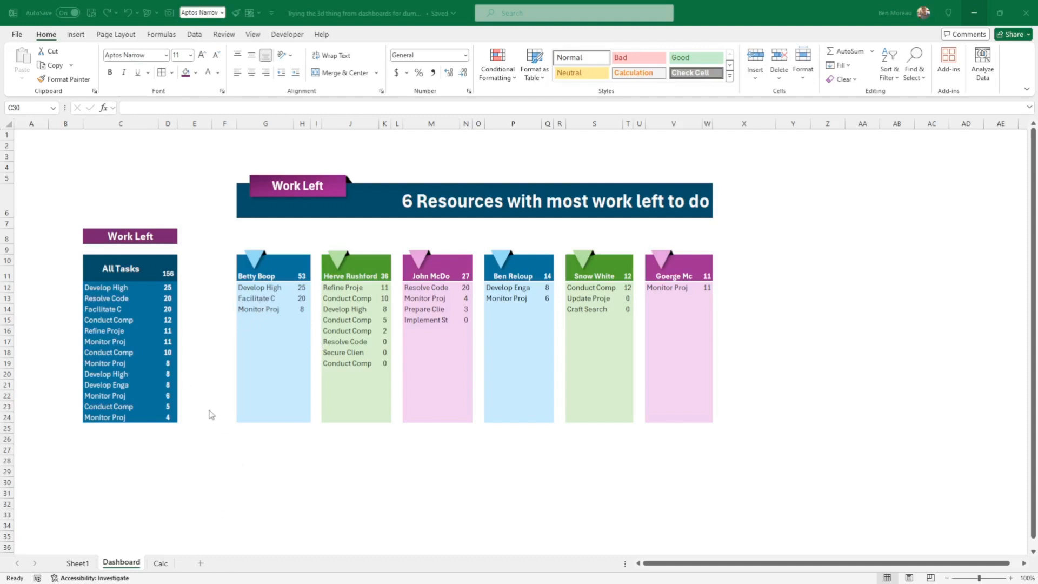
# Step: Switch the dashboard's metric selector to Estimate and back to Work Left to compare both views
pyautogui.click(225, 323)
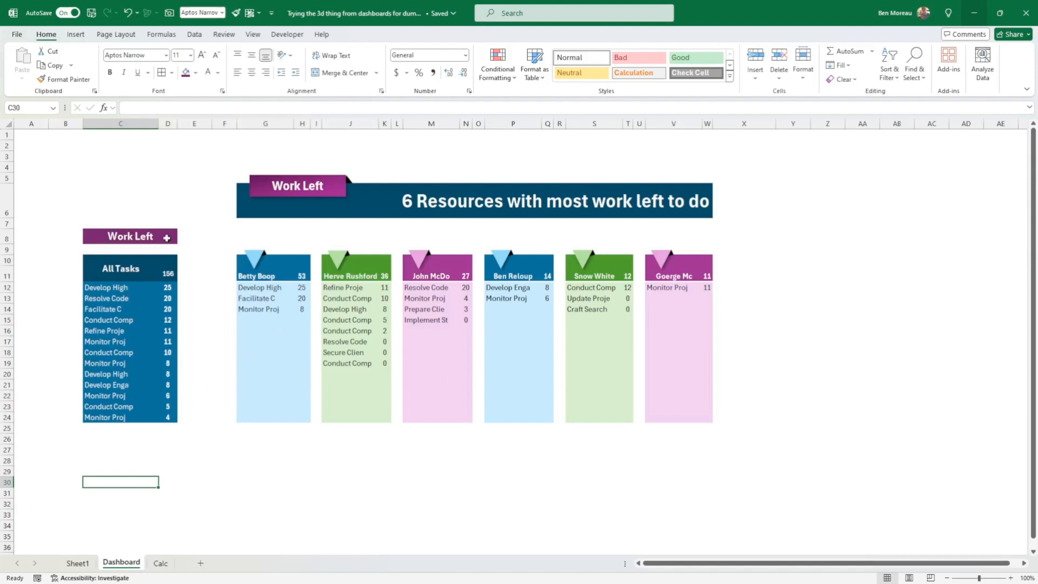
pyautogui.click(167, 238)
pyautogui.click(183, 240)
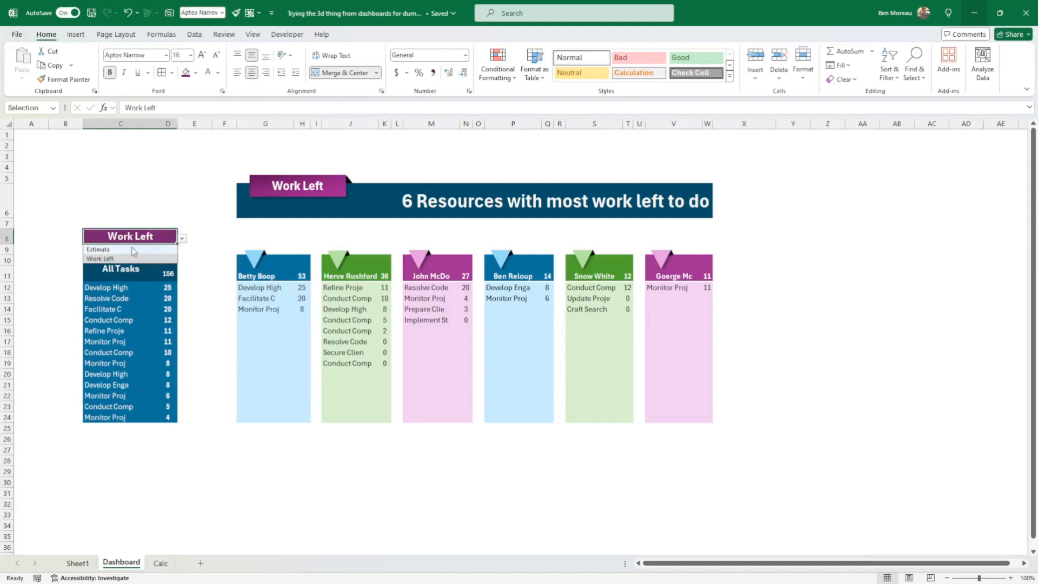
pyautogui.click(103, 249)
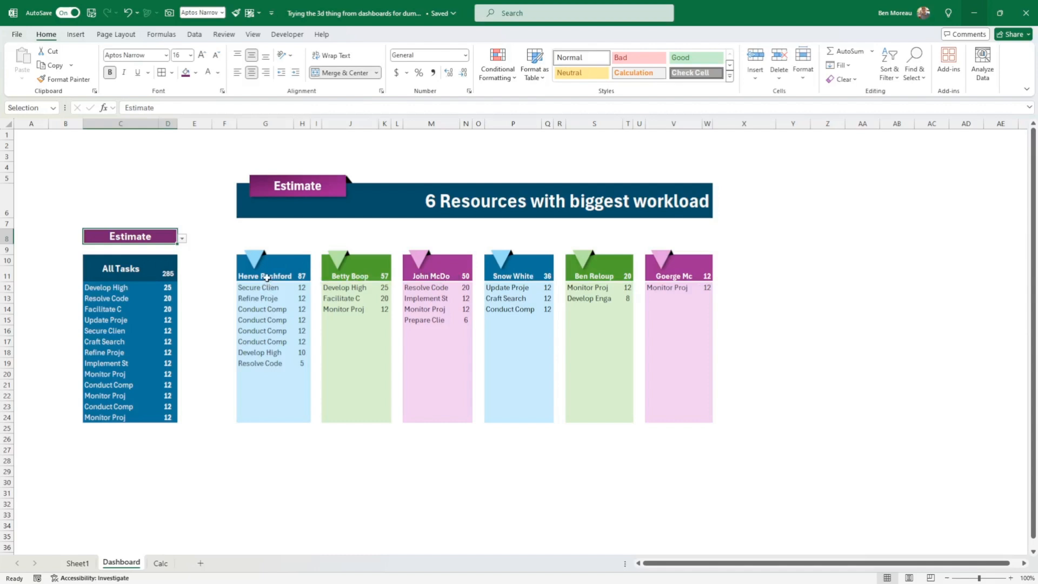
pyautogui.click(183, 239)
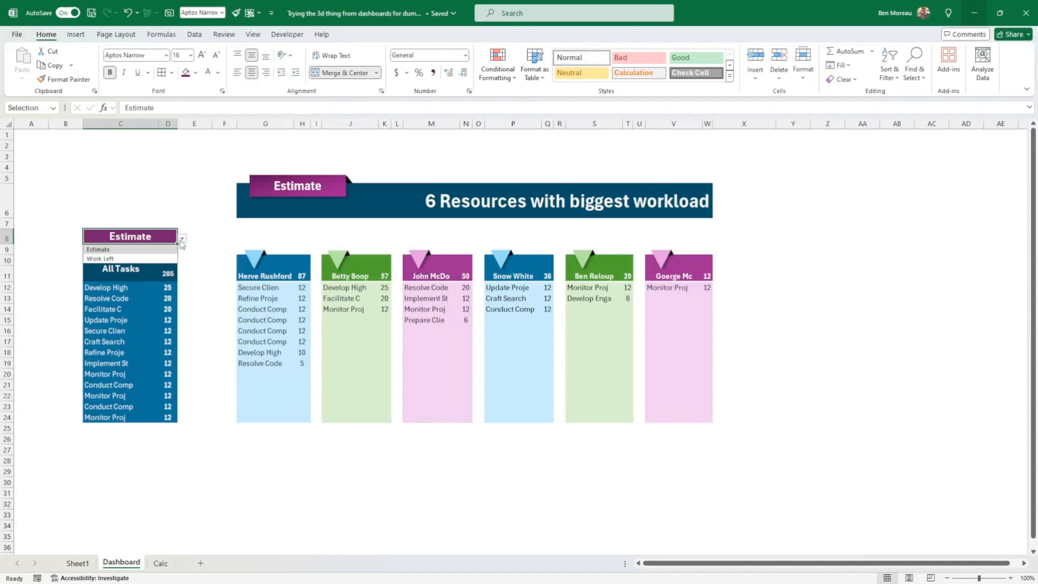
pyautogui.click(114, 258)
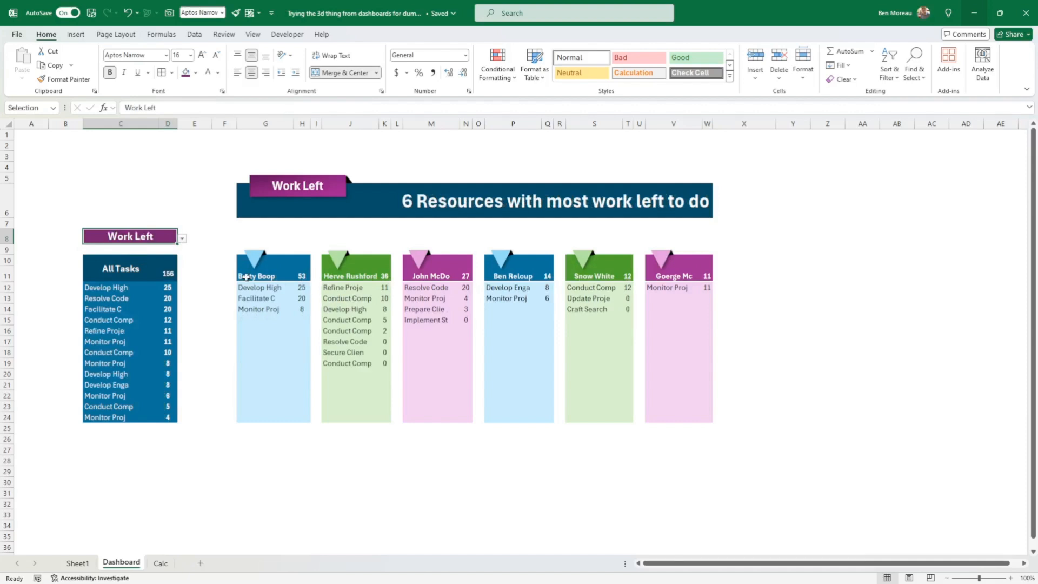
# Step: Inspect the total formula in H11 and the task list formula in the first resource's column
pyautogui.click(302, 276)
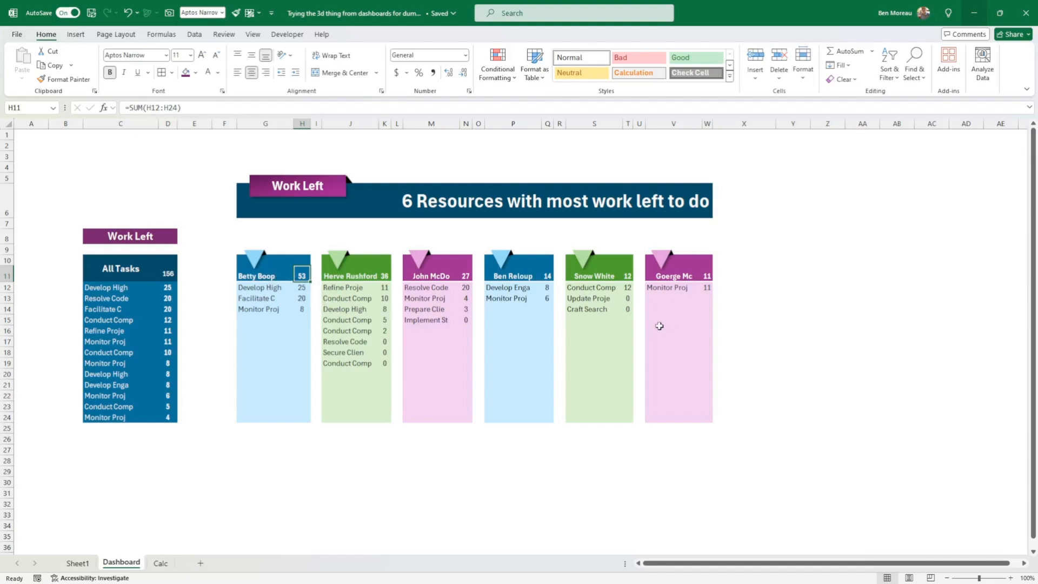
pyautogui.moveTo(266, 288); pyautogui.dragTo(301, 310)
pyautogui.click(302, 287)
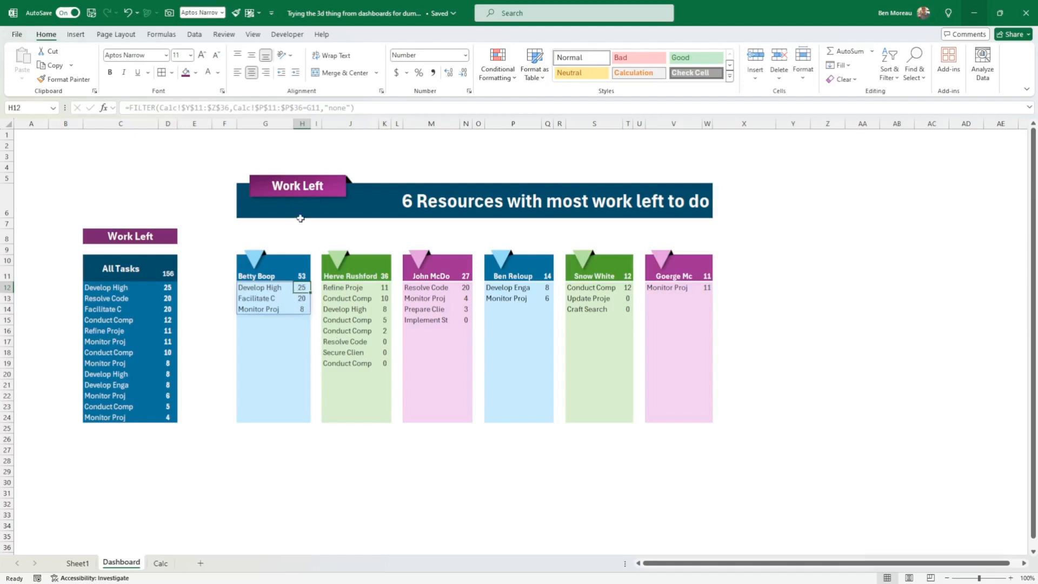
# Step: Set the dashboard's metric selector above the All Tasks list to Estimate
pyautogui.click(149, 240)
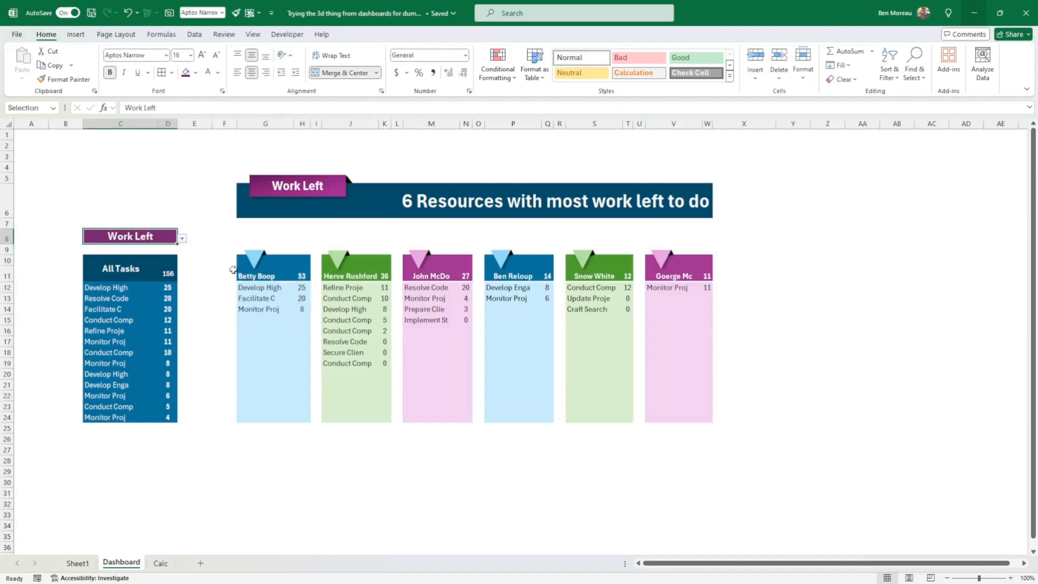
pyautogui.click(183, 239)
pyautogui.click(155, 254)
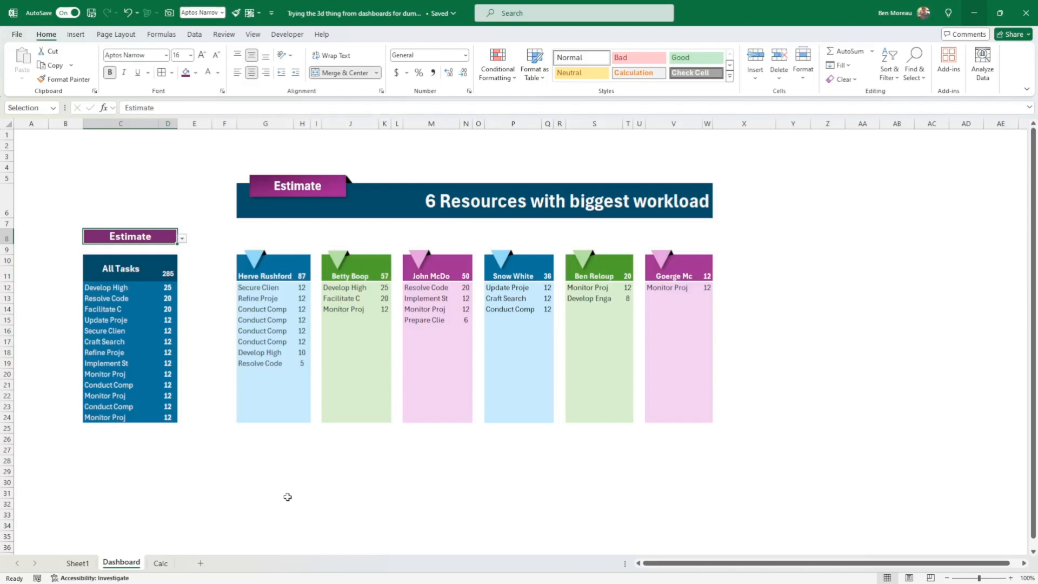
pyautogui.click(273, 483)
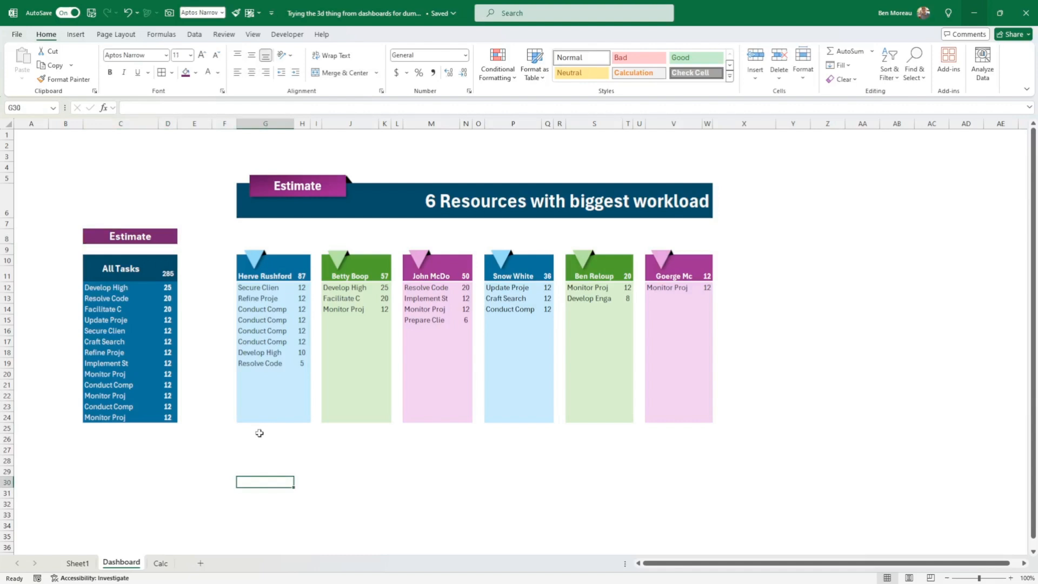
# Step: Draw an isosceles triangle about 2.7 cm wide and 1.8 cm high below the first resource column and rotate it to point straight down
pyautogui.scroll(-1, 260, 432)
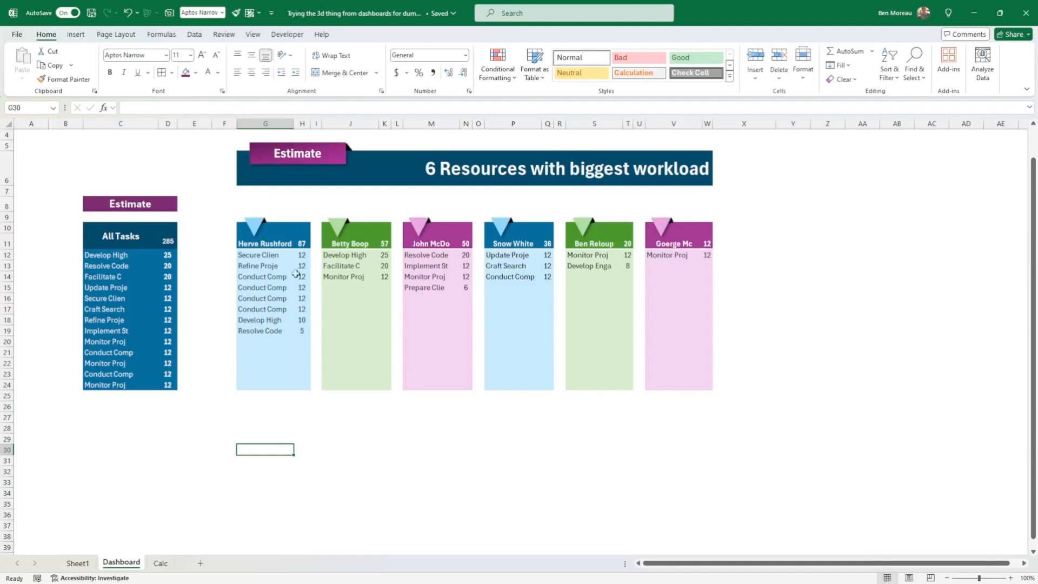
pyautogui.click(76, 34)
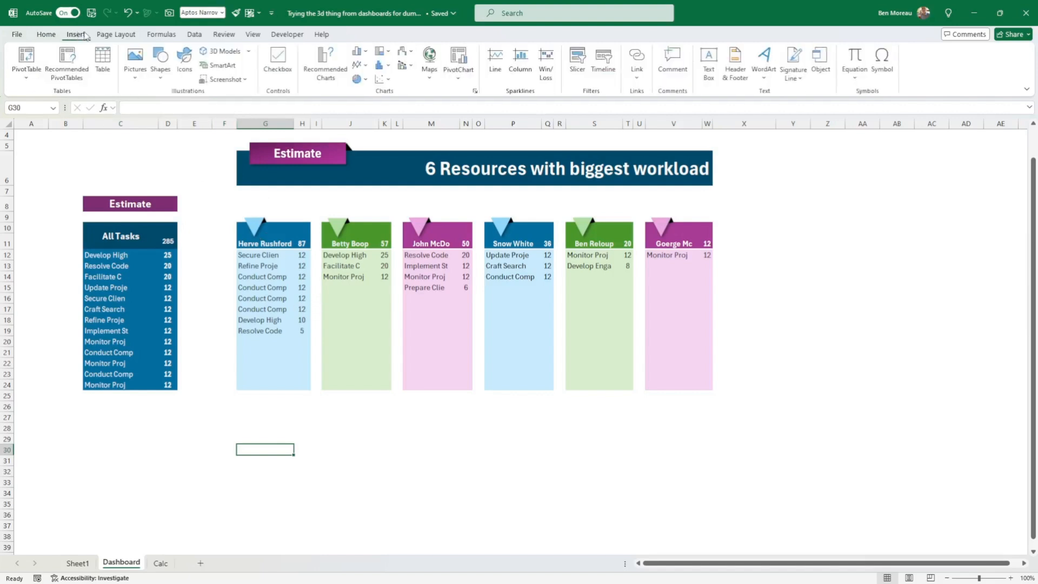
pyautogui.click(163, 76)
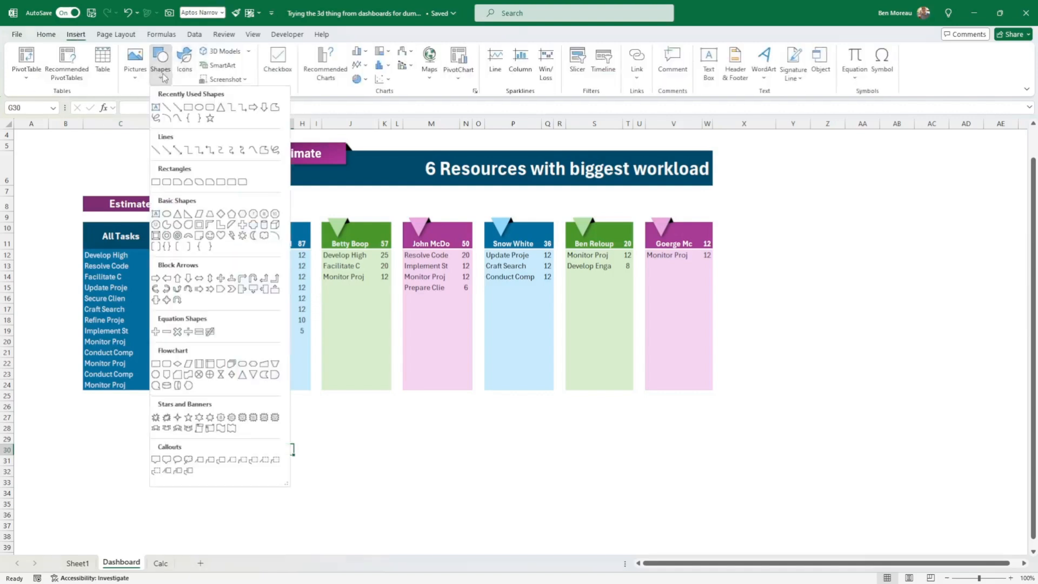
pyautogui.click(222, 108)
pyautogui.moveTo(269, 432); pyautogui.dragTo(324, 468)
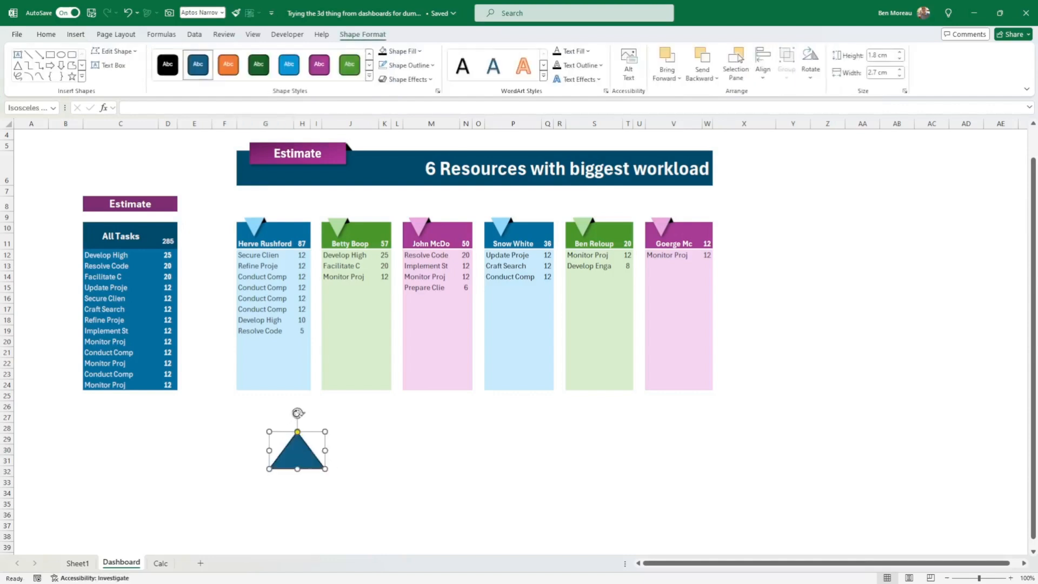
pyautogui.moveTo(298, 413); pyautogui.dragTo(297, 463)
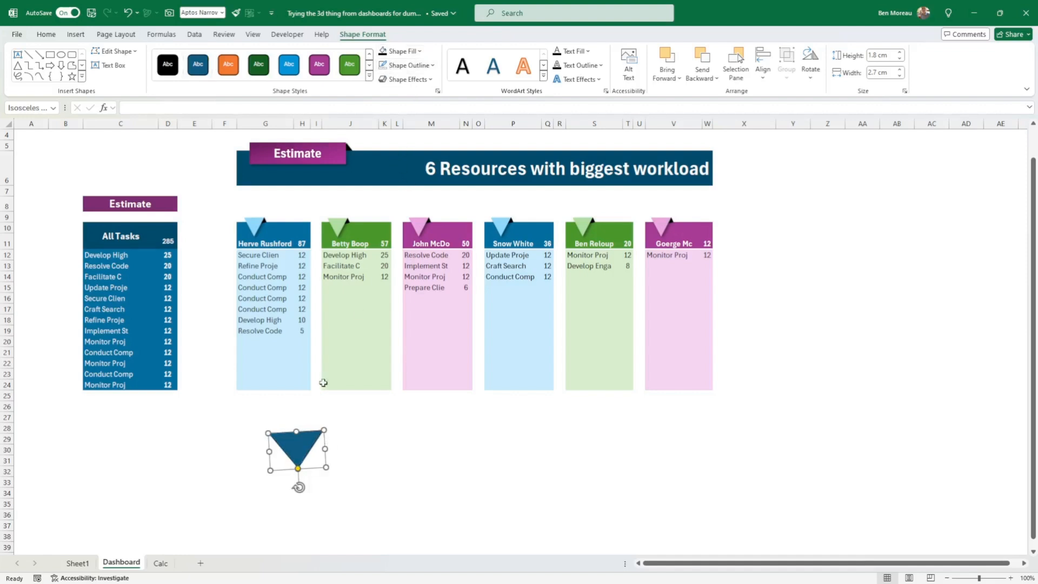
pyautogui.moveTo(298, 488); pyautogui.dragTo(297, 488)
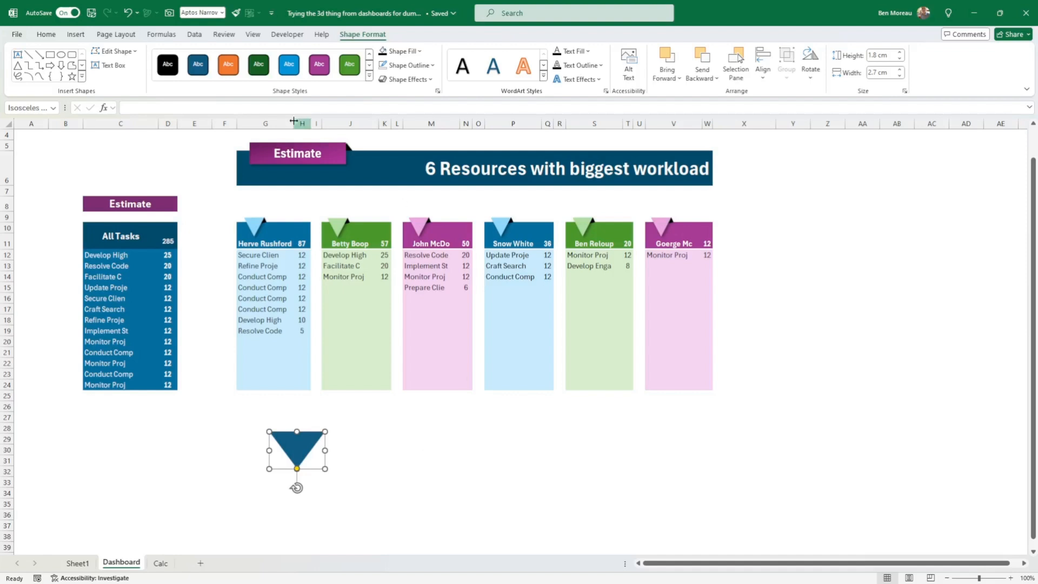
# Step: Fill the triangle with light blue and give it an outer shadow offset to the bottom right
pyautogui.click(421, 52)
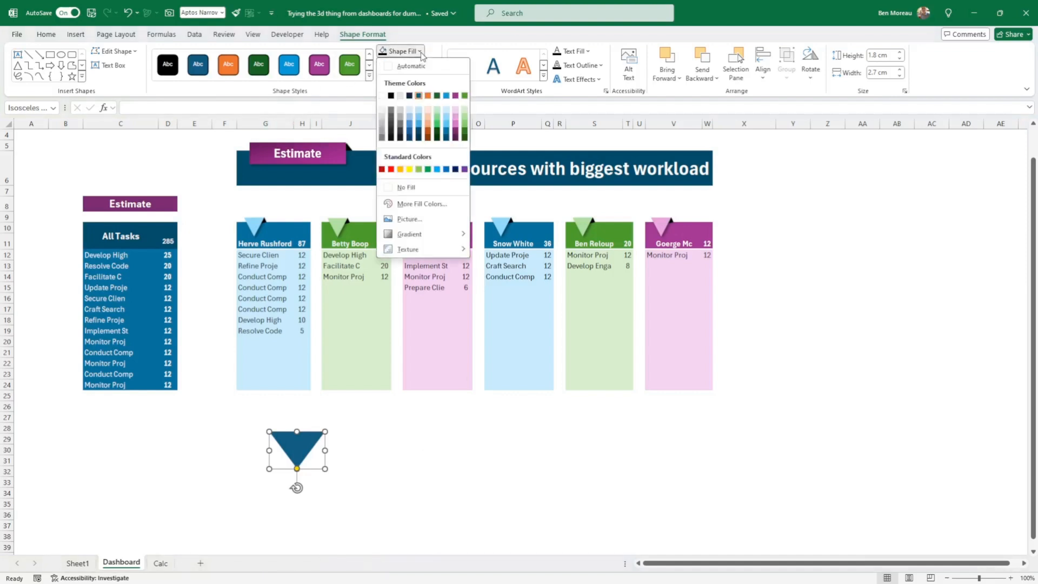
pyautogui.click(421, 120)
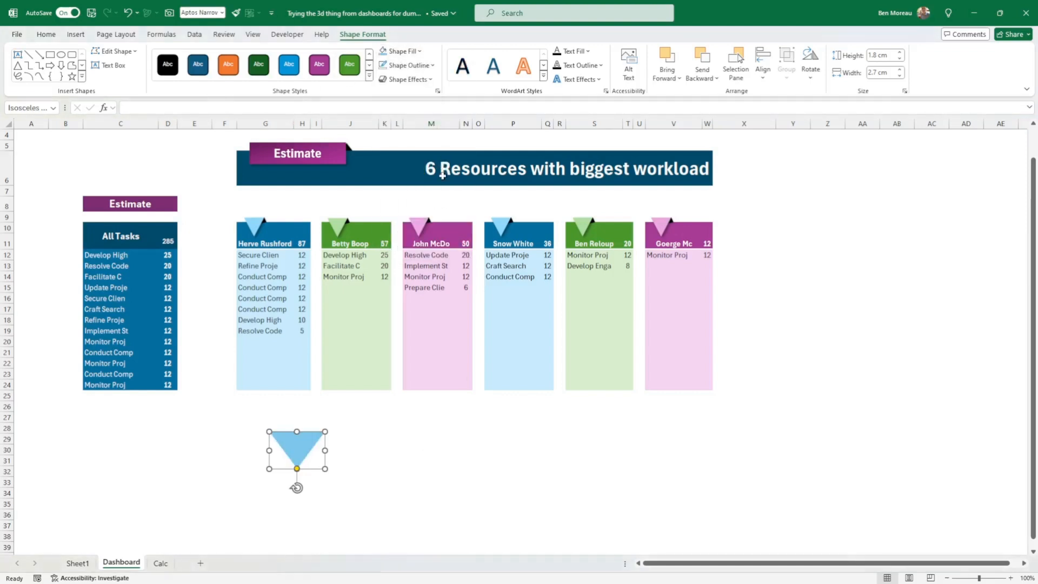
pyautogui.click(406, 79)
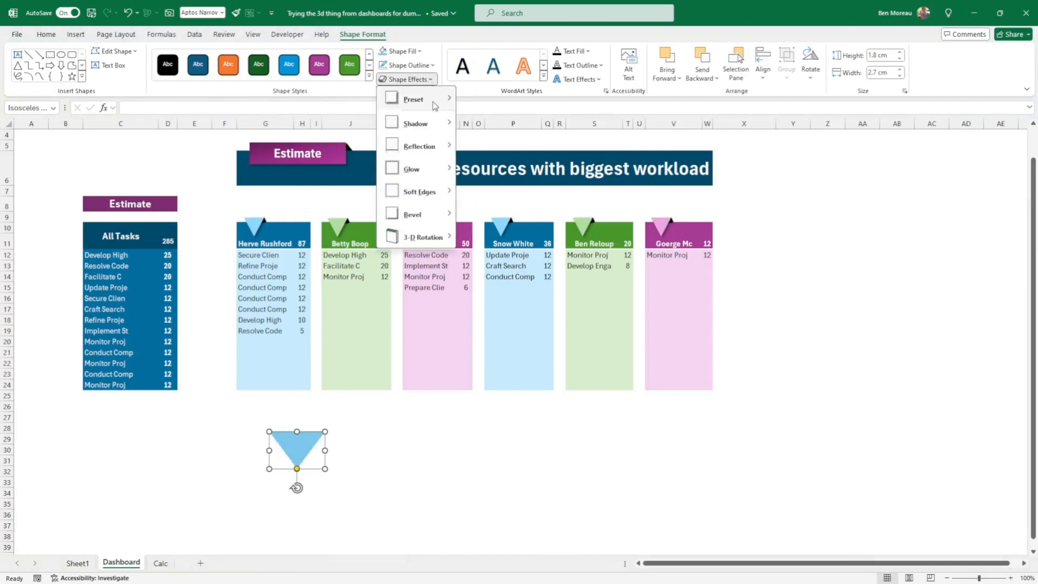
pyautogui.moveTo(429, 131)
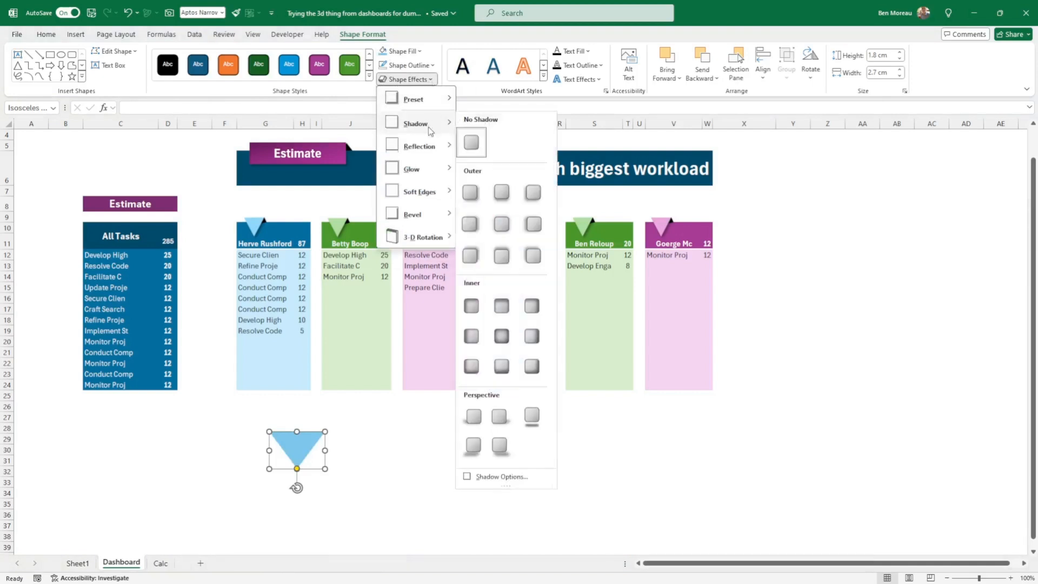
pyautogui.click(469, 194)
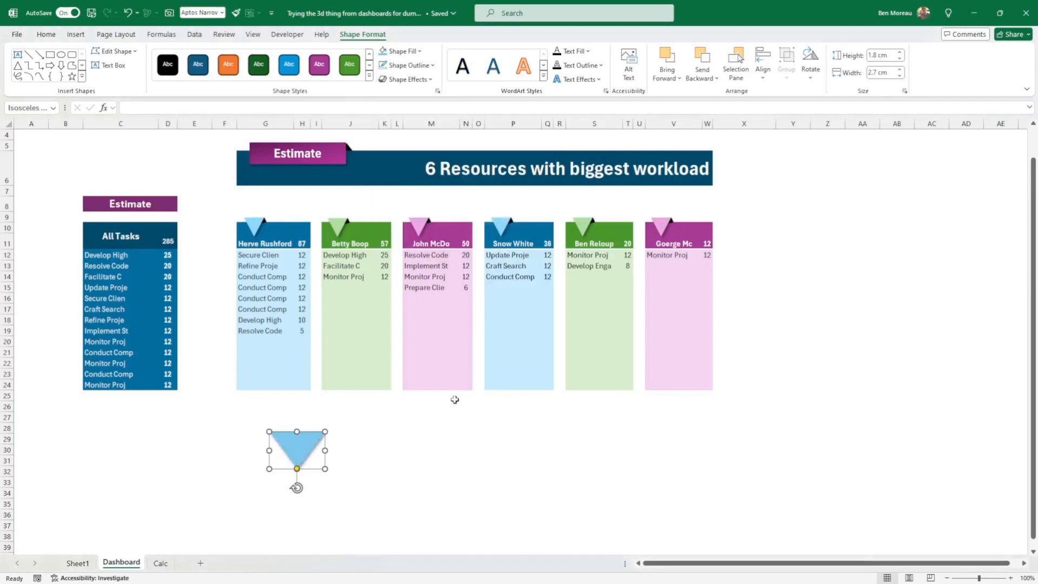
# Step: Set the transparency of the triangle's shadow to 50% in the shadow options
pyautogui.click(407, 80)
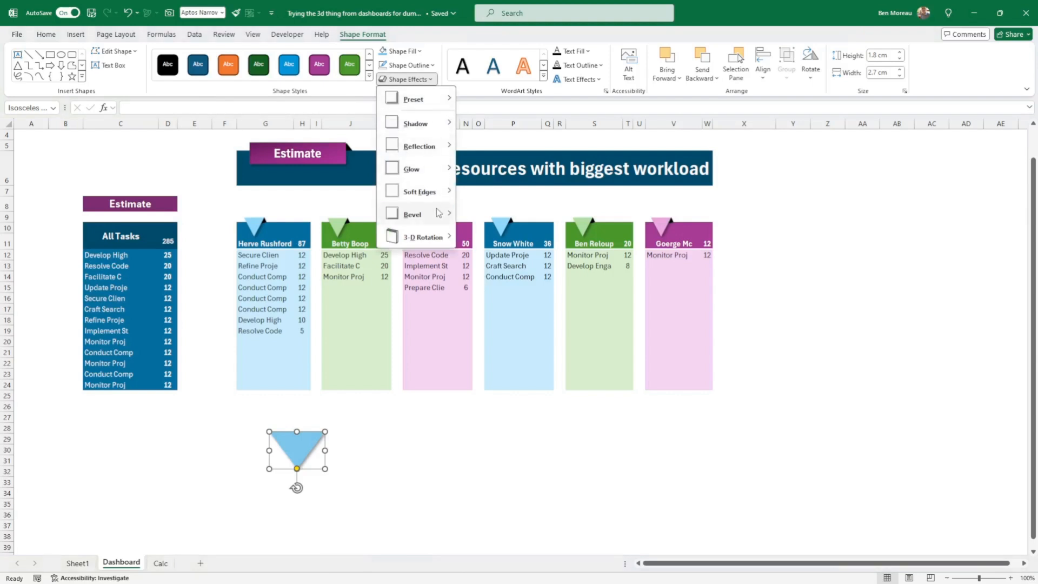
pyautogui.moveTo(430, 129)
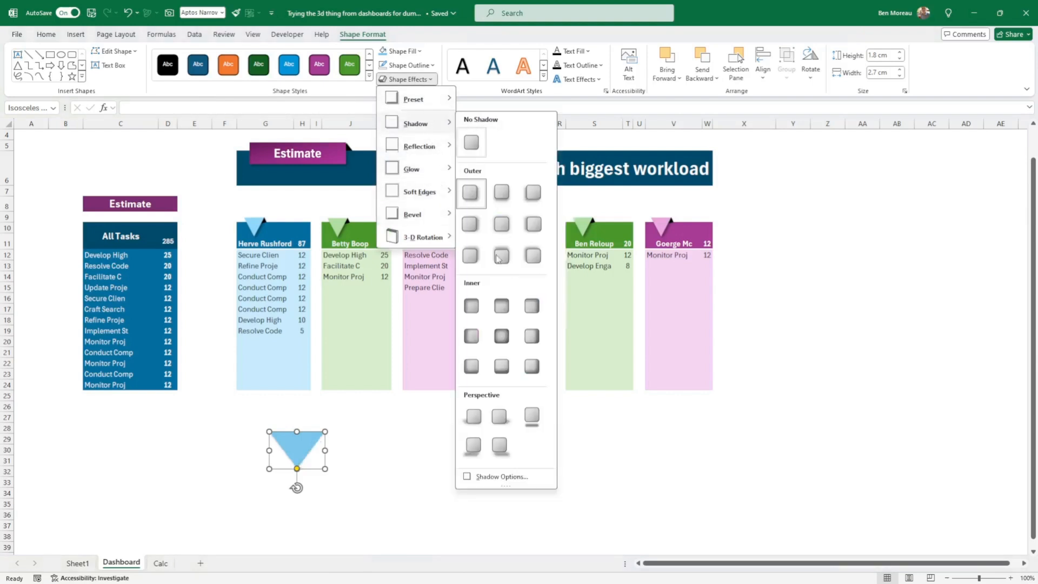
pyautogui.click(502, 477)
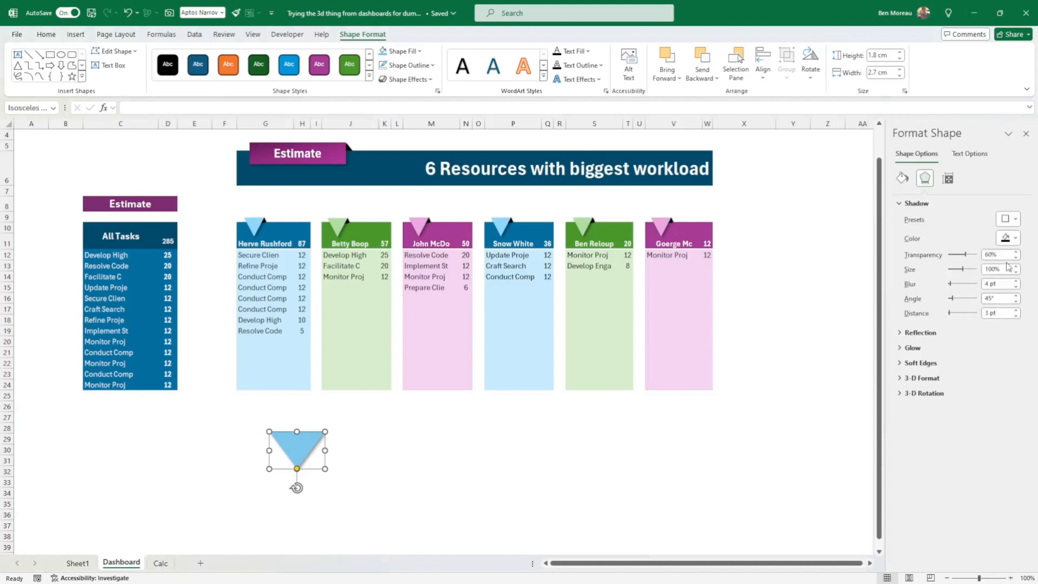
pyautogui.click(1016, 258)
pyautogui.click(696, 428)
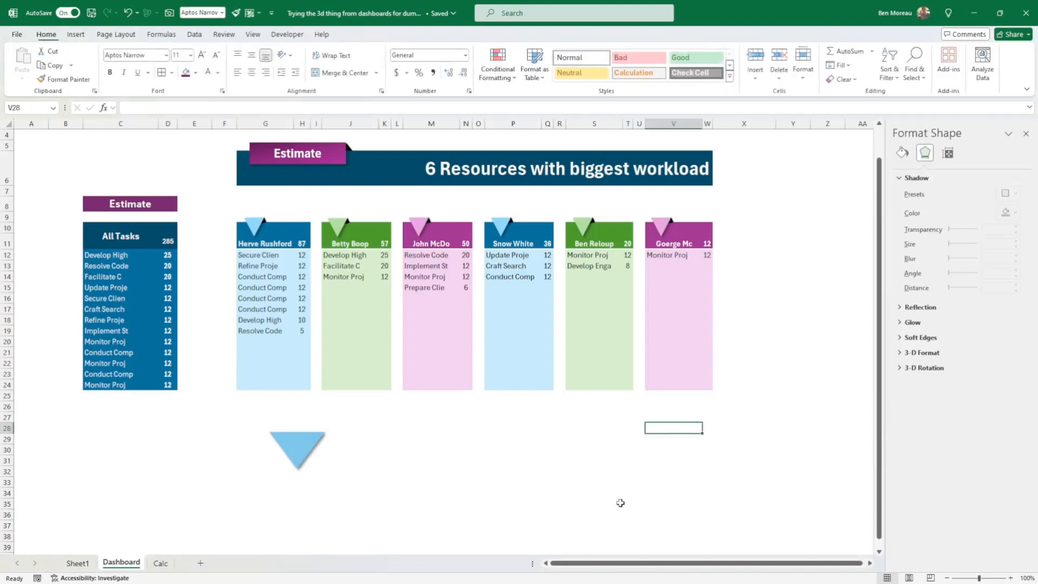
# Step: Fill cells G29:J31 behind the triangle with a medium blue to form a header band
pyautogui.click(268, 451)
pyautogui.moveTo(263, 439); pyautogui.dragTo(338, 462)
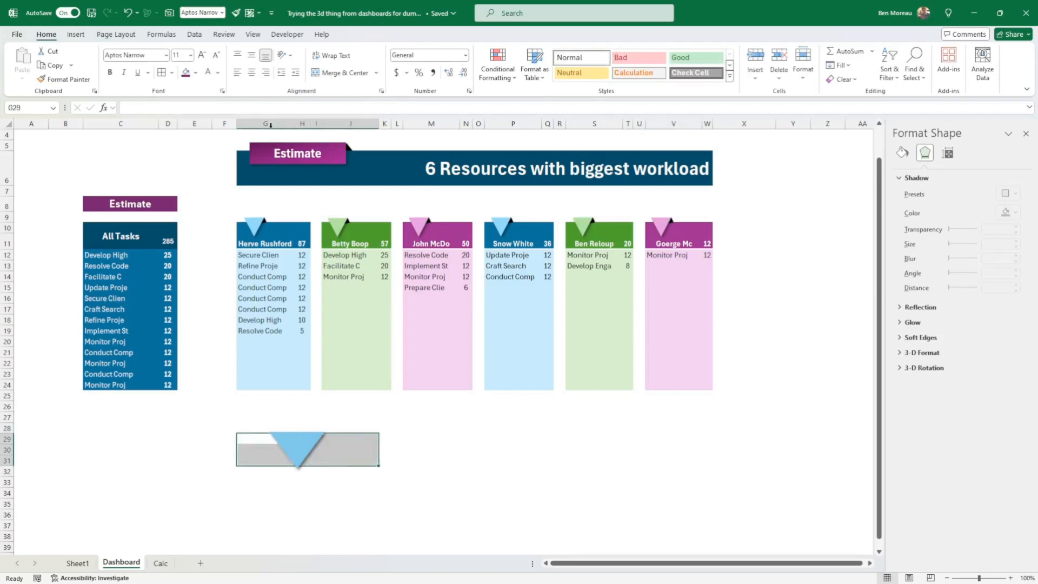
pyautogui.click(195, 73)
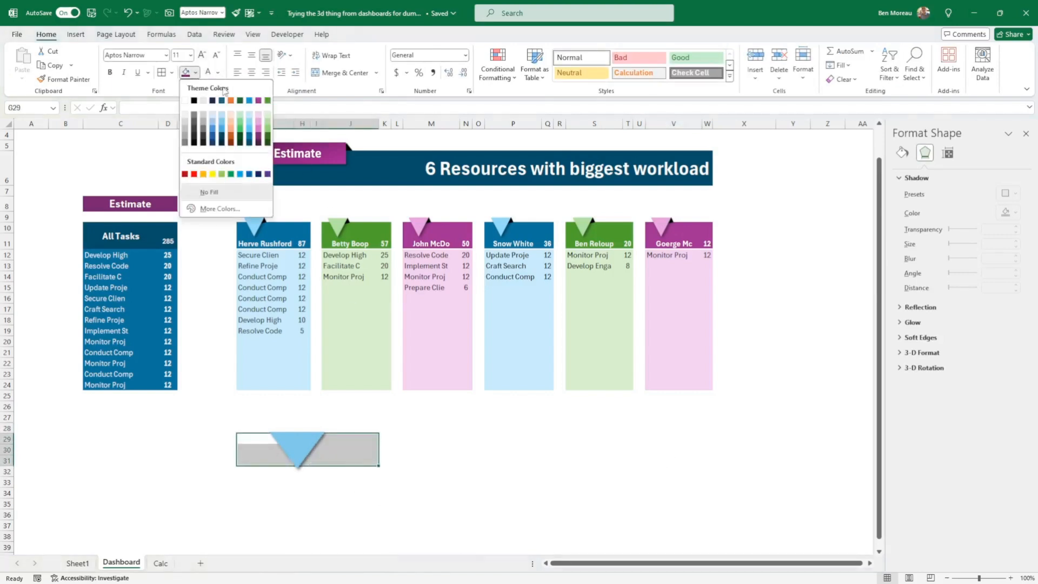
pyautogui.click(222, 125)
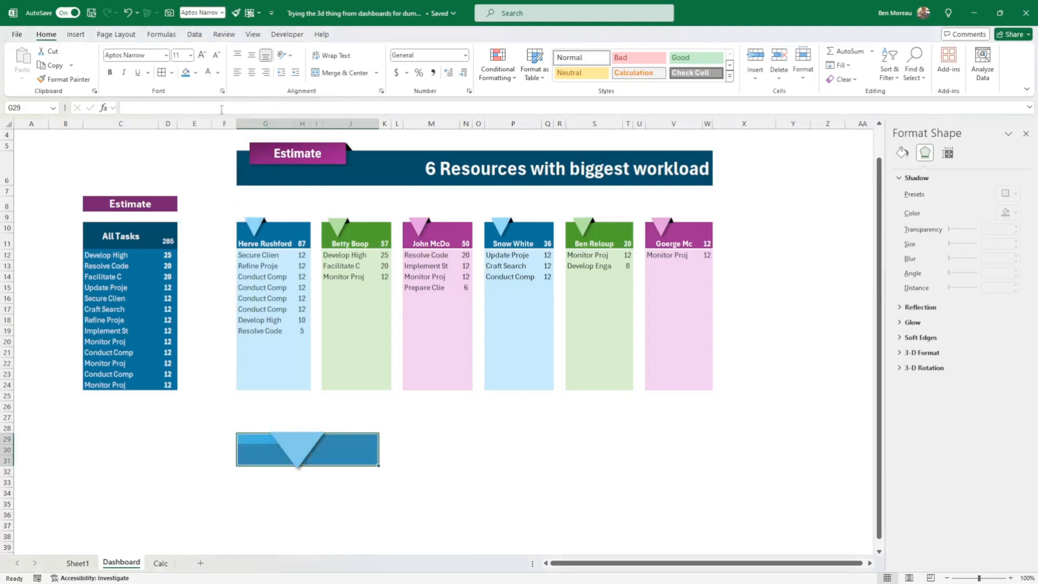
pyautogui.click(455, 449)
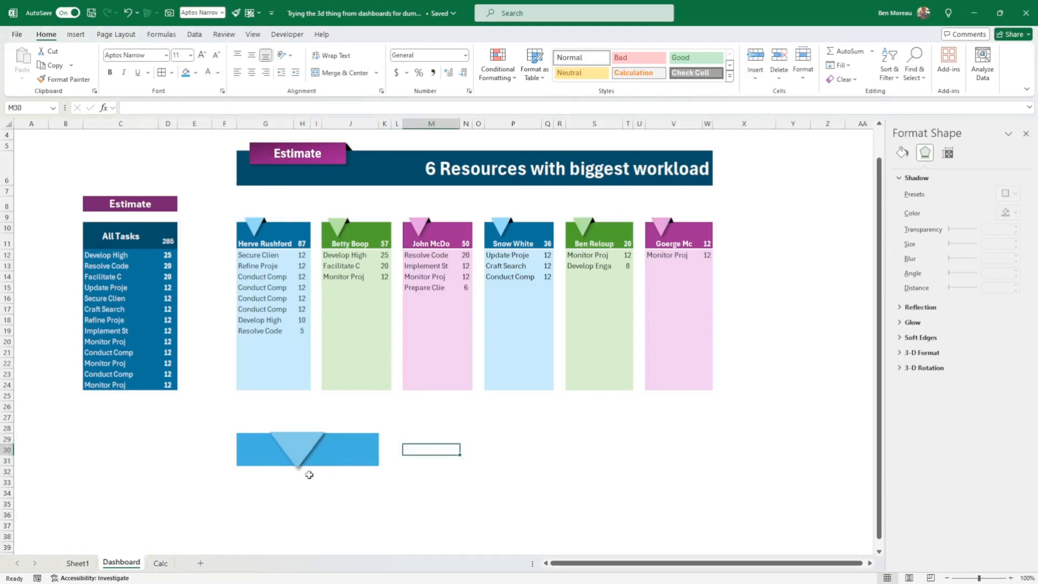
# Step: Move the light blue triangle up slightly so its flat edge overhangs the top of the blue band
pyautogui.click(299, 458)
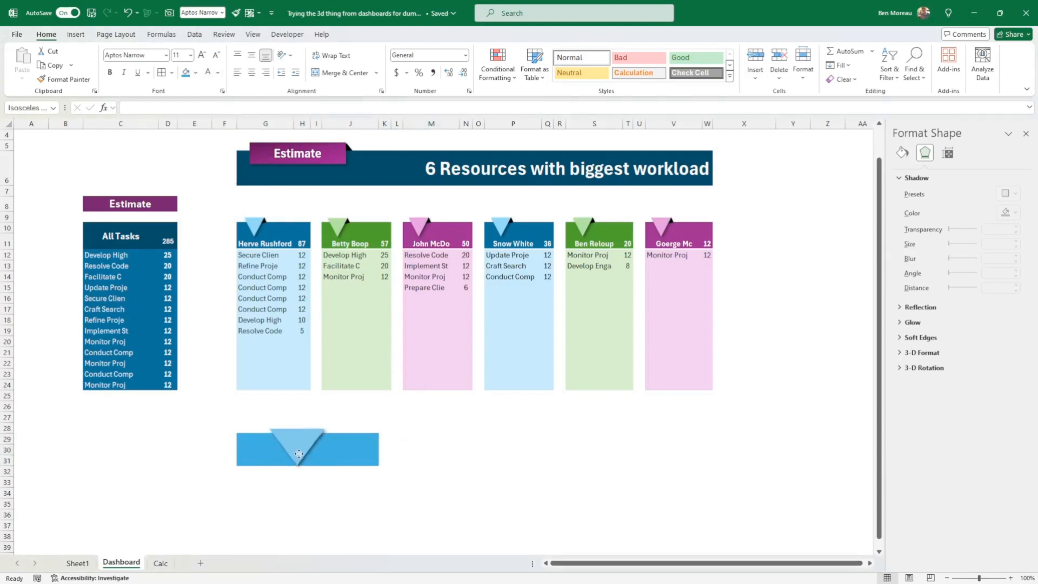
pyautogui.moveTo(299, 459); pyautogui.dragTo(297, 451)
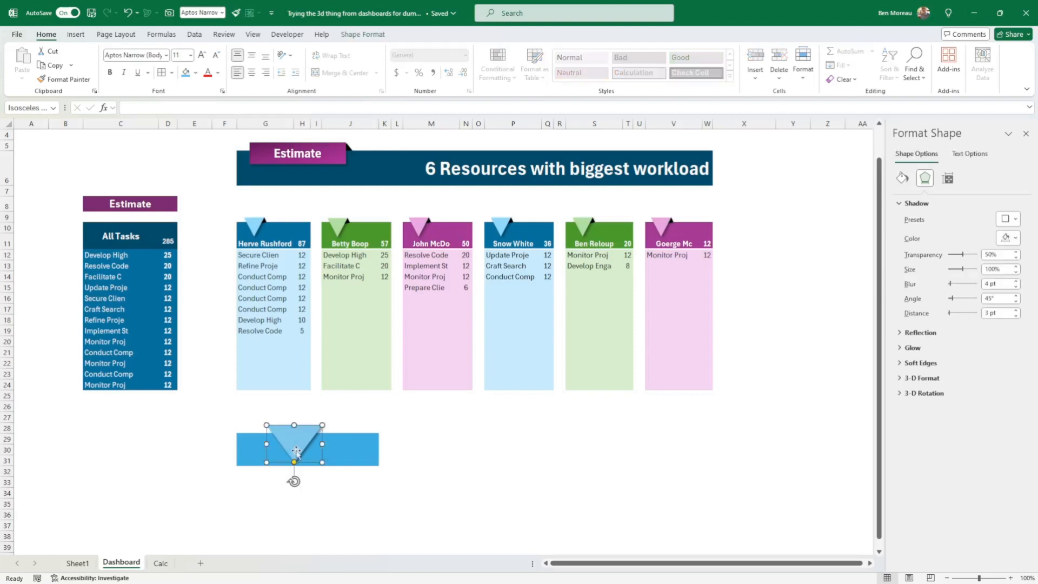
pyautogui.click(466, 471)
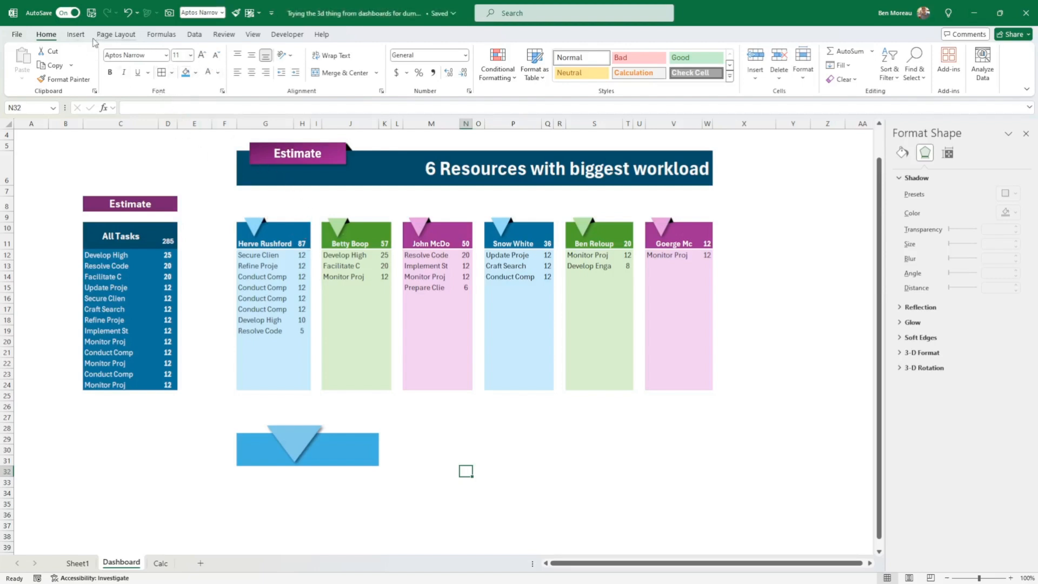
# Step: Draw a small isosceles triangle about 0.79 cm wide and 0.5 cm high just beyond the blue band's upper-right corner
pyautogui.click(76, 34)
pyautogui.click(160, 60)
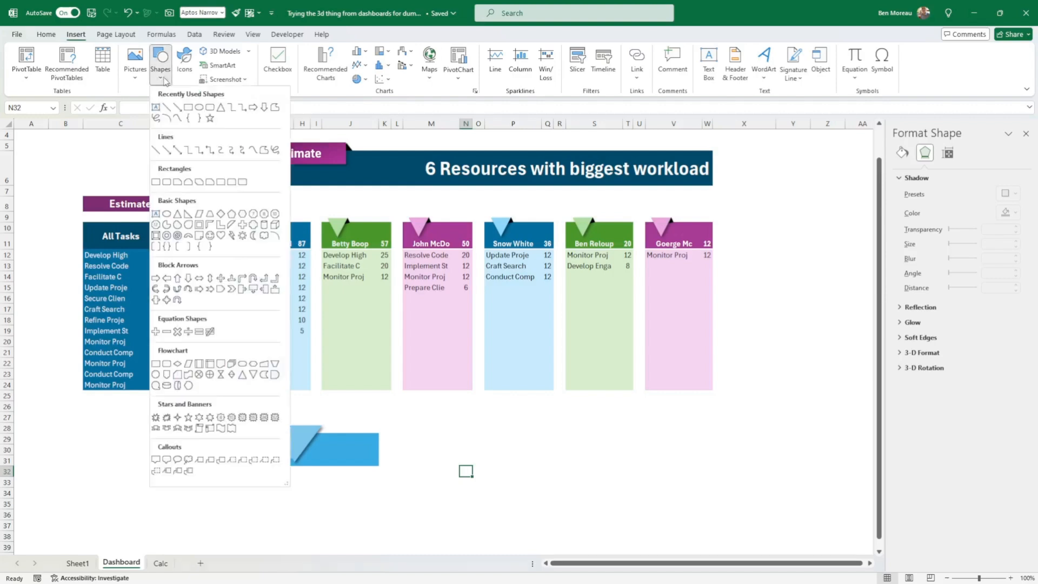
pyautogui.click(220, 109)
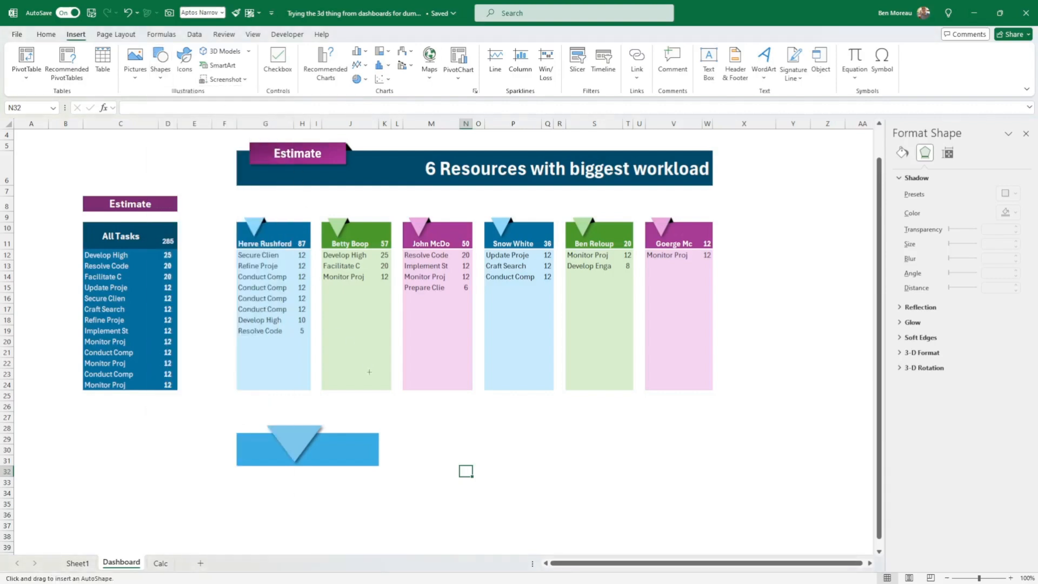
pyautogui.moveTo(389, 419); pyautogui.dragTo(406, 431)
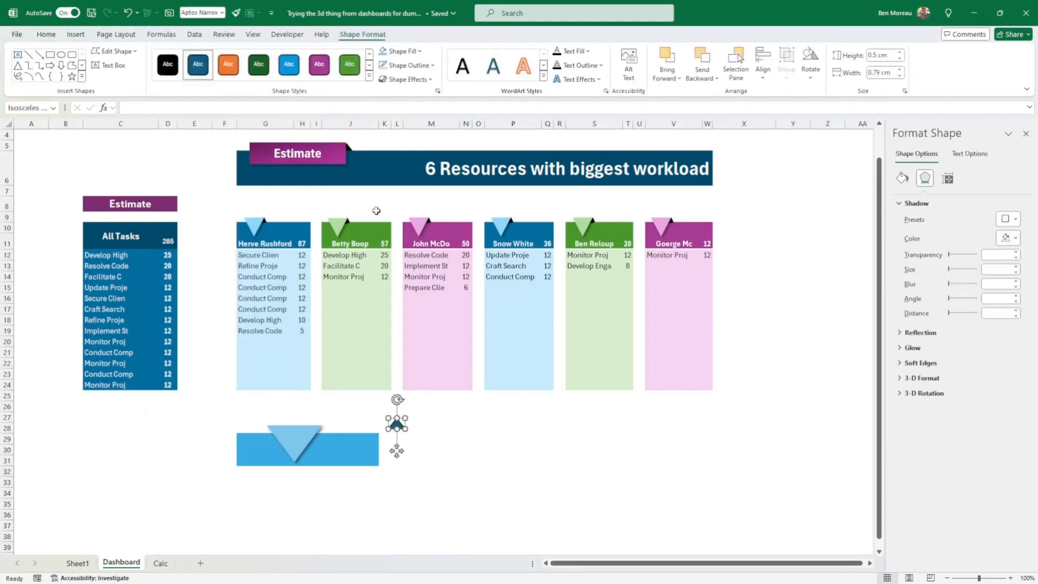
# Step: Fill the small triangle beyond the blue band's upper-right corner with black
pyautogui.click(416, 51)
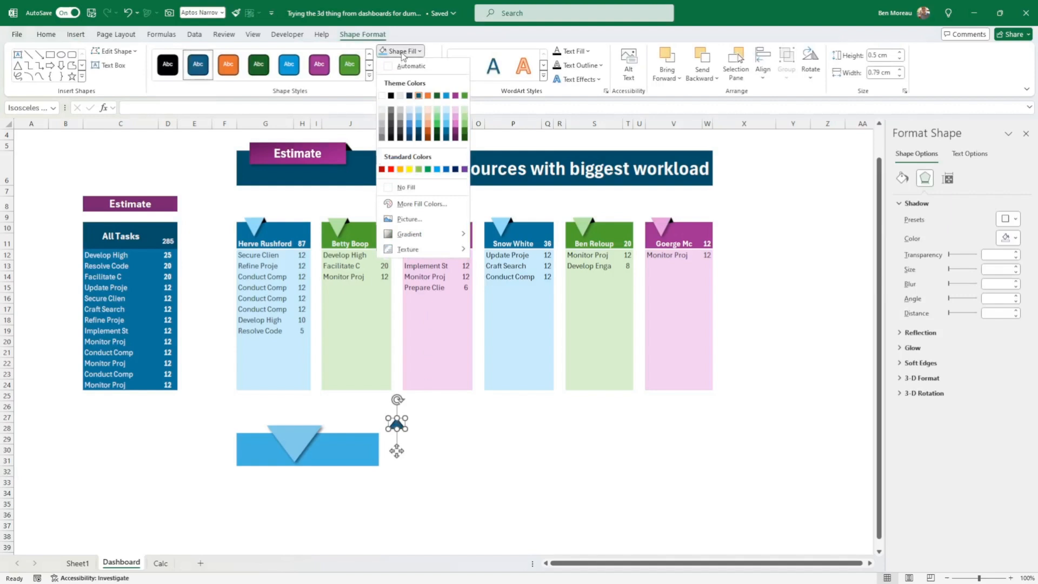
pyautogui.click(391, 95)
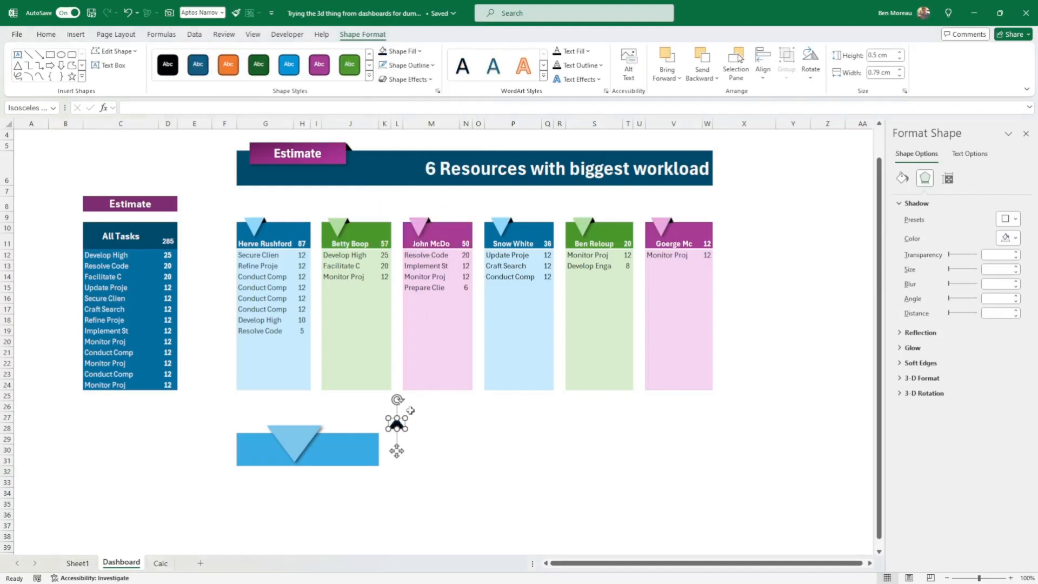
pyautogui.moveTo(397, 400); pyautogui.dragTo(382, 431)
pyautogui.click(430, 448)
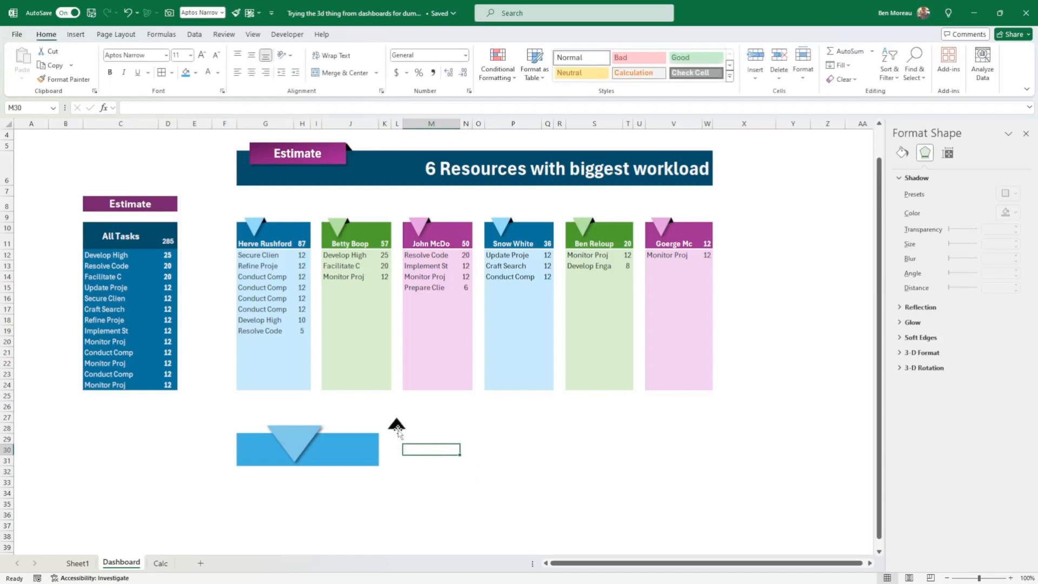
# Step: Tuck the black triangle behind the light blue triangle's upper-right corner, resting on the top edge of the blue band
pyautogui.click(397, 425)
pyautogui.moveTo(397, 451); pyautogui.dragTo(299, 441)
pyautogui.click(478, 459)
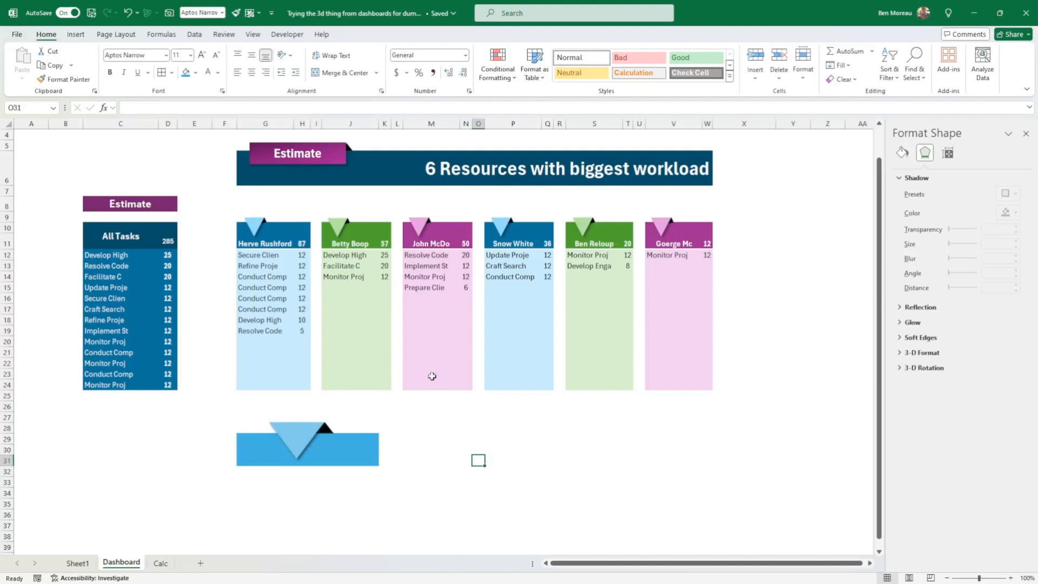
# Step: Compare the shadow settings of the sample light blue triangle with those of the triangle on the first resource column
pyautogui.click(305, 447)
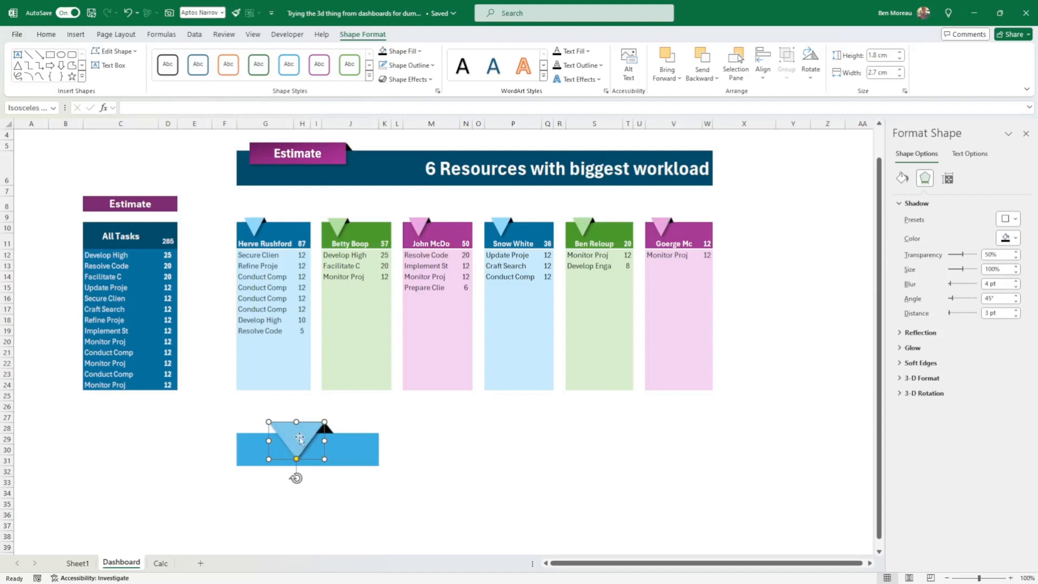
pyautogui.click(254, 221)
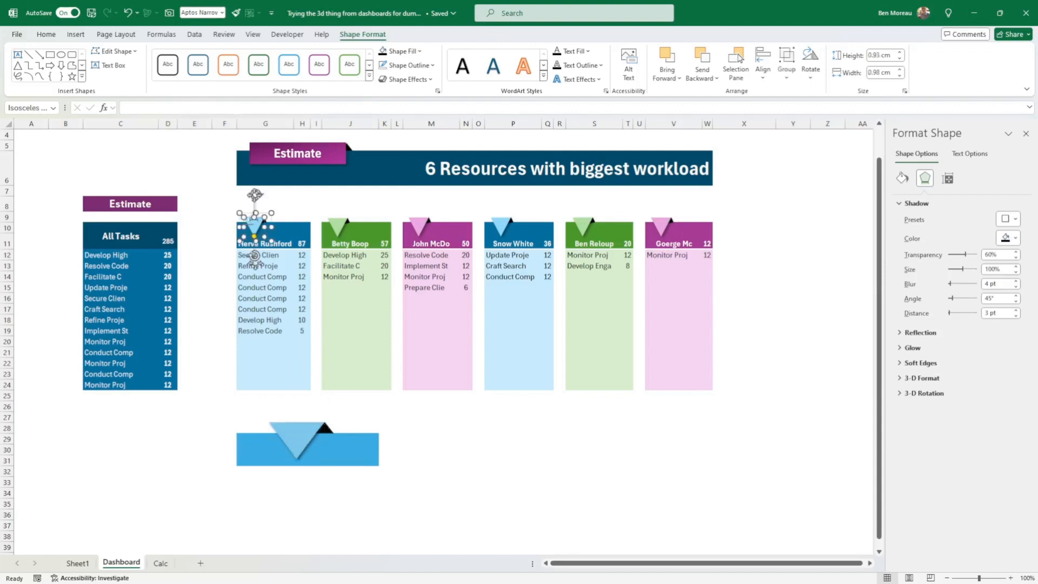
pyautogui.click(488, 479)
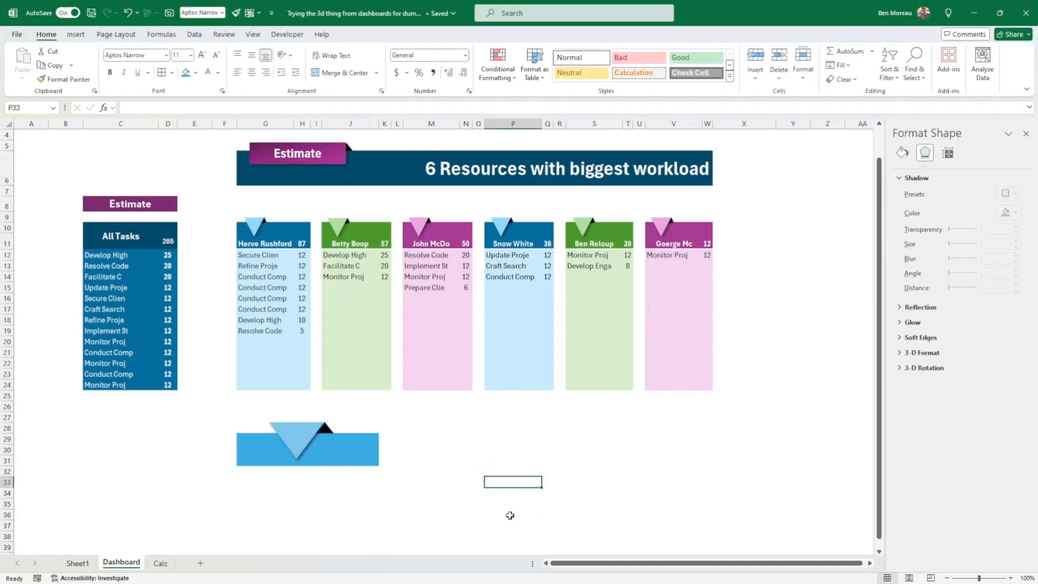
pyautogui.click(457, 504)
# Step: Inspect the main heading cell and the gradient fill options of the purple Estimate label shape above it
pyautogui.click(701, 168)
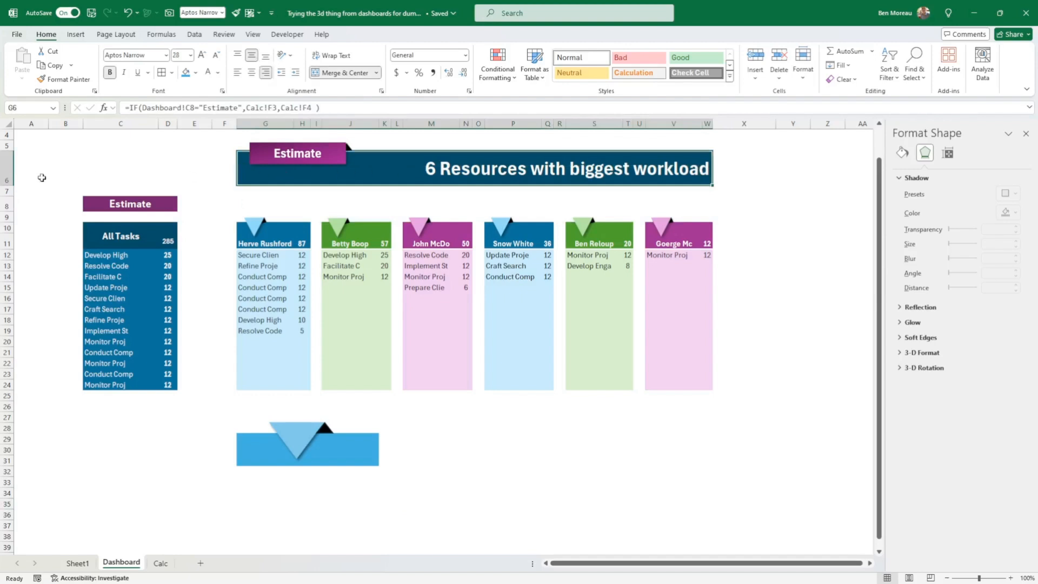
pyautogui.click(304, 162)
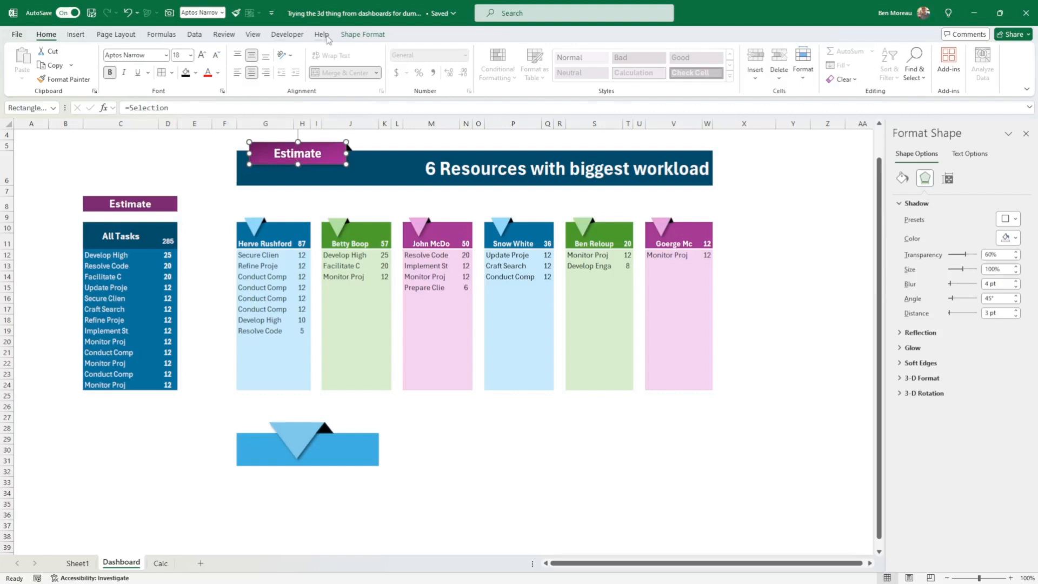
pyautogui.click(356, 34)
pyautogui.click(415, 51)
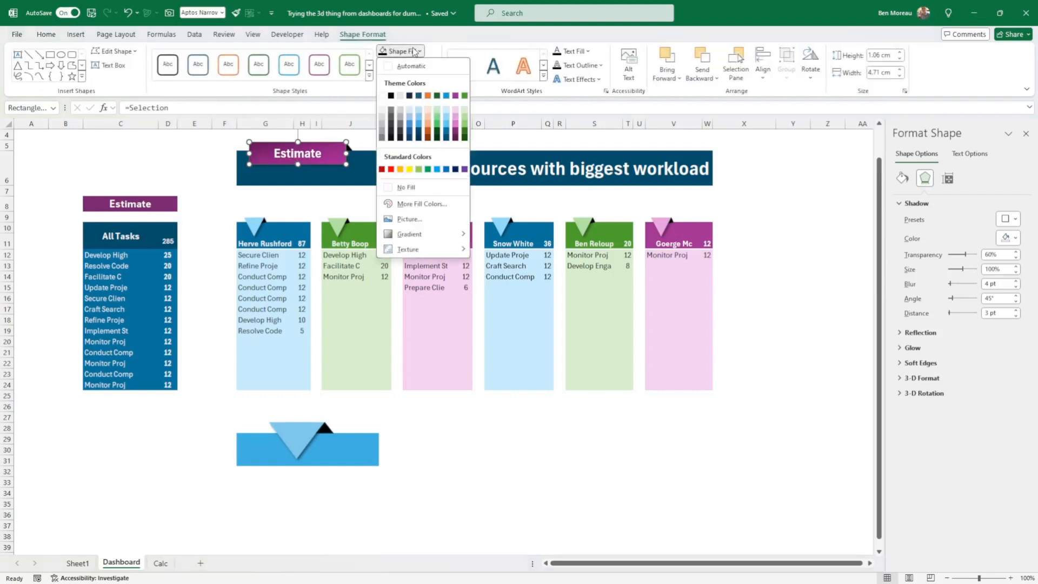
pyautogui.moveTo(459, 234)
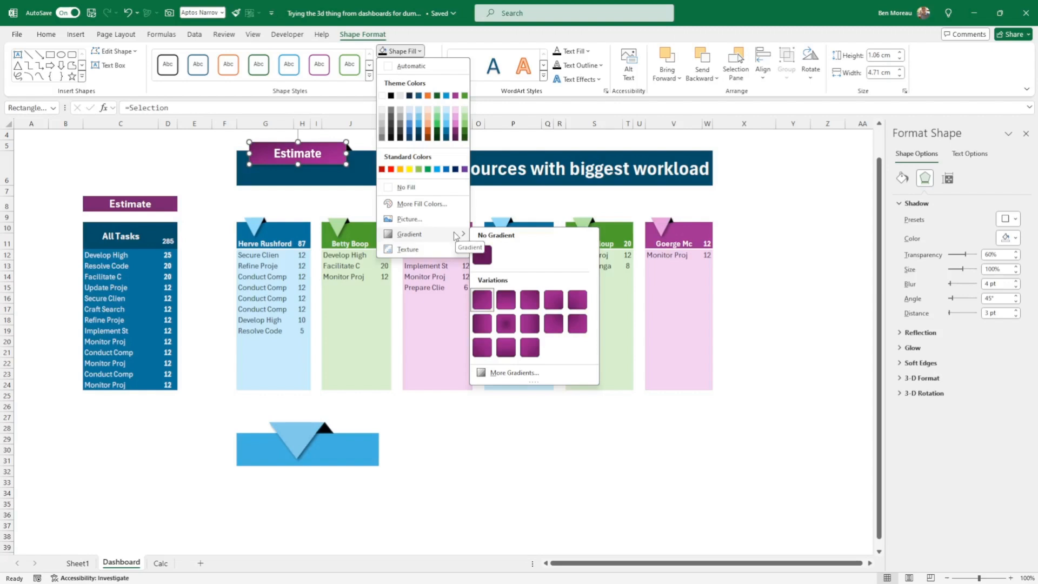
pyautogui.click(504, 469)
pyautogui.click(504, 469)
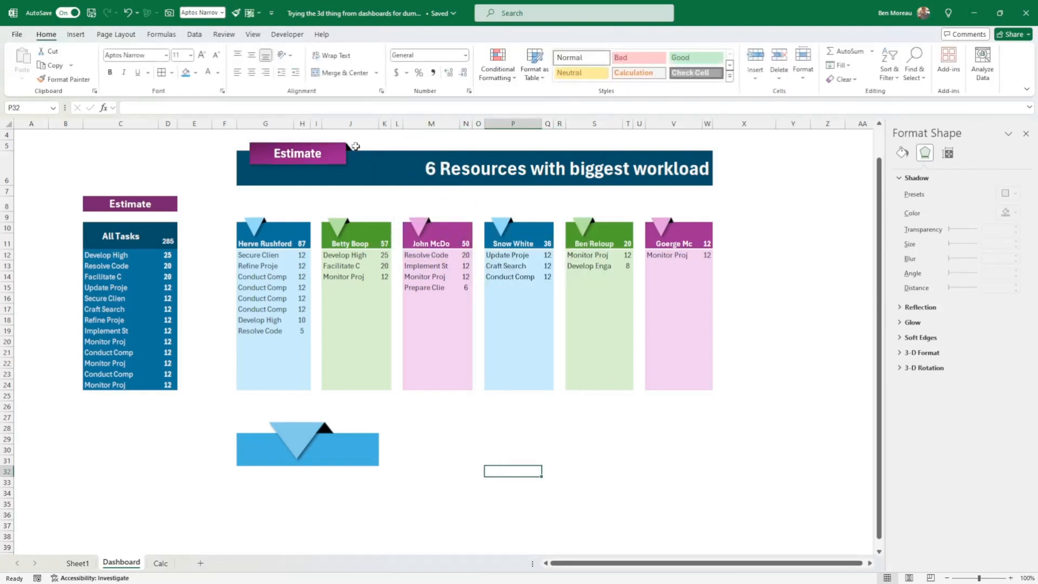
# Step: Delete both sample triangles and clear the blue fill band in G29:J31
pyautogui.click(293, 440)
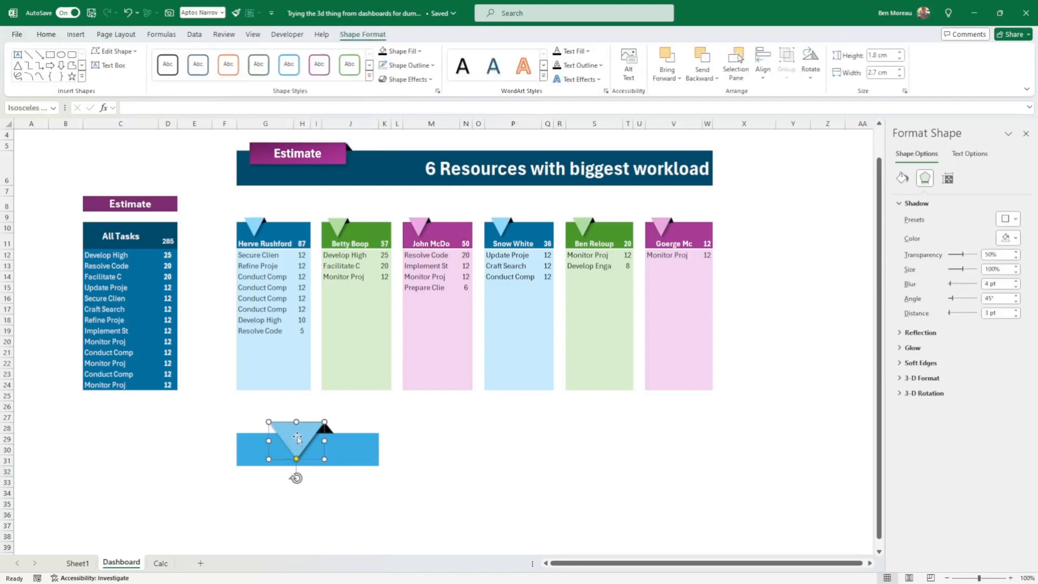
pyautogui.press('Delete')
pyautogui.click(328, 429)
pyautogui.press('Delete')
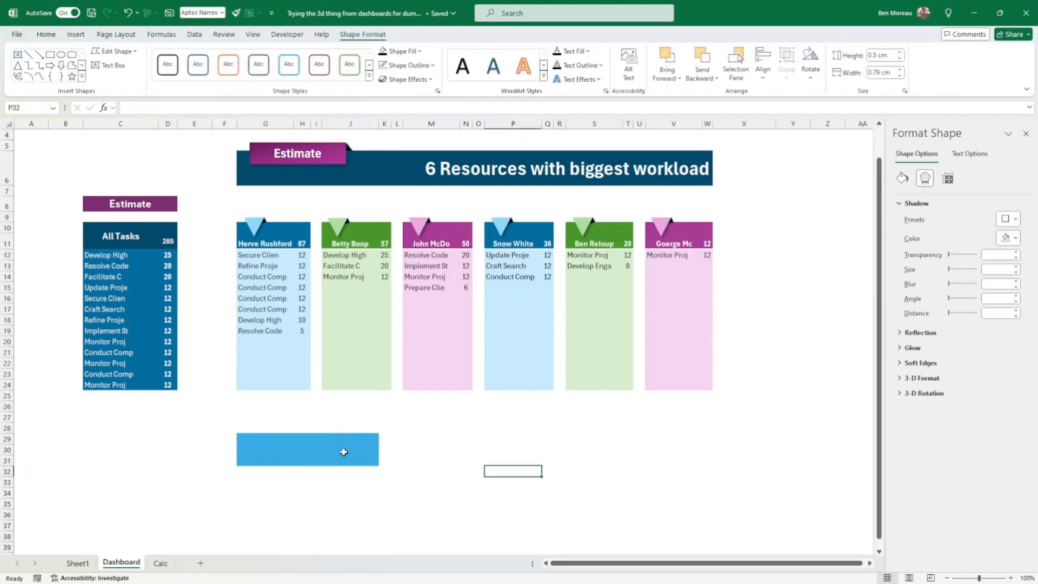
pyautogui.moveTo(242, 432); pyautogui.dragTo(382, 473)
pyautogui.click(479, 472)
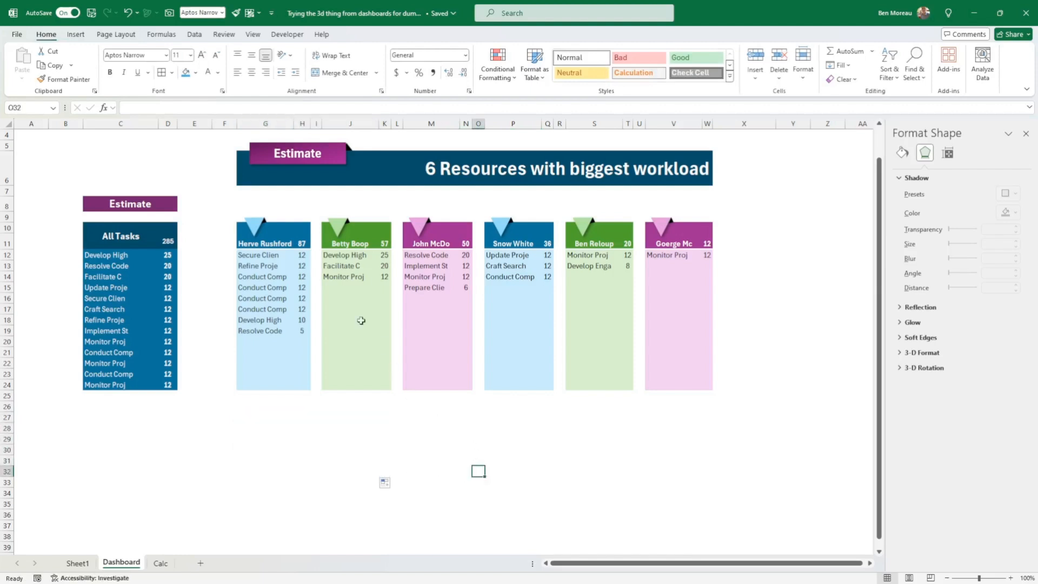
# Step: Build a sample column by filling G27:H28 with medium blue and G29:H37 below it with light blue
pyautogui.moveTo(252, 432); pyautogui.dragTo(301, 426)
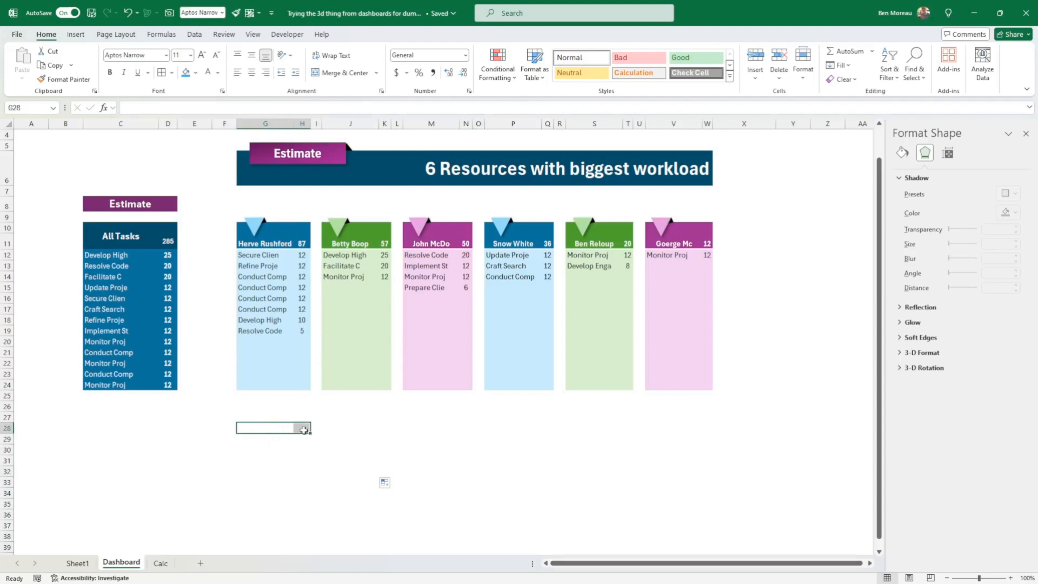
pyautogui.moveTo(276, 417); pyautogui.dragTo(301, 426)
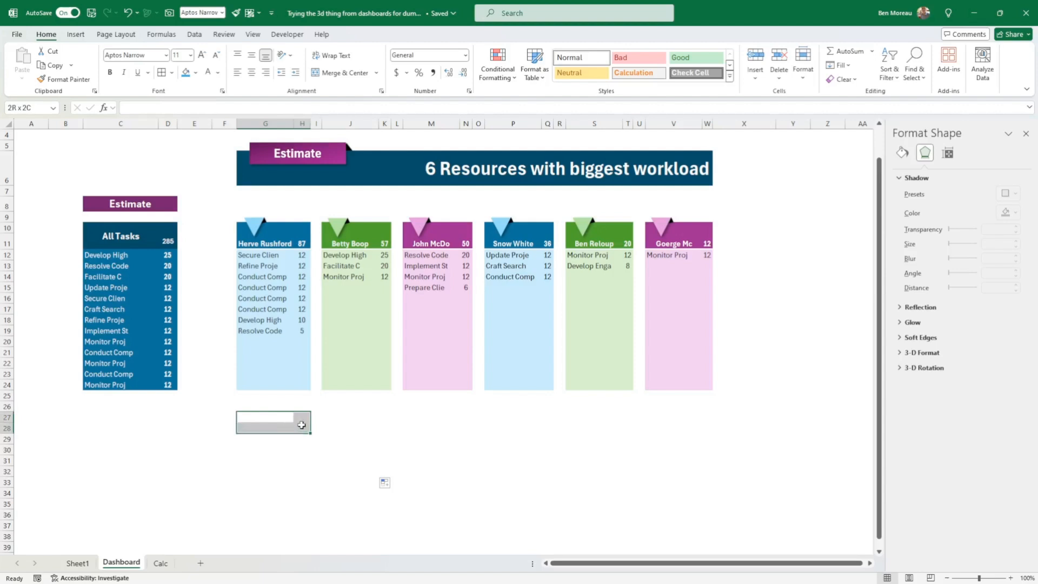
pyautogui.click(186, 72)
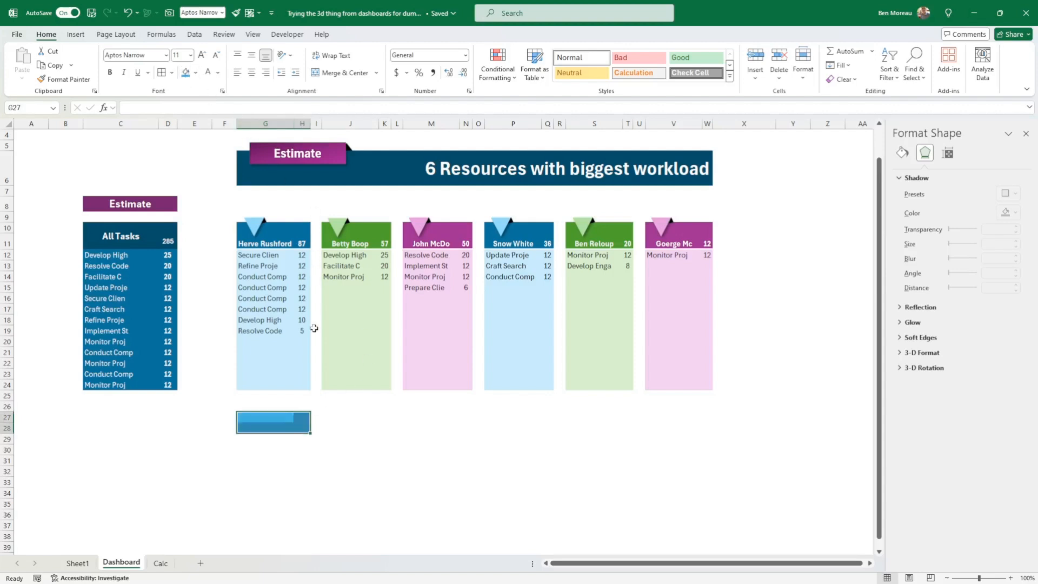
pyautogui.moveTo(272, 440); pyautogui.dragTo(300, 525)
pyautogui.click(195, 73)
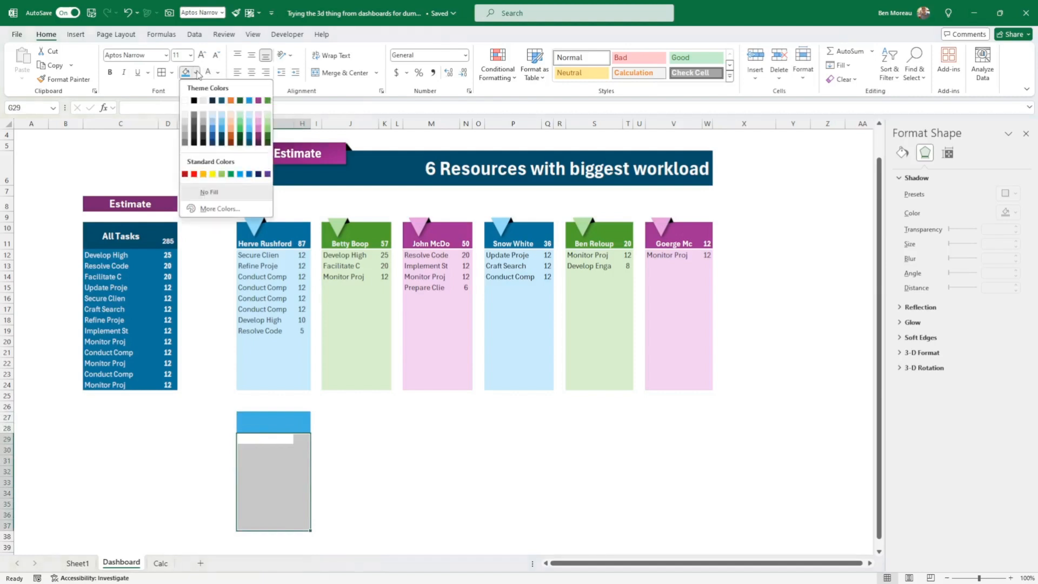
pyautogui.click(252, 118)
pyautogui.click(352, 459)
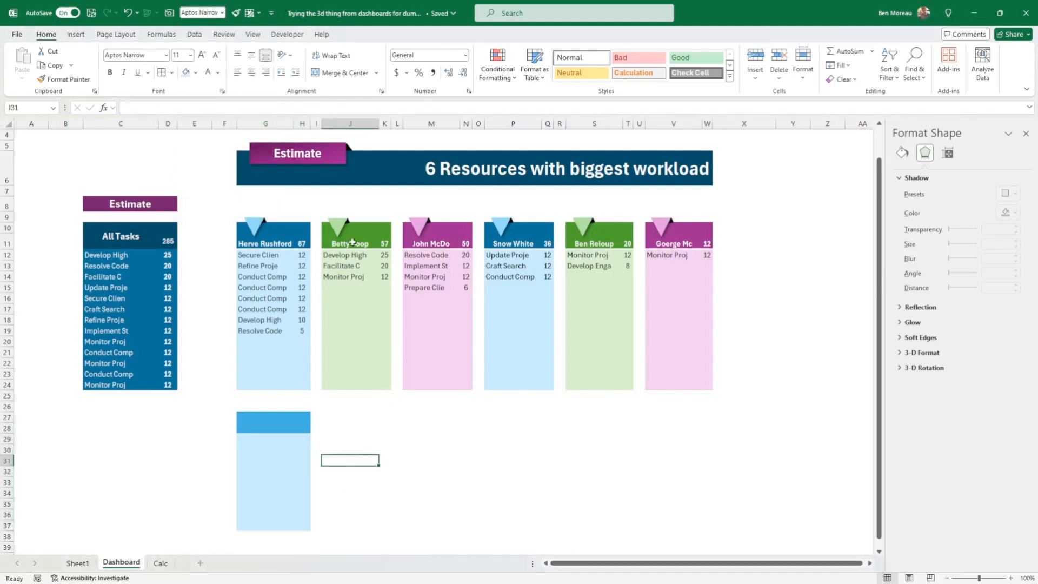
# Step: Preview the alternative theme colour sets on the dashboard without applying one
pyautogui.click(116, 34)
pyautogui.click(58, 52)
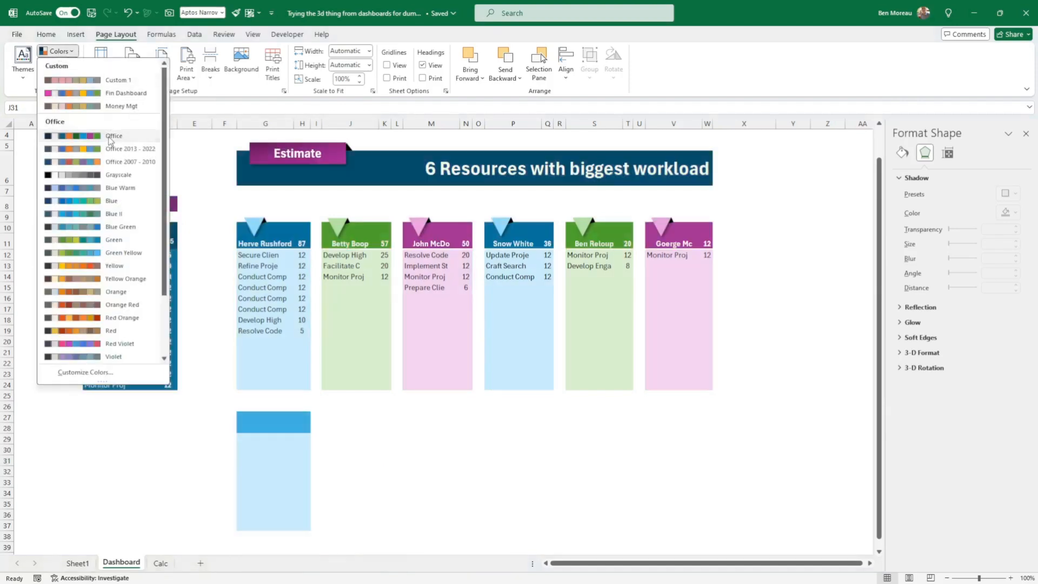
pyautogui.click(378, 458)
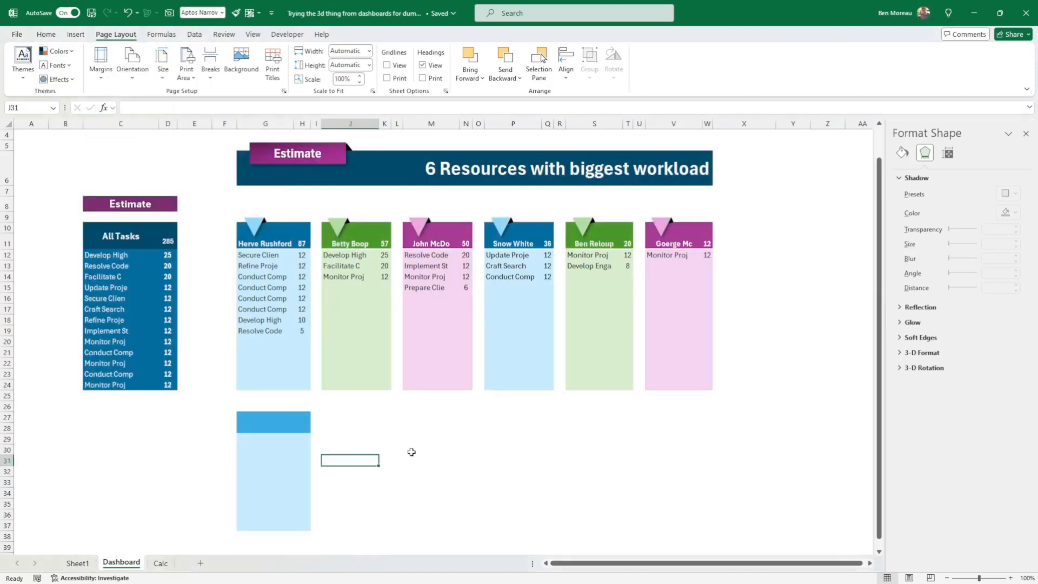
pyautogui.click(410, 452)
pyautogui.click(60, 51)
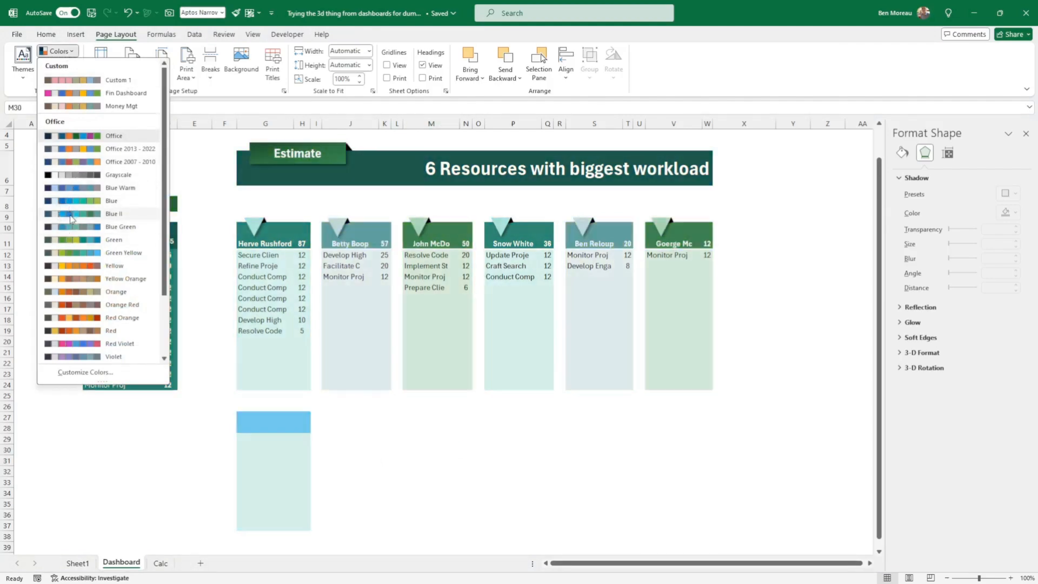
pyautogui.scroll(-2, 81, 243)
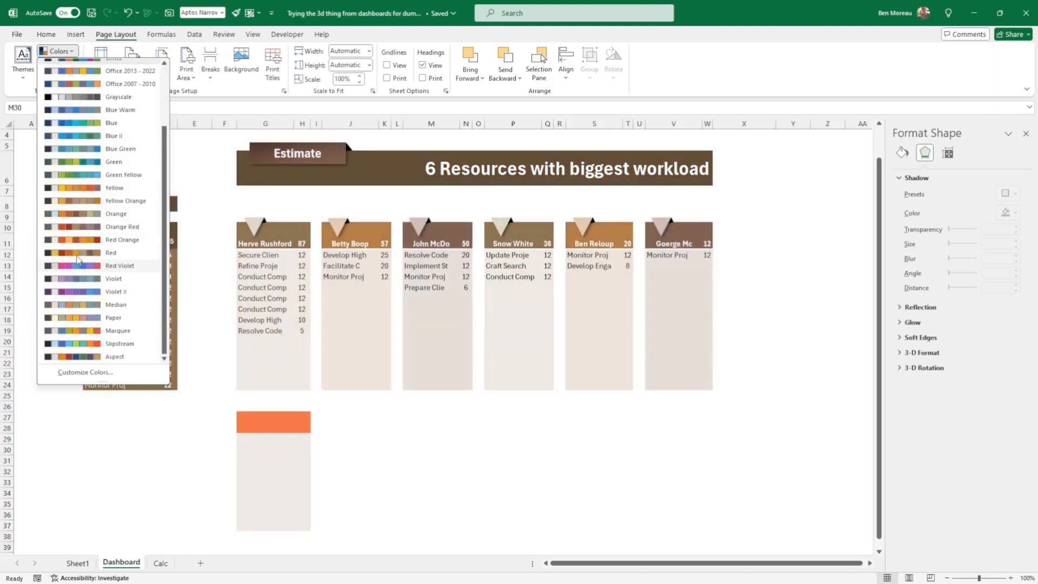
pyautogui.click(358, 429)
pyautogui.click(371, 439)
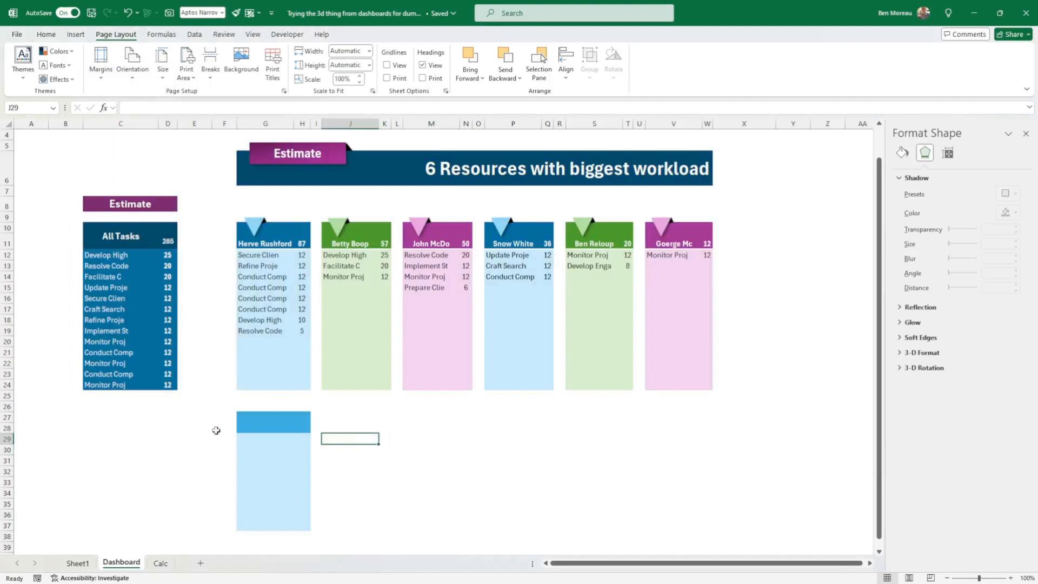
# Step: Clear the sample column's blue fills from G27:H37
pyautogui.moveTo(213, 427); pyautogui.dragTo(213, 475)
pyautogui.moveTo(218, 414); pyautogui.dragTo(329, 529)
pyautogui.click(410, 518)
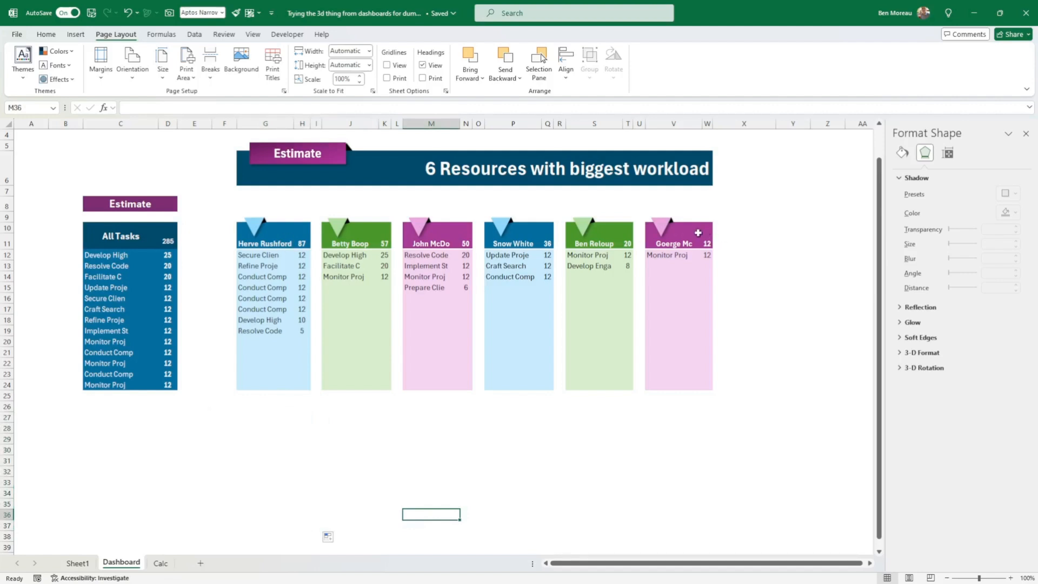
# Step: Examine the formulas behind the first resource column's header, total and task list, and the All Tasks heading and total
pyautogui.click(274, 245)
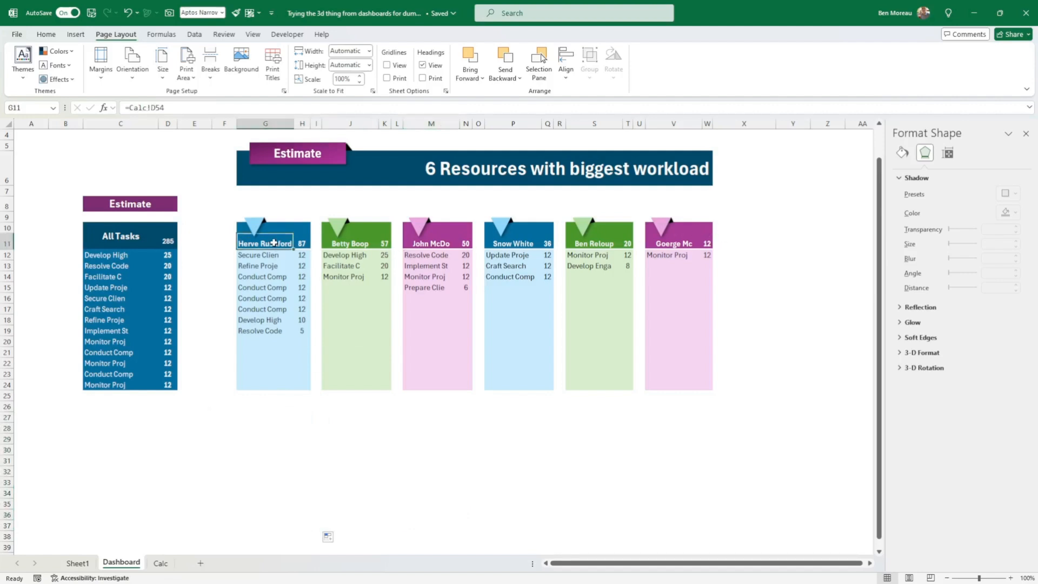
pyautogui.click(302, 242)
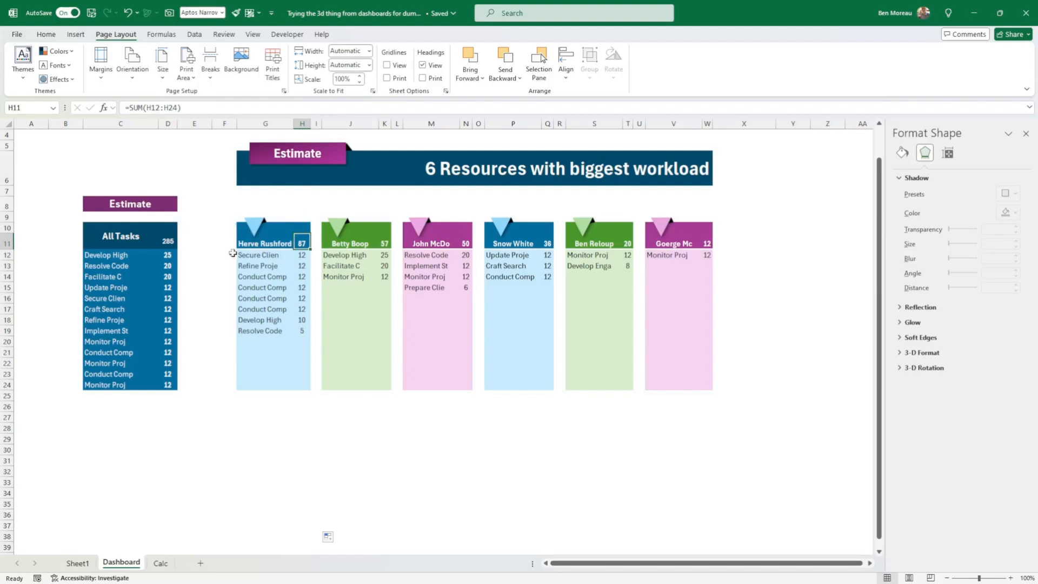
pyautogui.moveTo(230, 254); pyautogui.dragTo(213, 385)
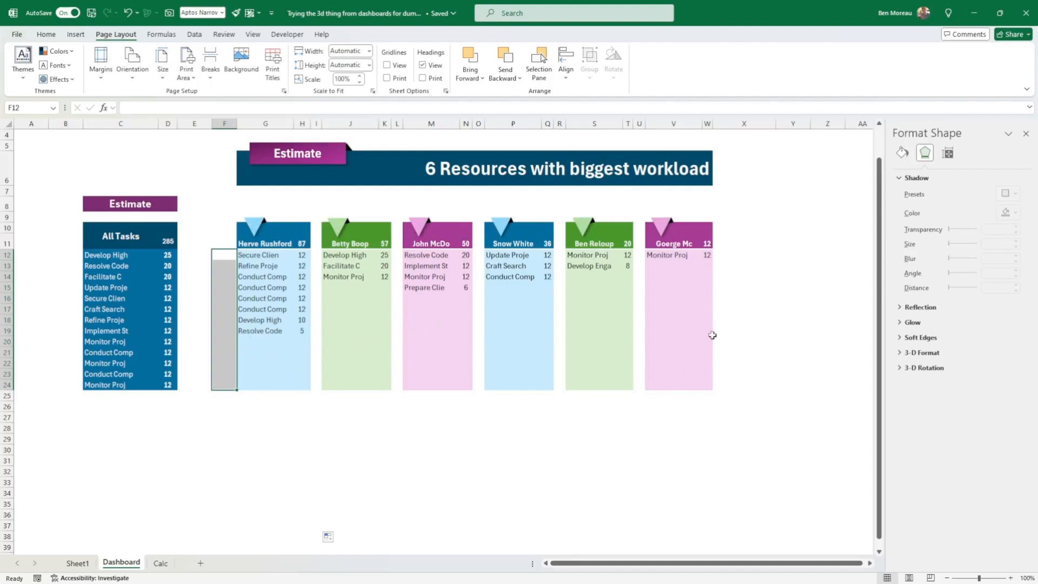
pyautogui.click(337, 461)
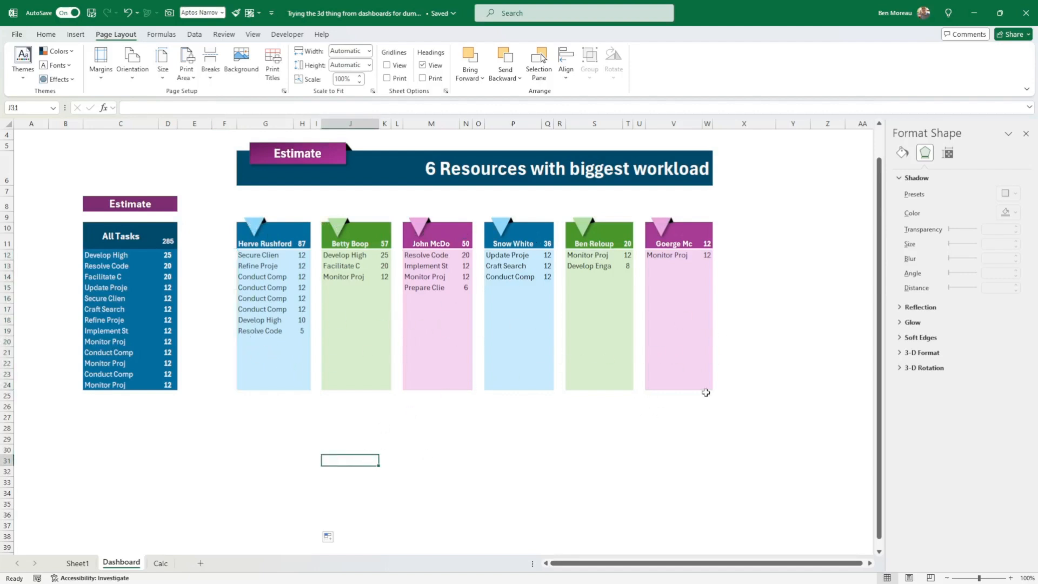
pyautogui.click(113, 241)
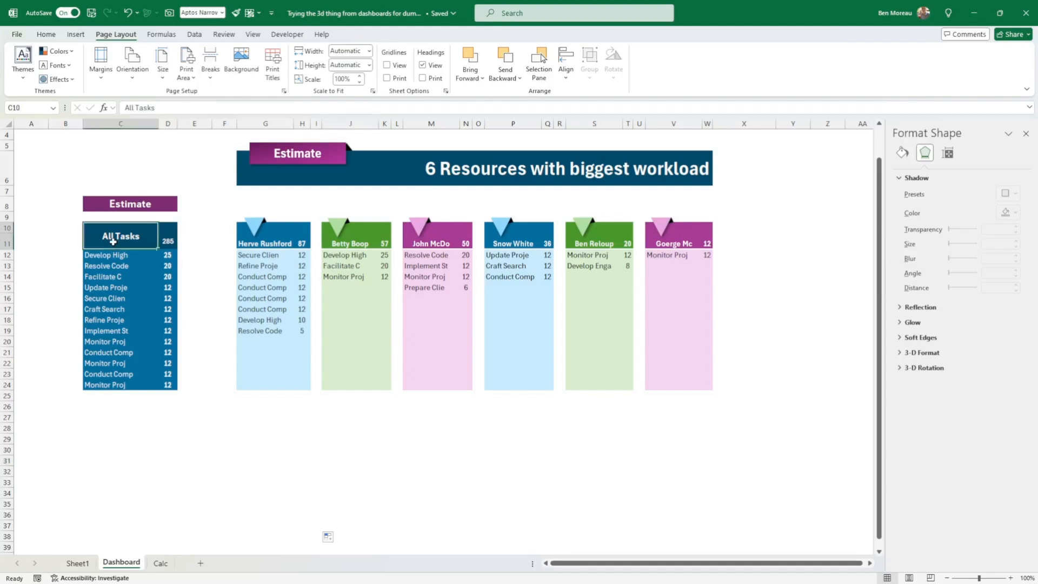
pyautogui.click(169, 241)
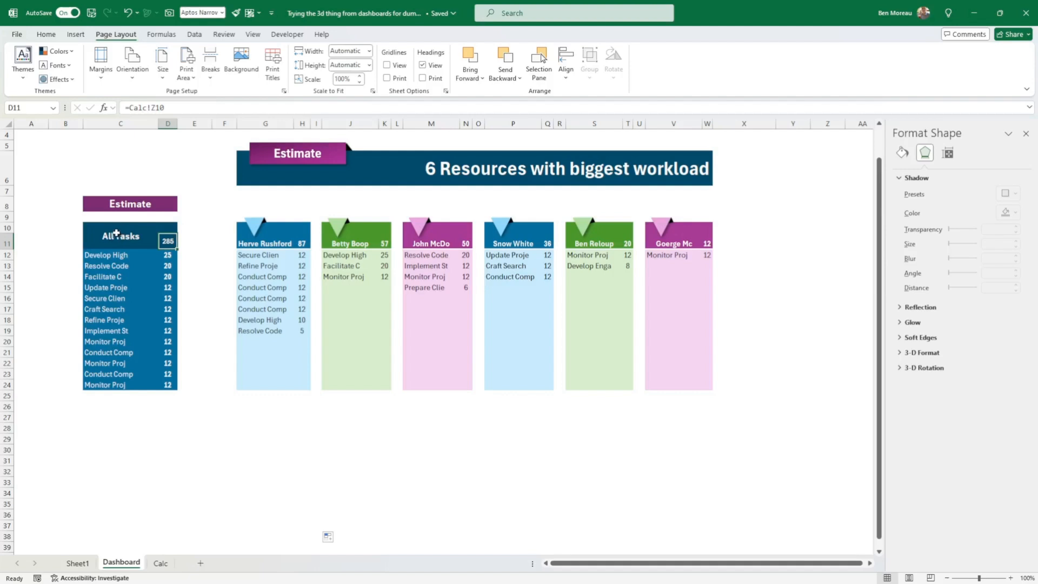
pyautogui.click(282, 277)
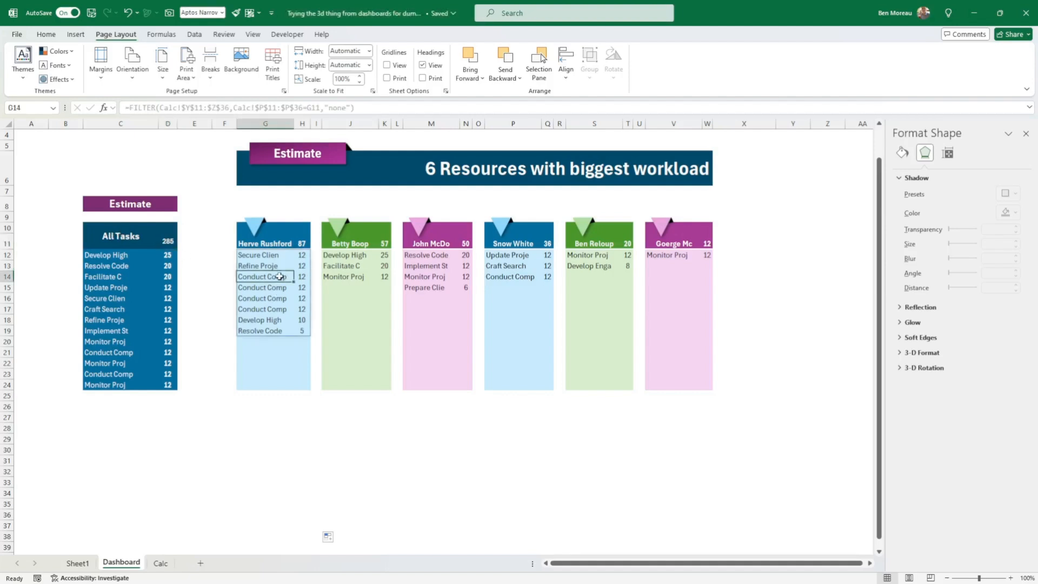
pyautogui.click(280, 238)
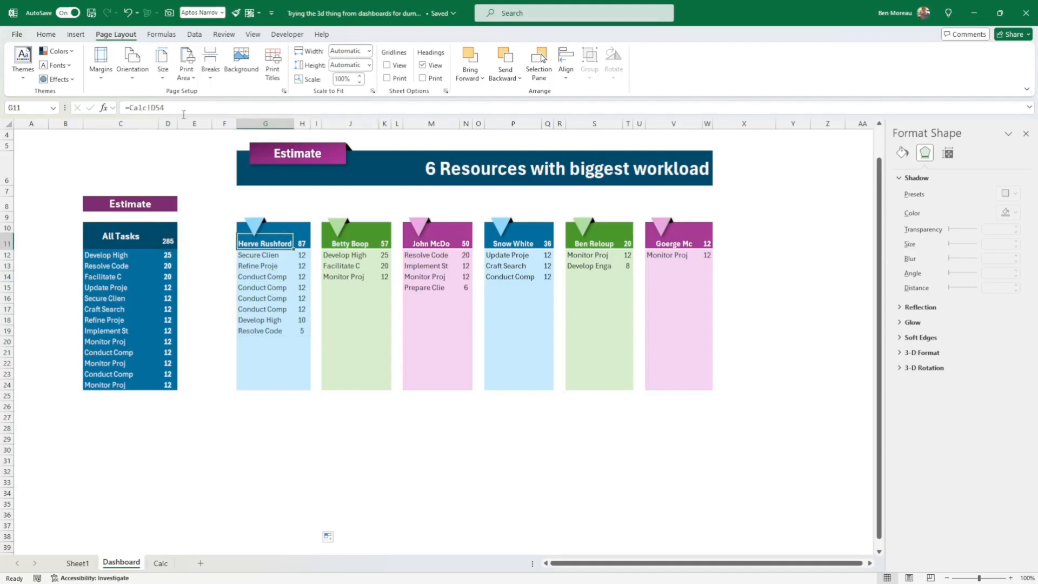
pyautogui.click(43, 36)
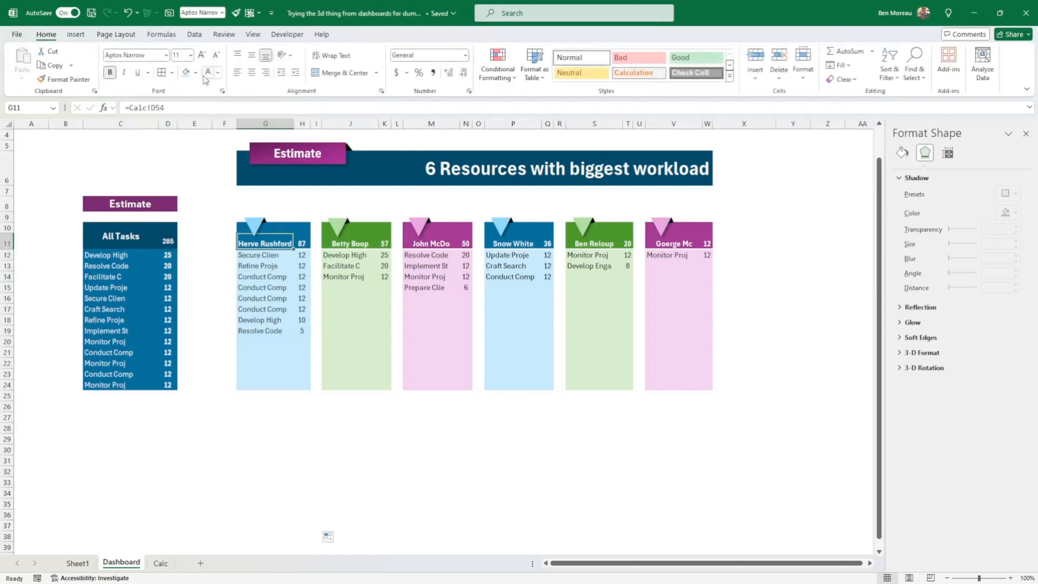
# Step: Check which theme fill colours are used on the first resource's header cell and the All Tasks heading, without changing them
pyautogui.click(197, 72)
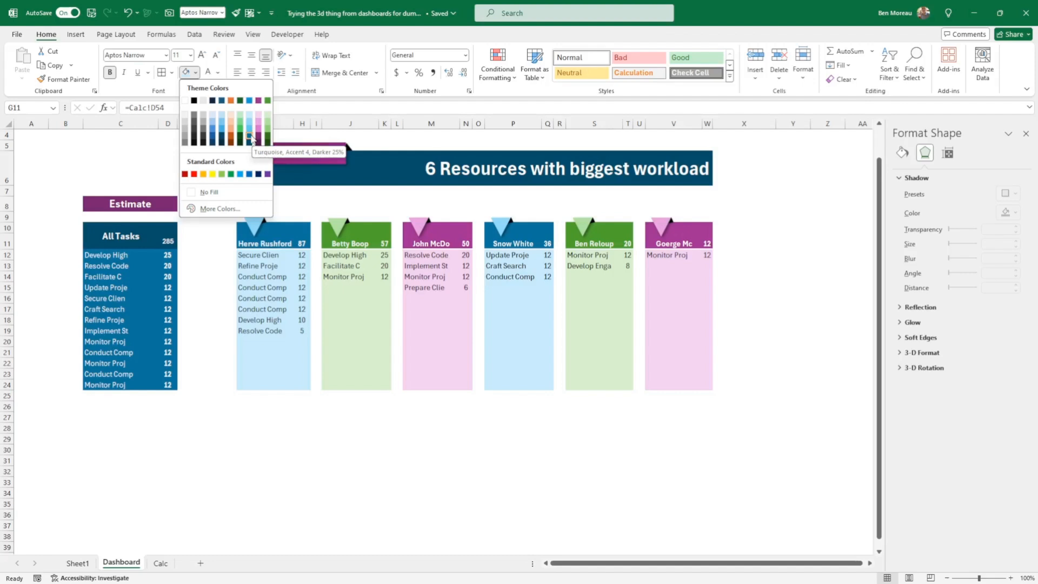
pyautogui.click(151, 294)
pyautogui.click(135, 295)
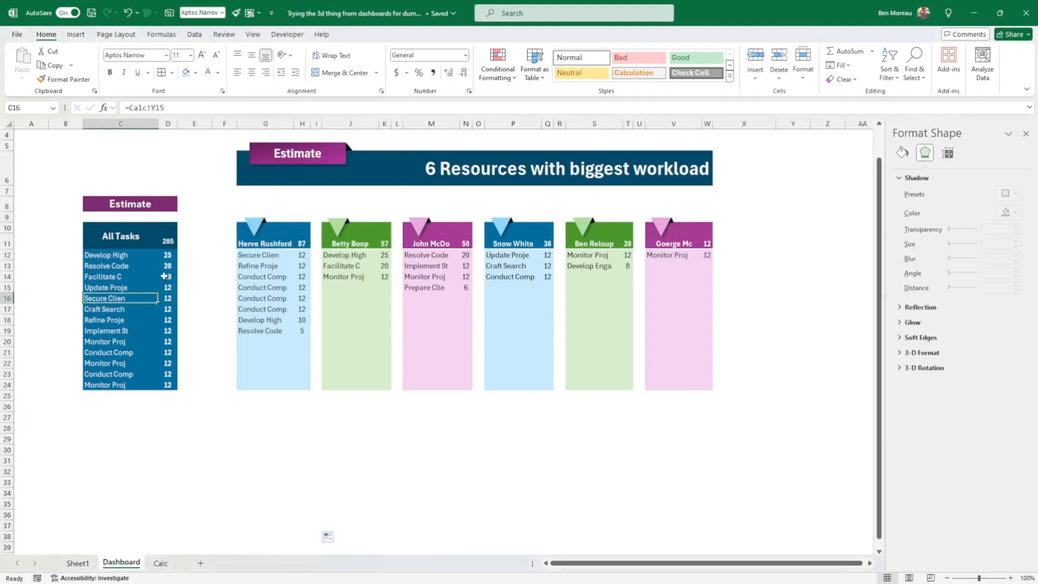
pyautogui.click(152, 230)
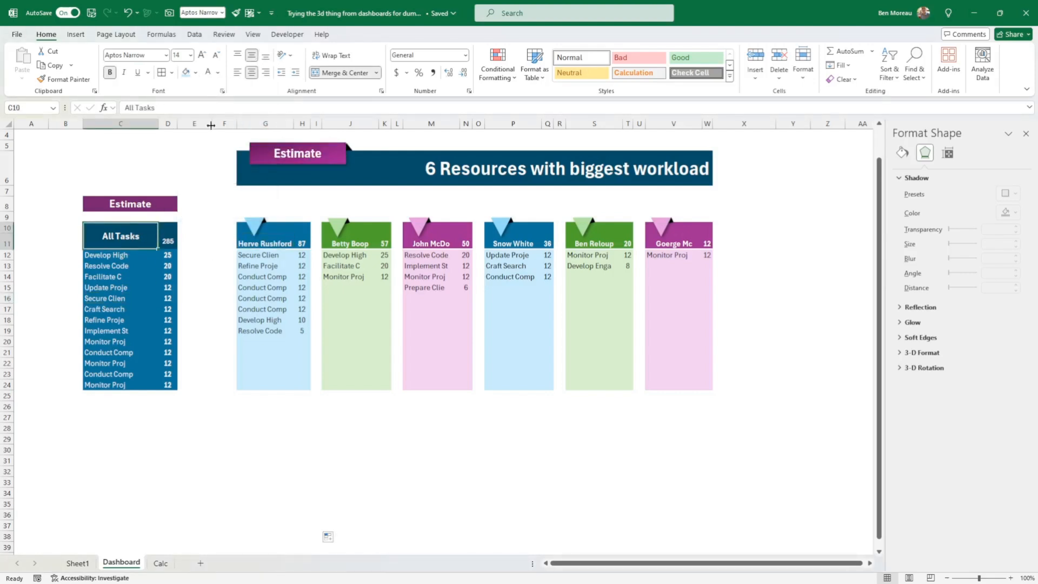
pyautogui.click(195, 73)
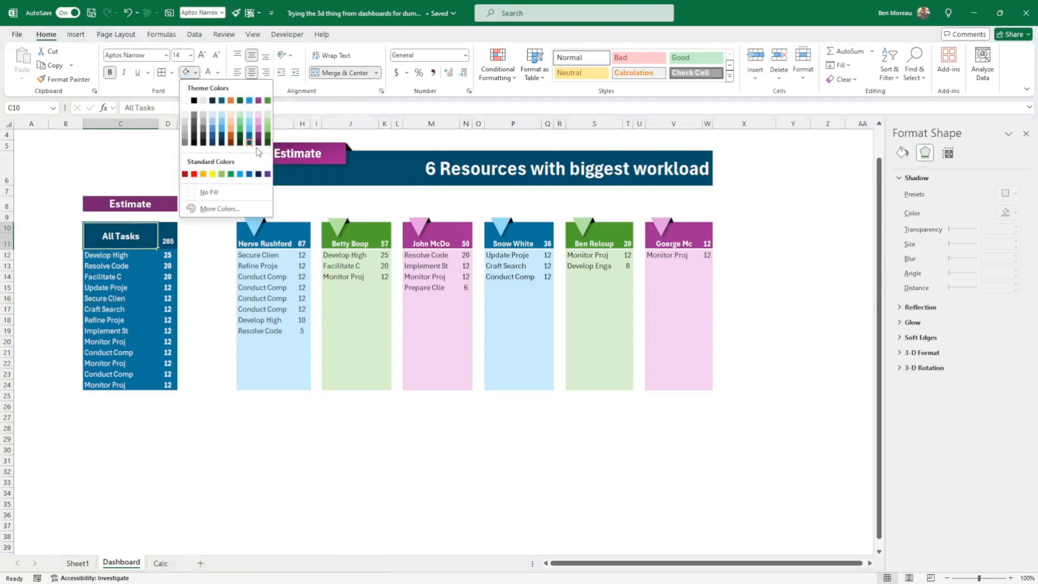
pyautogui.click(248, 461)
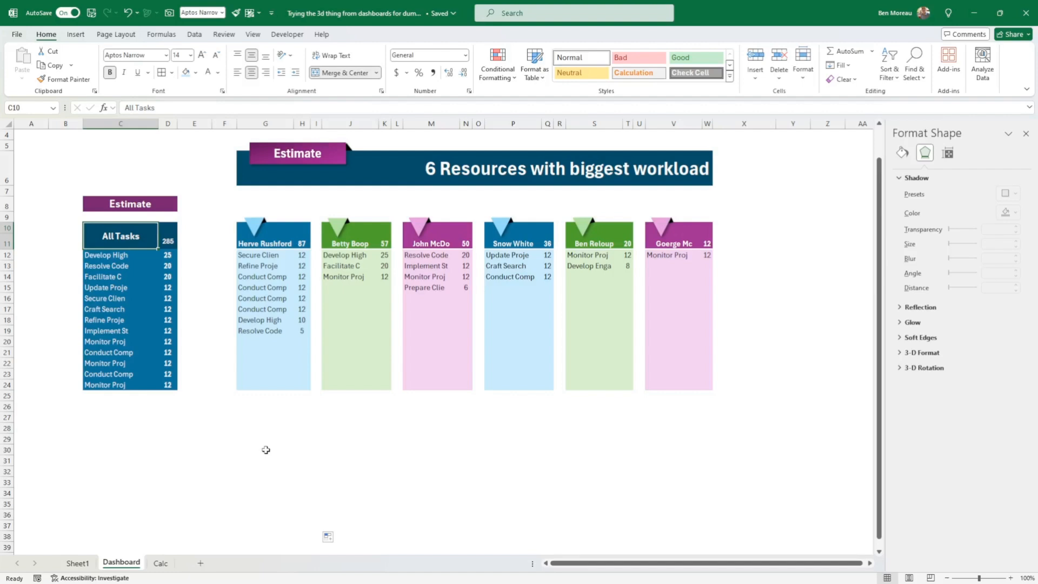
# Step: Switch the dashboard's measure selector above the All Tasks list to Work Left
pyautogui.click(128, 206)
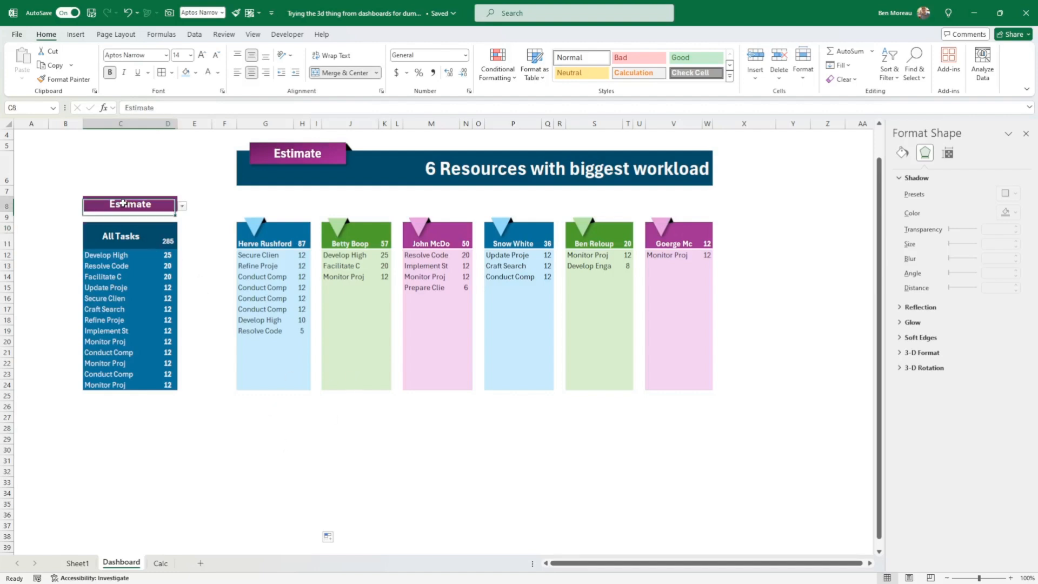
pyautogui.click(183, 207)
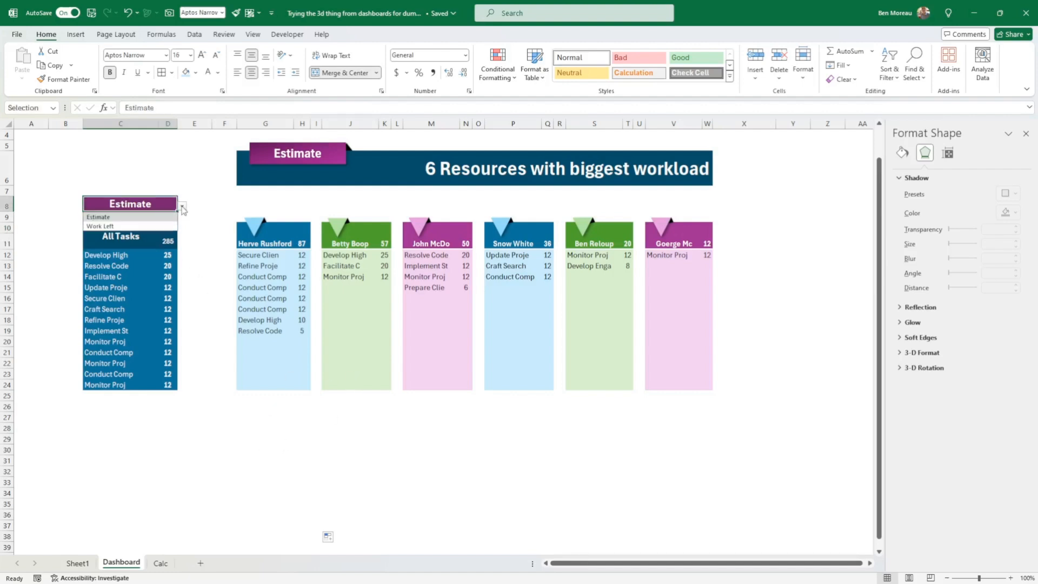
pyautogui.click(145, 189)
pyautogui.click(138, 205)
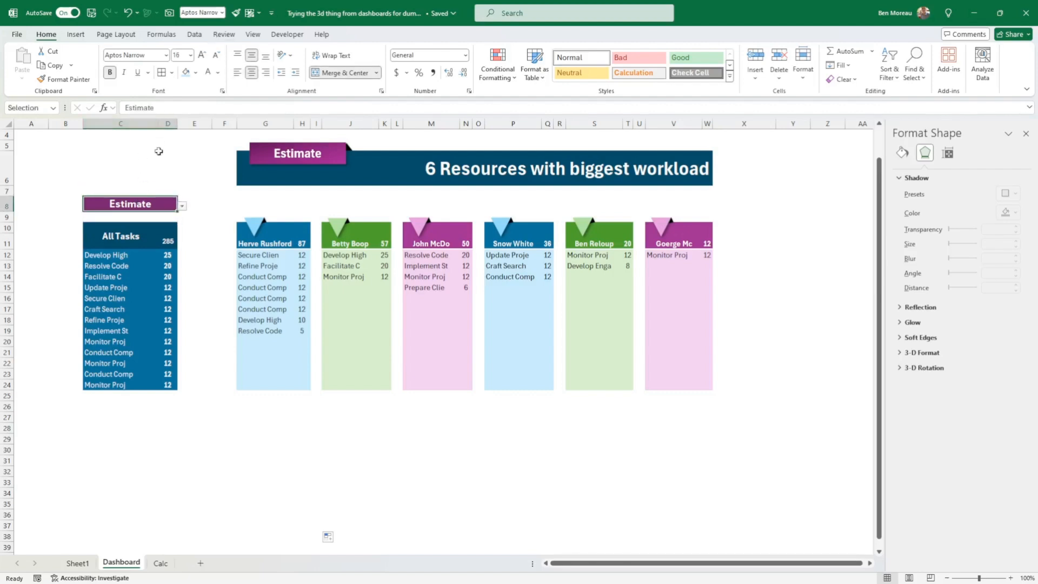
pyautogui.click(184, 207)
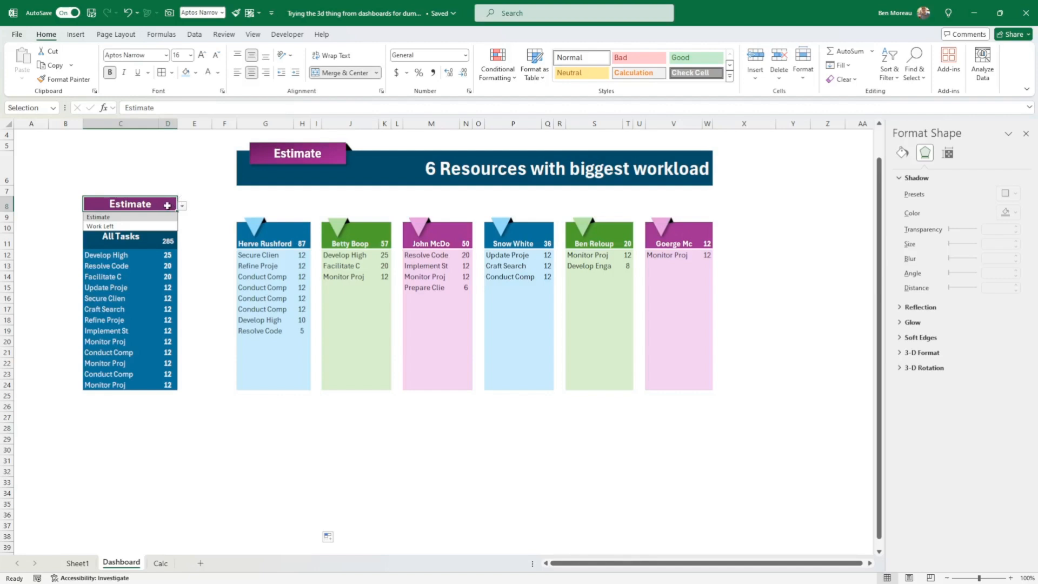
pyautogui.click(108, 226)
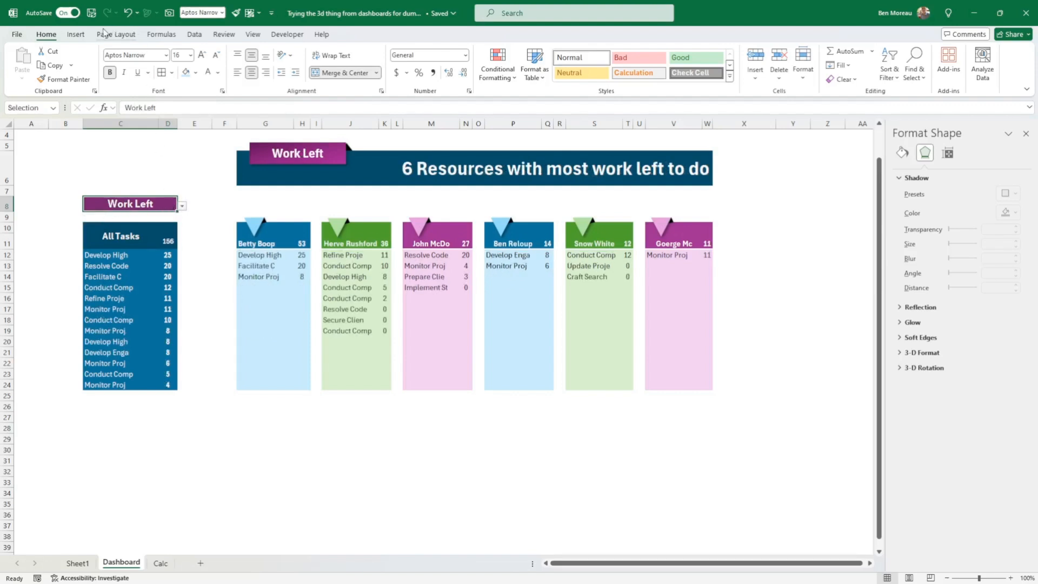
# Step: Review the selector cell's data validation list and its source range on the Calc sheet, leaving the settings unchanged
pyautogui.click(198, 36)
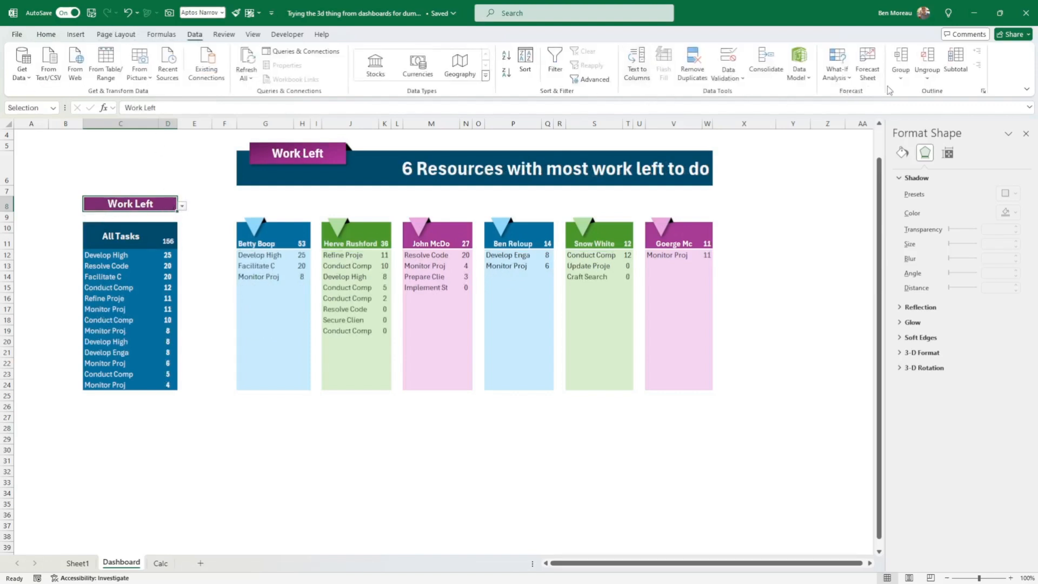
pyautogui.click(728, 78)
pyautogui.click(749, 95)
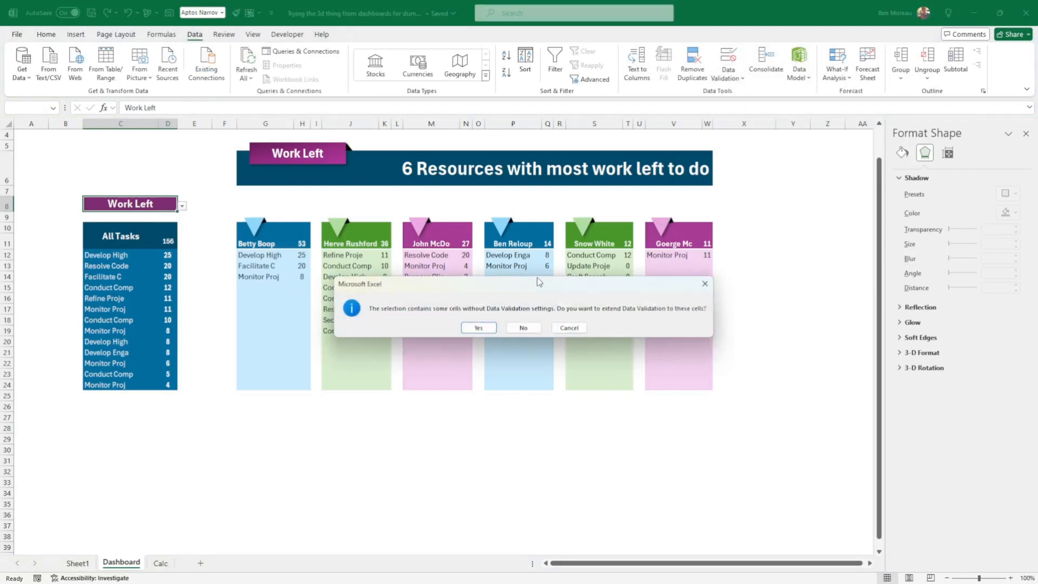
pyautogui.click(485, 328)
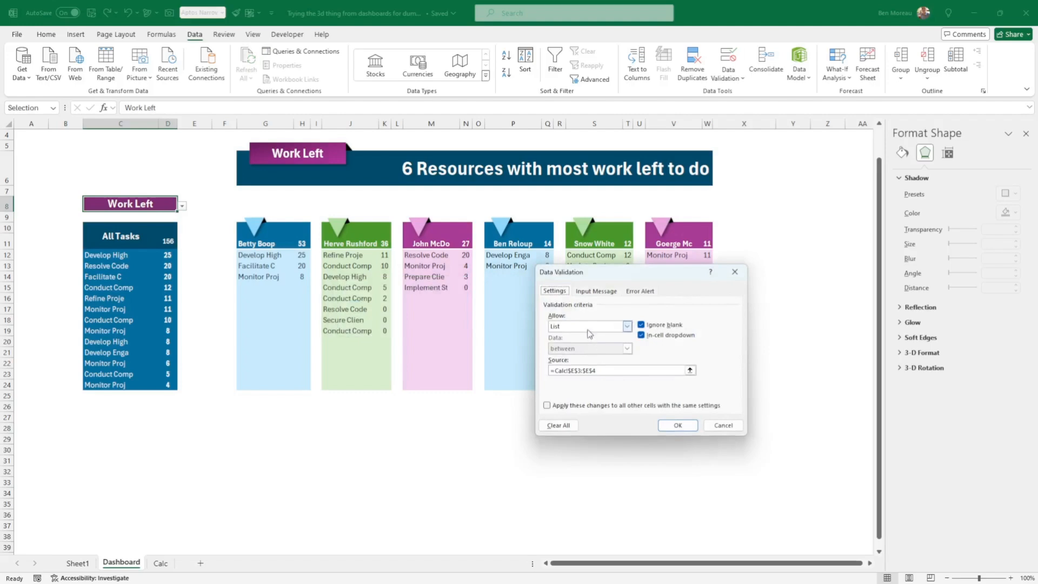
pyautogui.click(588, 328)
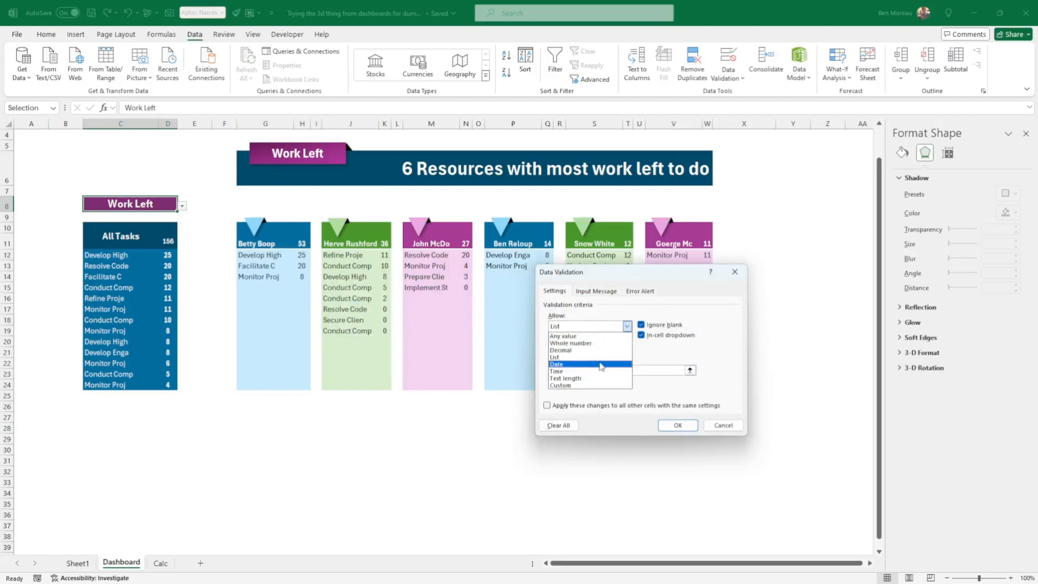
pyautogui.click(598, 357)
pyautogui.click(678, 370)
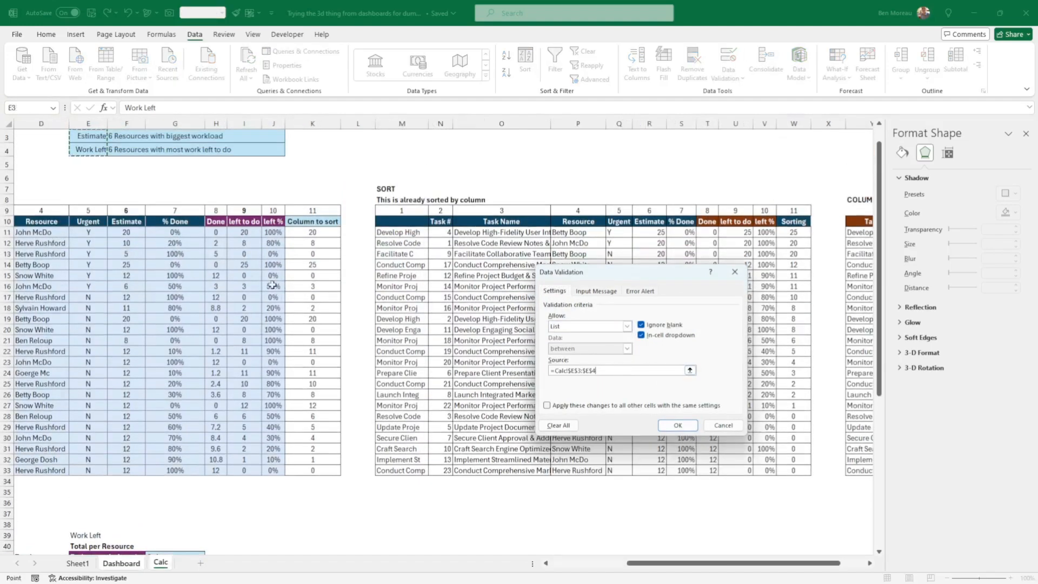
pyautogui.scroll(1, 110, 213)
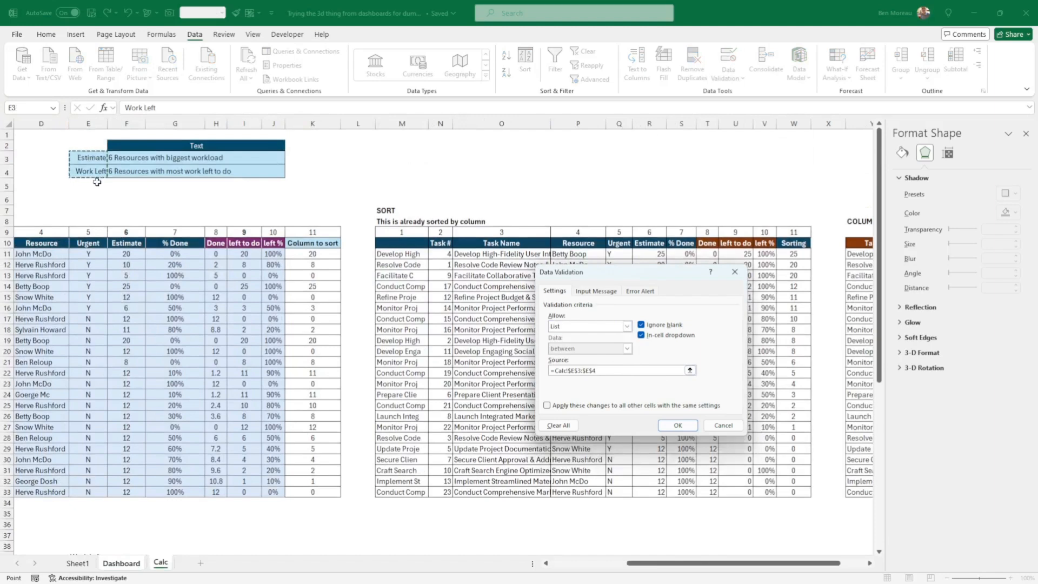
pyautogui.click(723, 425)
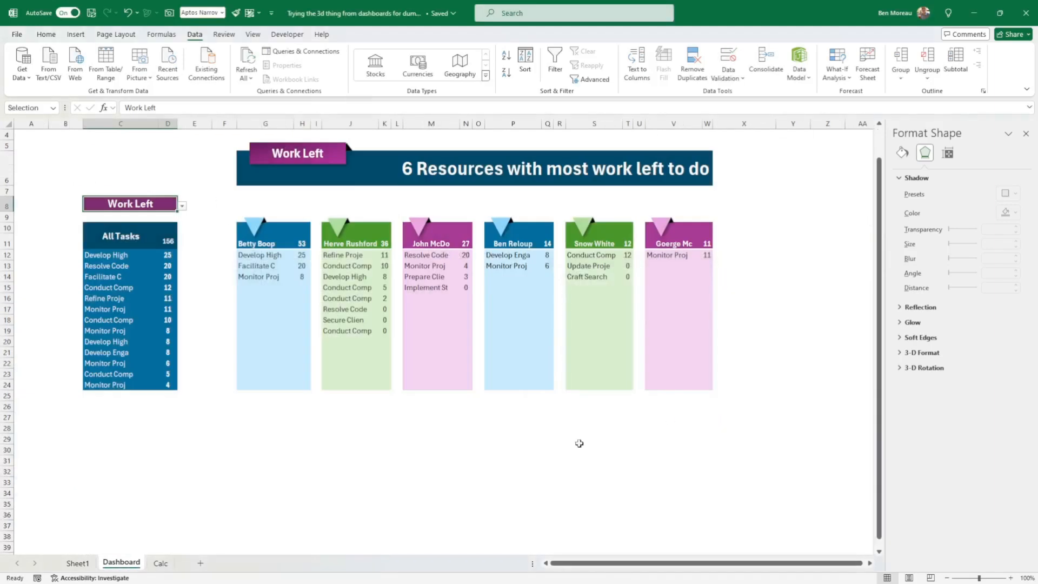
# Step: Centre the Estimate and Work Left labels in E3:E4 of the Calc sheet horizontally
pyautogui.click(254, 502)
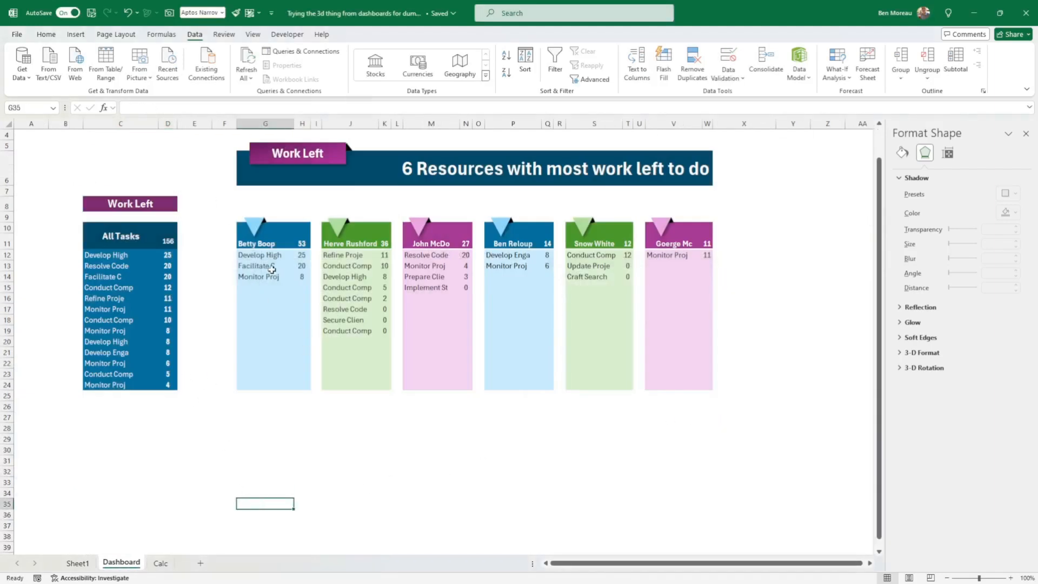
pyautogui.click(160, 565)
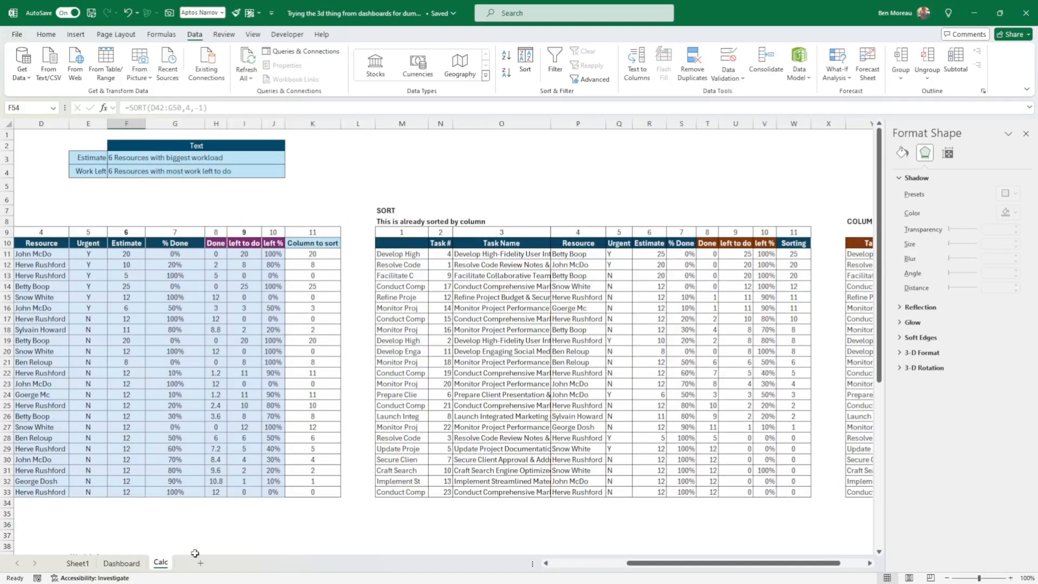
pyautogui.click(179, 527)
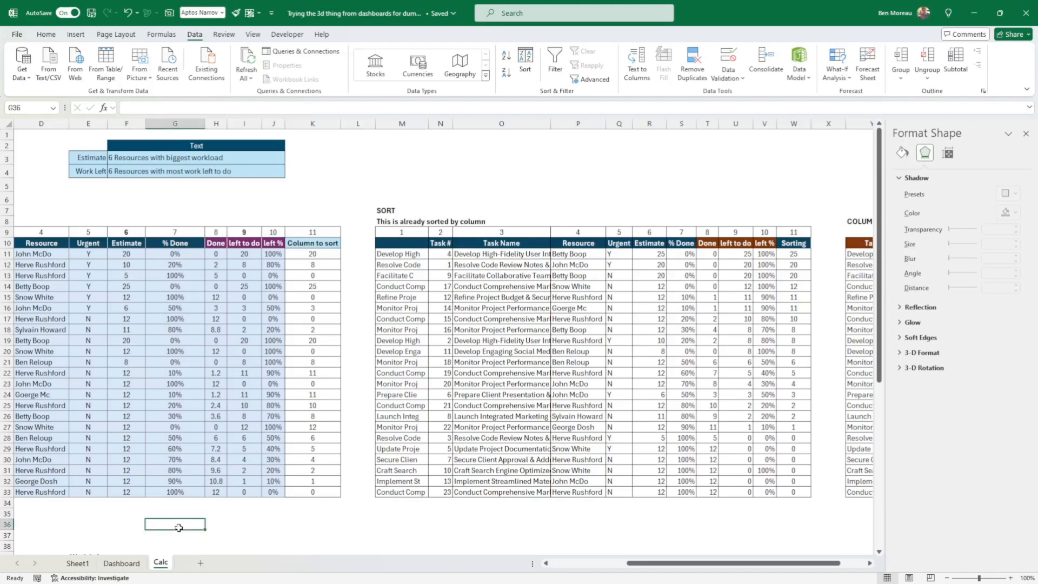
pyautogui.hscroll(-3, 178, 528)
pyautogui.click(332, 514)
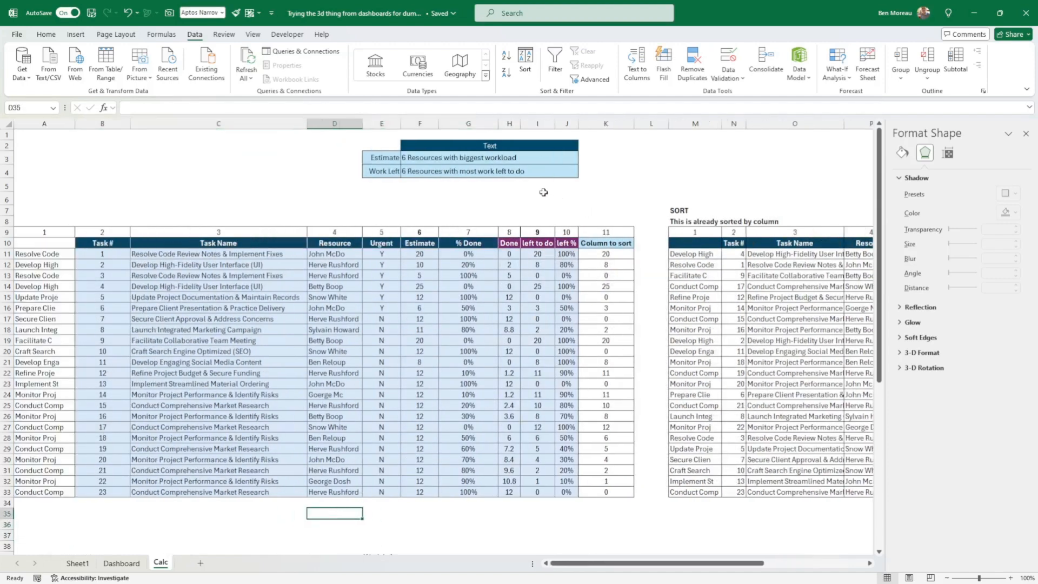
pyautogui.click(416, 157)
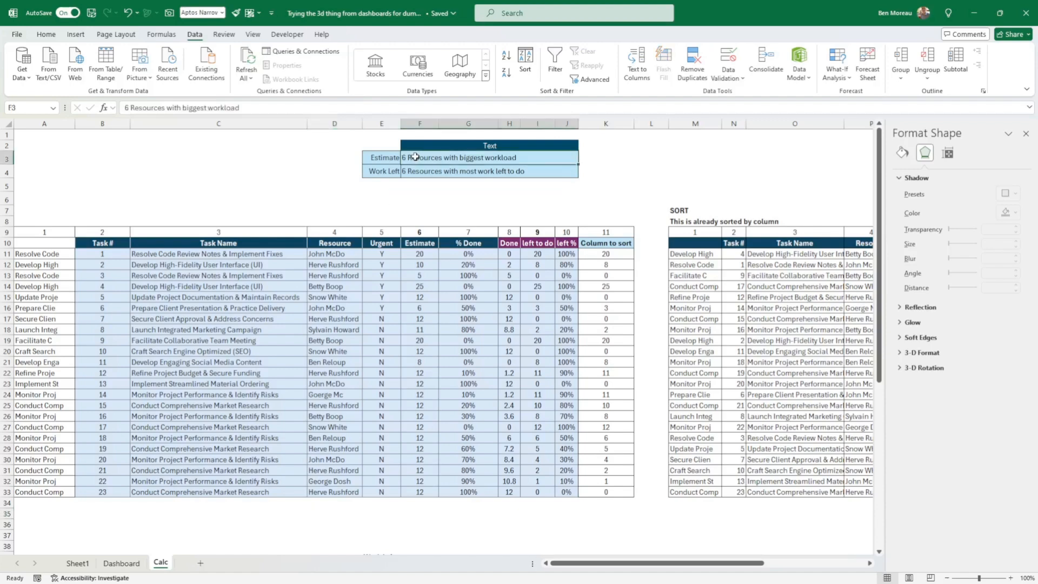
pyautogui.click(392, 157)
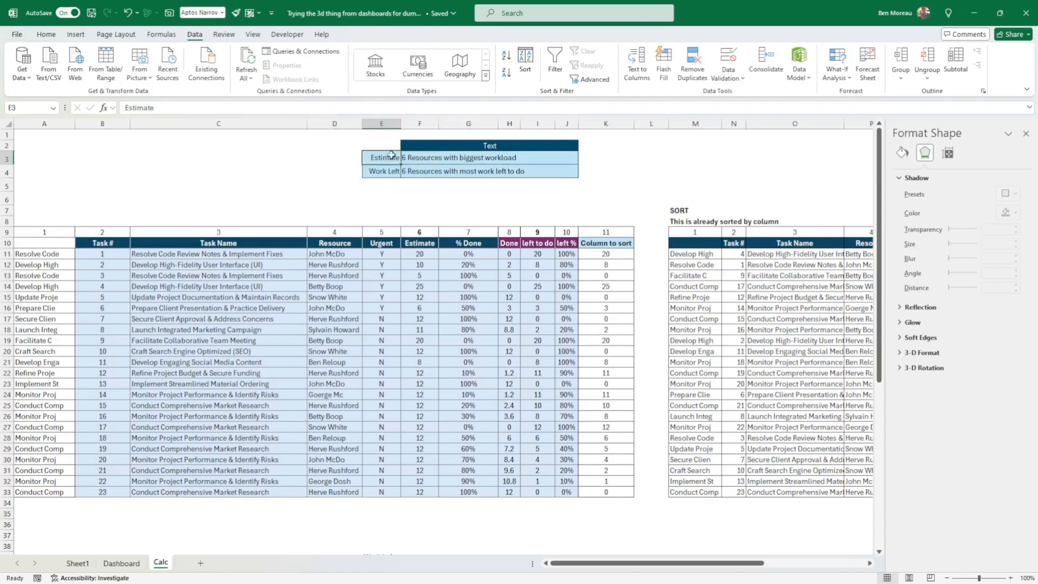
pyautogui.moveTo(391, 158); pyautogui.dragTo(390, 166)
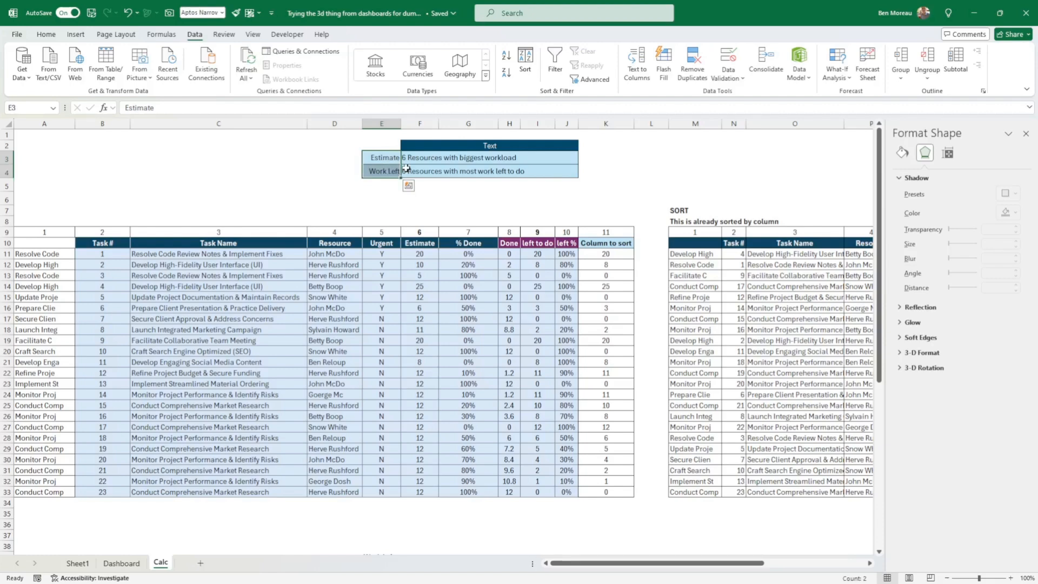
pyautogui.click(47, 34)
pyautogui.click(252, 72)
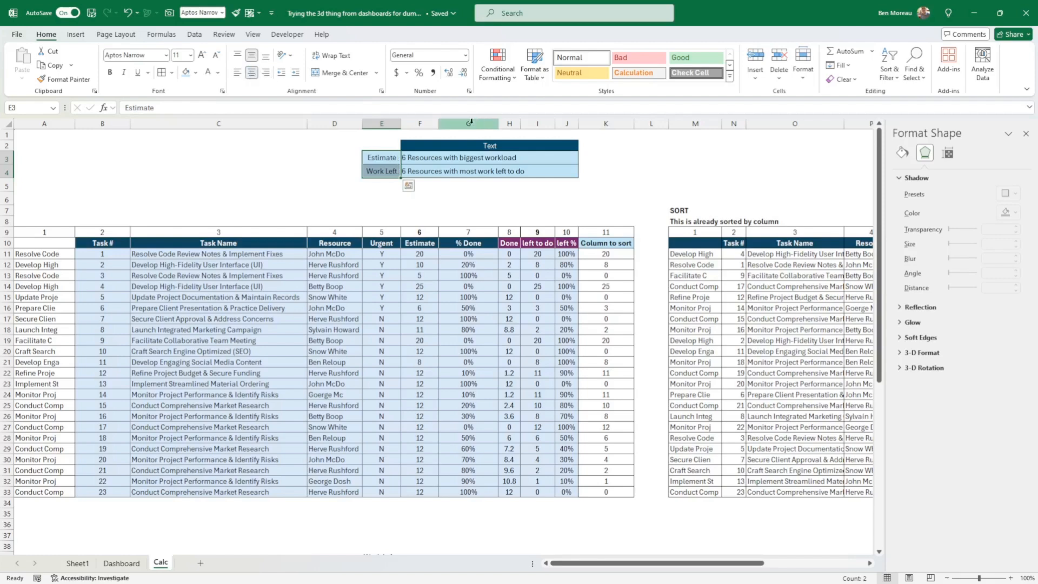
# Step: Examine the title texts paired with Estimate and Work Left on the Calc sheet, and the dashboard title's formula that picks between them
pyautogui.click(458, 155)
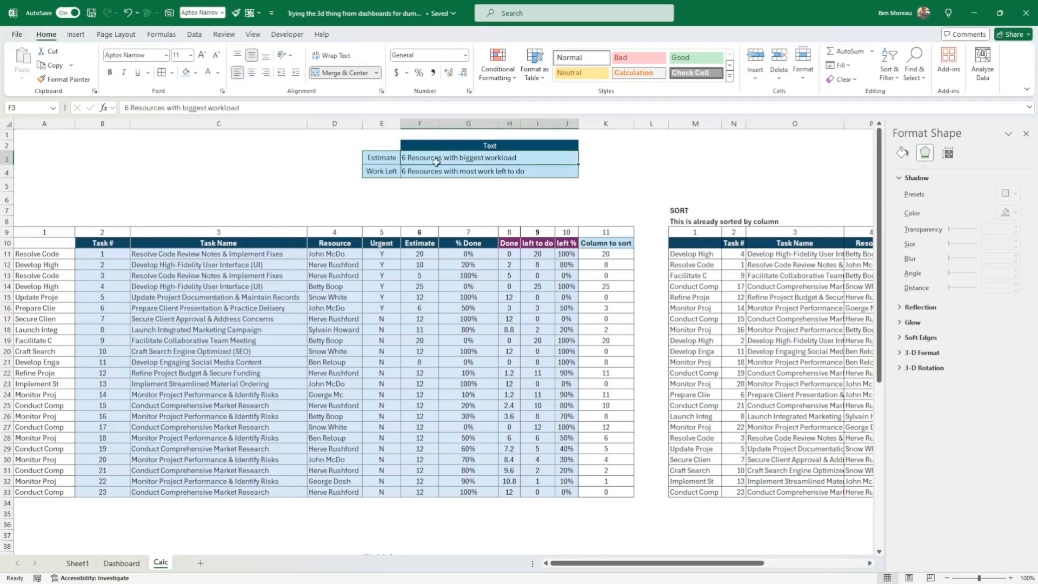
pyautogui.click(387, 159)
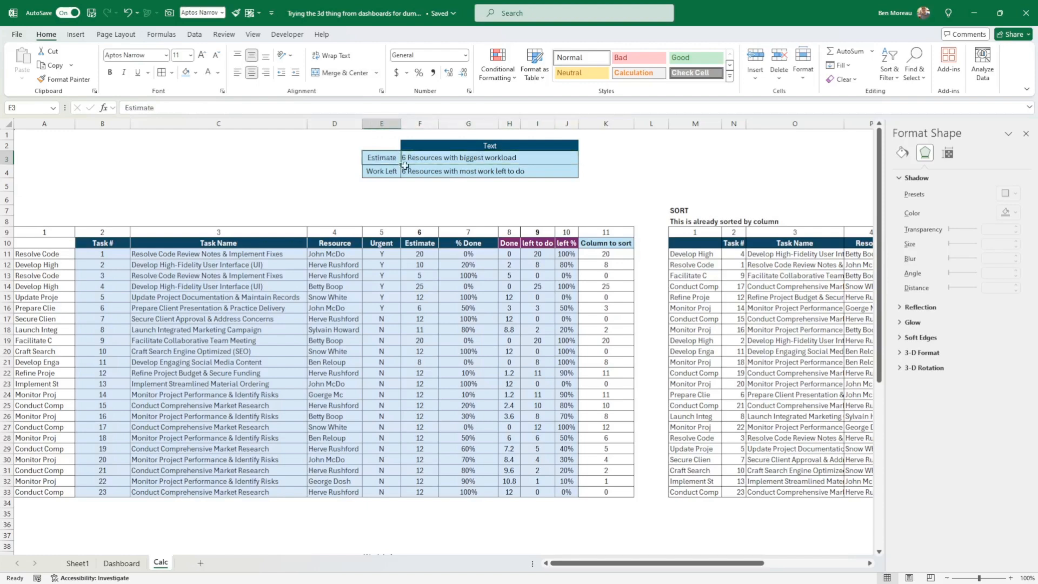
pyautogui.click(406, 171)
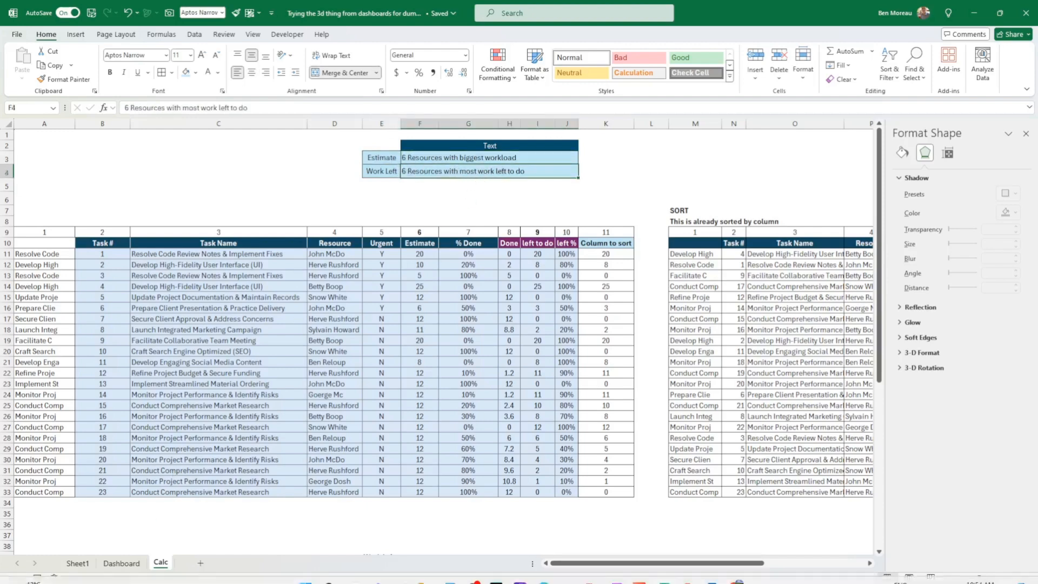
pyautogui.click(123, 563)
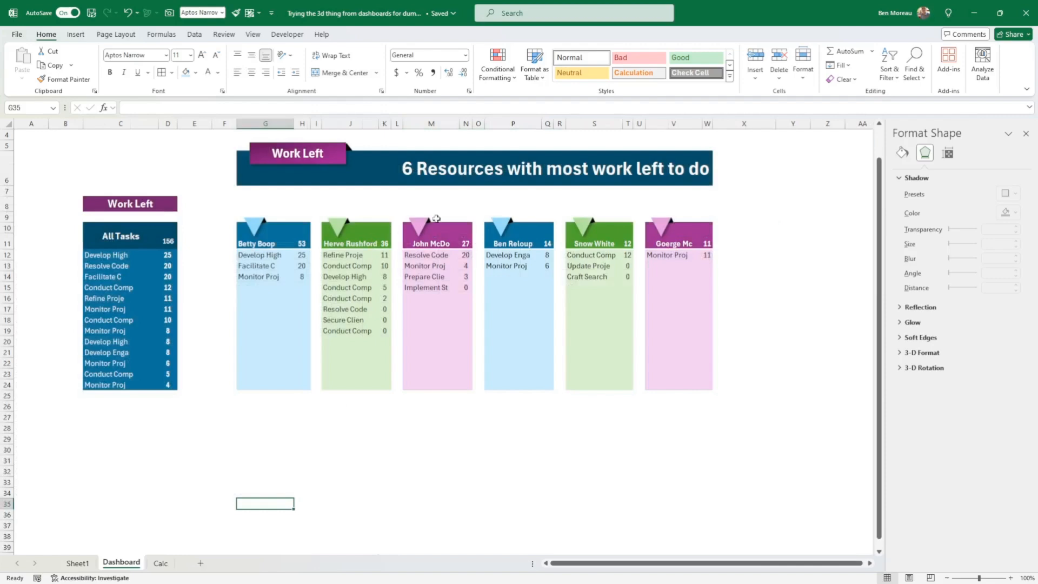
pyautogui.click(454, 173)
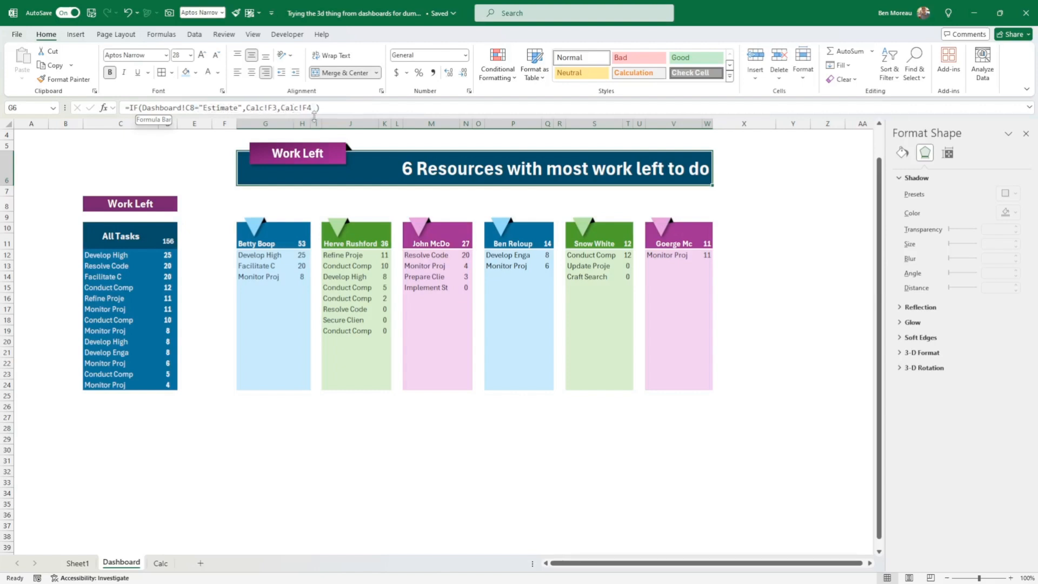
# Step: Inspect the defined name of the dashboard's selector cell, comparing it with the cell above and jumping to C9 and back
pyautogui.click(135, 206)
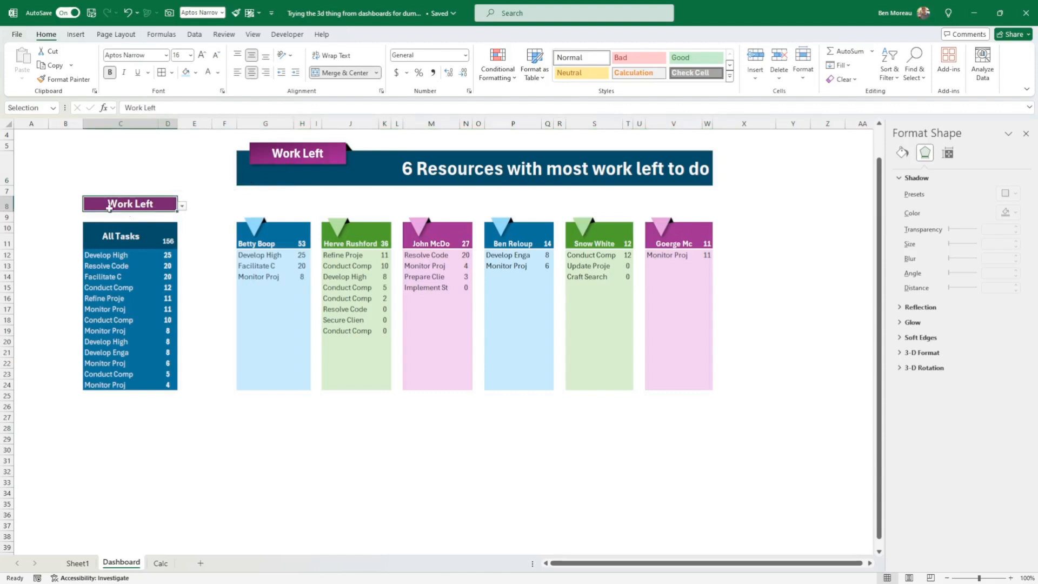
pyautogui.click(138, 191)
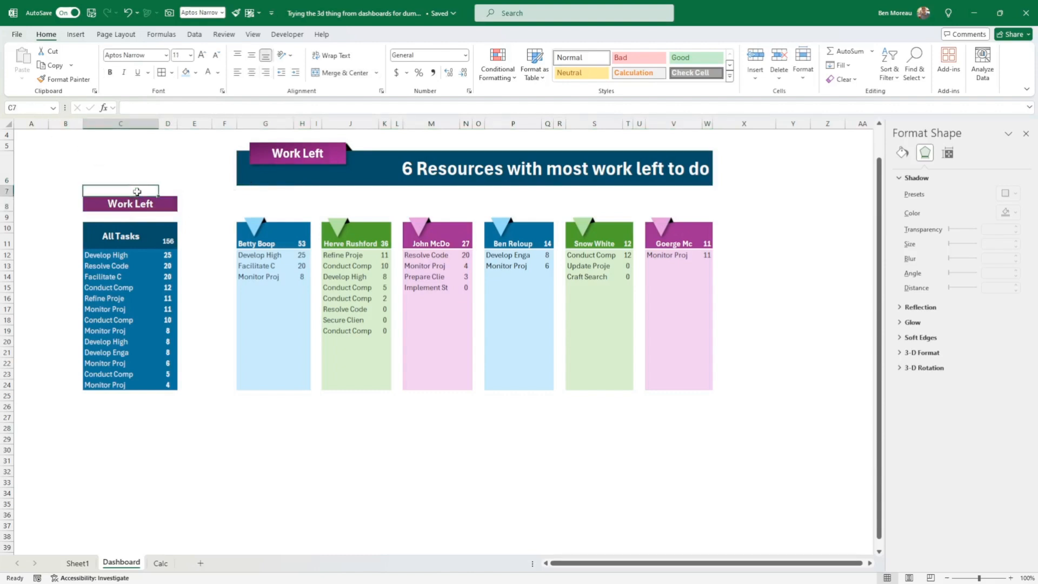
pyautogui.click(139, 203)
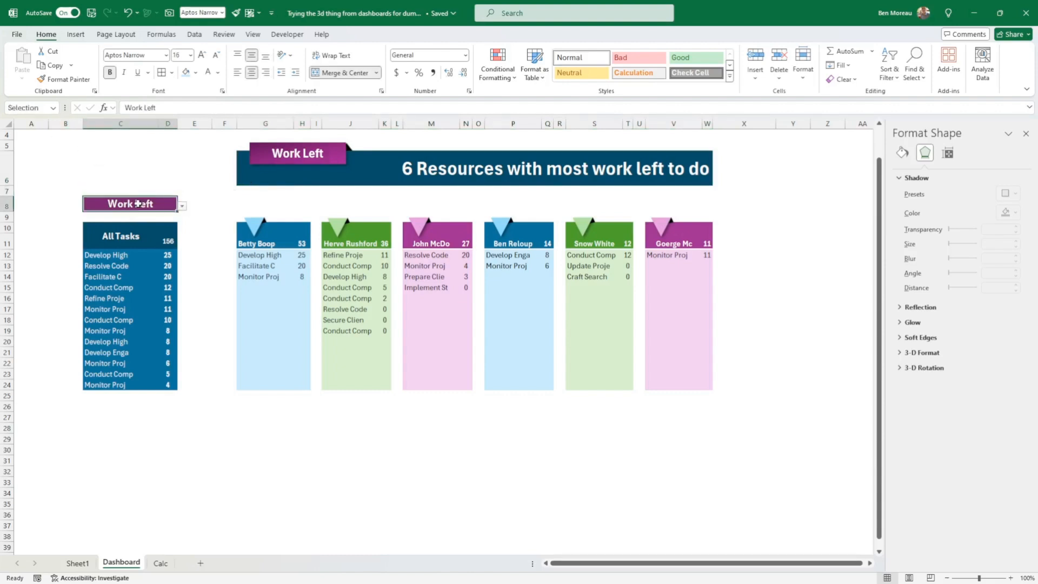
pyautogui.click(39, 108)
pyautogui.write('C9')
pyautogui.press('Return')
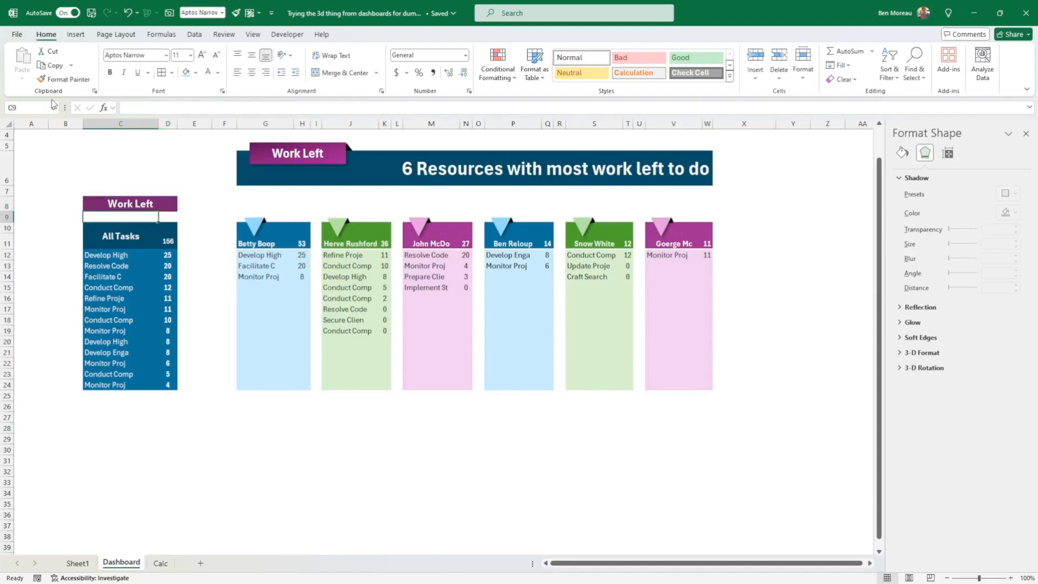
pyautogui.click(129, 204)
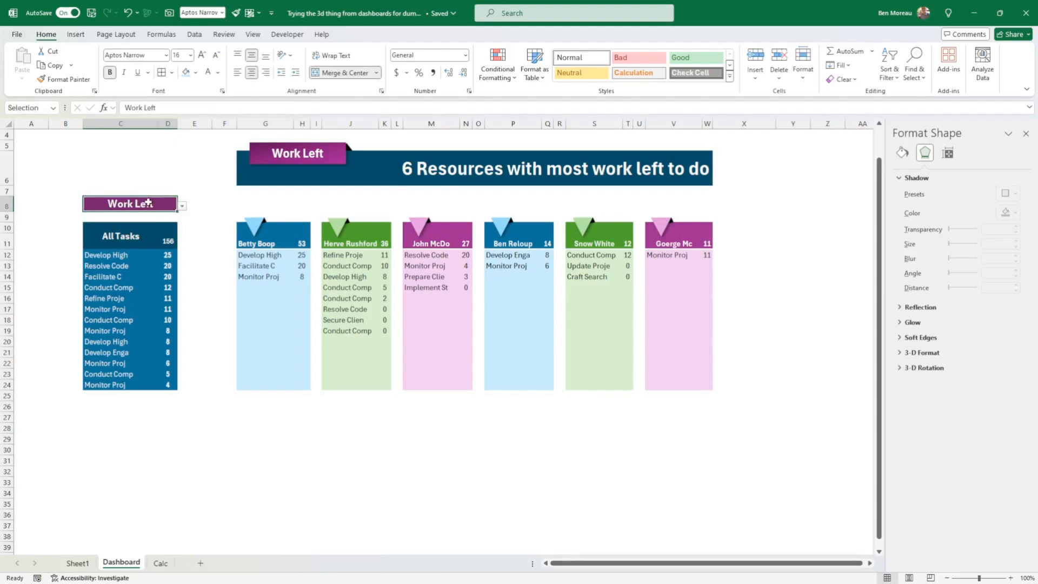
# Step: Examine the Calc sheet's task table, focusing on its input columns from Task # through % Done
pyautogui.click(258, 464)
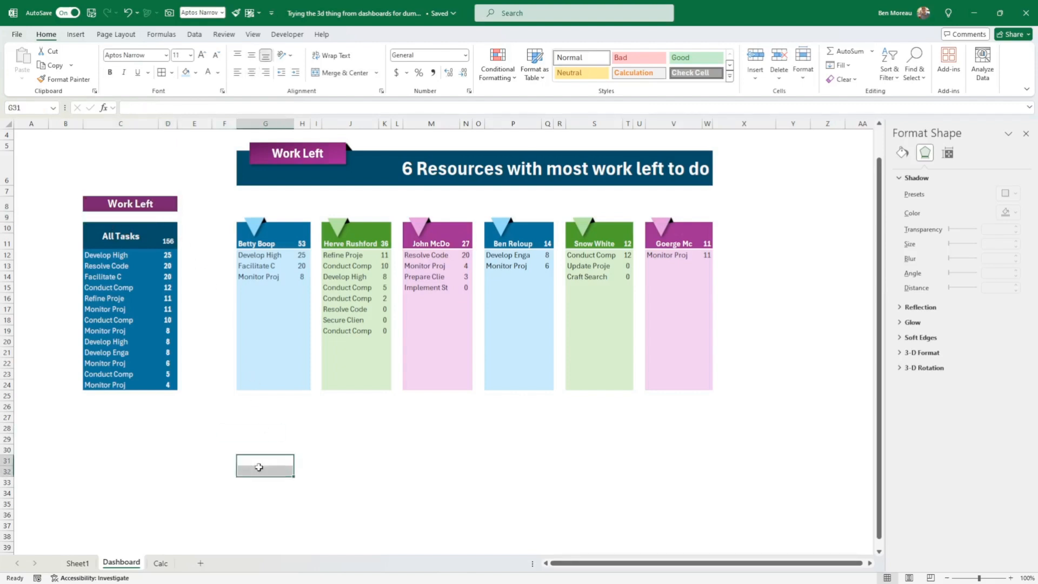
pyautogui.click(297, 503)
pyautogui.click(162, 564)
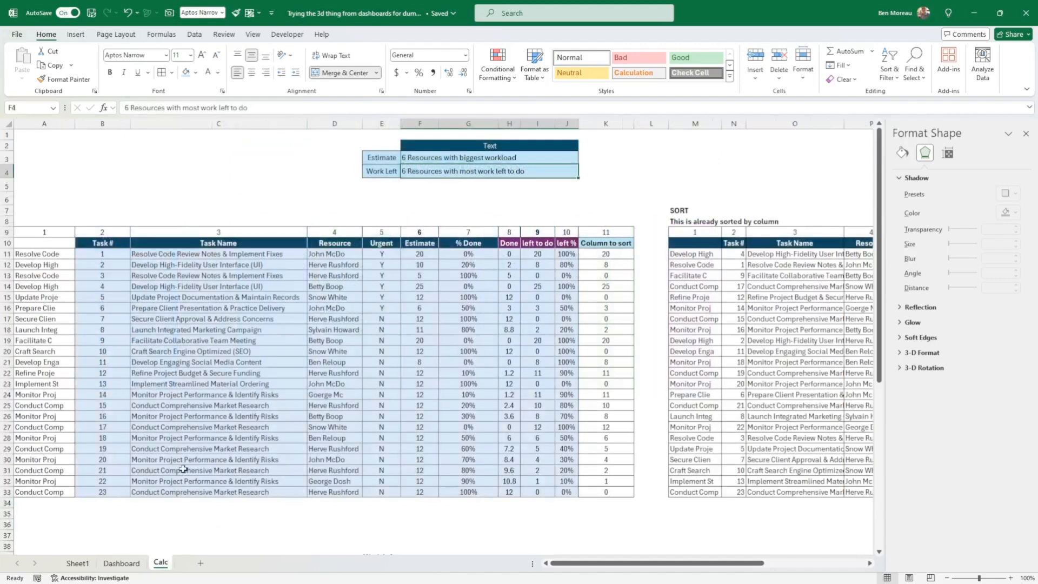
pyautogui.moveTo(140, 532); pyautogui.dragTo(5, 524)
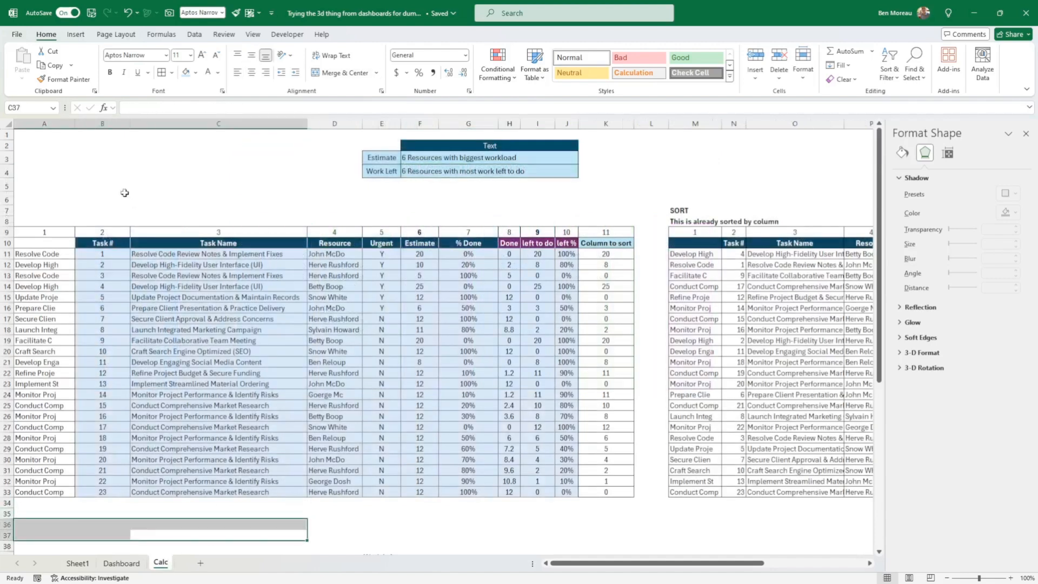
pyautogui.moveTo(106, 251); pyautogui.dragTo(565, 489)
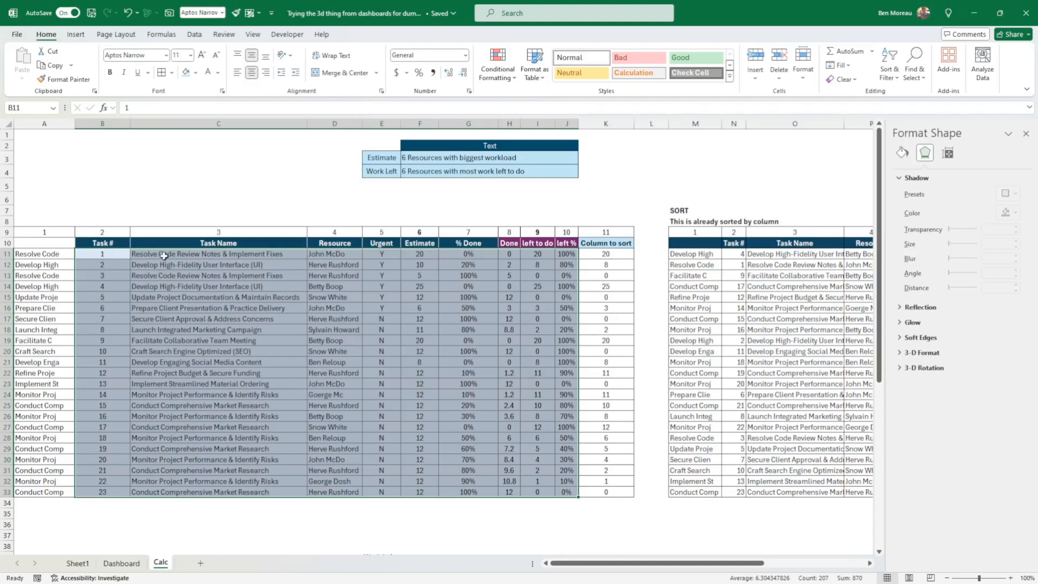
pyautogui.click(336, 254)
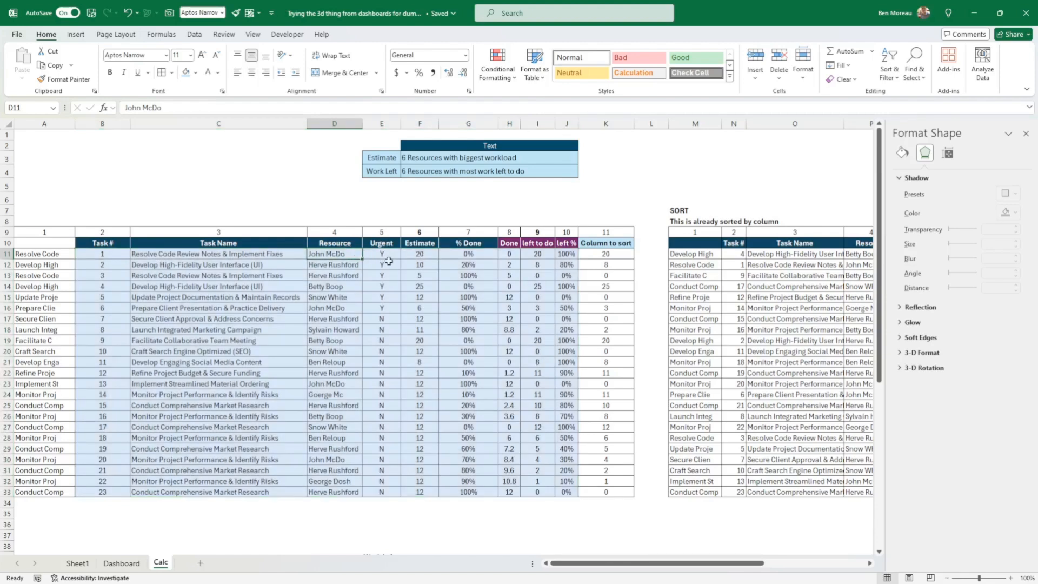
pyautogui.click(414, 255)
pyautogui.click(464, 254)
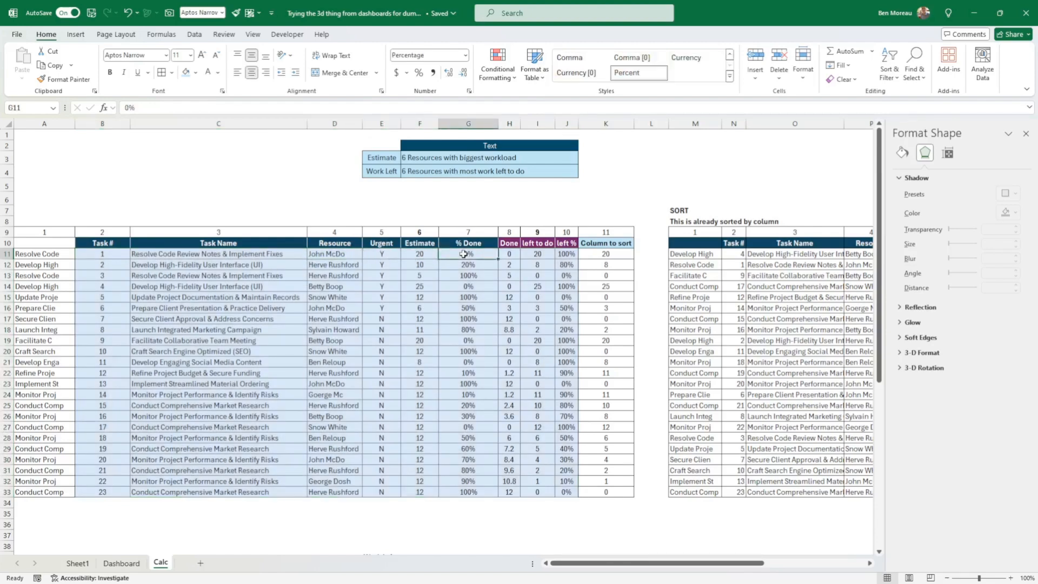
pyautogui.moveTo(473, 243); pyautogui.dragTo(123, 493)
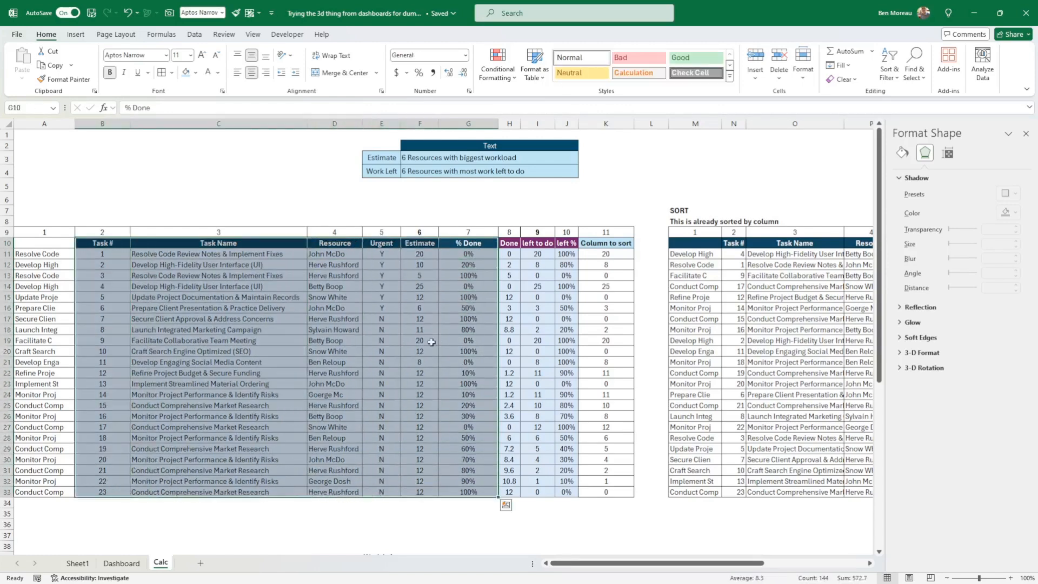
# Step: Examine the formulas in the Done, left to do and left % columns of the first task row, leaving them unchanged
pyautogui.click(511, 254)
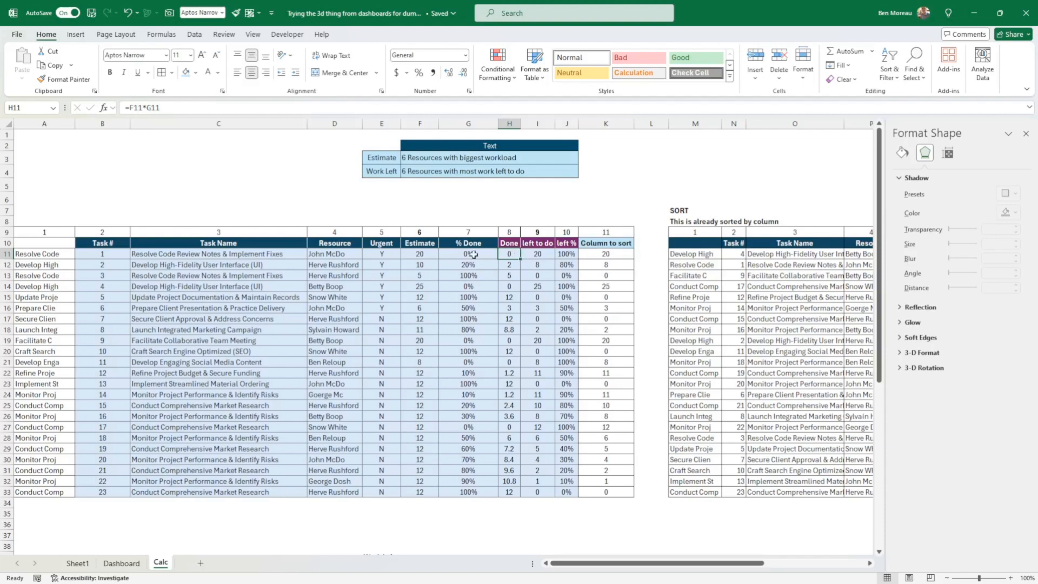
pyautogui.click(536, 252)
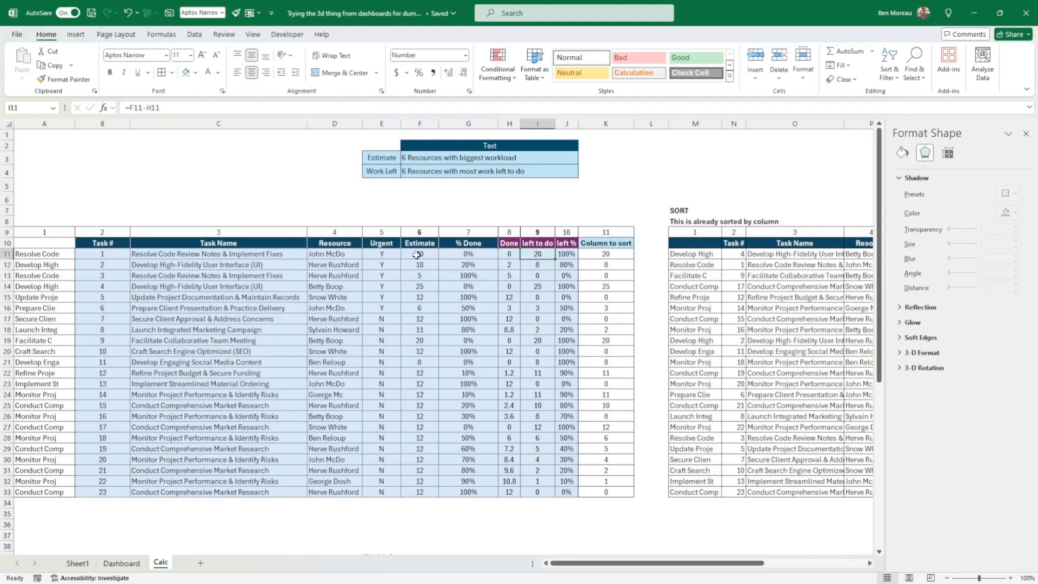
pyautogui.click(566, 254)
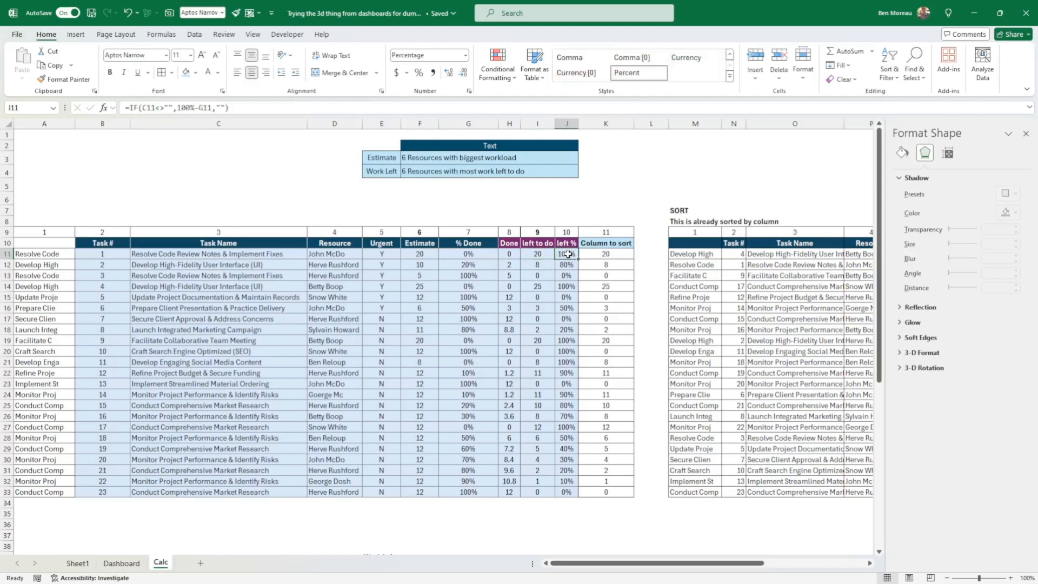
pyautogui.doubleClick(568, 254)
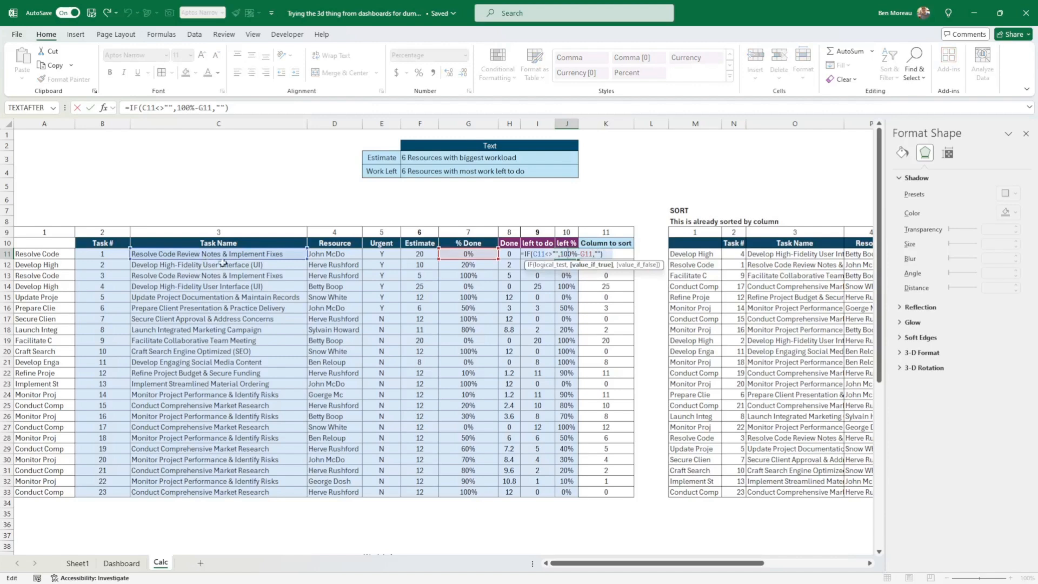
pyautogui.click(89, 108)
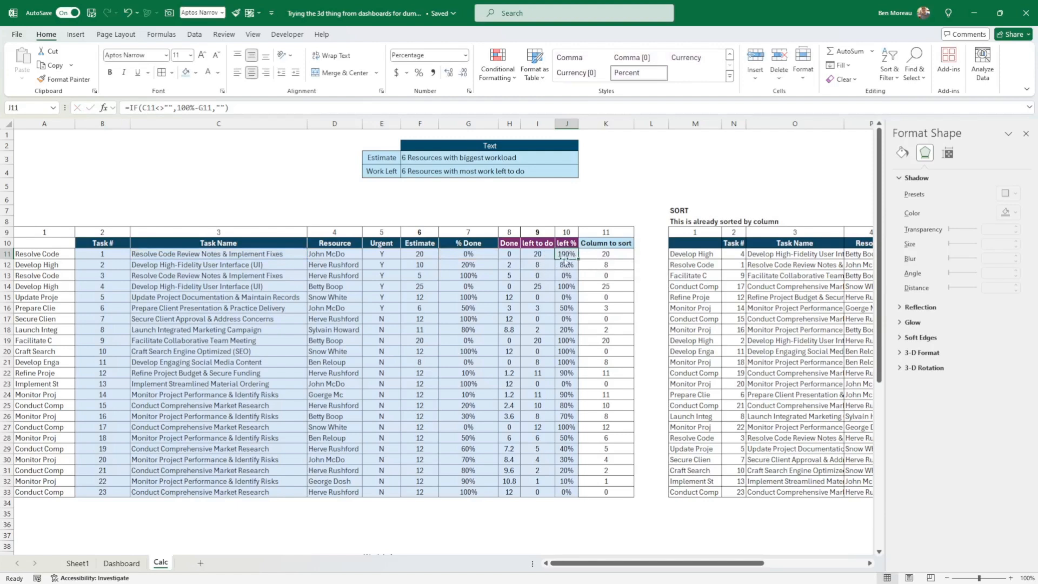
pyautogui.click(484, 254)
pyautogui.click(572, 254)
# Step: Italicise the calculated Done, left to do and left % values in H11:J33 and close the Format Shape pane
pyautogui.moveTo(565, 243); pyautogui.dragTo(566, 492)
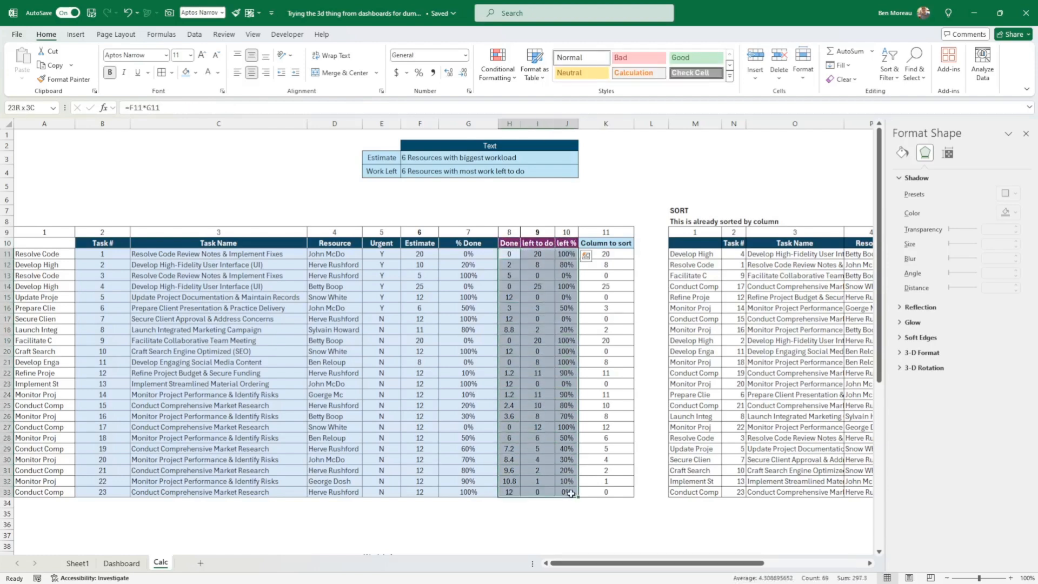
pyautogui.click(124, 72)
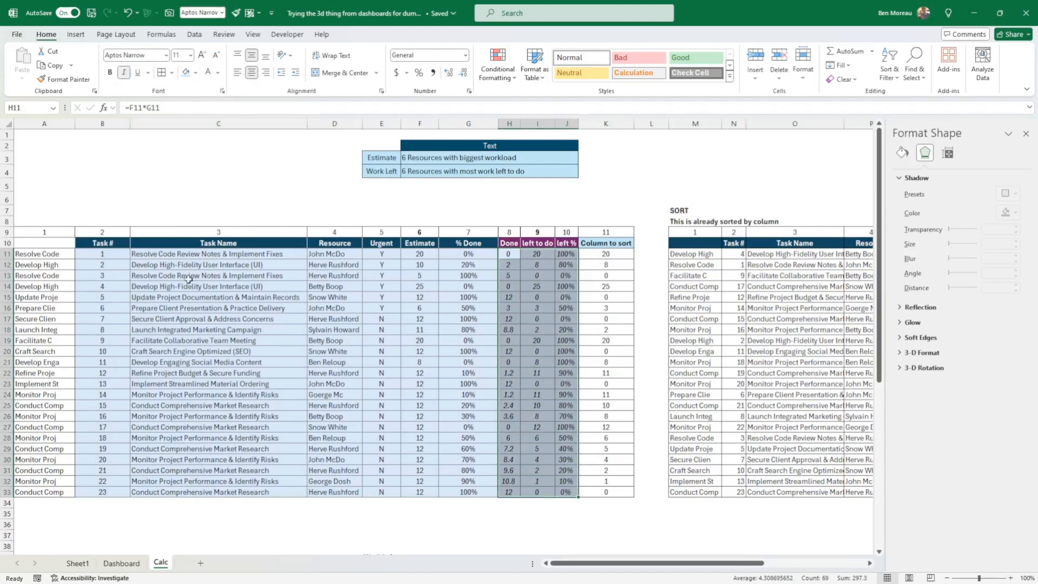
pyautogui.moveTo(110, 286); pyautogui.dragTo(469, 484)
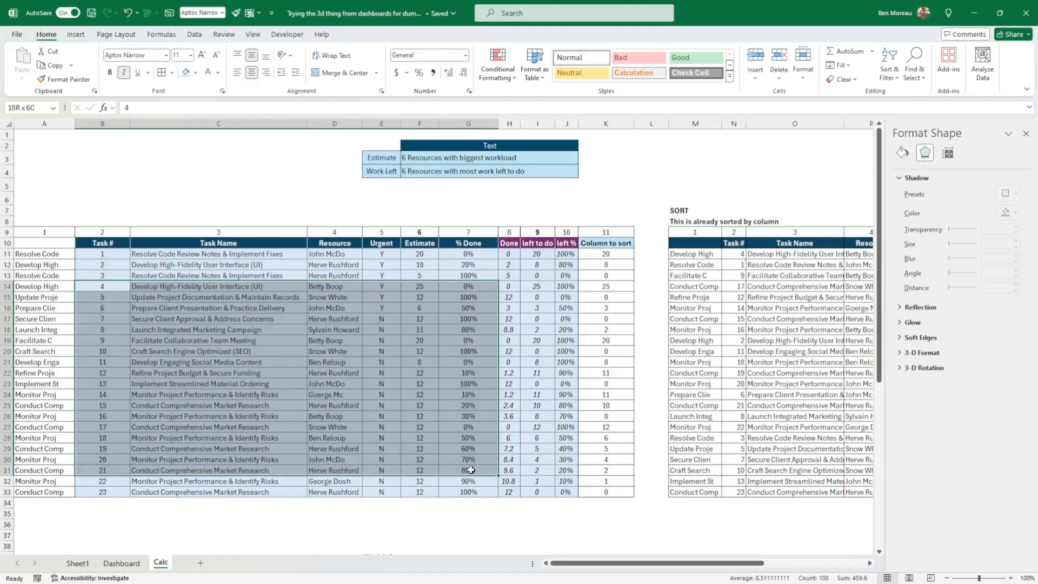
pyautogui.click(467, 443)
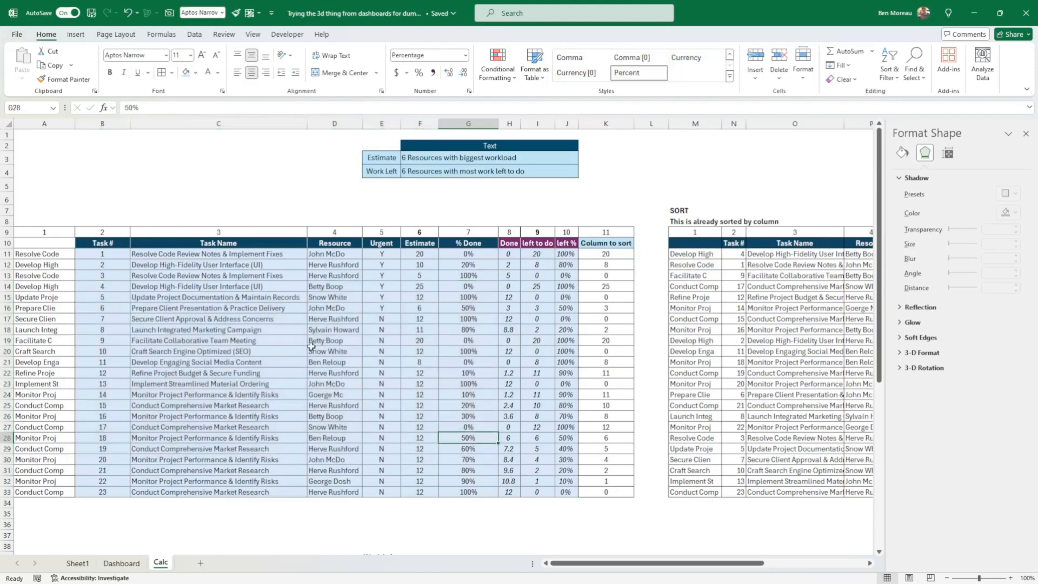
pyautogui.click(1026, 134)
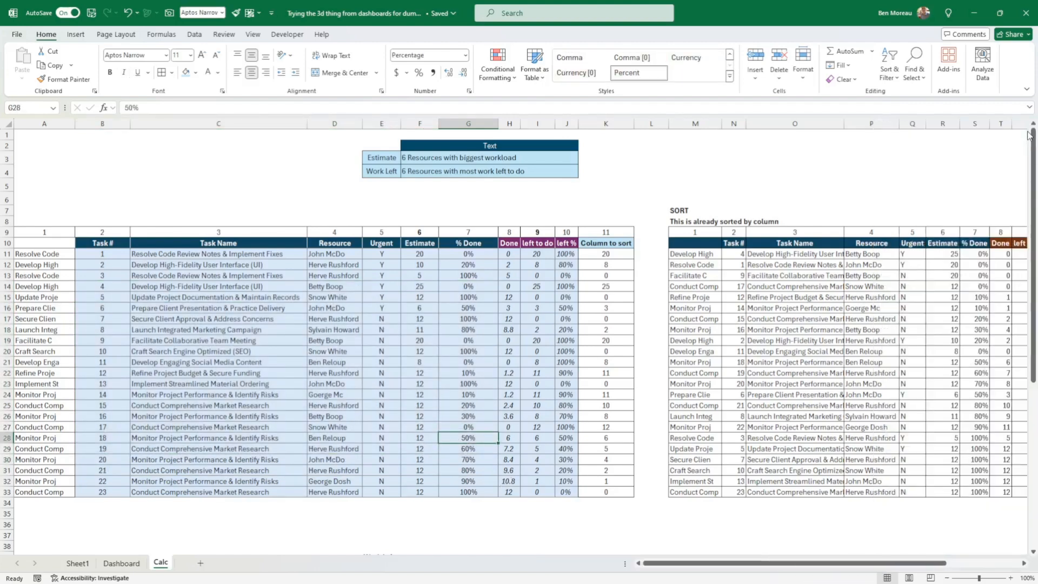
# Step: Review the task table's Resource and Estimate columns and compare them with the Estimate column of the sorted table
pyautogui.click(534, 398)
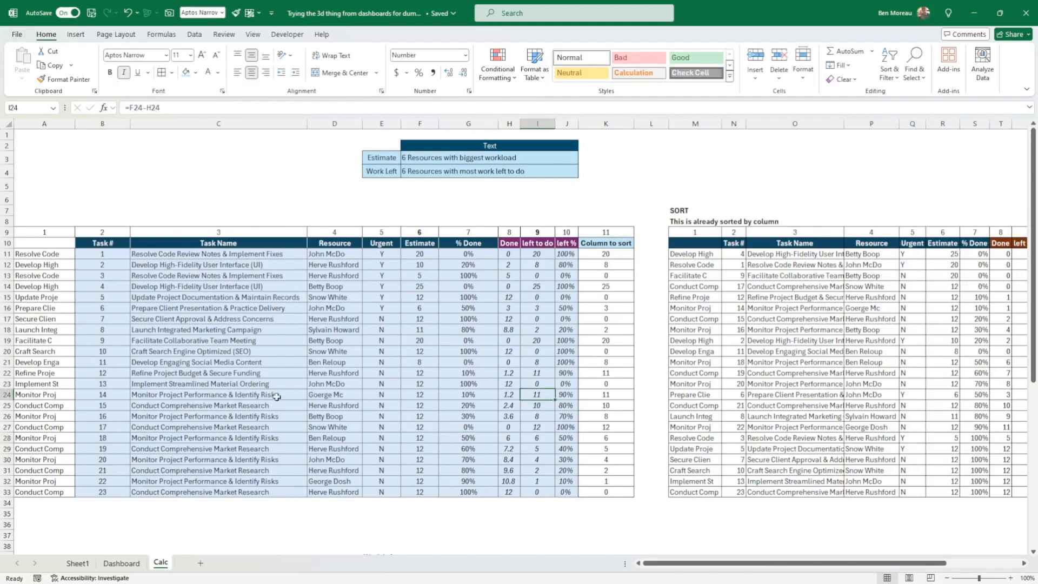
pyautogui.moveTo(277, 396); pyautogui.dragTo(46, 394)
pyautogui.click(104, 344)
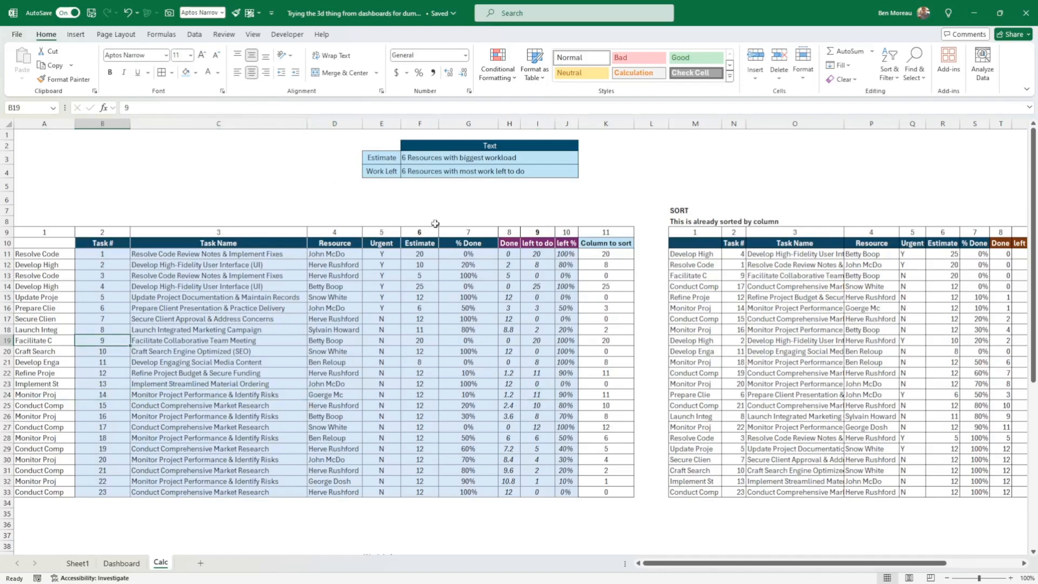
pyautogui.moveTo(336, 253); pyautogui.dragTo(342, 493)
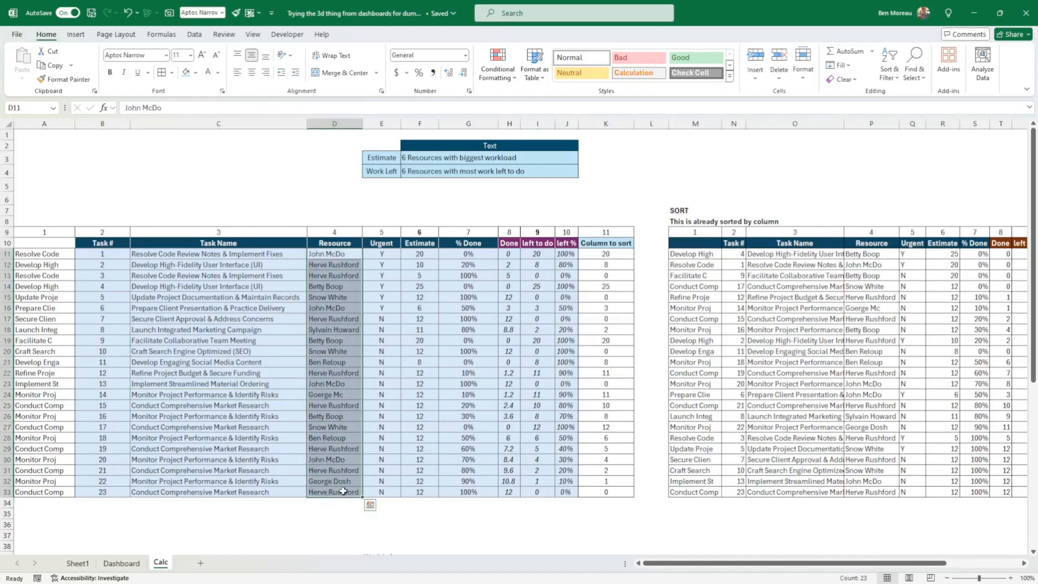
pyautogui.moveTo(414, 254); pyautogui.dragTo(422, 495)
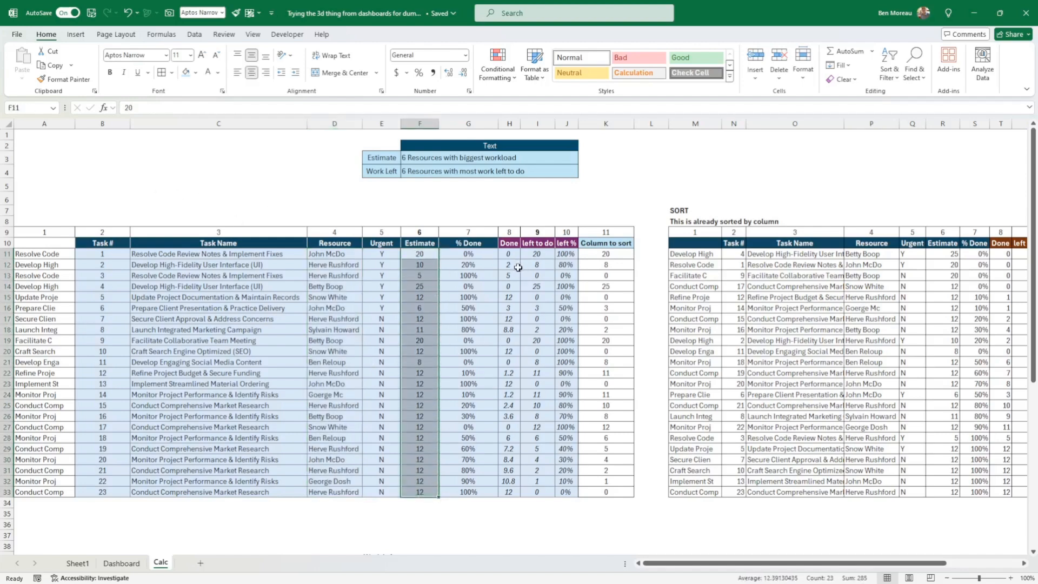
pyautogui.moveTo(956, 255); pyautogui.dragTo(956, 483)
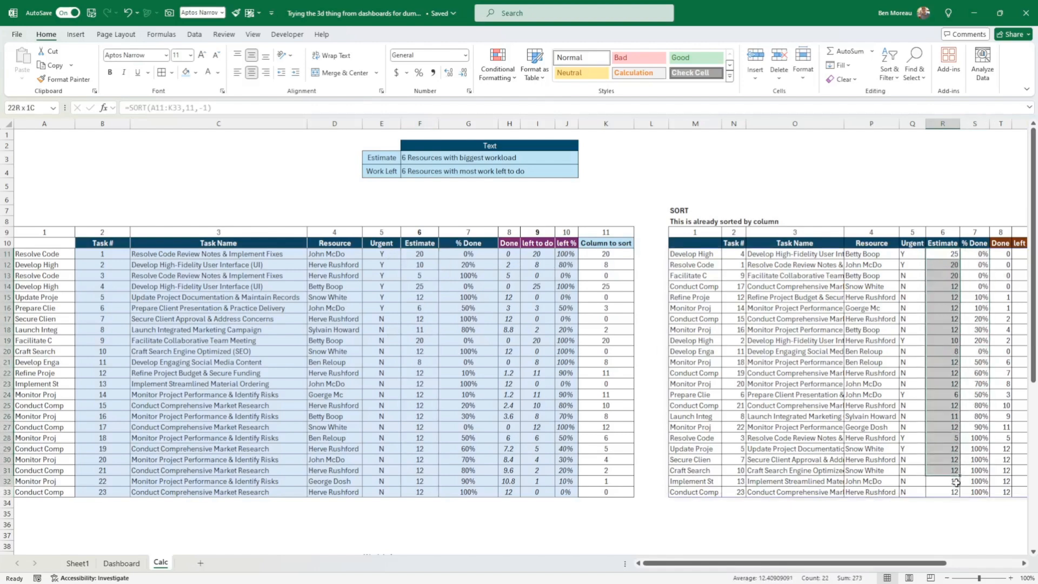
pyautogui.click(529, 439)
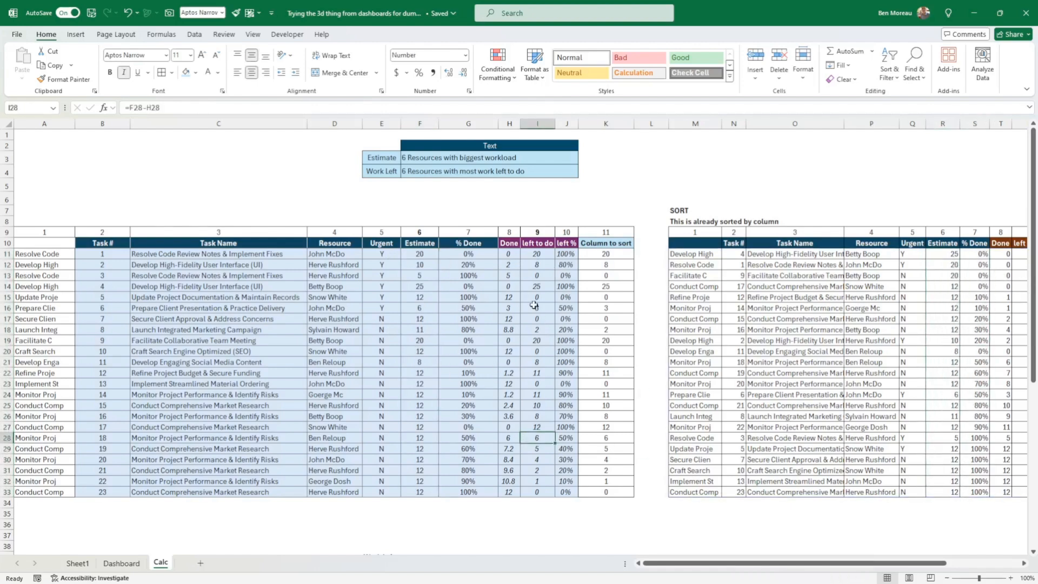
# Step: Examine the Column to sort formula in K11, checking its Selection reference on the dashboard and the F11 and I11 cells it picks between
pyautogui.click(607, 253)
pyautogui.moveTo(607, 252); pyautogui.dragTo(603, 343)
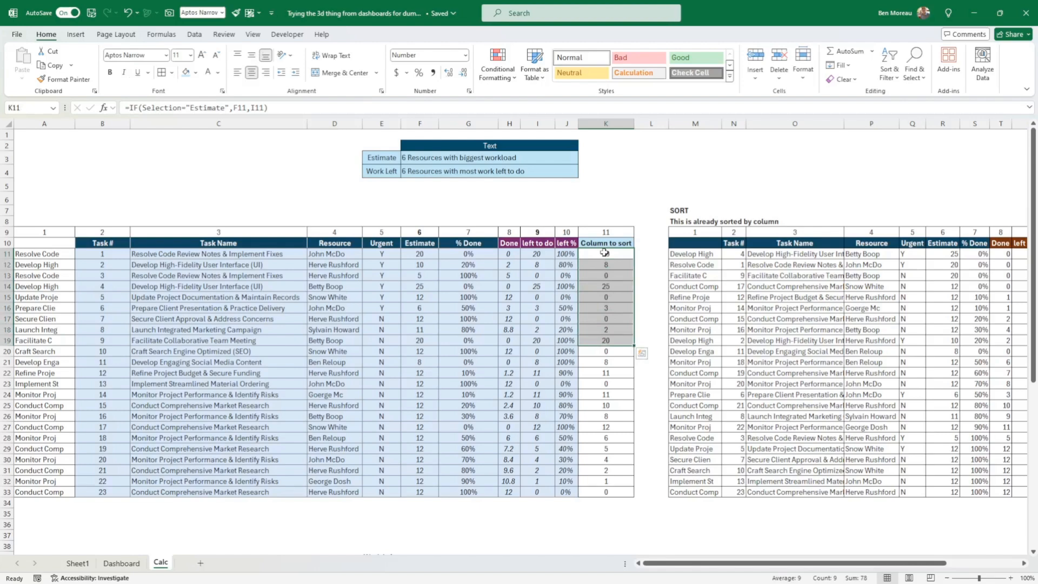
pyautogui.click(605, 252)
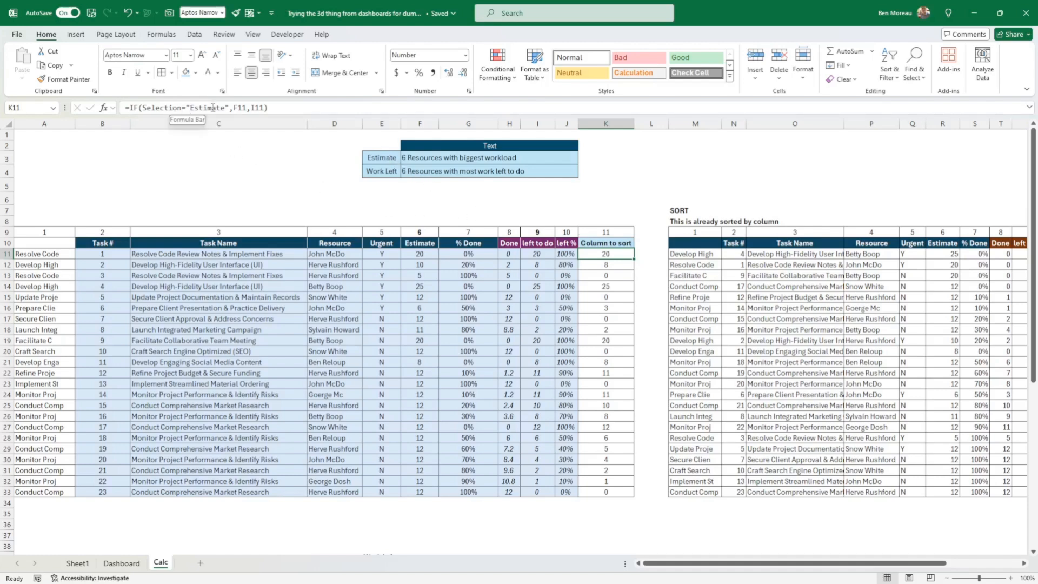
pyautogui.click(135, 564)
pyautogui.click(138, 208)
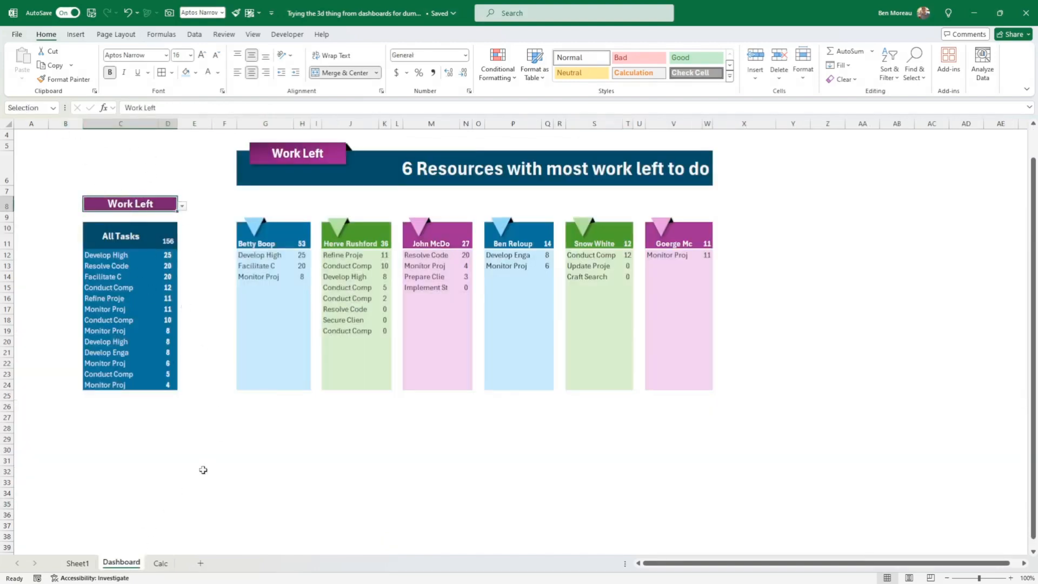
pyautogui.click(160, 563)
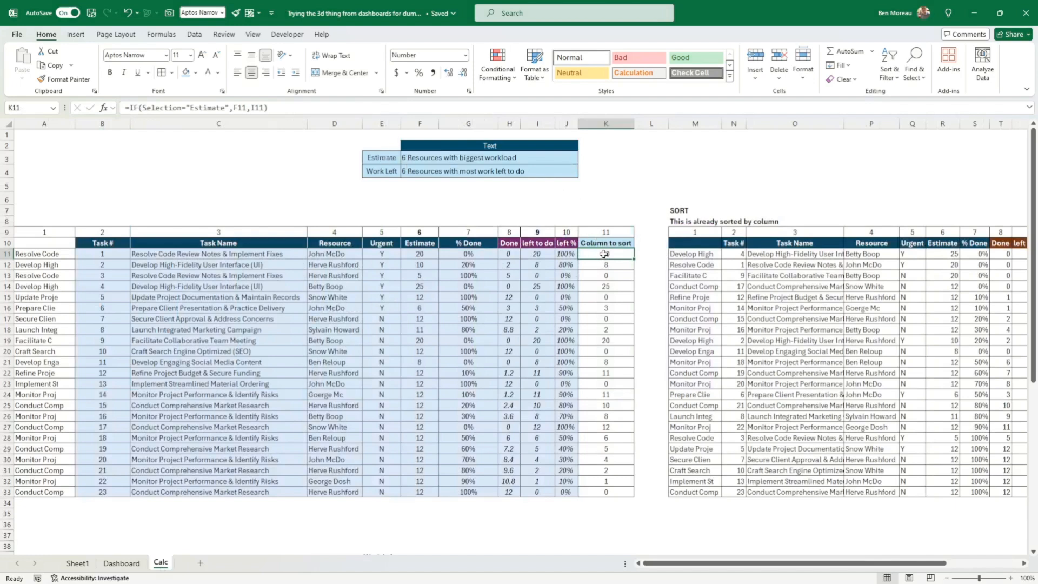
pyautogui.doubleClick(604, 254)
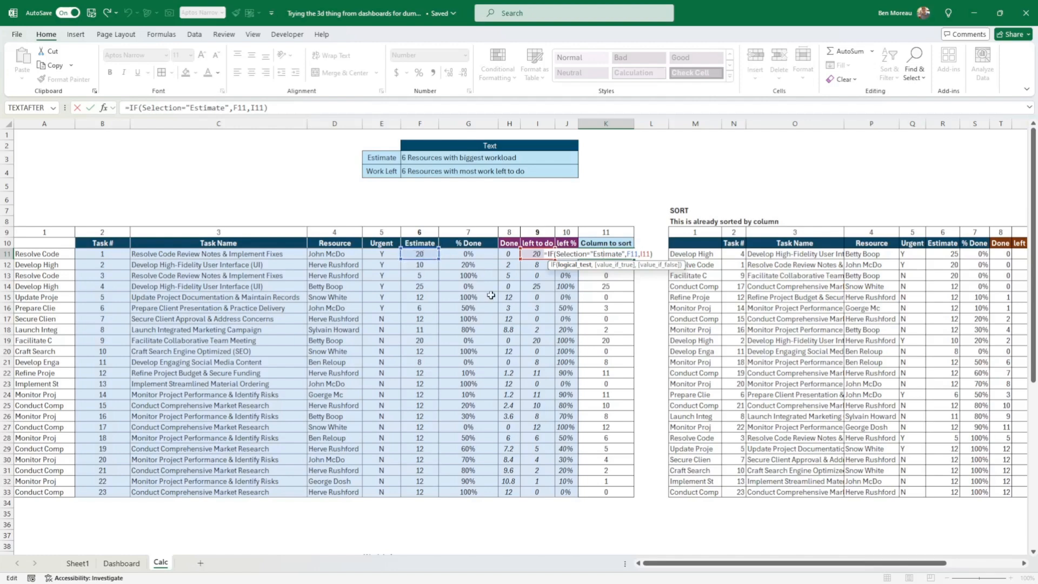
pyautogui.press('Escape')
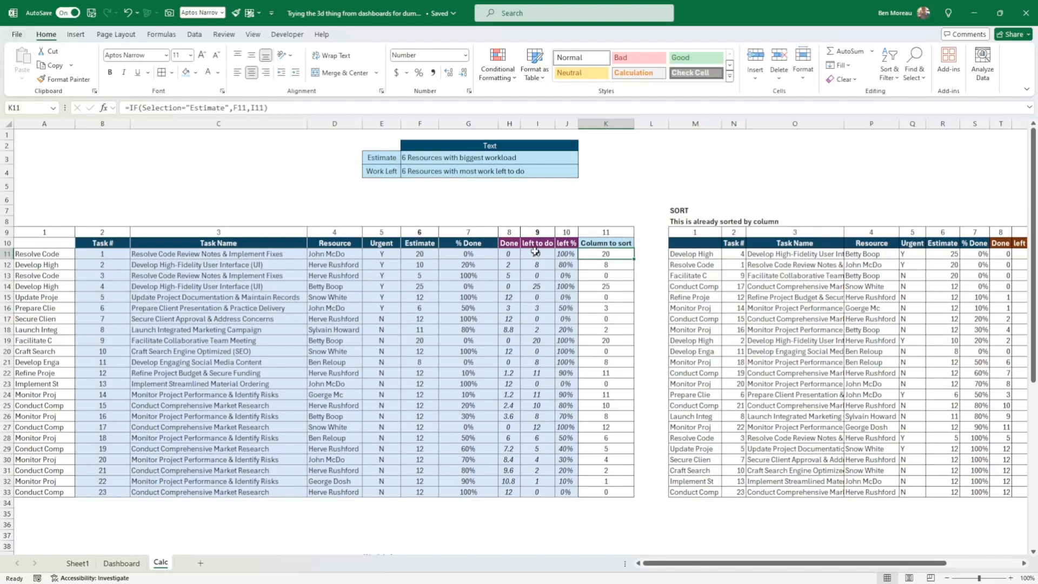
# Step: Fill the Column to sort formula from K11 down to K33 and check it in the first and last rows
pyautogui.moveTo(634, 258); pyautogui.dragTo(641, 494)
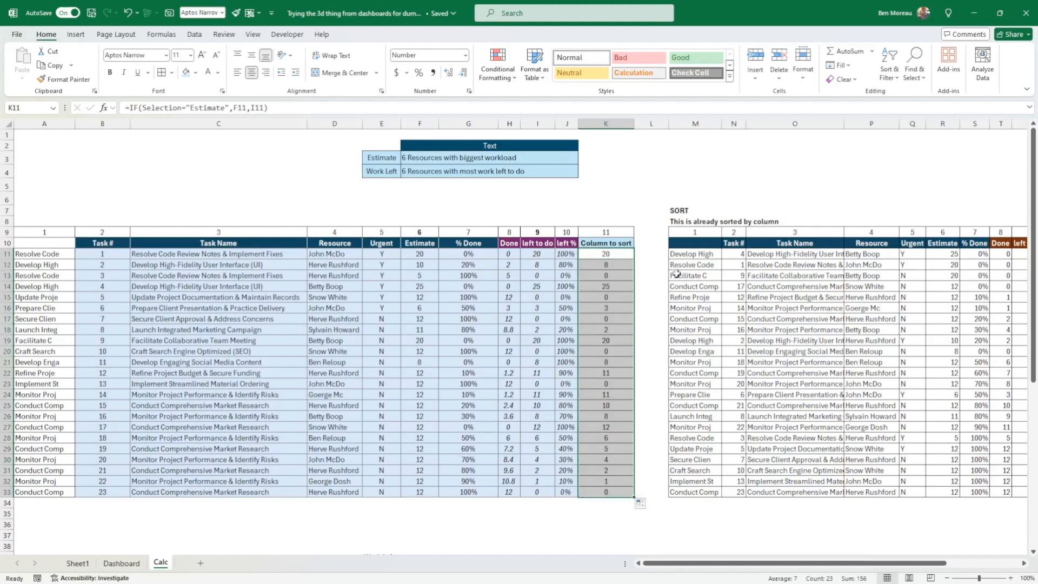
pyautogui.click(623, 254)
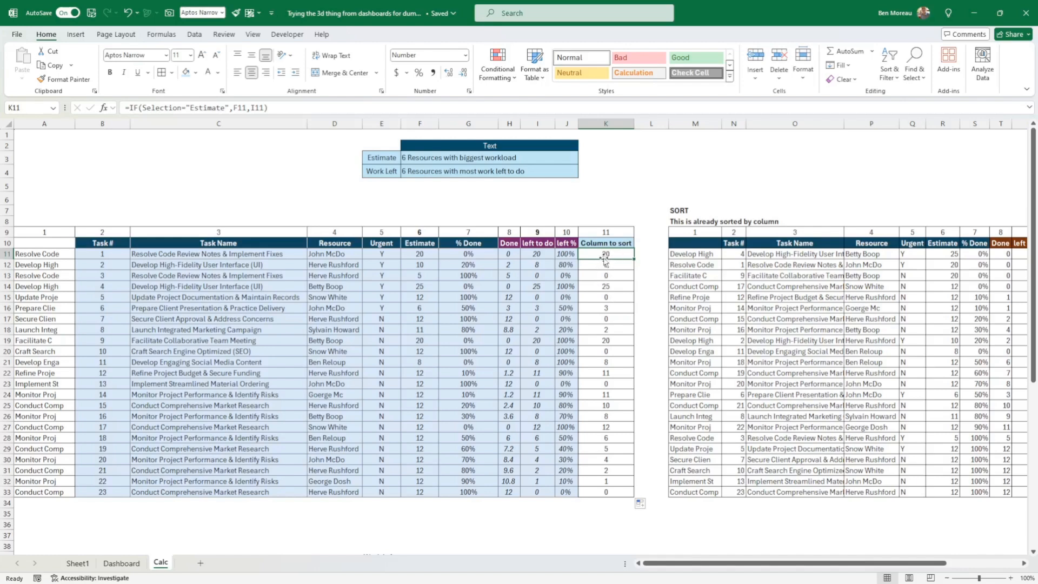
pyautogui.click(604, 492)
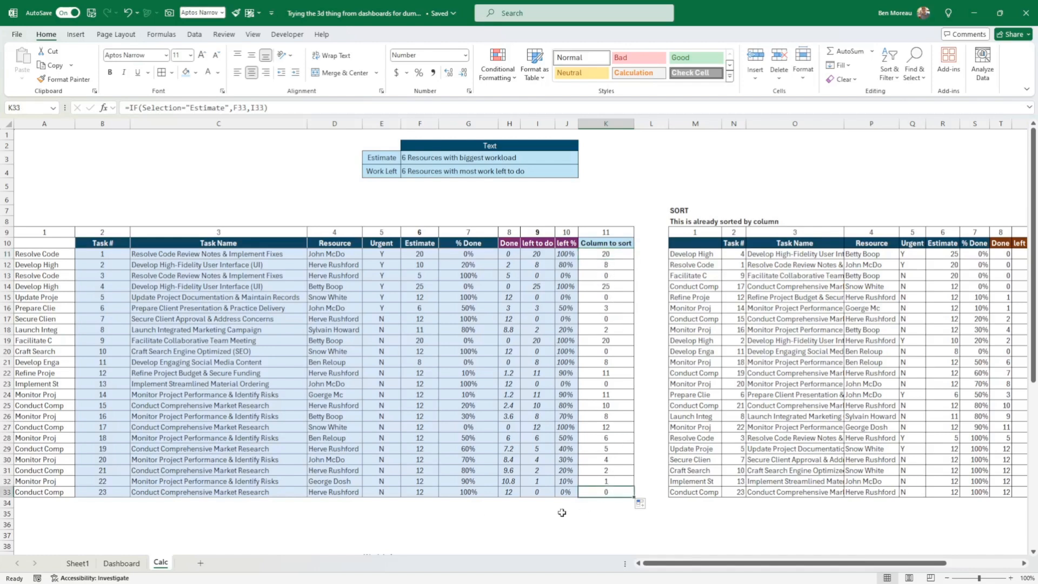
# Step: Examine the LEFT formula in A11 that shortens the Task Name column, and compare it with the short names on the Dashboard sheet
pyautogui.click(46, 255)
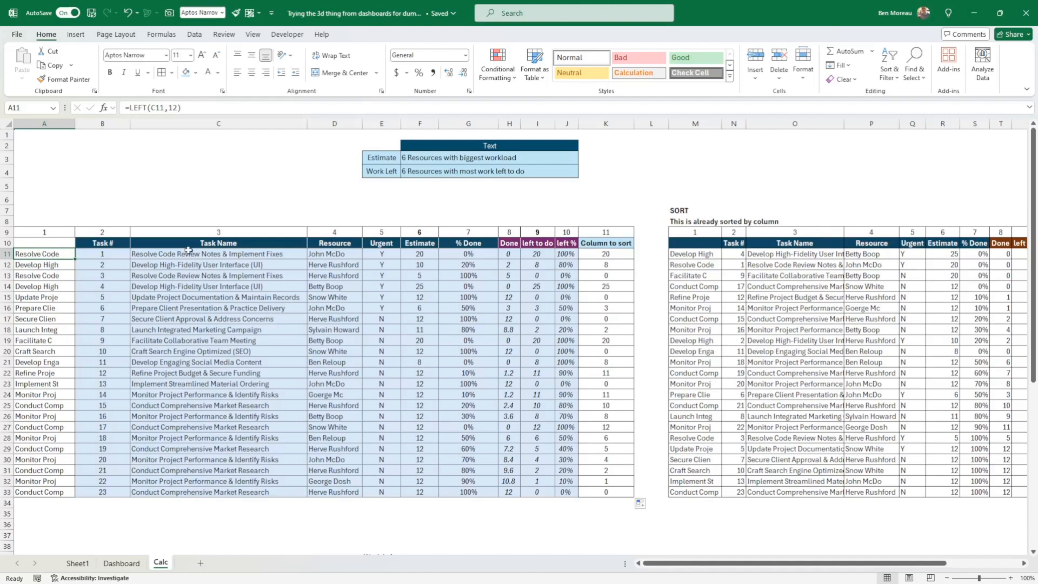
pyautogui.moveTo(188, 250); pyautogui.dragTo(187, 492)
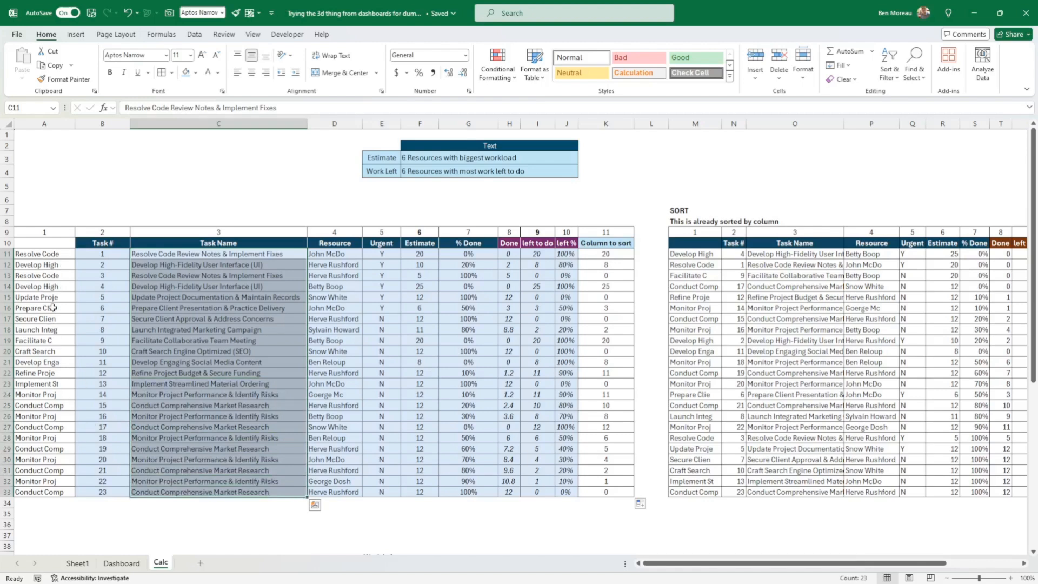
pyautogui.click(121, 563)
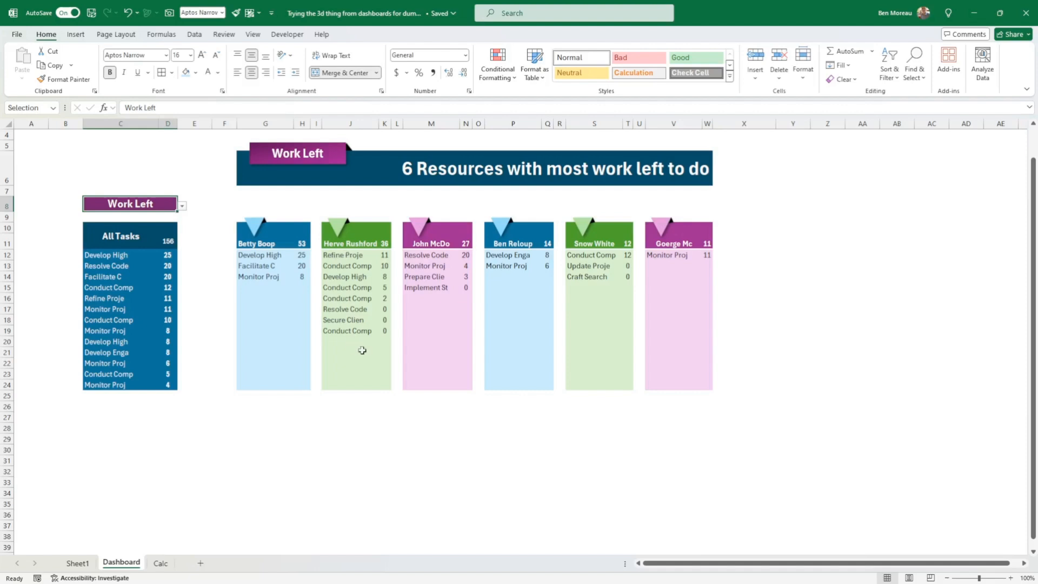
# Step: Examine the FILTER formula in G12 of the Dashboard sheet and review the Calc sheet's task table and sorted tables behind it
pyautogui.click(252, 253)
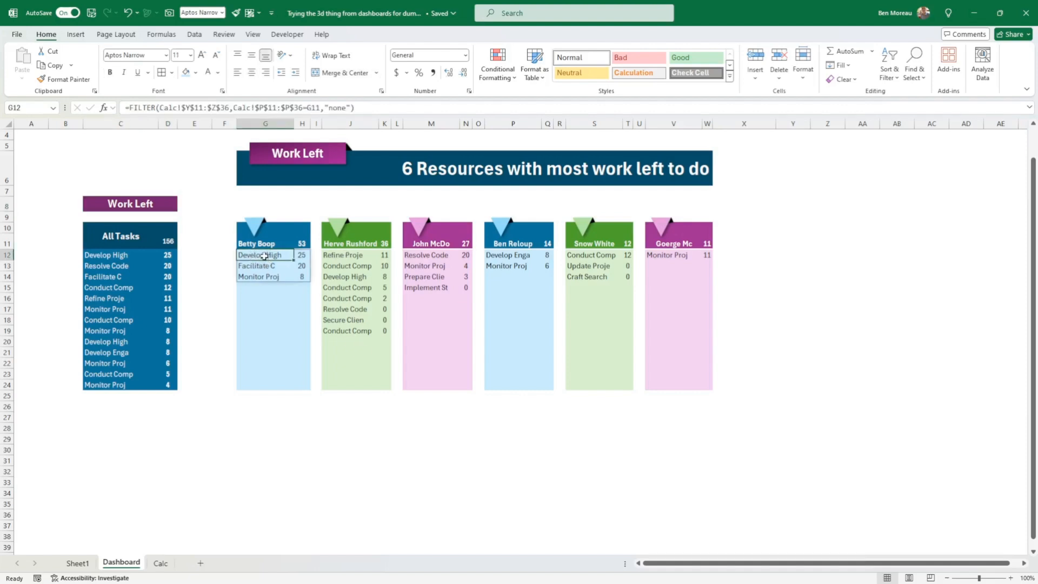
pyautogui.moveTo(267, 253); pyautogui.dragTo(262, 353)
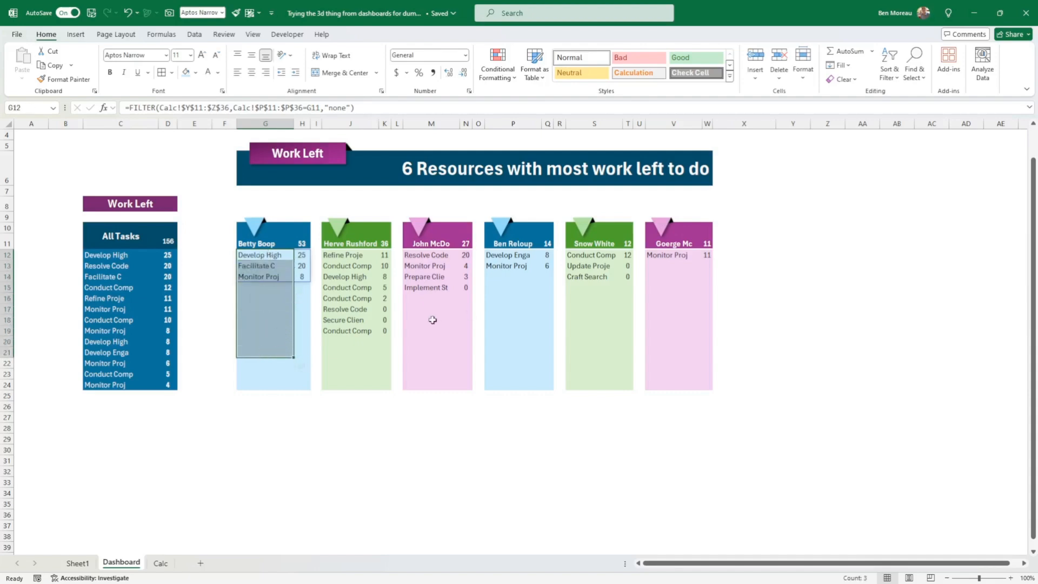
pyautogui.click(160, 563)
pyautogui.click(219, 406)
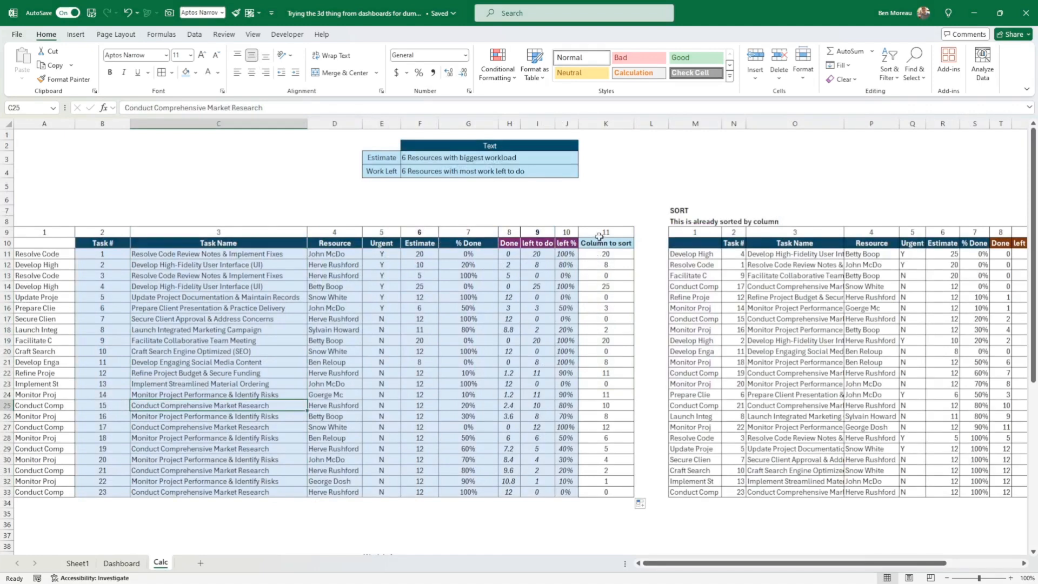
pyautogui.moveTo(599, 236); pyautogui.dragTo(28, 493)
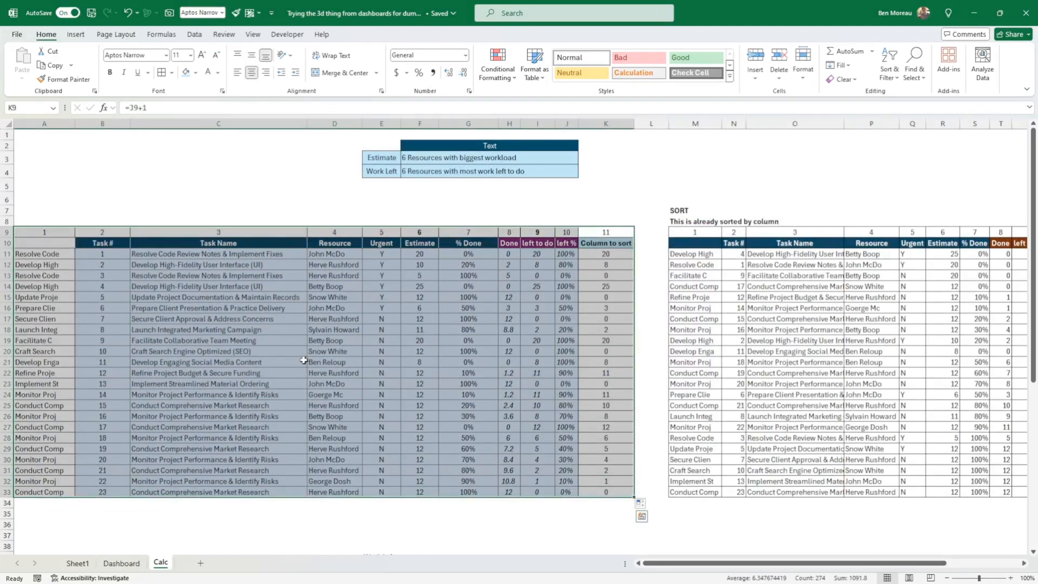
pyautogui.moveTo(731, 520); pyautogui.dragTo(1036, 530)
pyautogui.click(991, 448)
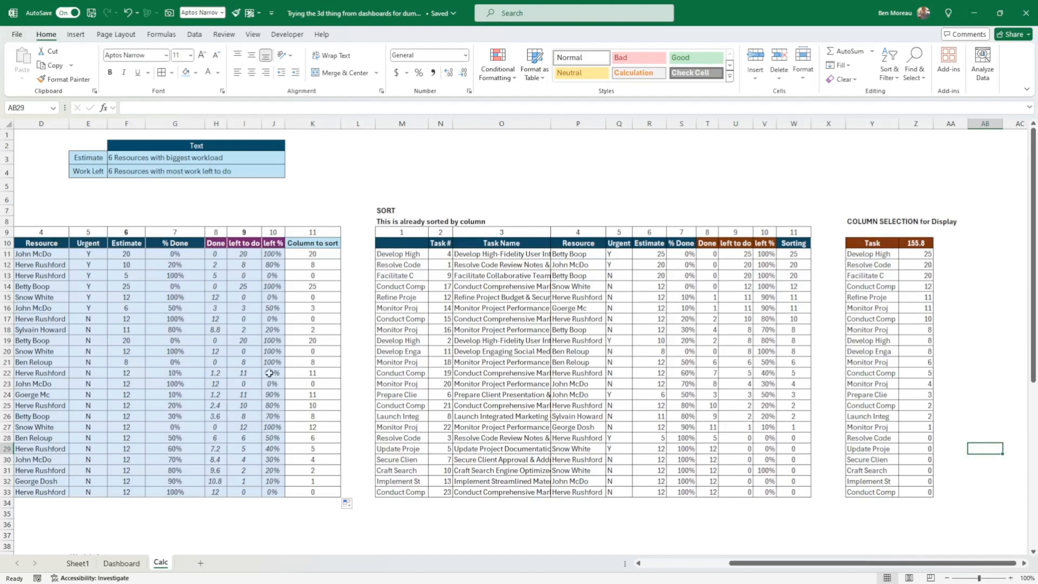
# Step: Review the first resource's list of tasks and work values in G12:H24 on the Dashboard sheet
pyautogui.click(121, 562)
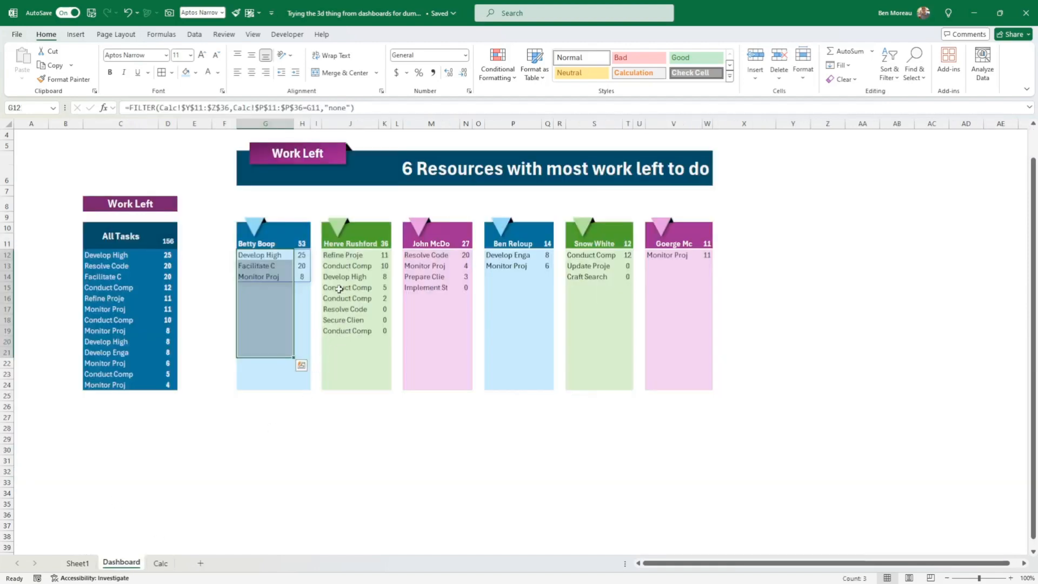
pyautogui.click(281, 258)
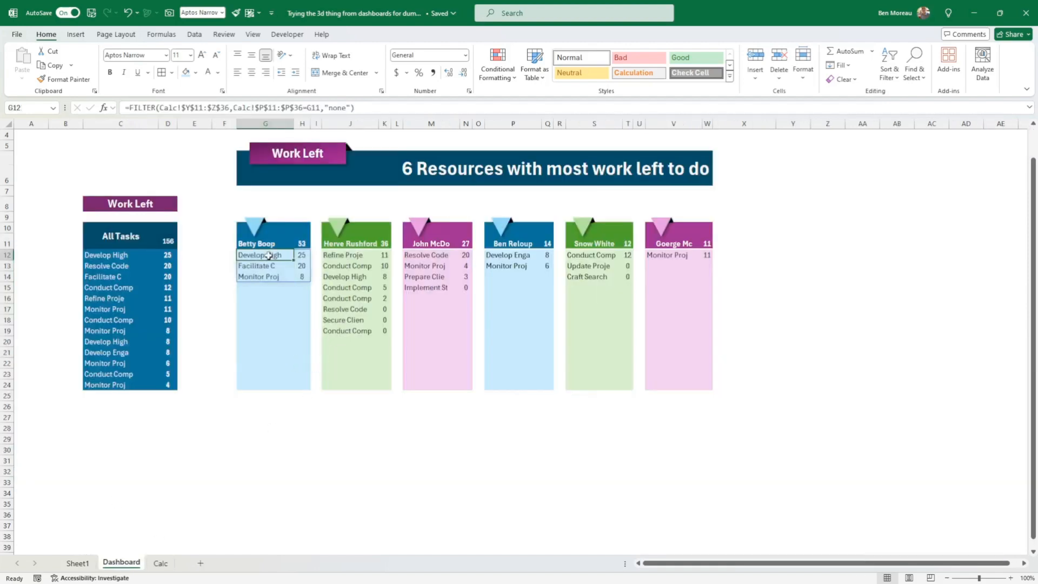
pyautogui.moveTo(268, 256); pyautogui.dragTo(301, 390)
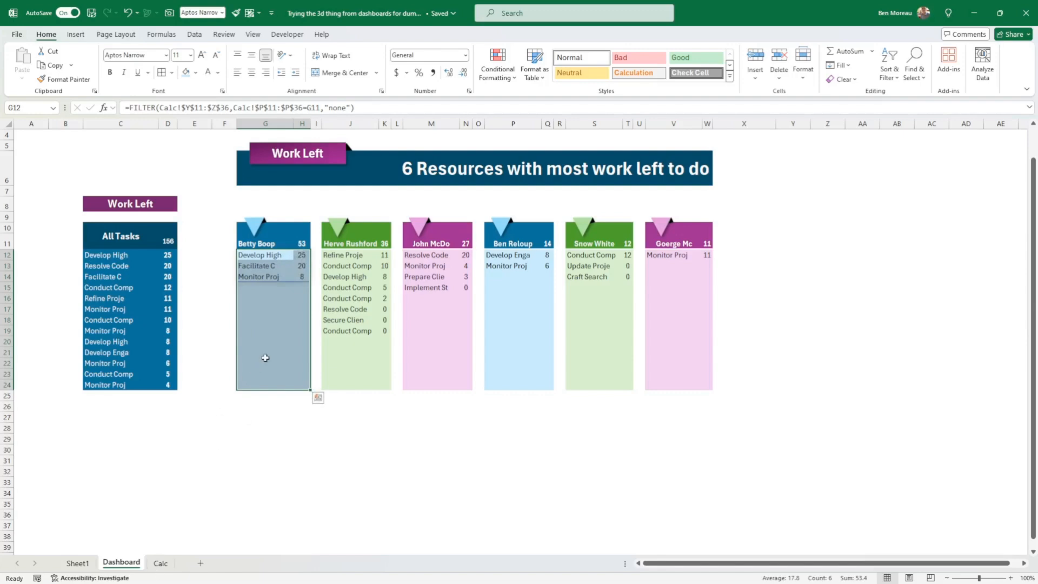
pyautogui.moveTo(301, 255); pyautogui.dragTo(301, 276)
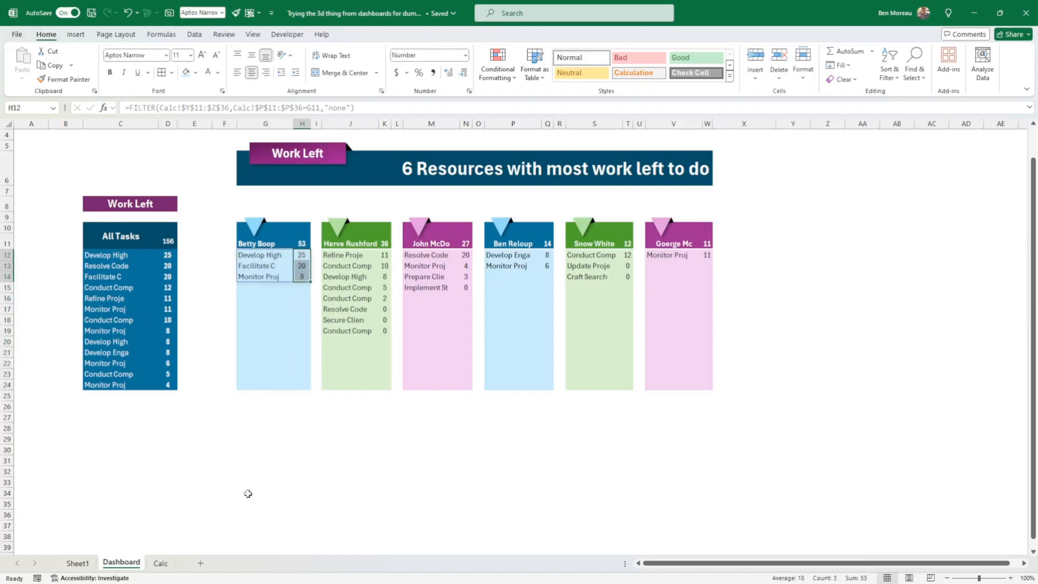
# Step: Examine the SORT formula in M11 of the Calc sheet and the source range A11:K33 it refers to
pyautogui.click(161, 564)
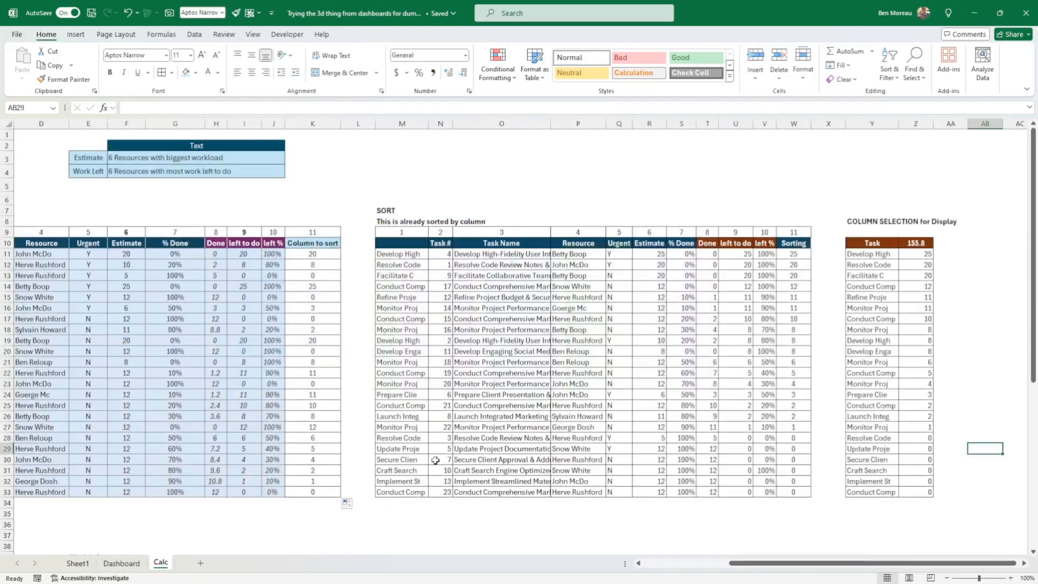
pyautogui.click(410, 255)
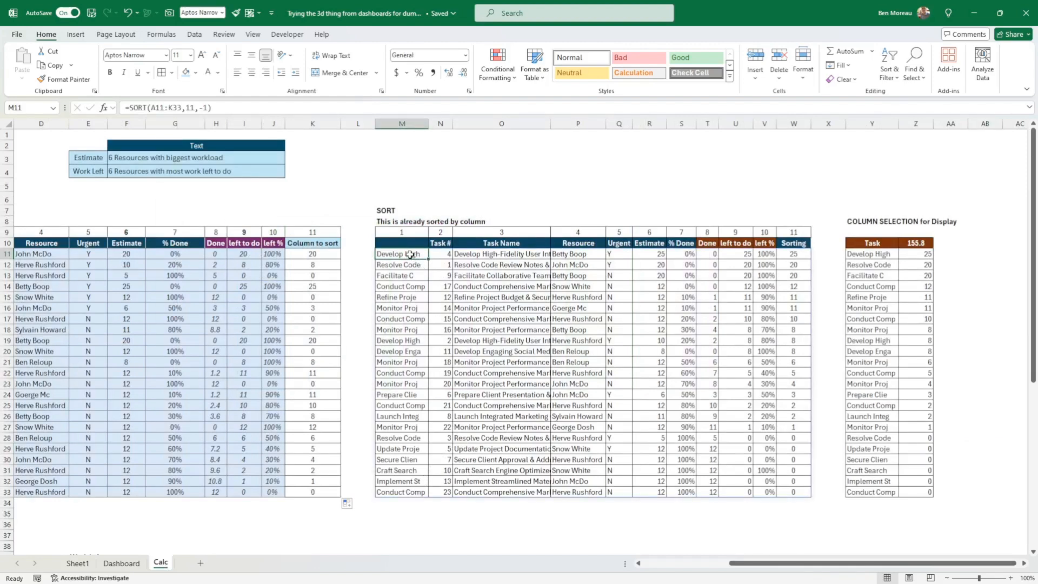
pyautogui.doubleClick(411, 255)
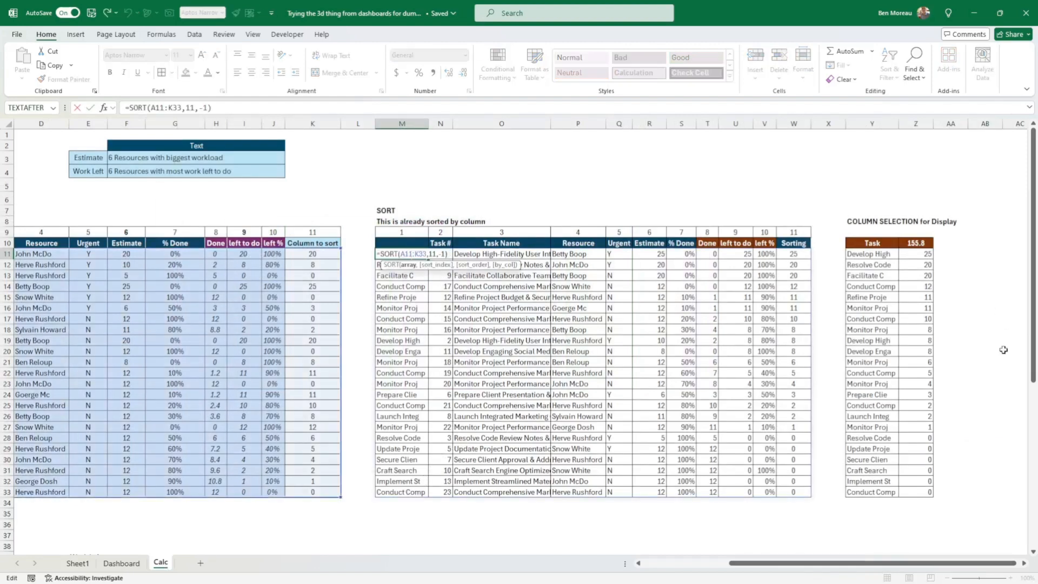
pyautogui.moveTo(950, 565); pyautogui.dragTo(916, 576)
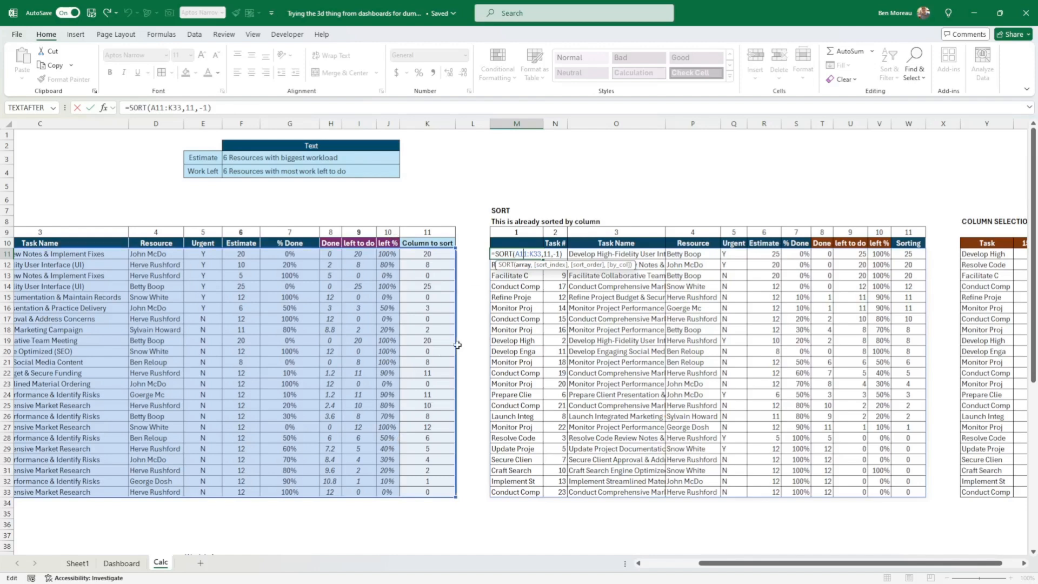
pyautogui.click(90, 107)
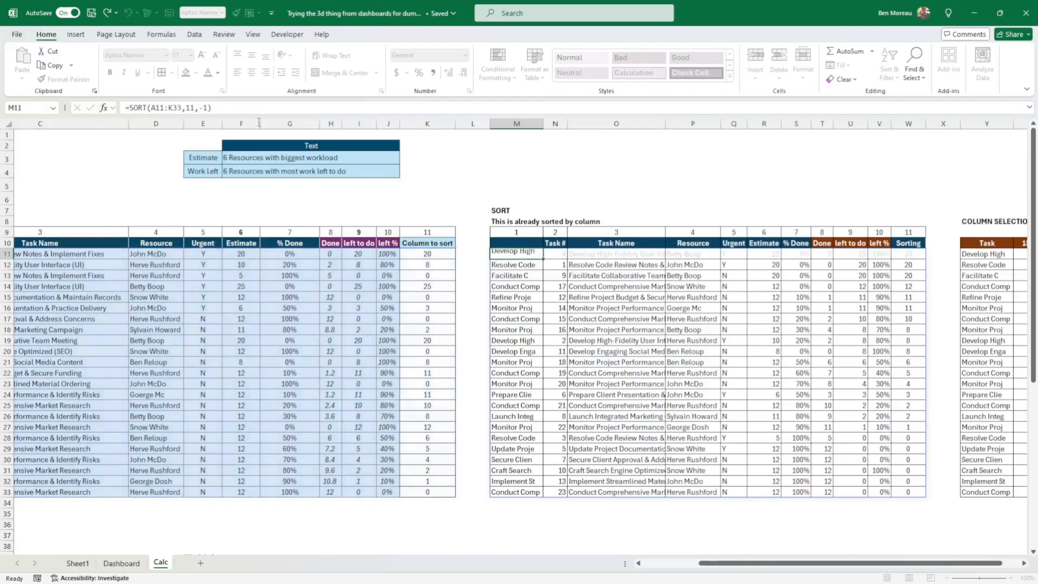
# Step: Review the Column to sort cells K11:K33 against the column index 11 used by the SORT formula in M11
pyautogui.click(424, 254)
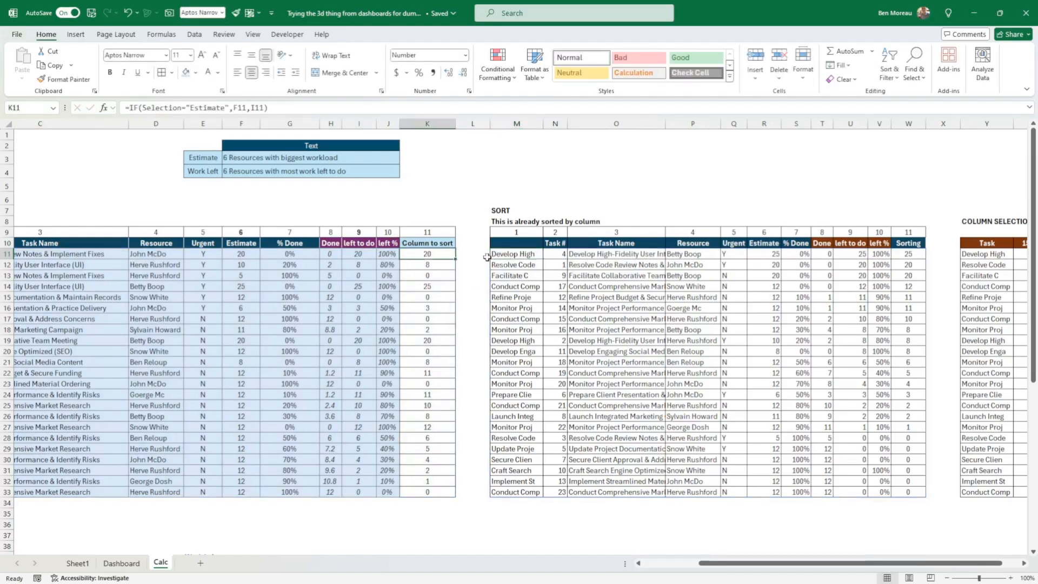
pyautogui.moveTo(436, 255); pyautogui.dragTo(433, 492)
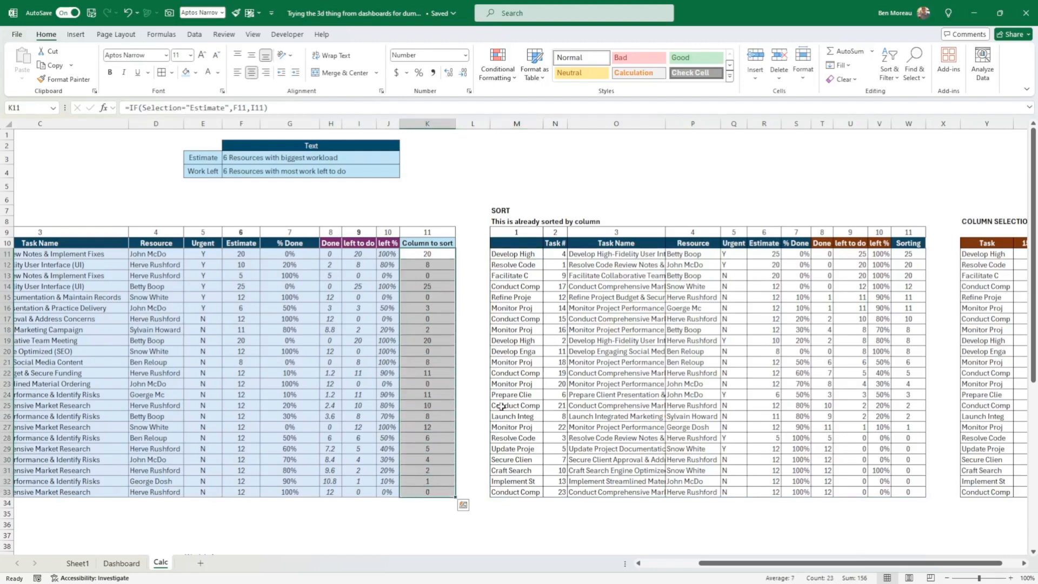
pyautogui.click(514, 253)
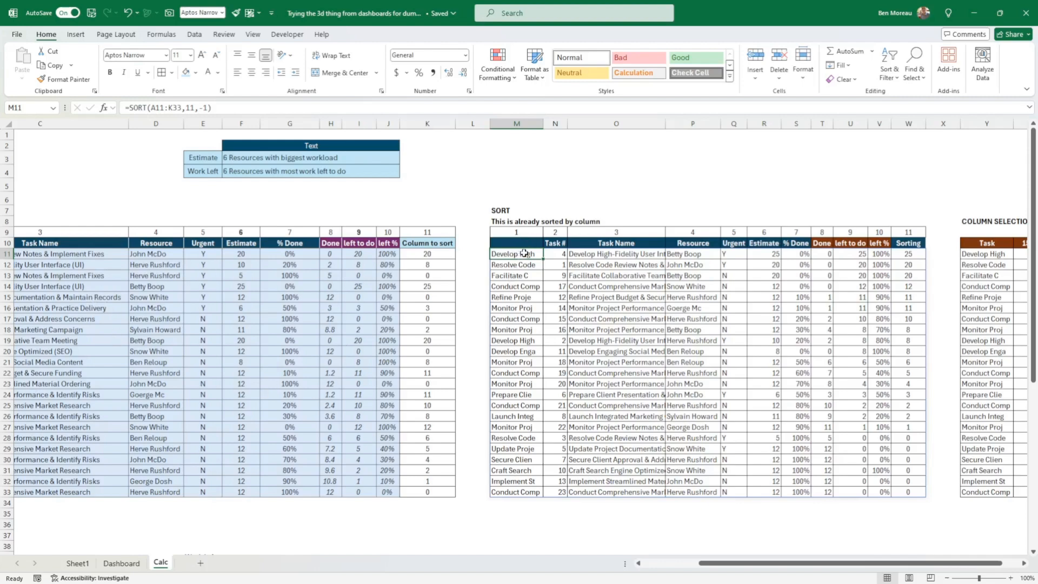
# Step: Set the first task's % Done in G11 to 10% and check its Column to sort cell K11
pyautogui.click(431, 253)
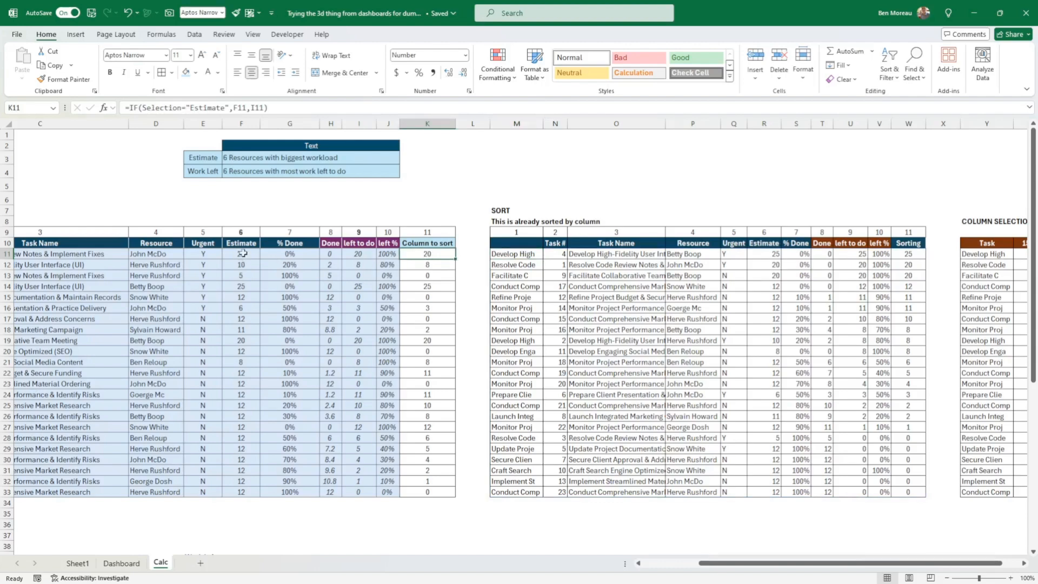
pyautogui.click(290, 253)
pyautogui.write('10')
pyautogui.press('Return')
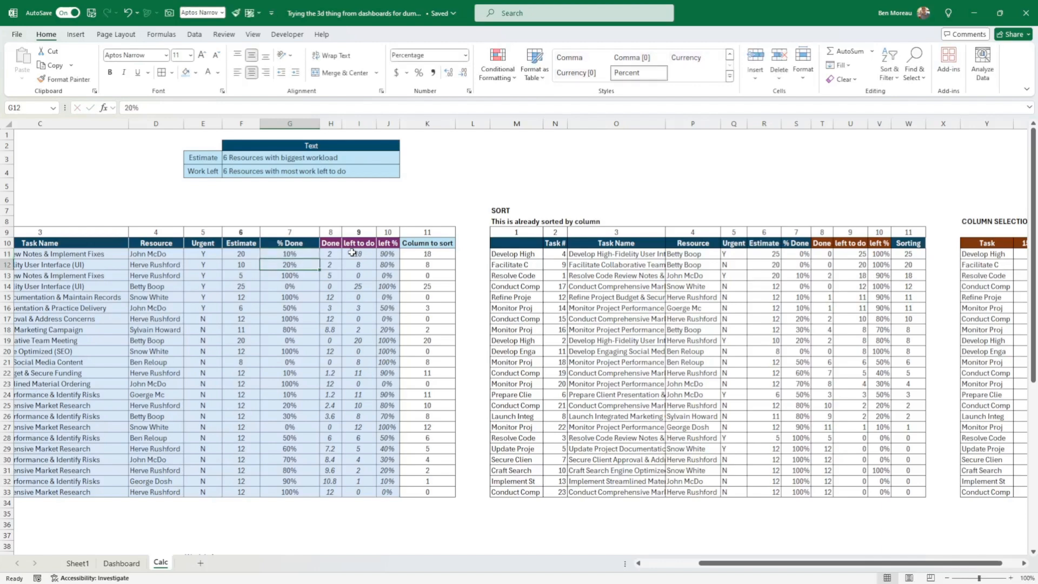
pyautogui.click(430, 255)
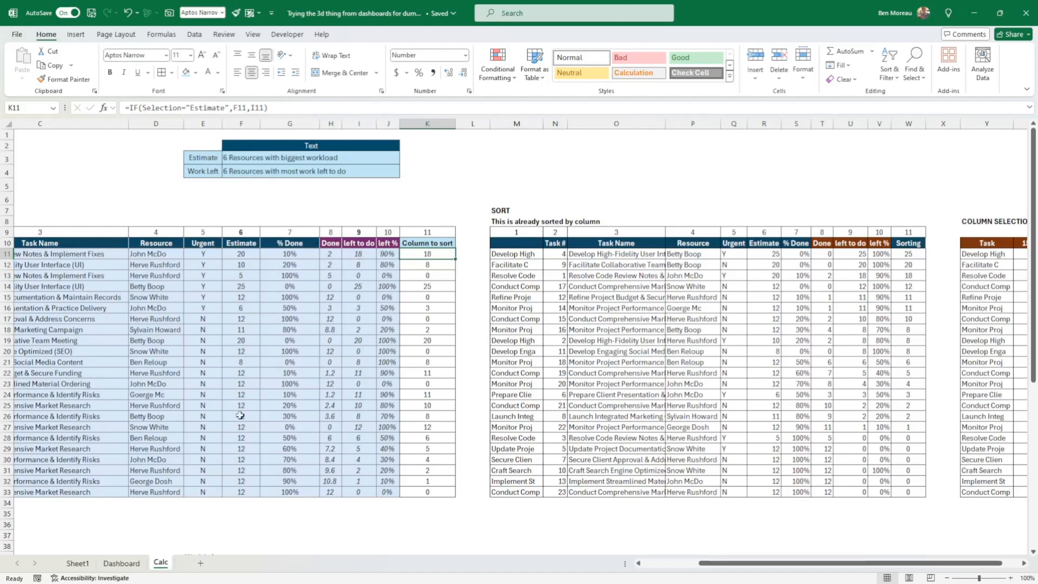
# Step: Switch the measure selector on the Dashboard sheet to Estimate
pyautogui.click(121, 563)
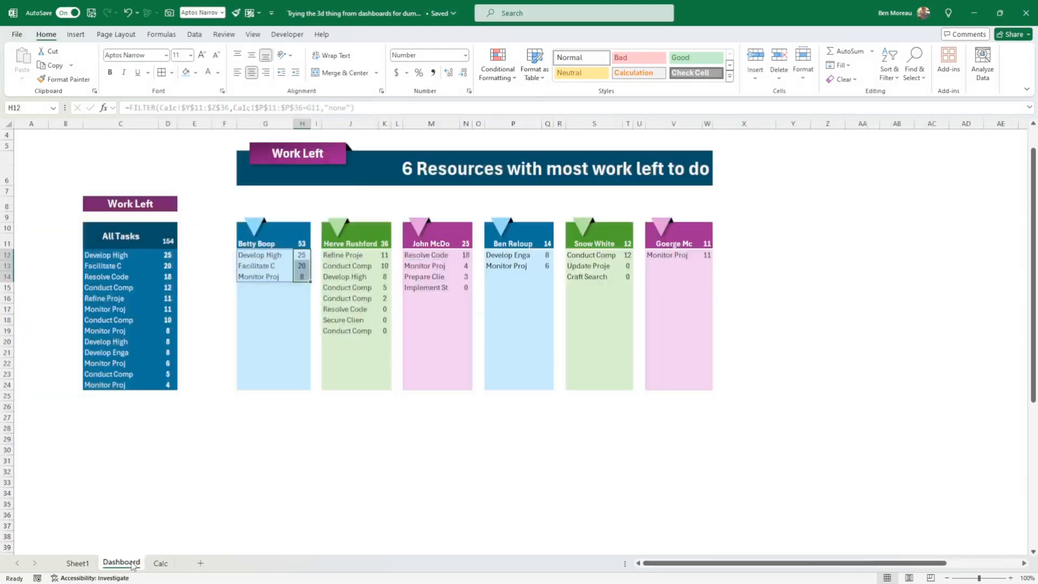
pyautogui.click(146, 203)
pyautogui.click(182, 206)
pyautogui.click(159, 213)
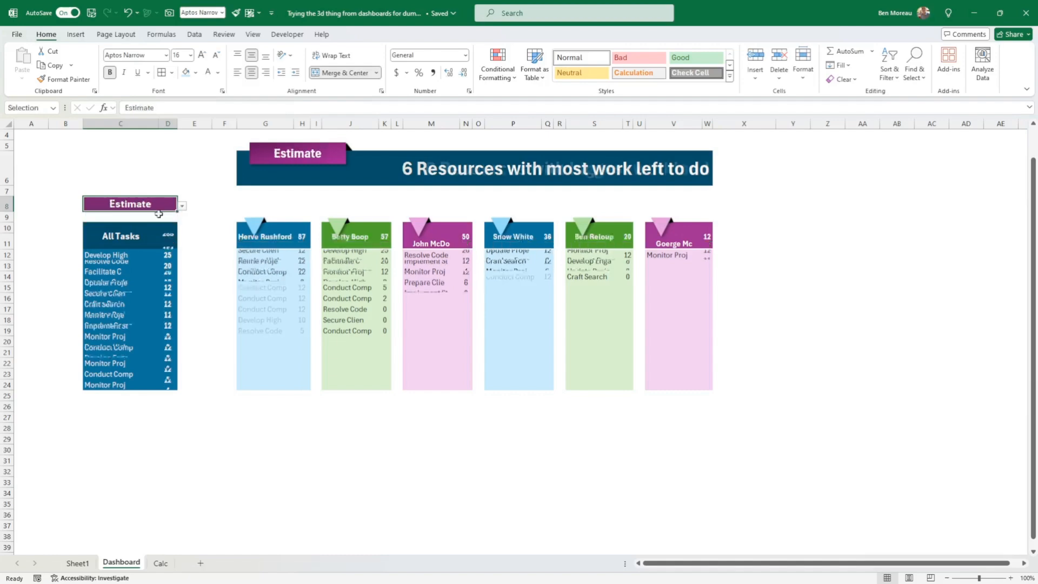
# Step: Compare the Calc sheet's Estimate and Column to sort columns with the SORT table's Sorting column W11:W33 and the formula in M11
pyautogui.click(160, 563)
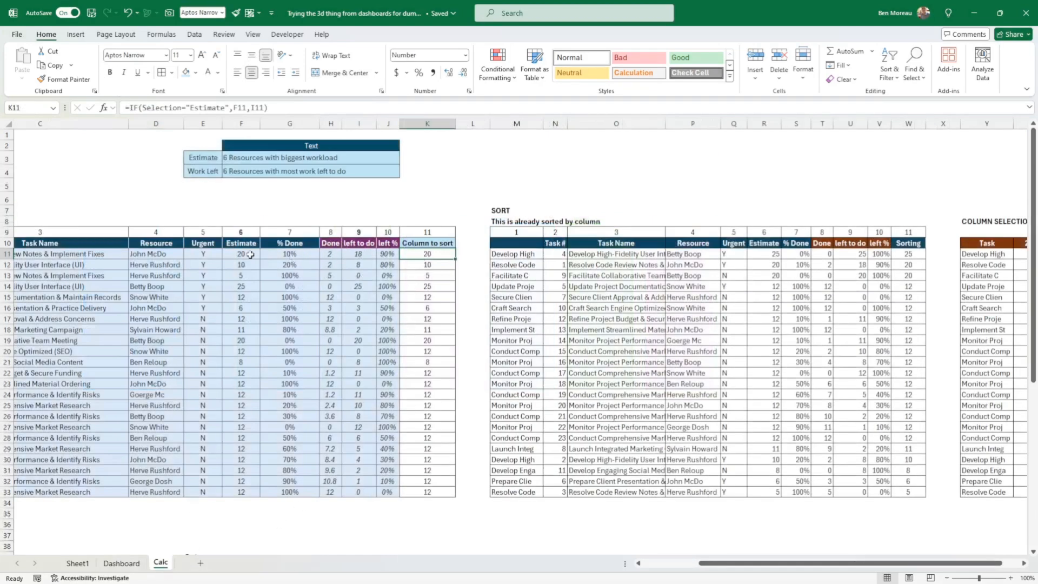
pyautogui.moveTo(250, 254); pyautogui.dragTo(243, 330)
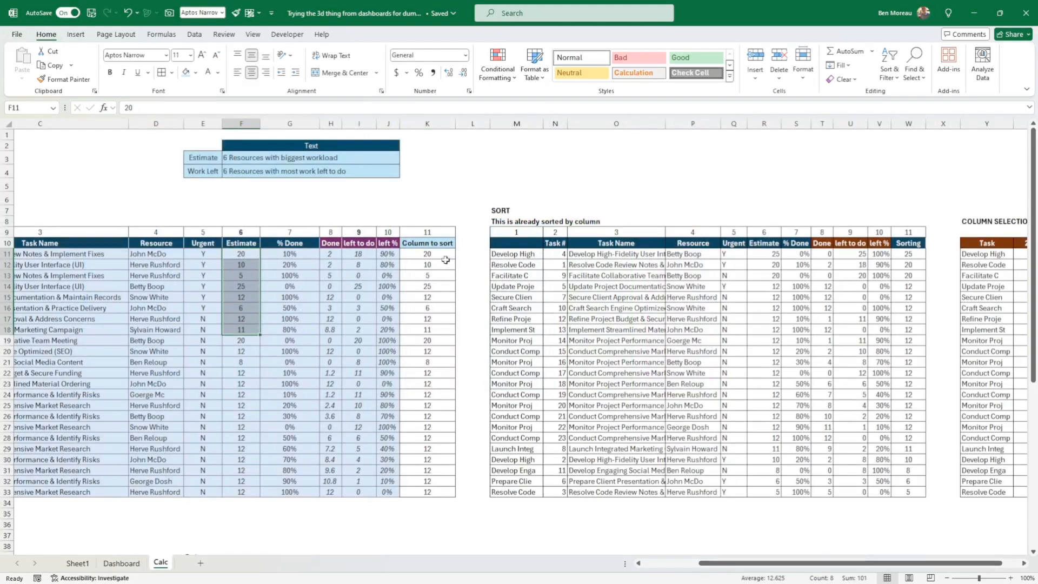
pyautogui.click(435, 255)
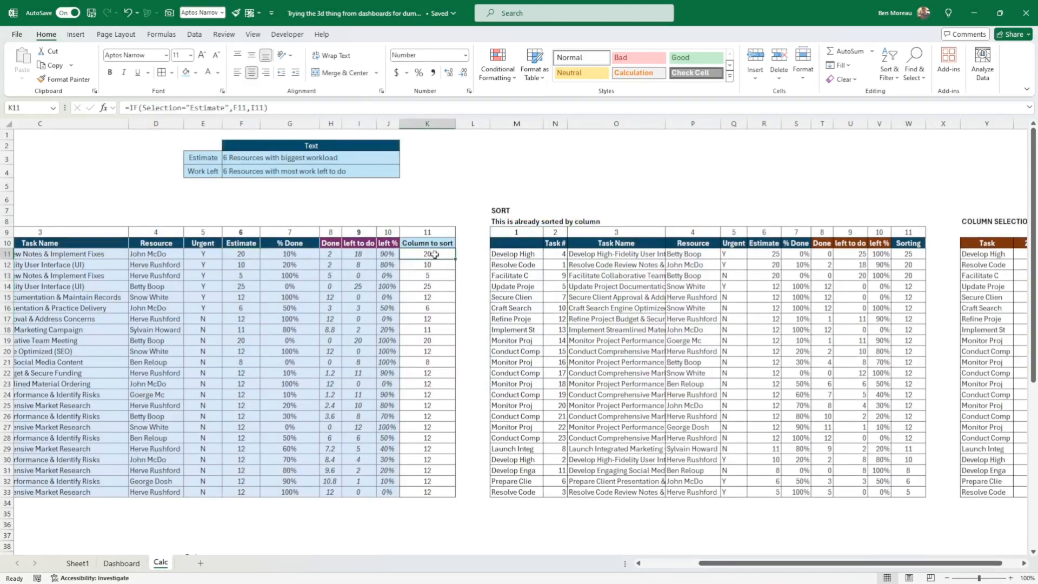
pyautogui.moveTo(514, 254); pyautogui.dragTo(816, 264)
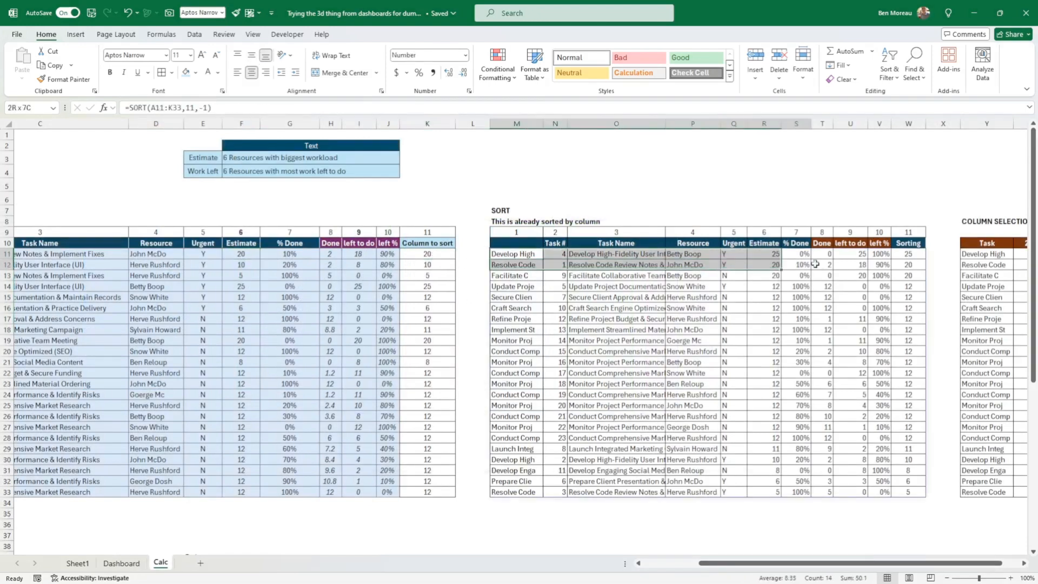
pyautogui.moveTo(909, 254); pyautogui.dragTo(910, 492)
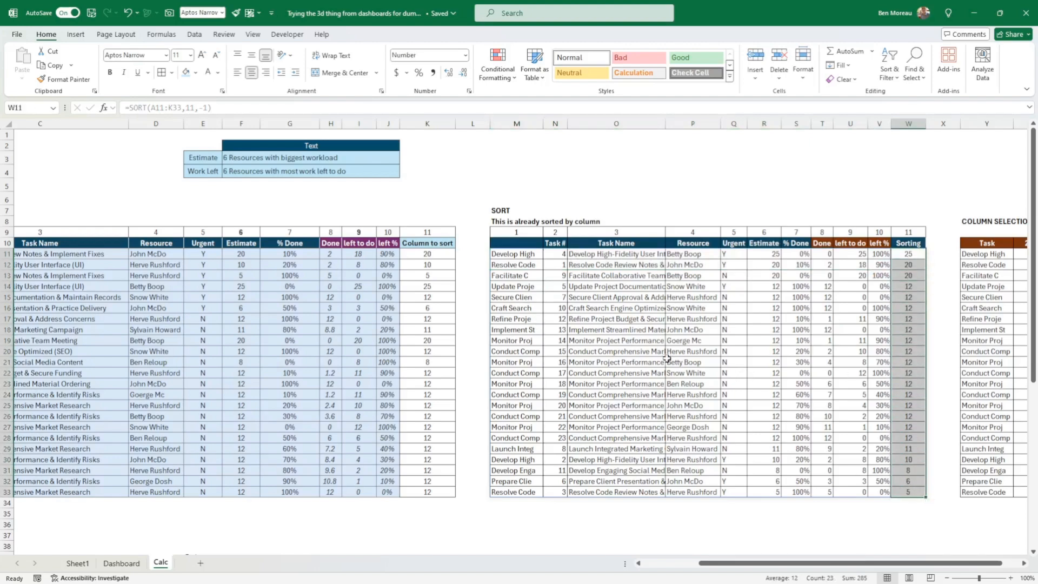
pyautogui.click(523, 255)
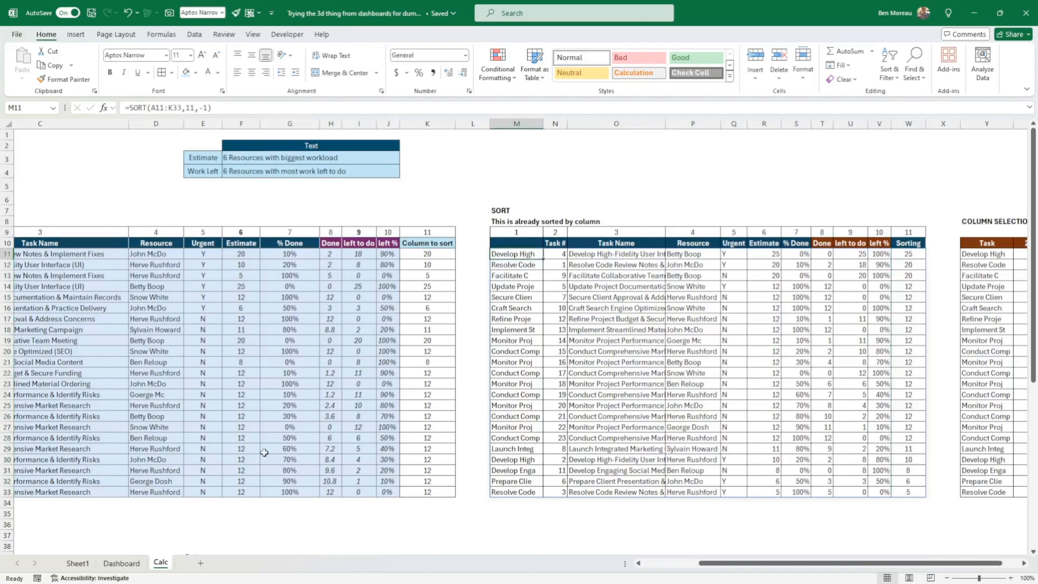
# Step: Check the Dashboard lists and examine the Y11 and Z11 references in the Calc sheet's COLUMN SELECTION for Display table
pyautogui.click(121, 563)
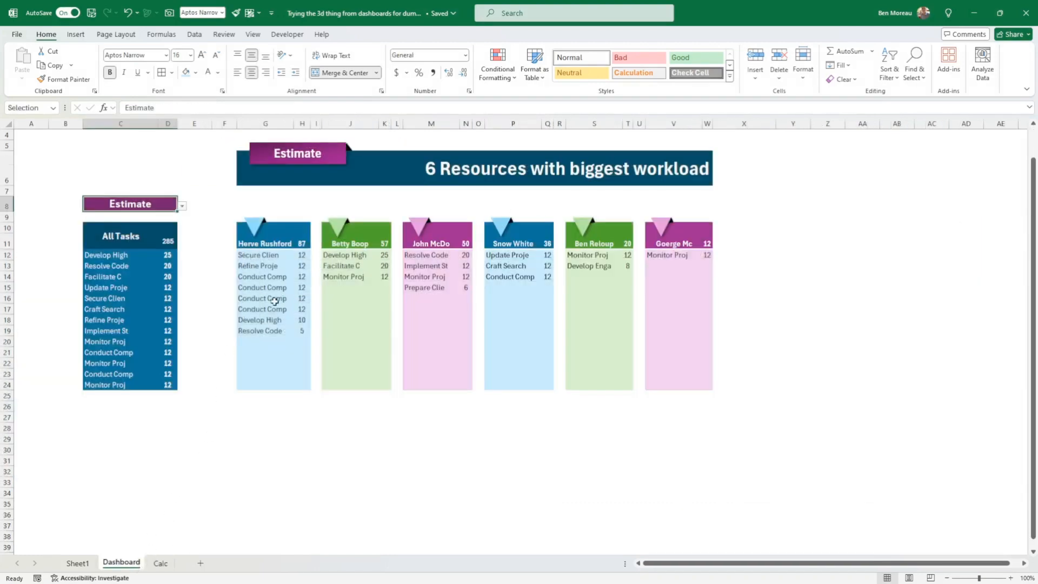
pyautogui.click(160, 563)
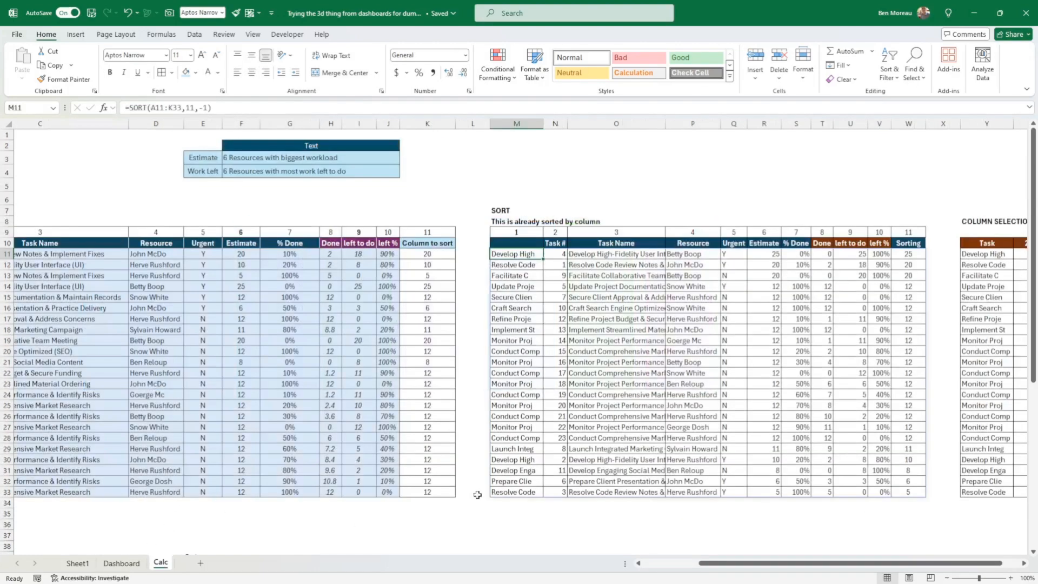
pyautogui.click(946, 513)
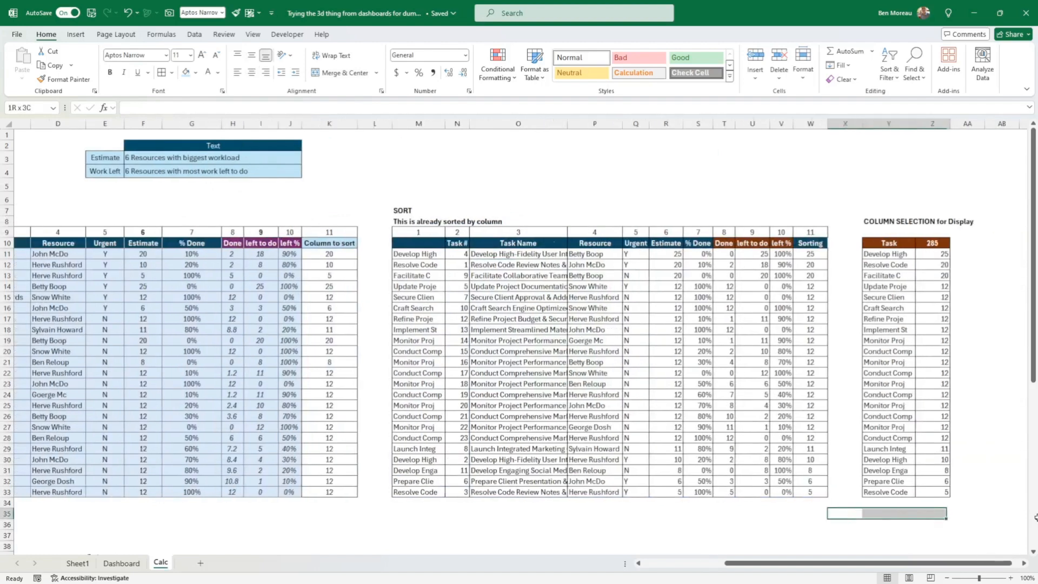
pyautogui.click(984, 441)
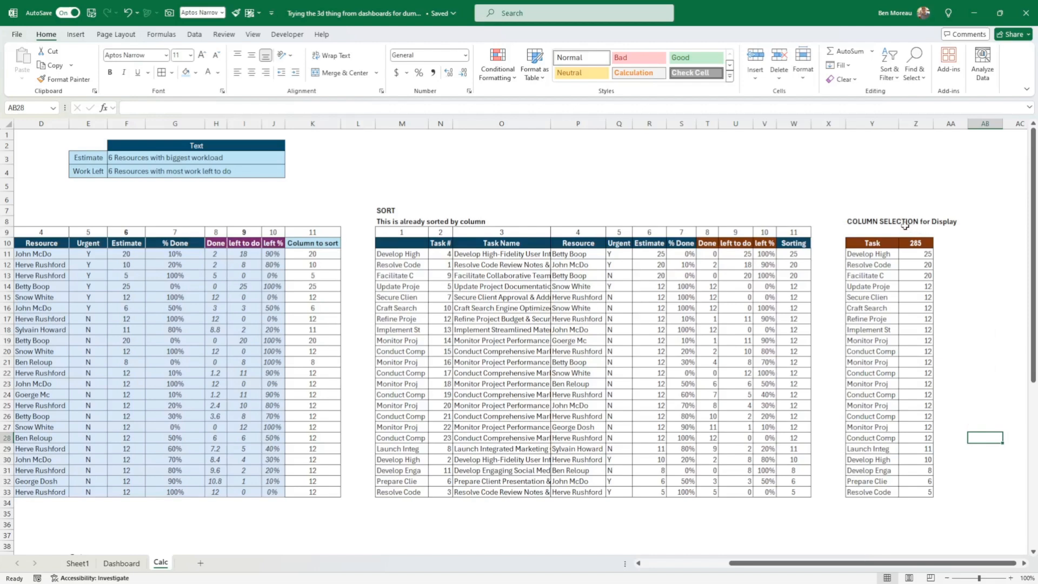
pyautogui.click(870, 255)
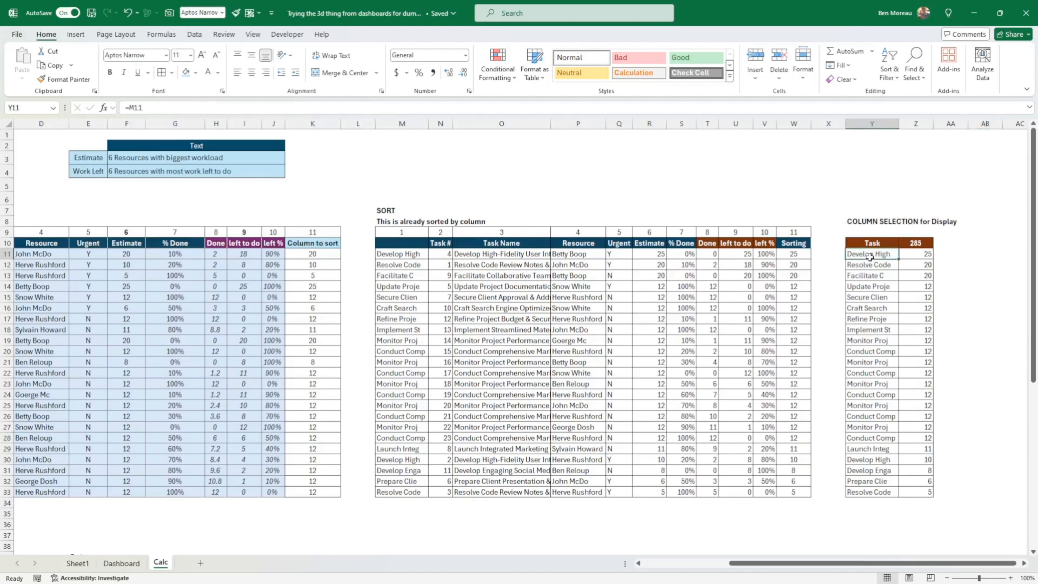
pyautogui.click(911, 253)
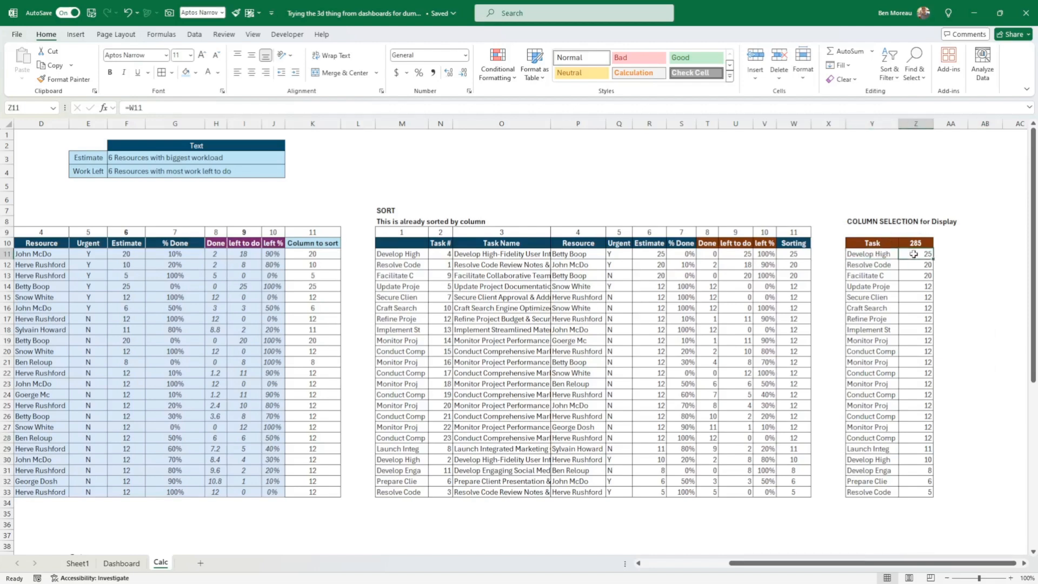
pyautogui.click(875, 254)
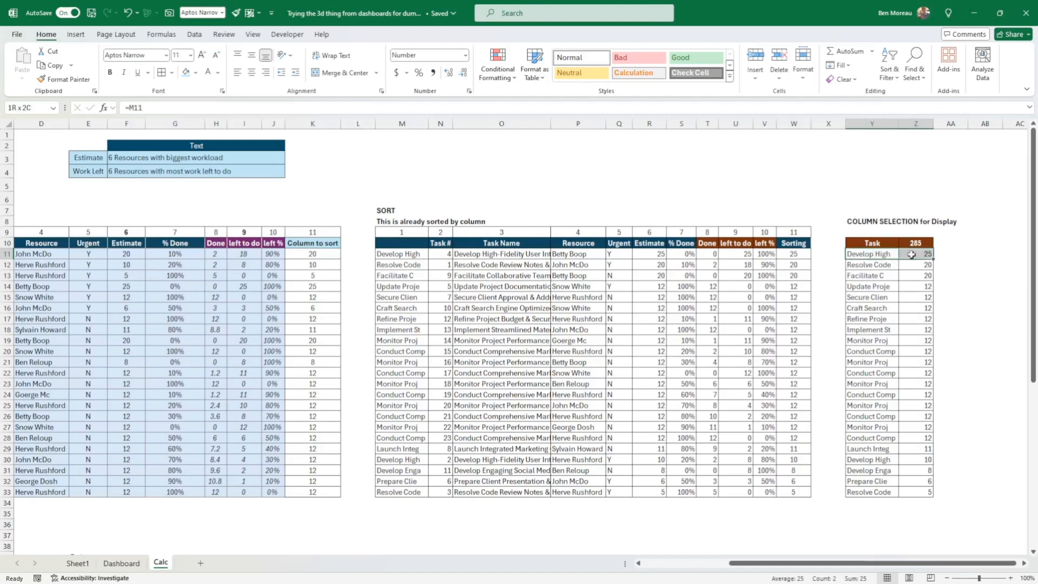
# Step: Compare the FILTER formula in Dashboard cell G12 with its source range in the Calc sheet's COLUMN SELECTION for Display table
pyautogui.moveTo(911, 254); pyautogui.dragTo(913, 254)
pyautogui.click(122, 563)
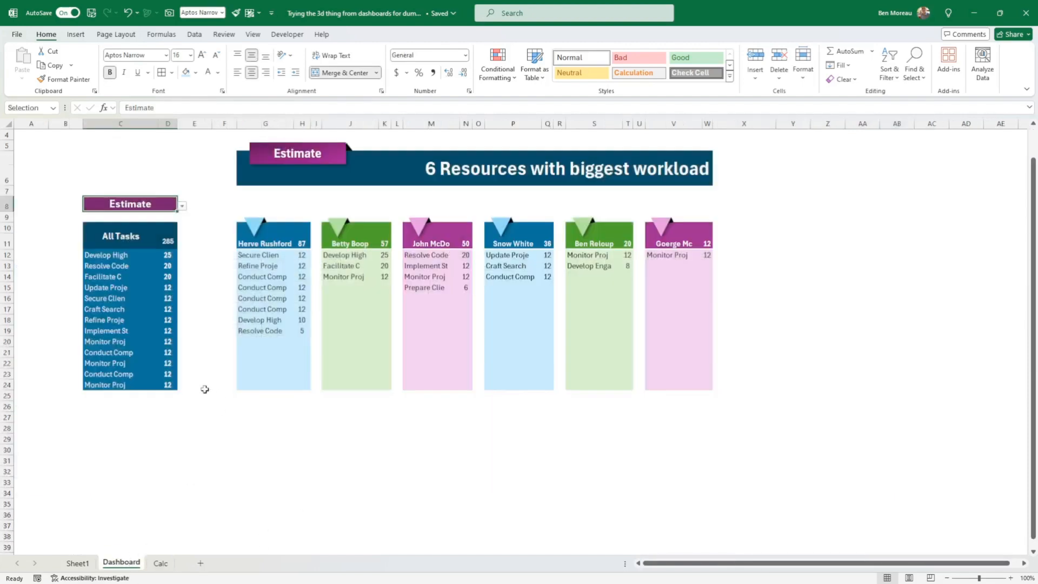
pyautogui.click(260, 255)
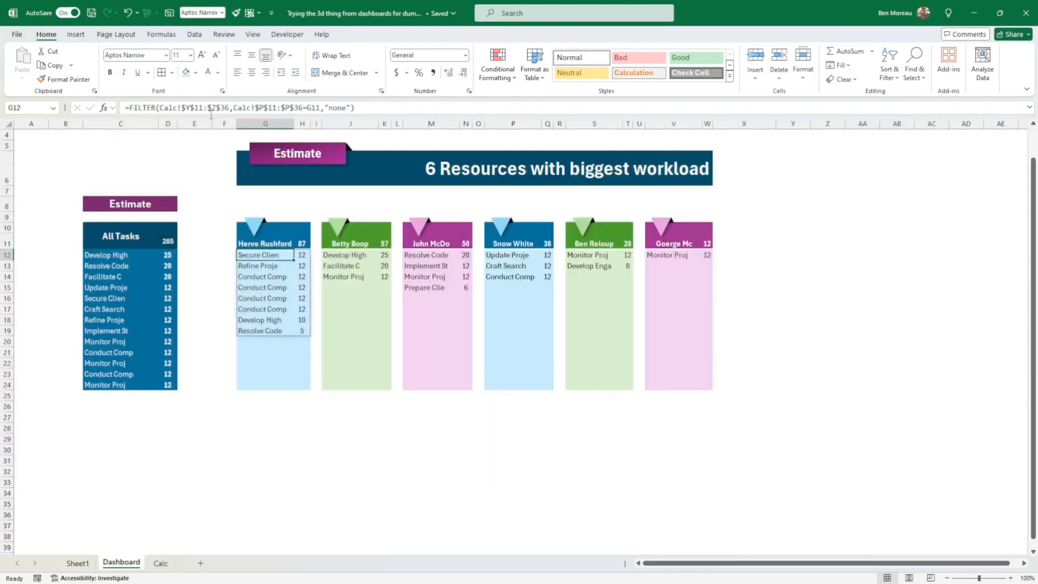
pyautogui.click(161, 563)
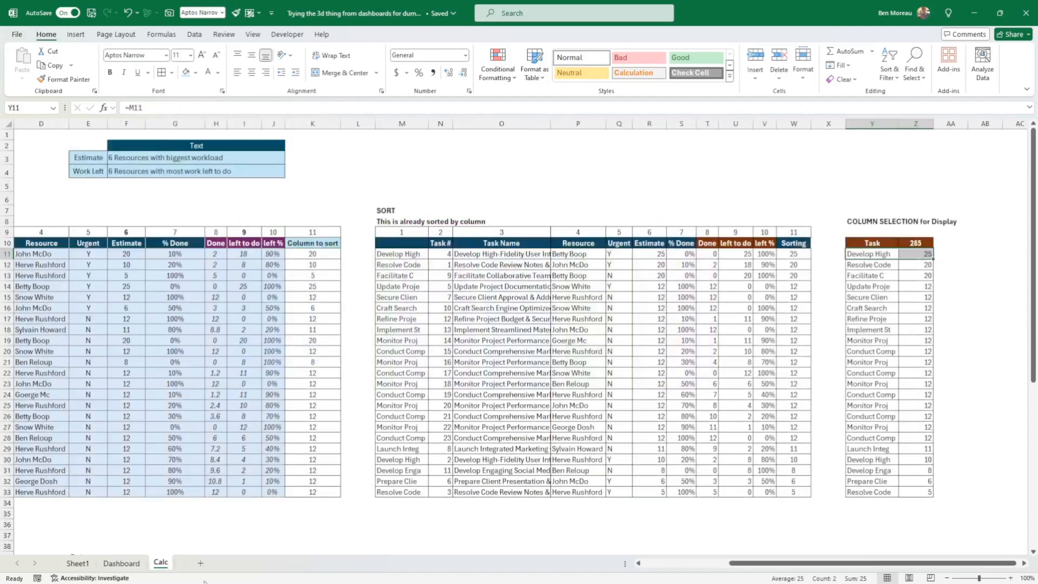
pyautogui.click(129, 563)
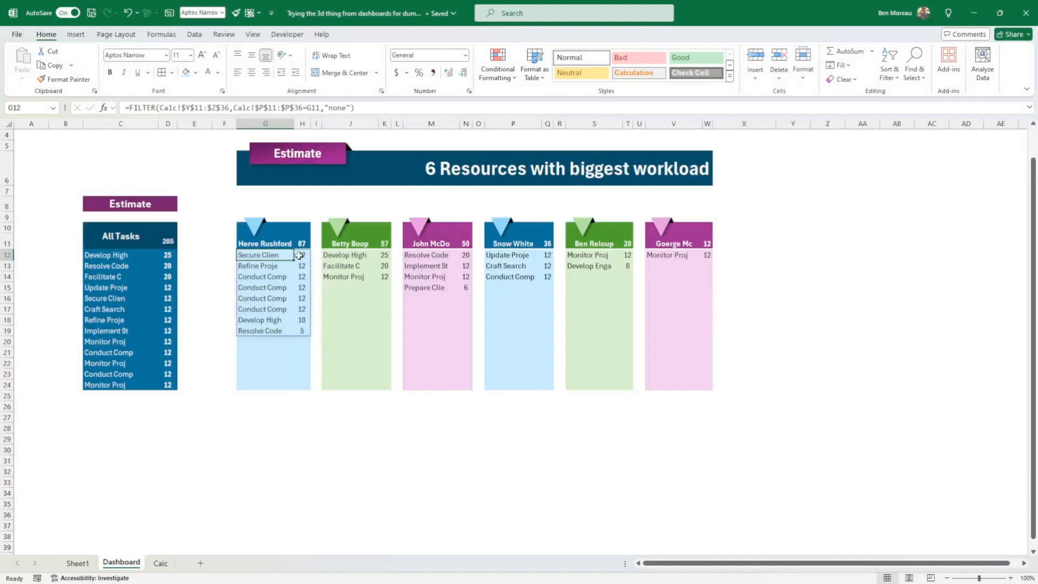
pyautogui.click(162, 564)
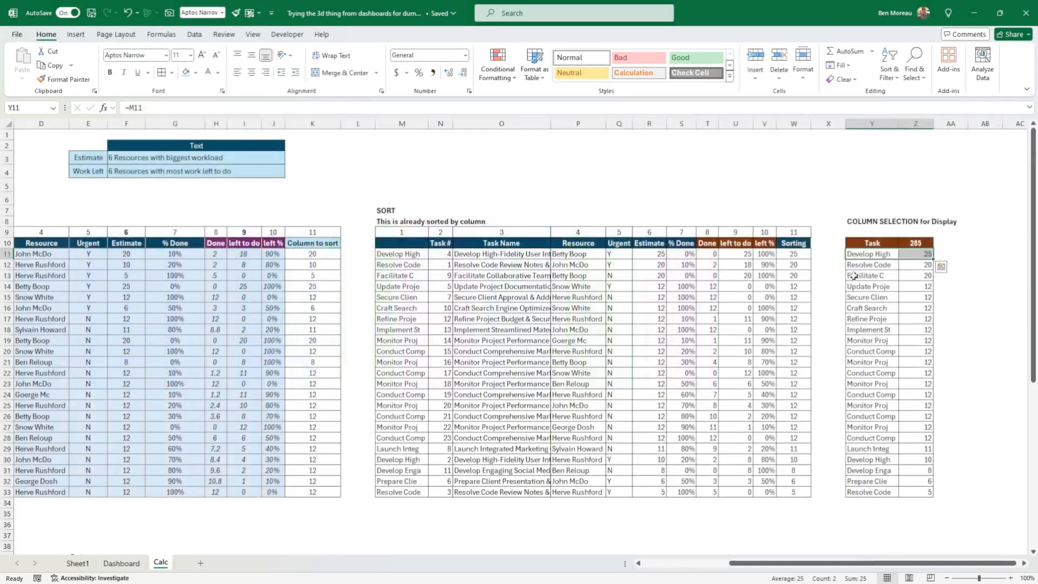
pyautogui.click(122, 563)
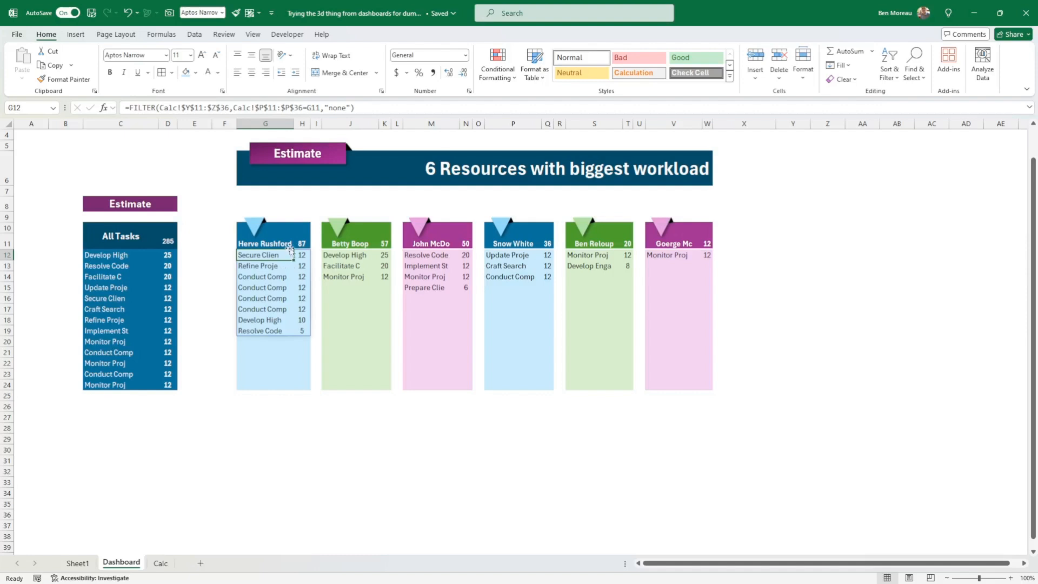
# Step: Check the first resource header G11 and list cell G12 against the Resource column of the Calc sheet's SORT table
pyautogui.click(260, 243)
pyautogui.click(259, 256)
pyautogui.click(160, 562)
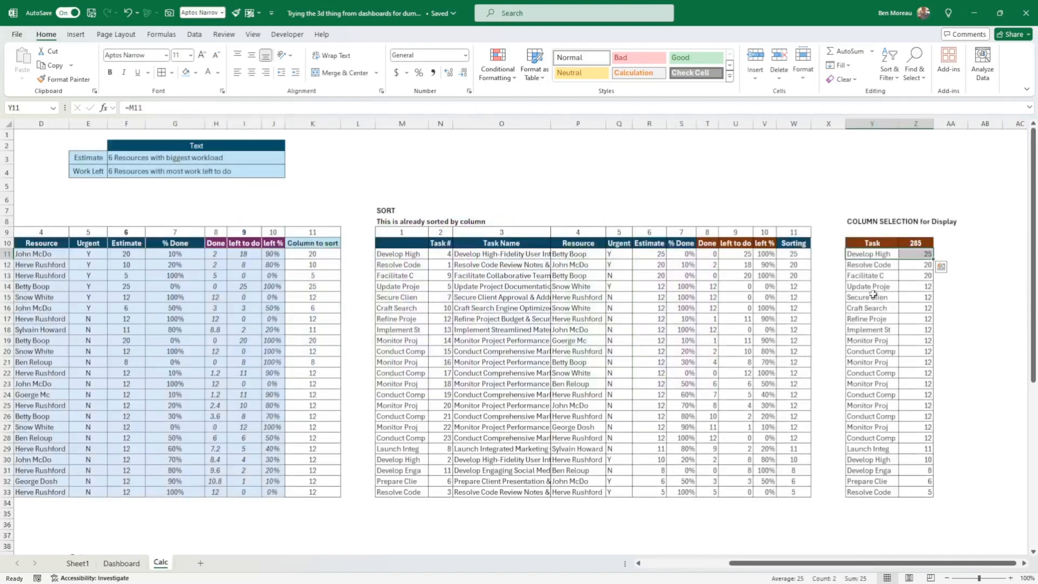
pyautogui.click(868, 253)
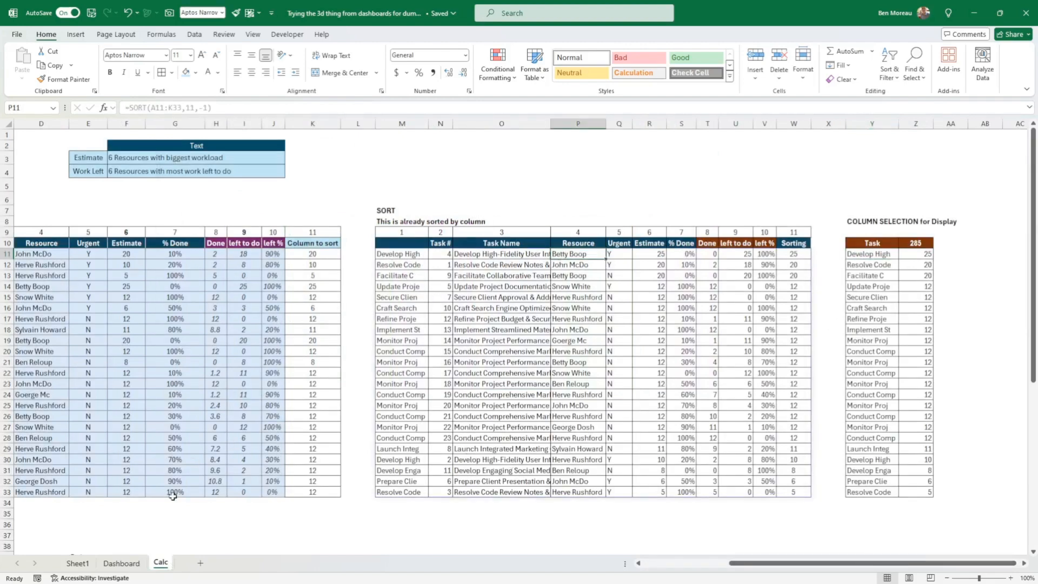
# Step: Examine the include condition Calc!$P$11:$P$36=G11 in the Dashboard's G12 FILTER formula, leaving the formula unedited
pyautogui.click(121, 562)
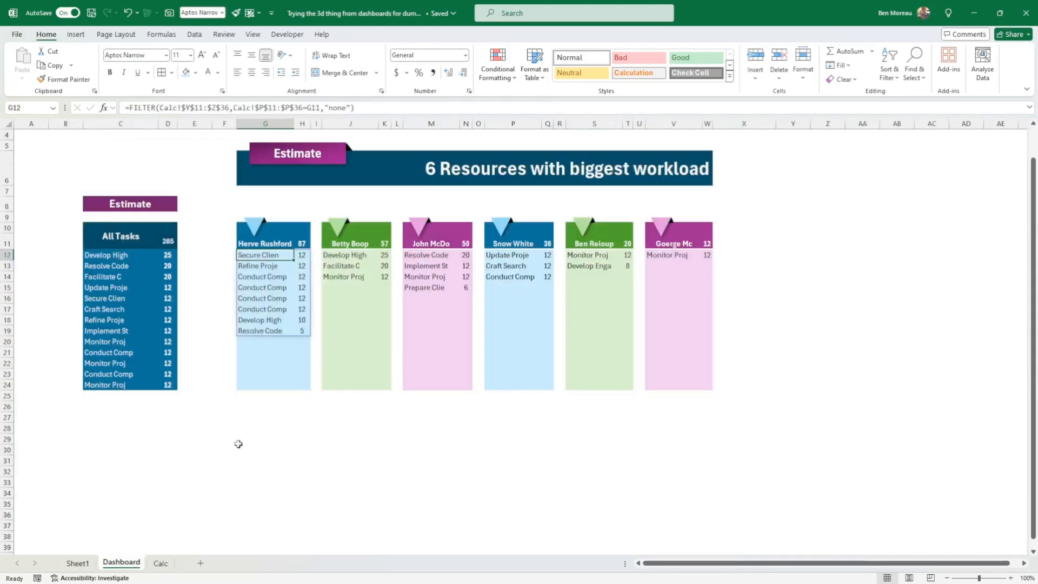
pyautogui.click(264, 244)
pyautogui.click(263, 257)
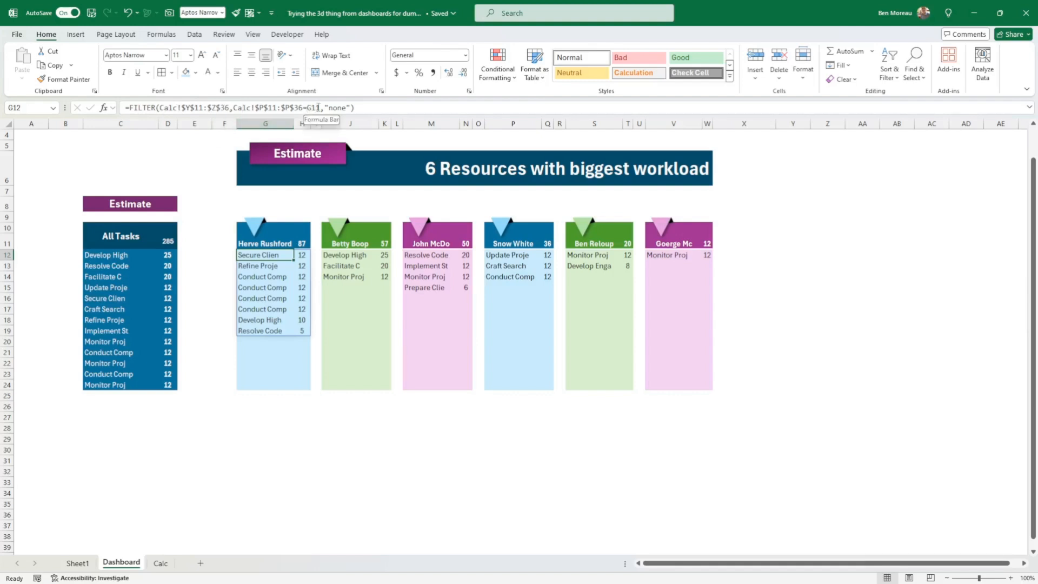
pyautogui.moveTo(321, 108); pyautogui.dragTo(233, 107)
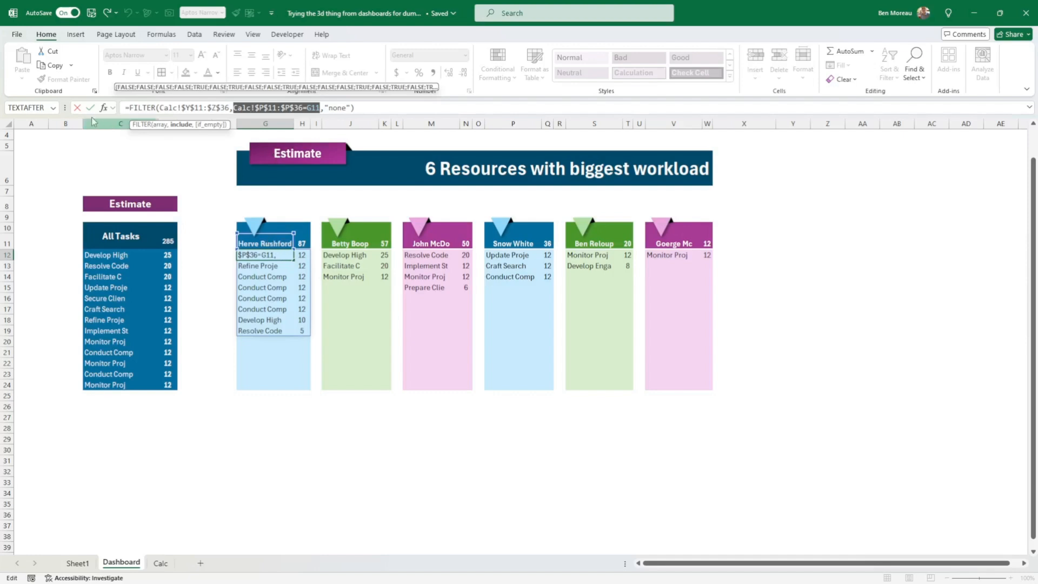
pyautogui.press('Escape')
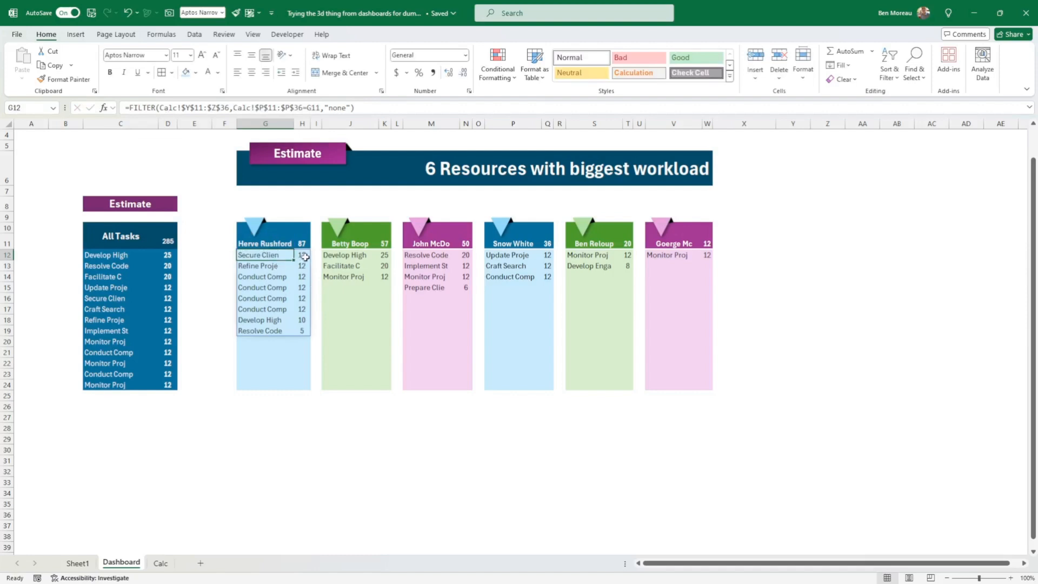
pyautogui.click(272, 242)
pyautogui.click(256, 254)
# Step: Switch the Dashboard measure selector in C8 to Work Left and back to Estimate
pyautogui.click(154, 205)
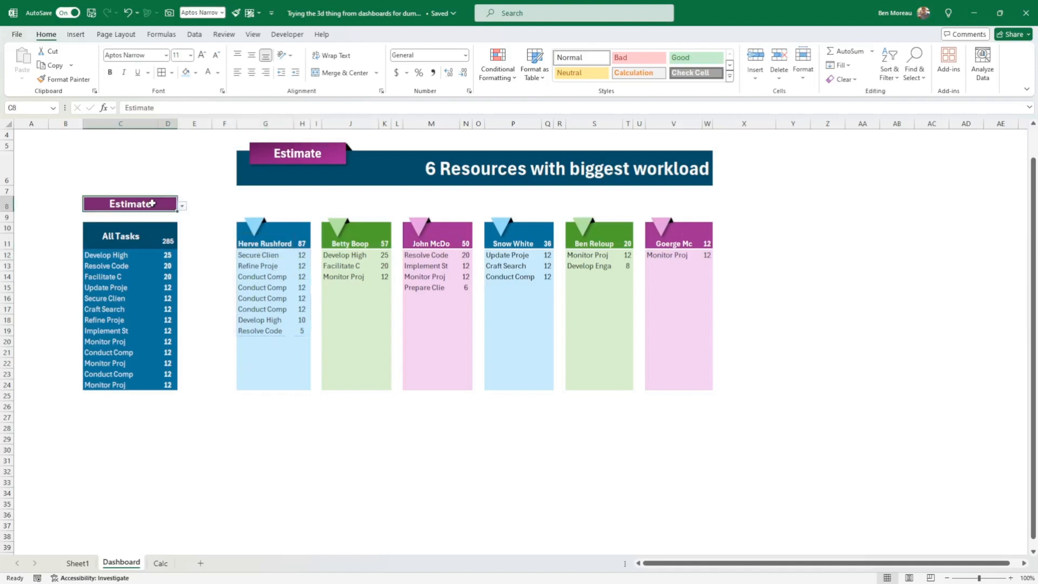
pyautogui.click(183, 207)
pyautogui.click(100, 226)
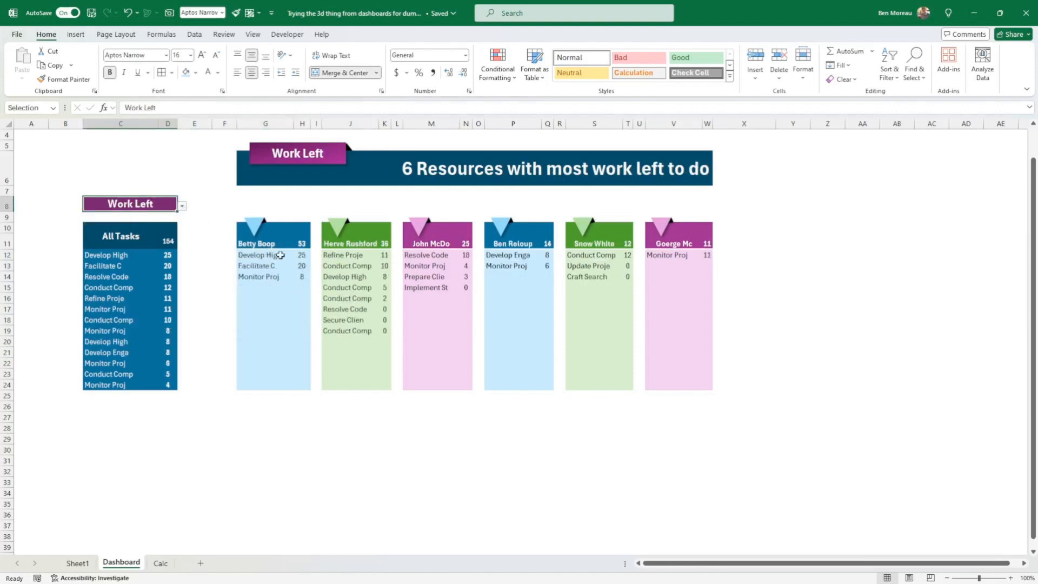
pyautogui.click(183, 206)
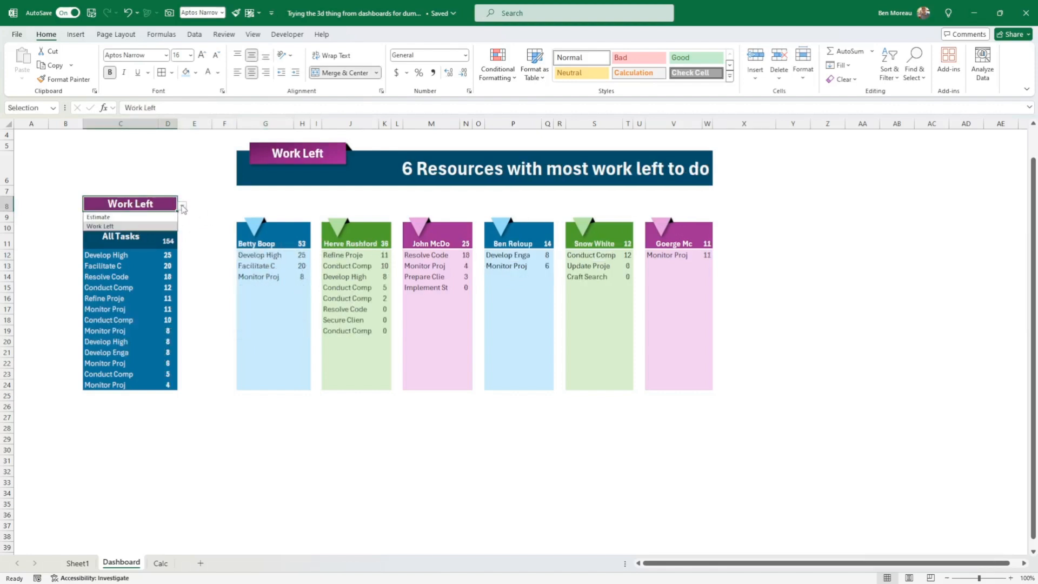
pyautogui.click(140, 218)
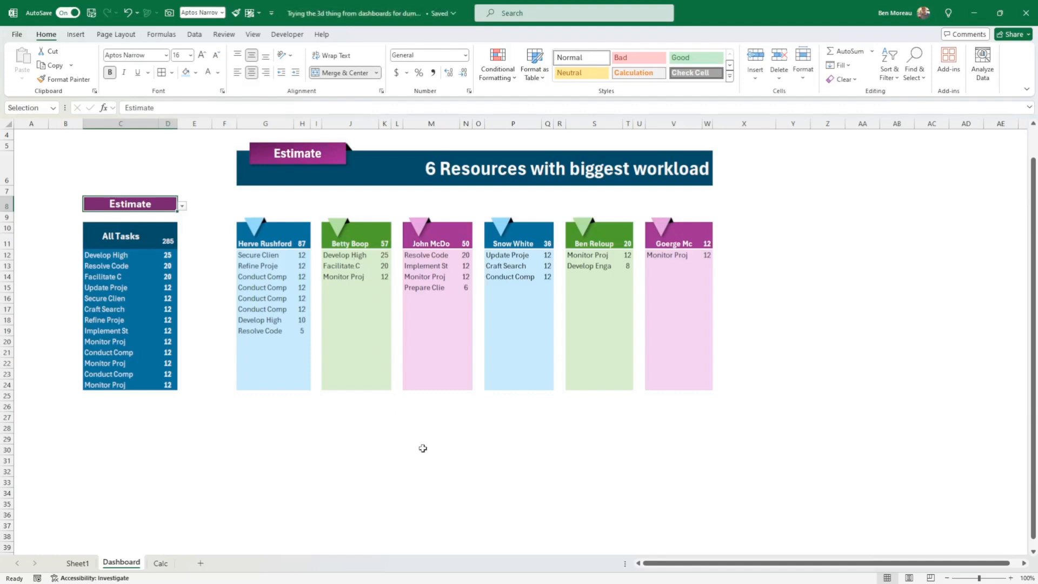
# Step: Check the reference in resource header G11 on the Dashboard and locate the Total per Resource tables on the Calc sheet
pyautogui.moveTo(273, 257); pyautogui.dragTo(692, 384)
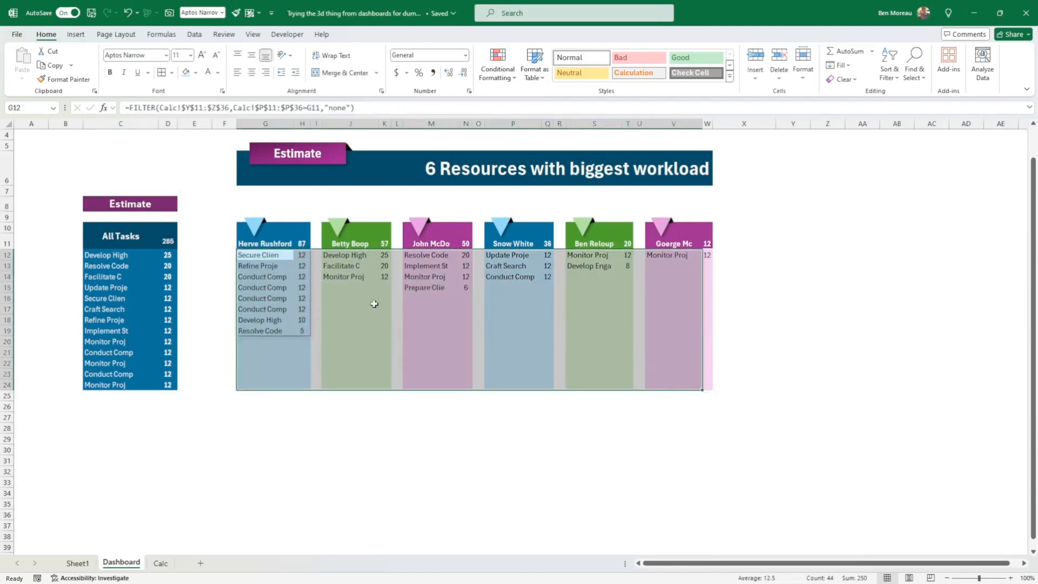
pyautogui.click(266, 242)
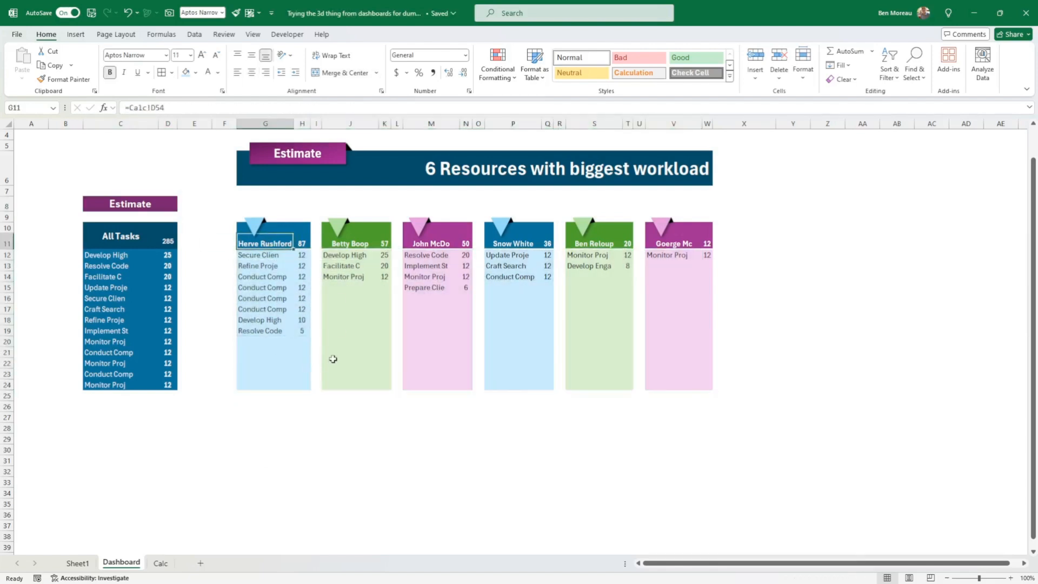
pyautogui.click(160, 565)
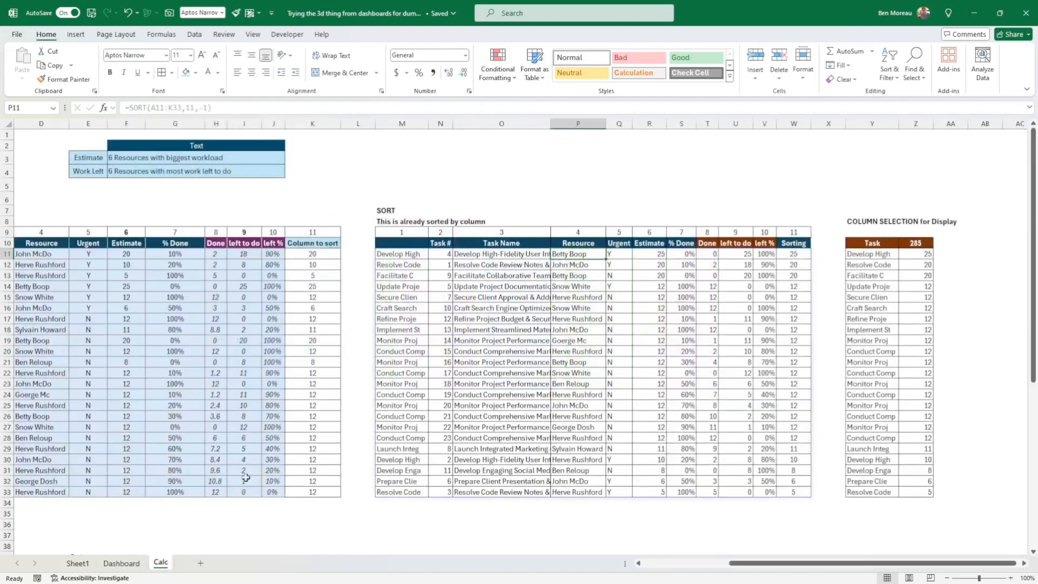
pyautogui.scroll(-8, 259, 453)
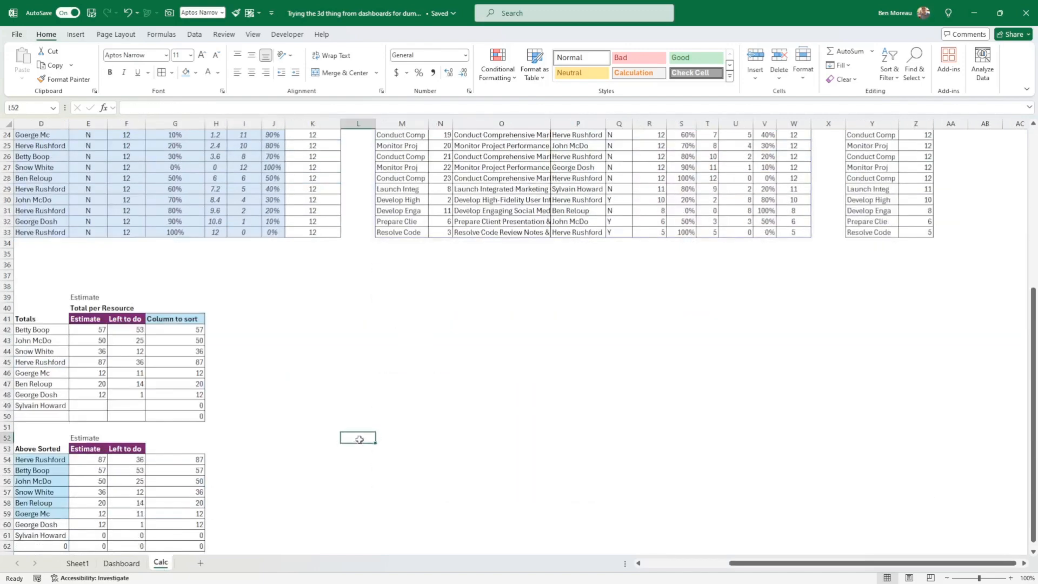
pyautogui.hscroll(-5, 357, 435)
pyautogui.click(198, 342)
pyautogui.scroll(3, 581, 360)
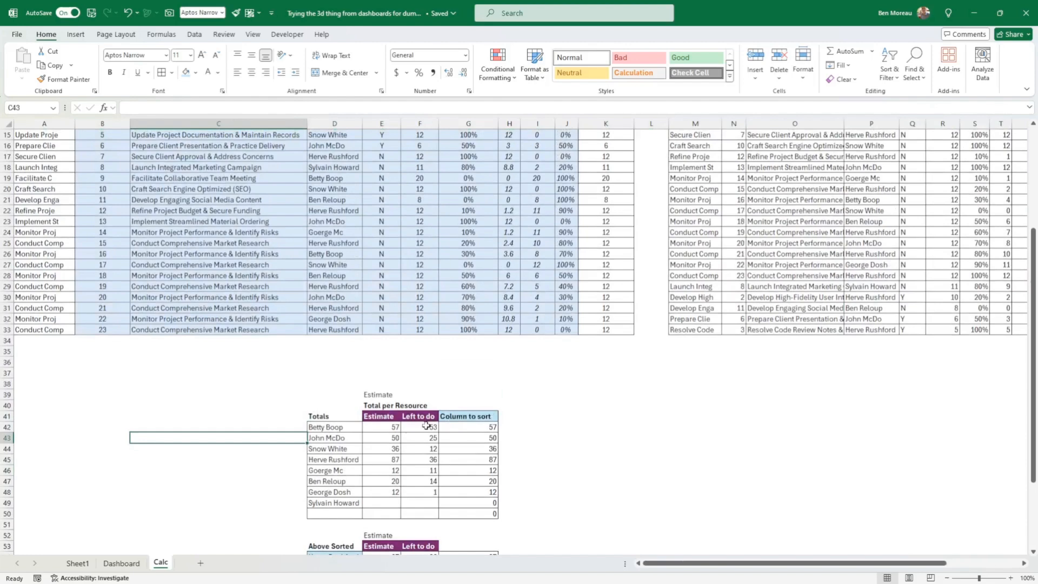
# Step: Examine the UNIQUE(Resource) formula in D42 of the Totals table and the Resource range it refers to
pyautogui.click(349, 427)
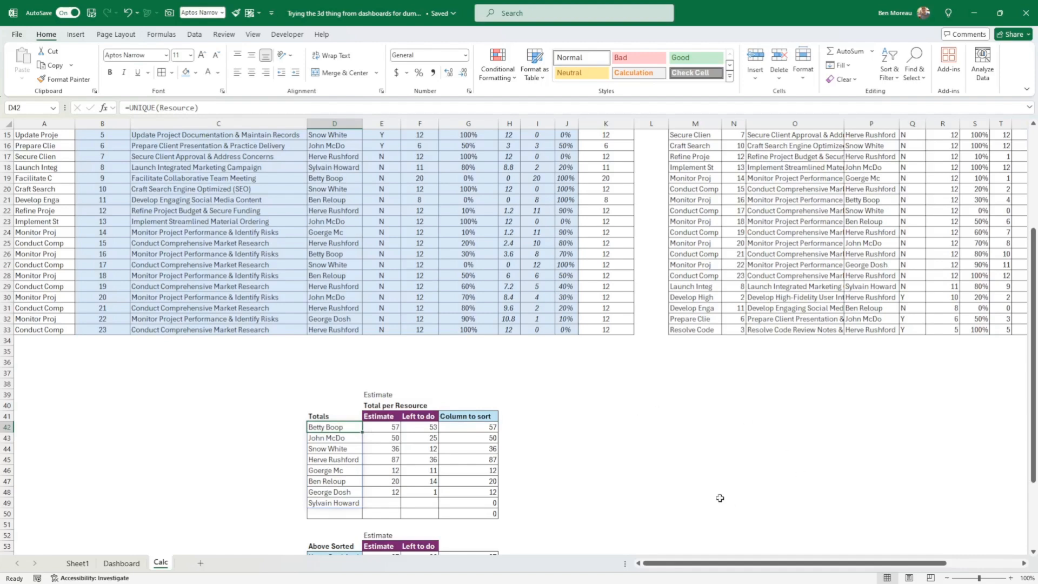
pyautogui.click(345, 309)
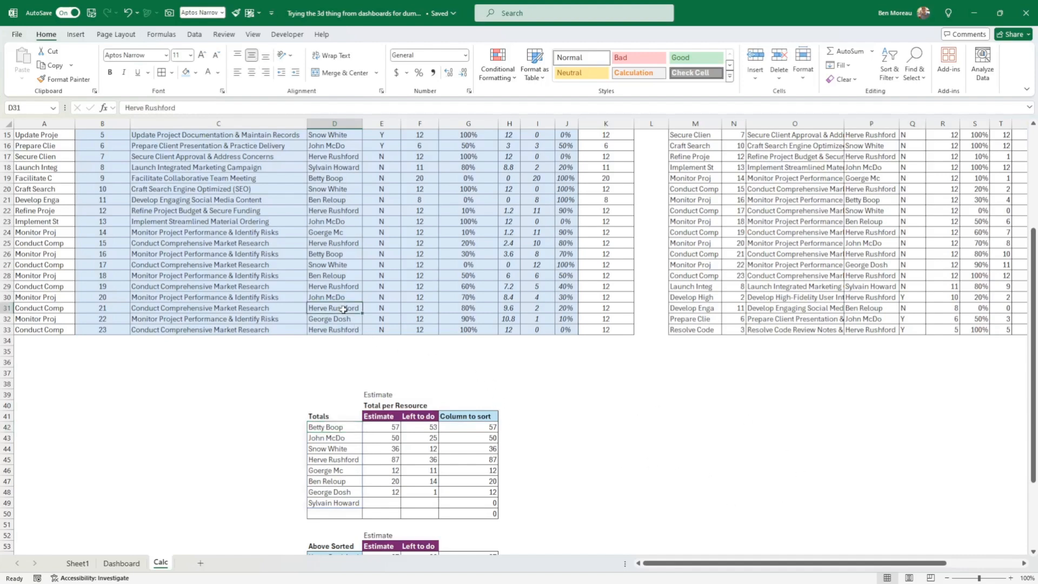
pyautogui.scroll(2, 344, 309)
pyautogui.scroll(-3, 346, 313)
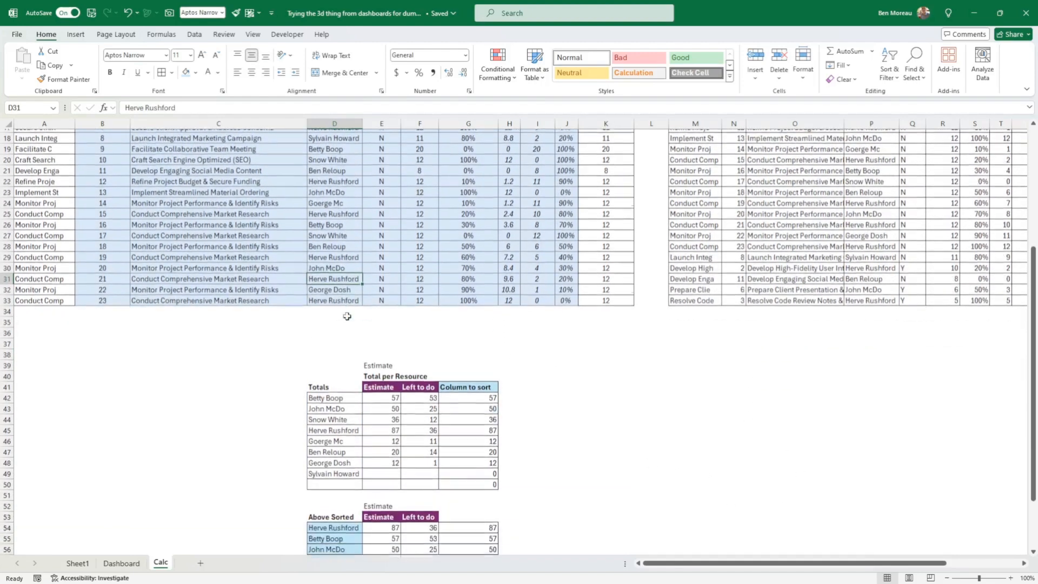
pyautogui.click(326, 395)
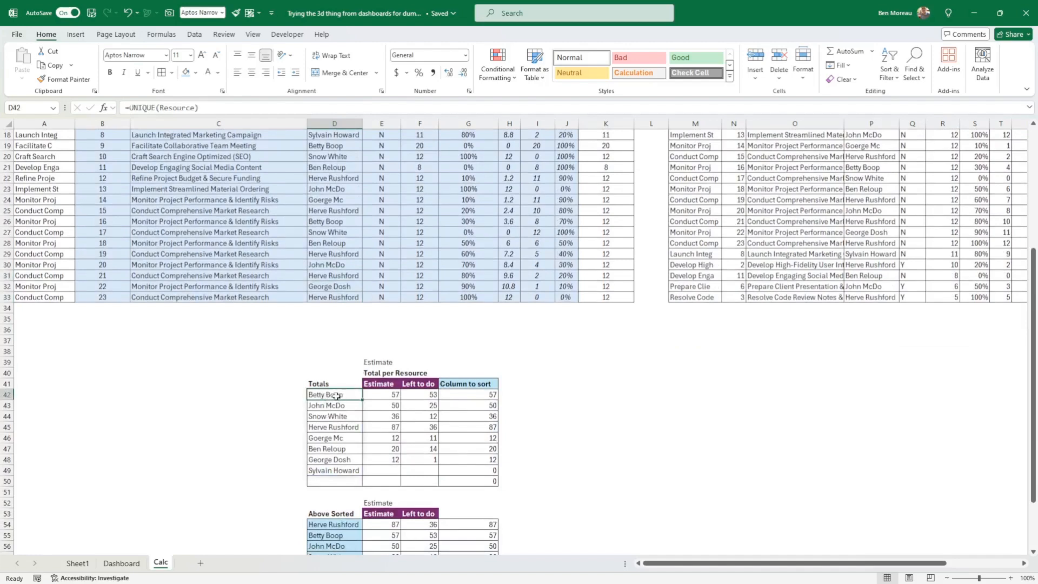
pyautogui.doubleClick(337, 395)
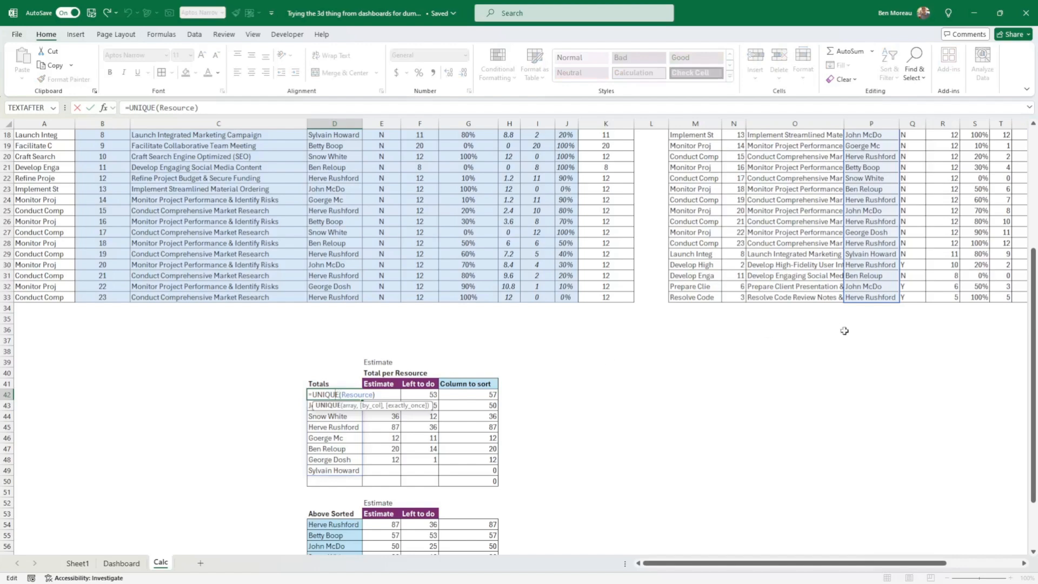
pyautogui.scroll(3, 912, 291)
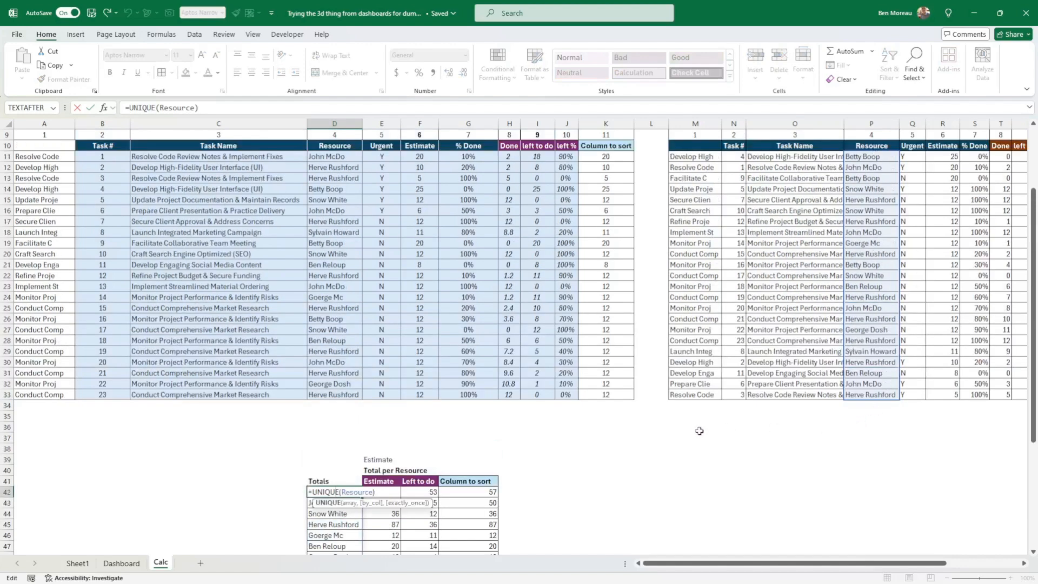
pyautogui.scroll(-4, 703, 429)
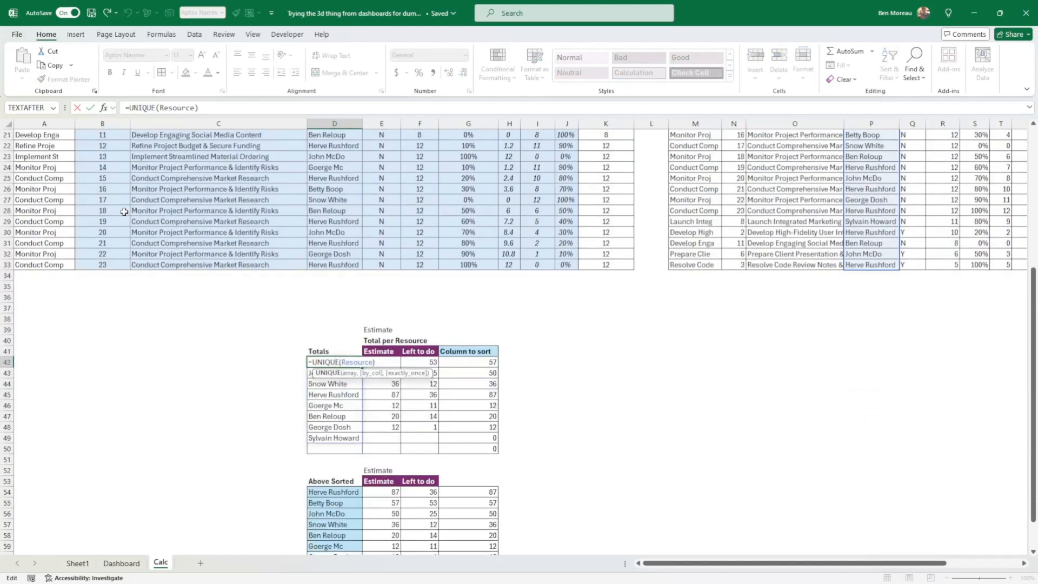
pyautogui.click(91, 107)
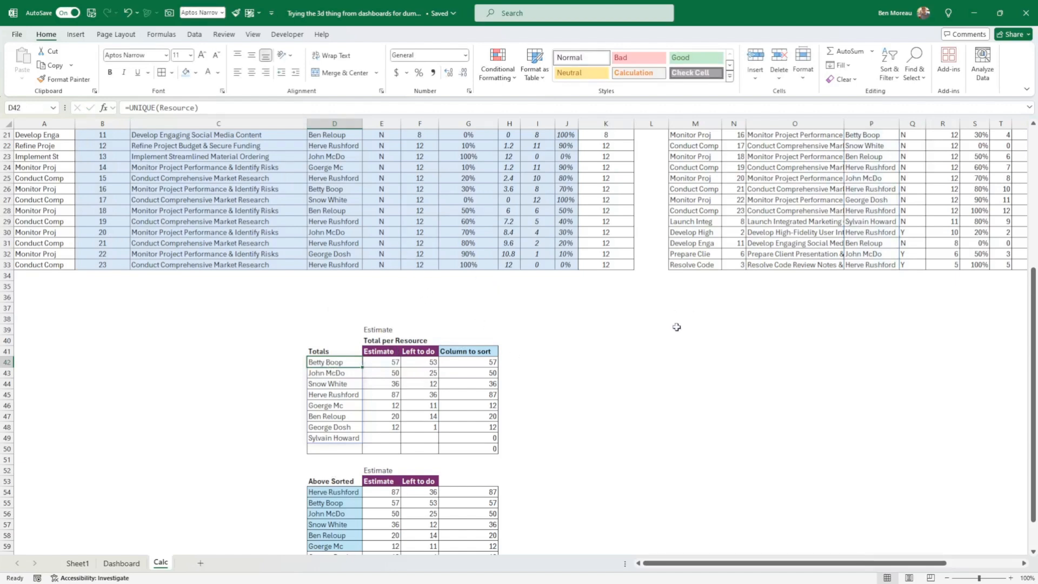
# Step: Append 2 to the resource name in D32 of the Calc task table
pyautogui.click(345, 253)
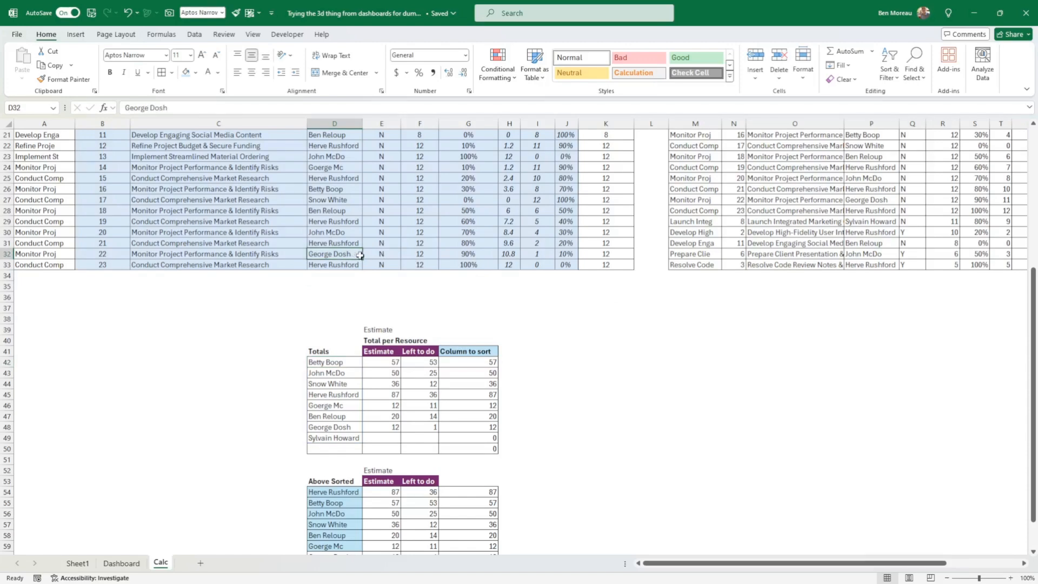
pyautogui.doubleClick(352, 254)
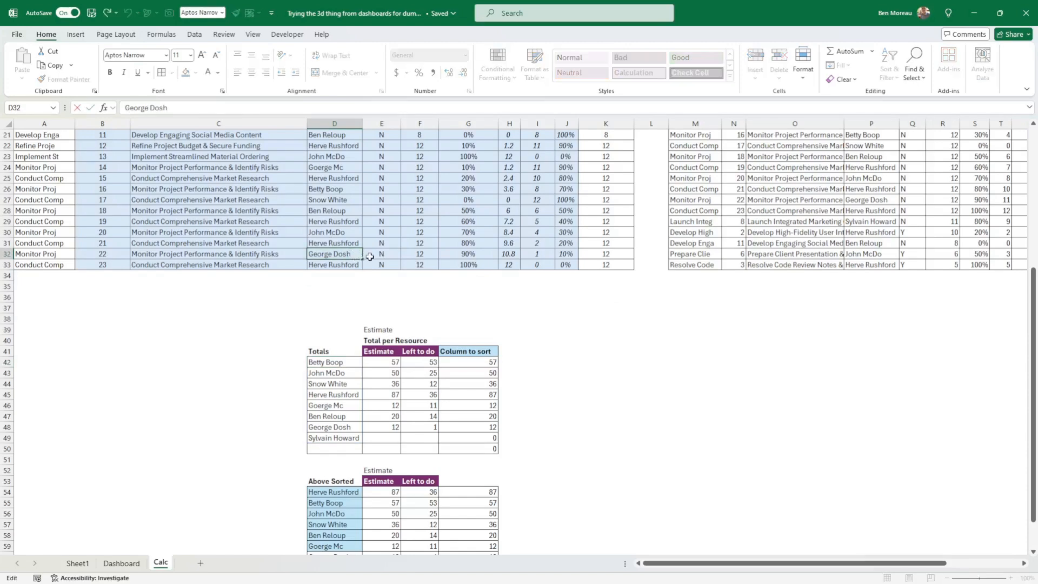
pyautogui.write('2')
pyautogui.press('Return')
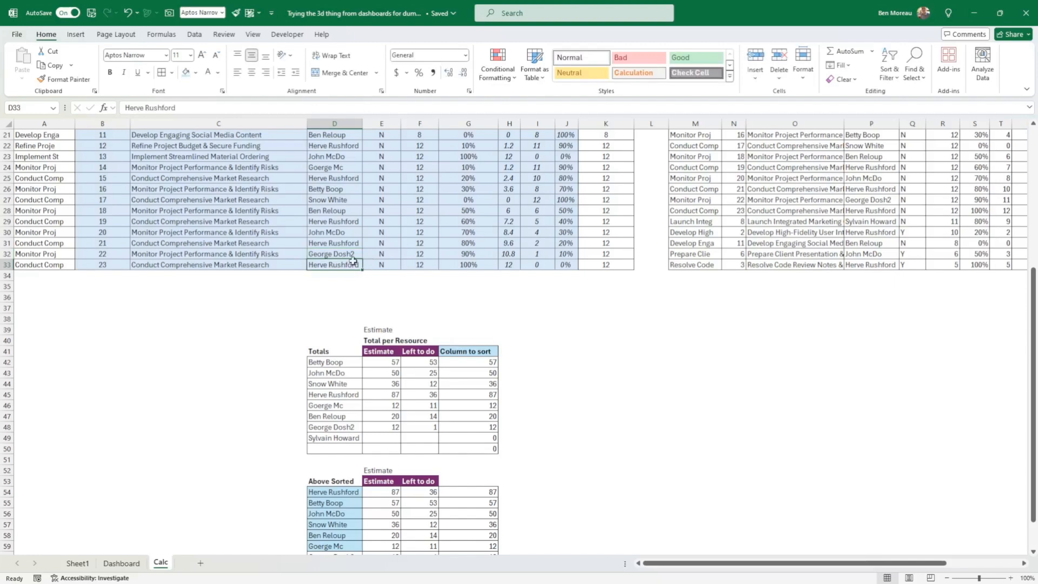
# Step: Append 2 to the resource name in D31 and undo both resource name changes
pyautogui.click(357, 244)
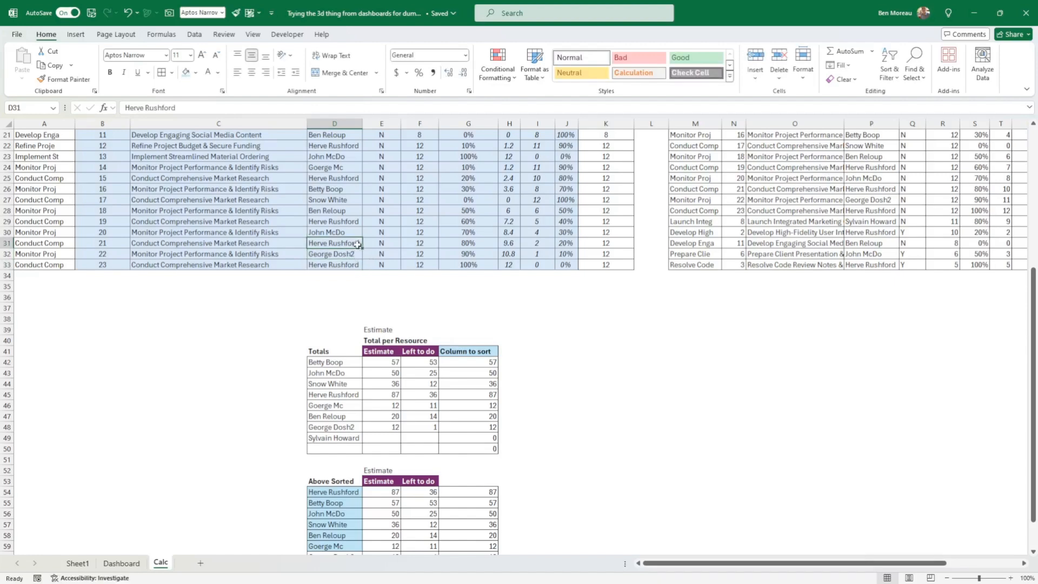
pyautogui.doubleClick(358, 243)
pyautogui.write('2')
pyautogui.press('Return')
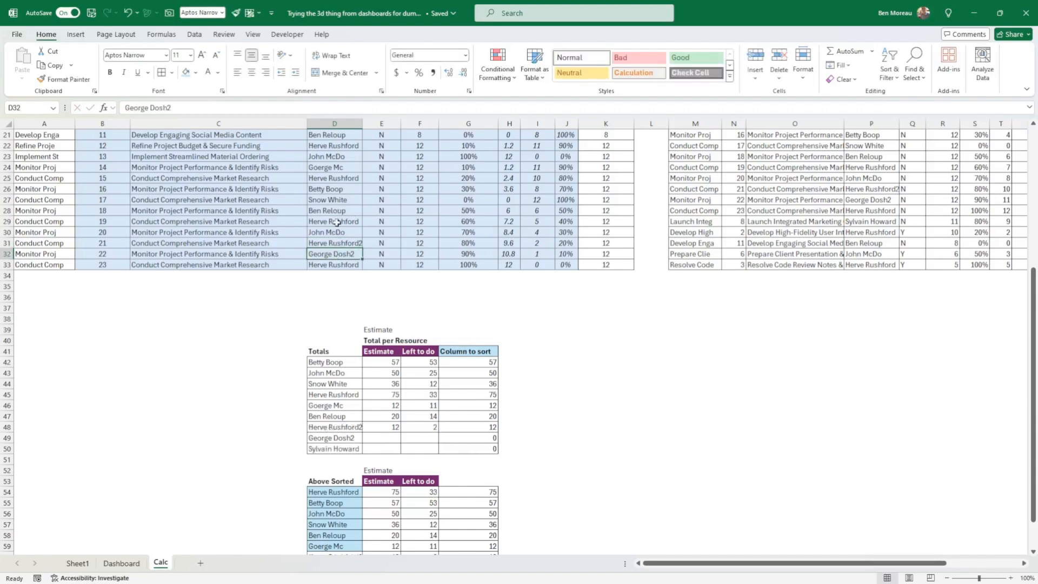
pyautogui.hotkey('ctrl', 'z')
pyautogui.hotkey('ctrl', 'z')
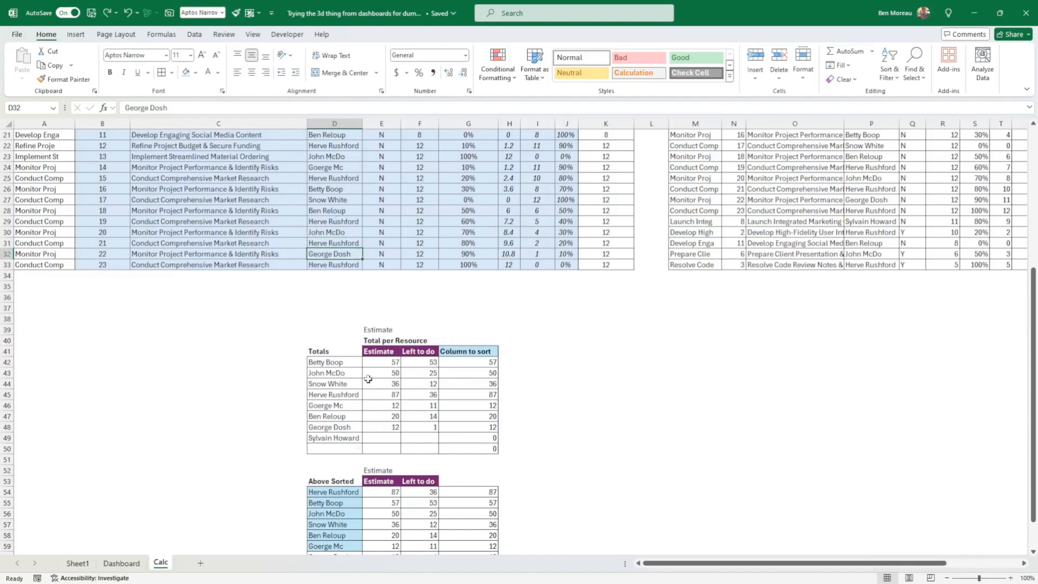
# Step: Trace the UNIQUE(Resource) formula in D42 back to the Resource range P11:P33 of the SORT table
pyautogui.click(355, 361)
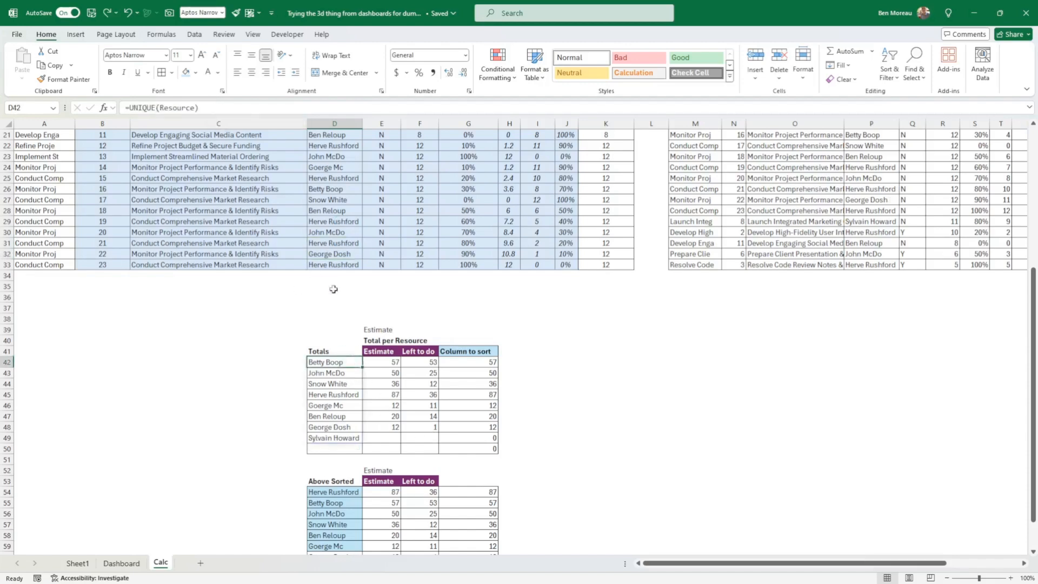
pyautogui.scroll(5, 333, 289)
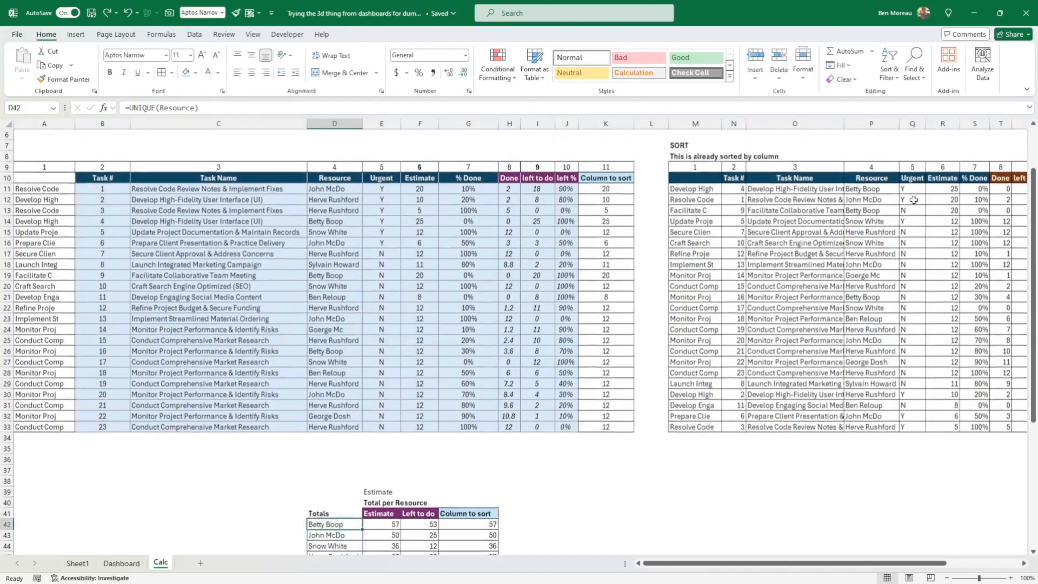
pyautogui.moveTo(869, 190); pyautogui.dragTo(902, 437)
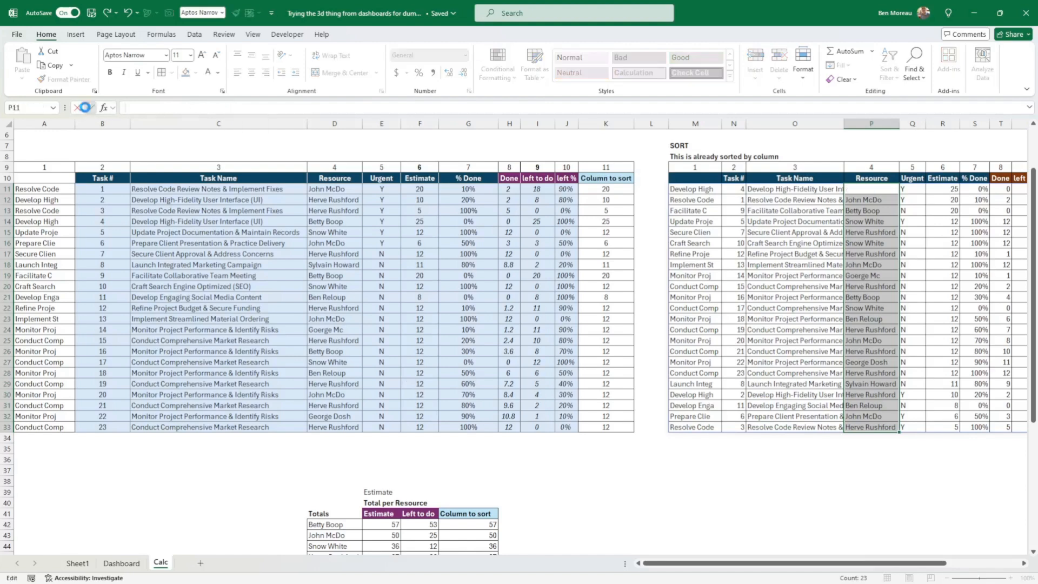
# Step: Check the SUMIF formula in E42 and select the Estimate range R11:R33 in the SORT table to check its name
pyautogui.scroll(-4, 384, 240)
pyautogui.click(379, 395)
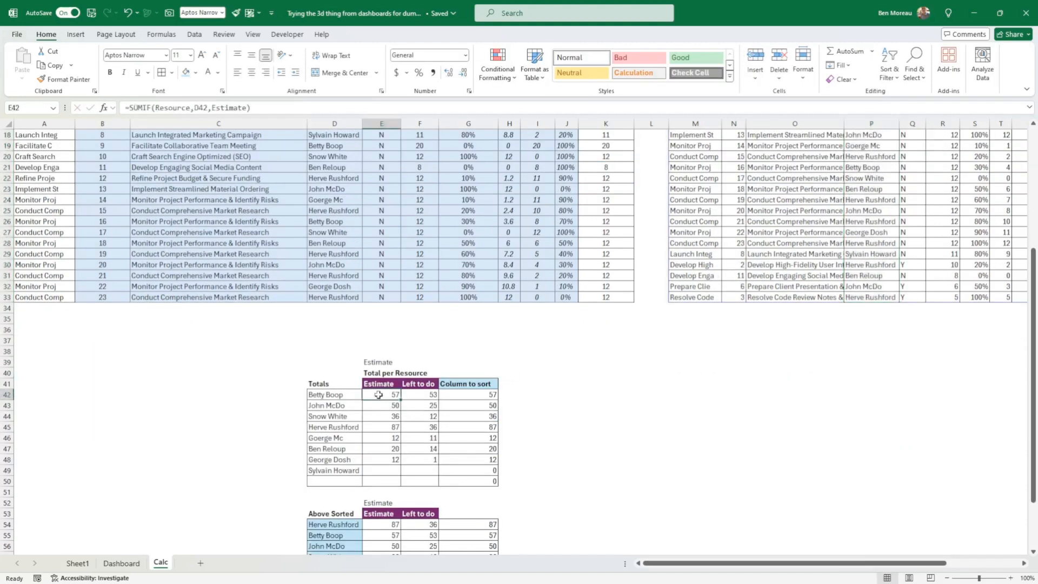
pyautogui.moveTo(867, 383); pyautogui.dragTo(1020, 372)
pyautogui.scroll(4, 984, 363)
pyautogui.scroll(1, 967, 359)
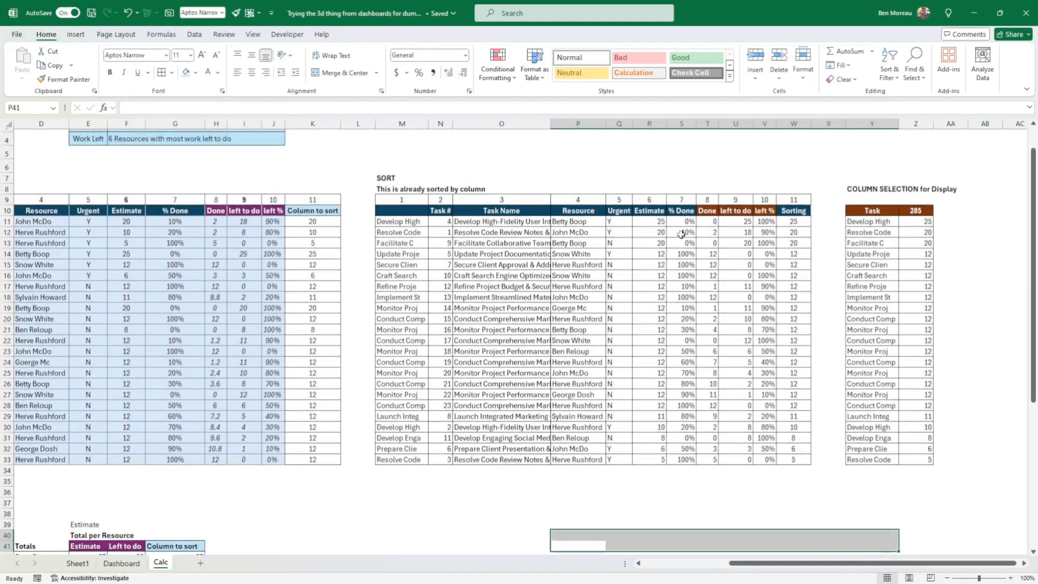
pyautogui.moveTo(651, 224); pyautogui.dragTo(649, 461)
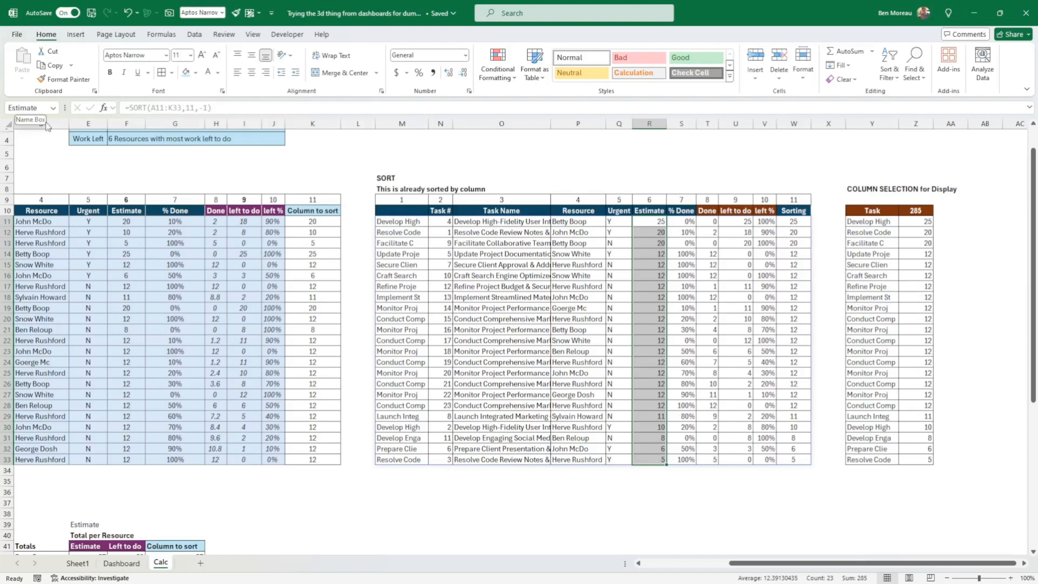
# Step: Select the left to do range U11:U33 in the SORT table and check its range name
pyautogui.click(736, 222)
pyautogui.moveTo(735, 223); pyautogui.dragTo(749, 460)
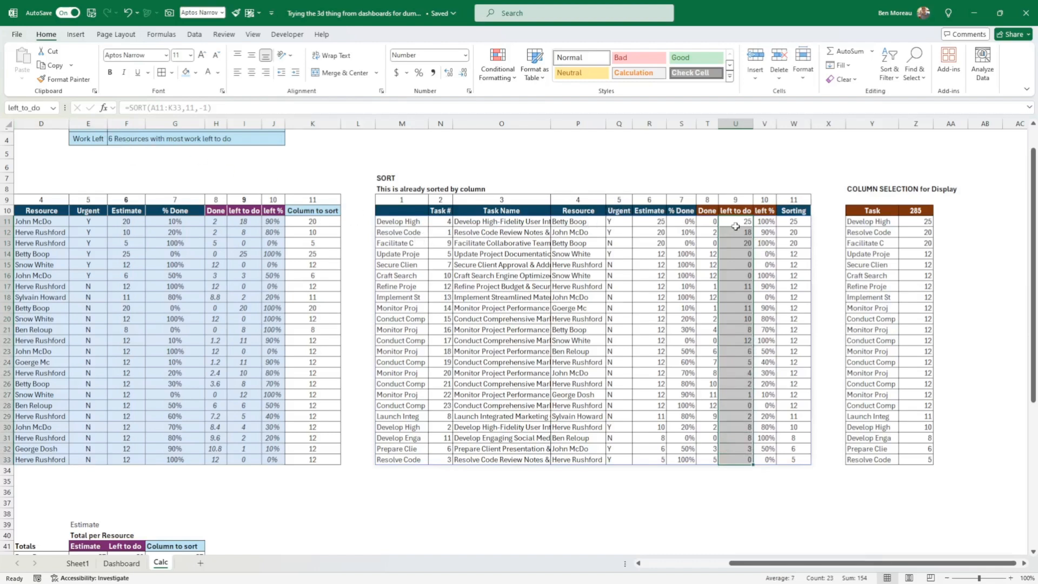
pyautogui.click(252, 112)
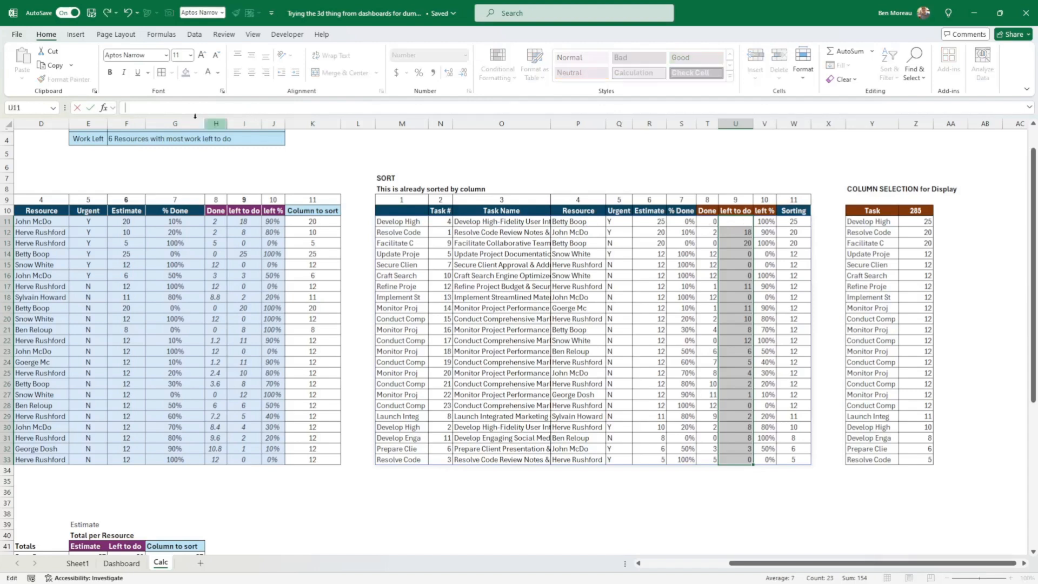
pyautogui.click(89, 108)
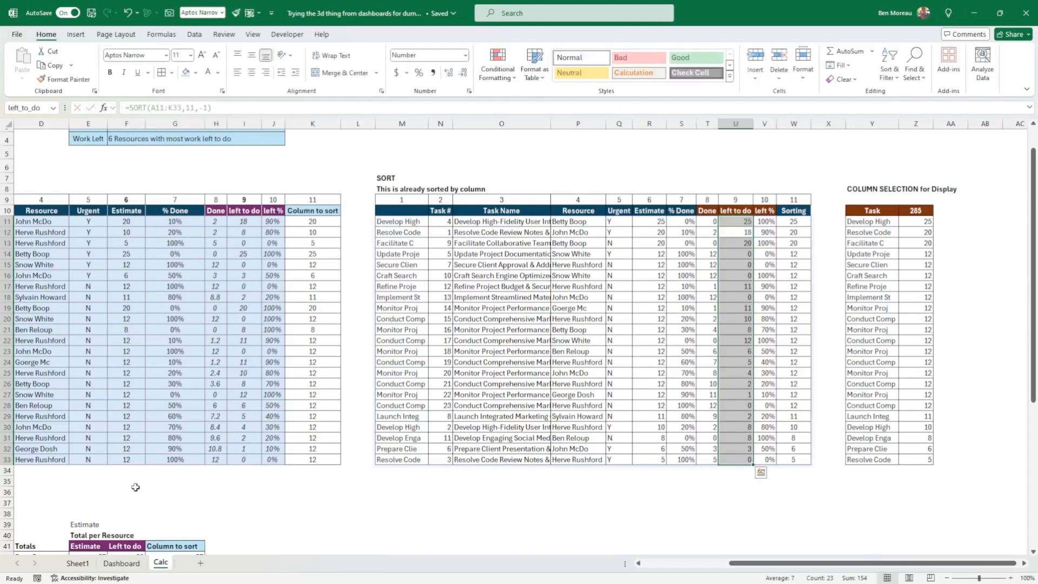
# Step: Center the Estimate, Left to do and Column to sort values in E42:G50 of the Totals table
pyautogui.moveTo(132, 491); pyautogui.dragTo(21, 492)
pyautogui.scroll(-5, 182, 453)
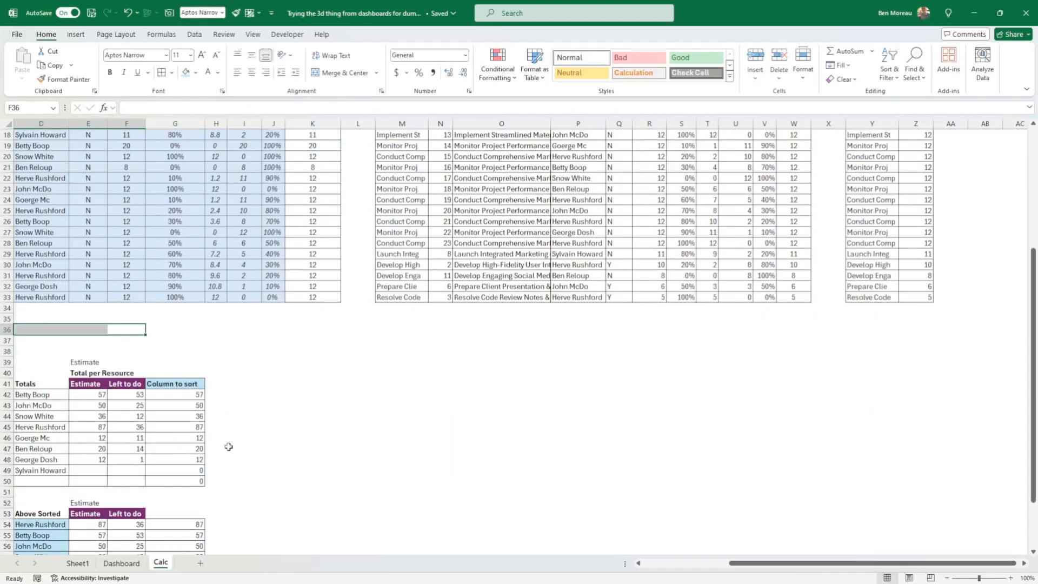
pyautogui.moveTo(217, 493); pyautogui.dragTo(8, 495)
pyautogui.click(216, 386)
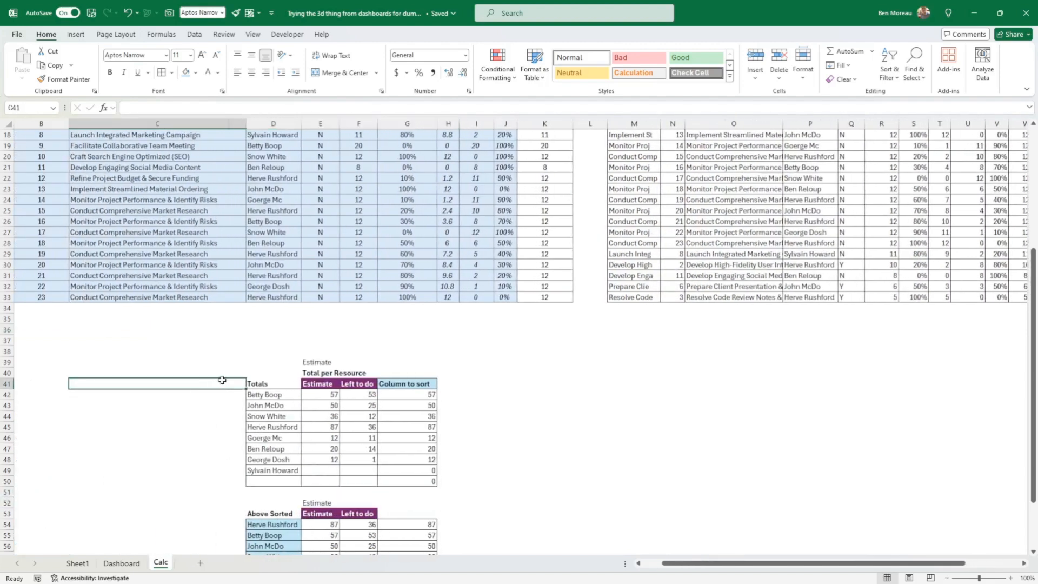
pyautogui.scroll(-2, 220, 380)
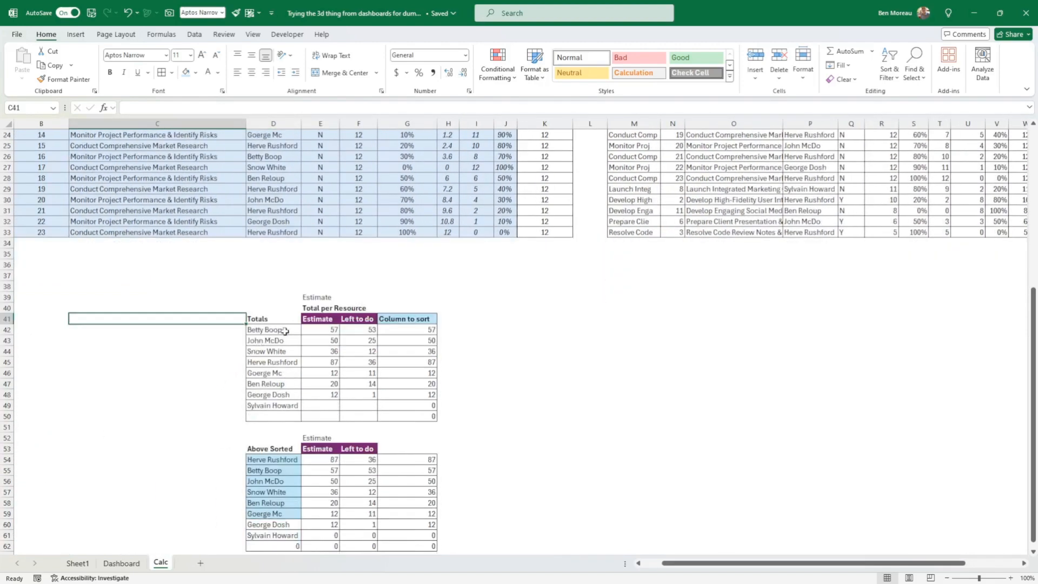
pyautogui.moveTo(319, 330); pyautogui.dragTo(407, 417)
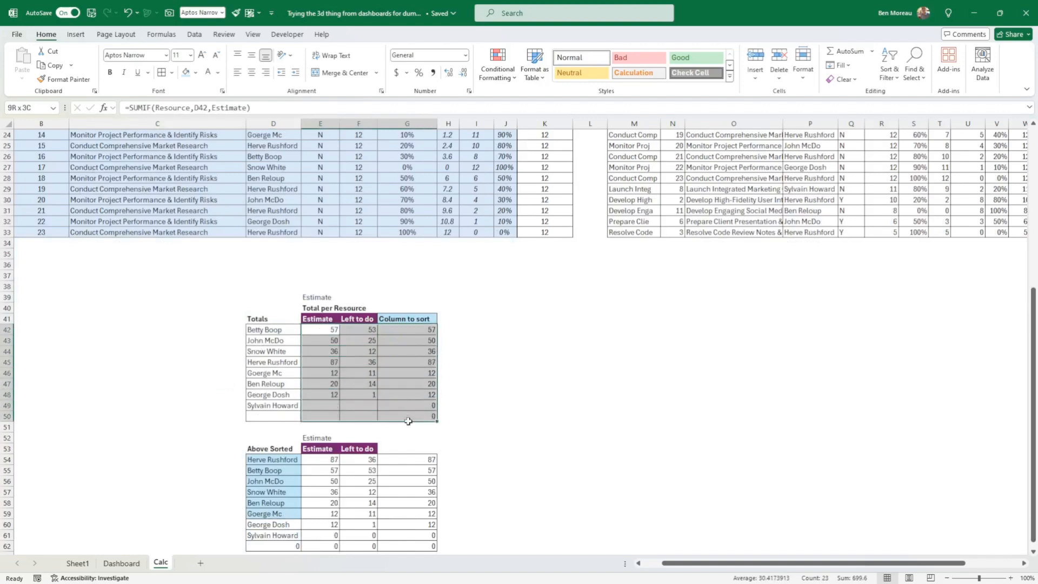
pyautogui.click(253, 76)
pyautogui.click(463, 342)
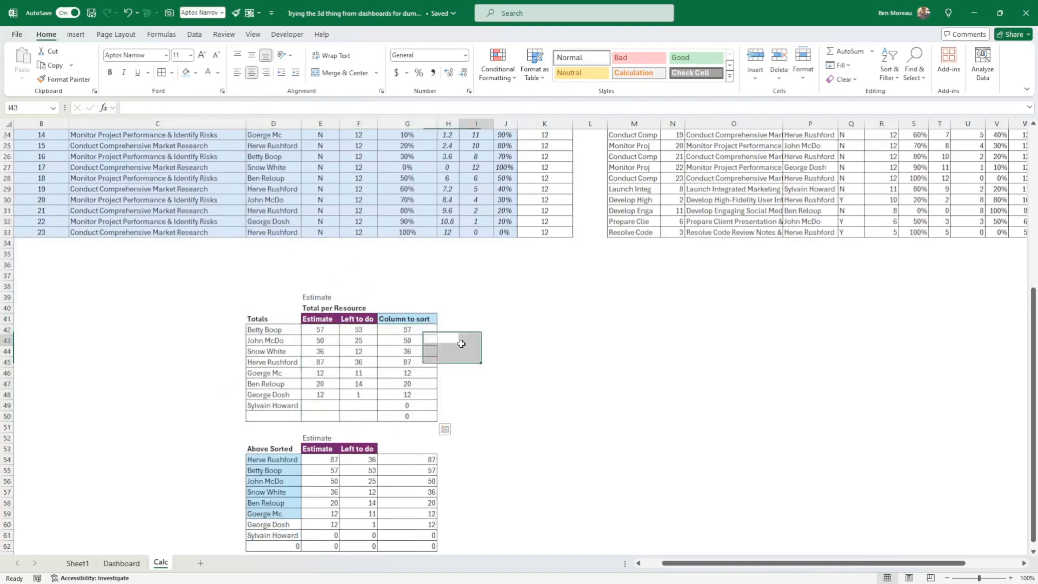
# Step: Review the UNIQUE formula in D42 and the range of resource names it fills in D42:D50
pyautogui.scroll(2, 464, 343)
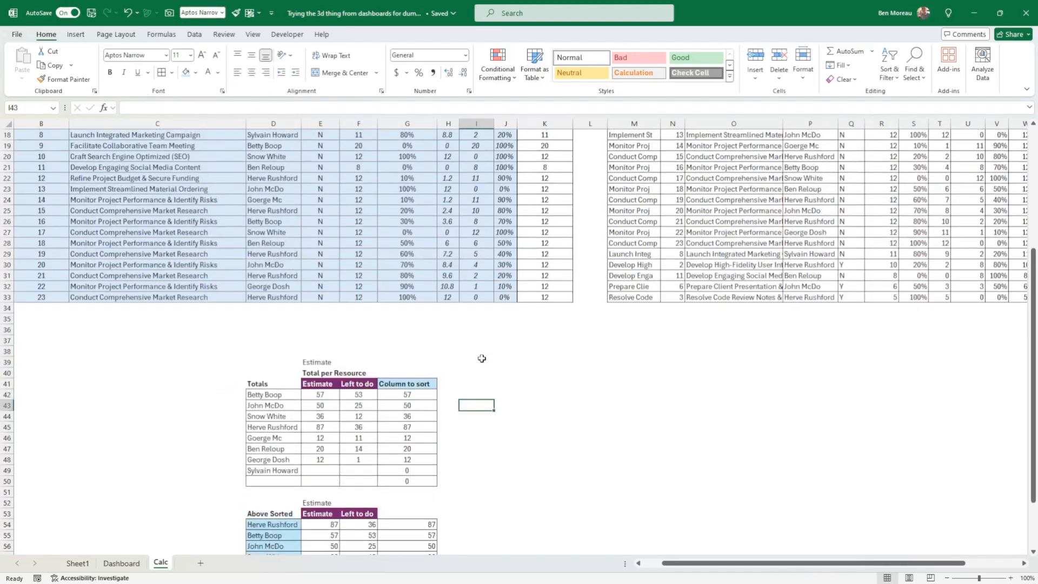
pyautogui.click(284, 395)
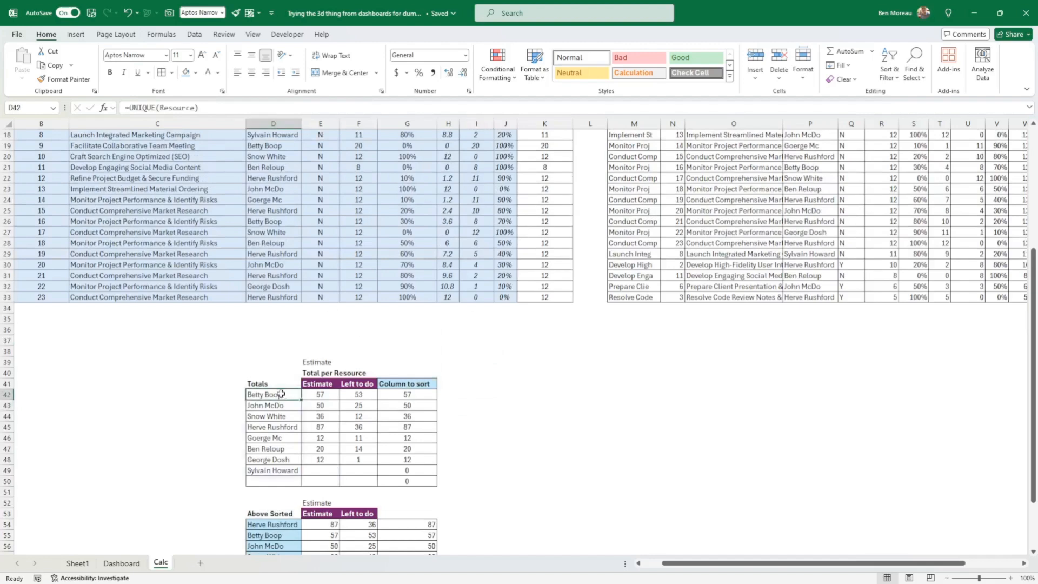
pyautogui.moveTo(281, 394); pyautogui.dragTo(256, 478)
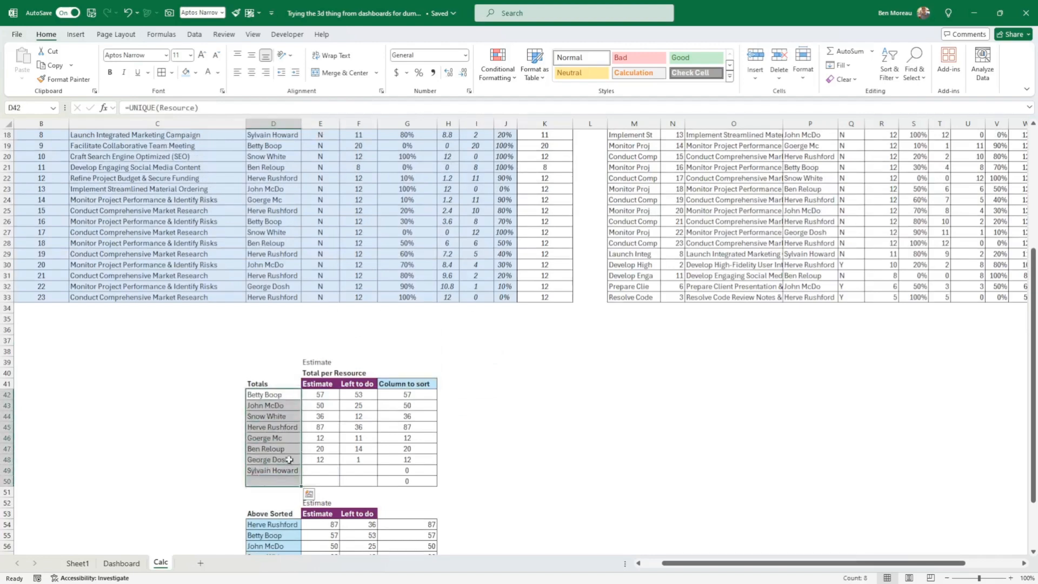
# Step: Examine the SUMIF(Resource,D42,Estimate) formula in E42 and trace its Resource and Estimate ranges in the SORT table
pyautogui.click(321, 394)
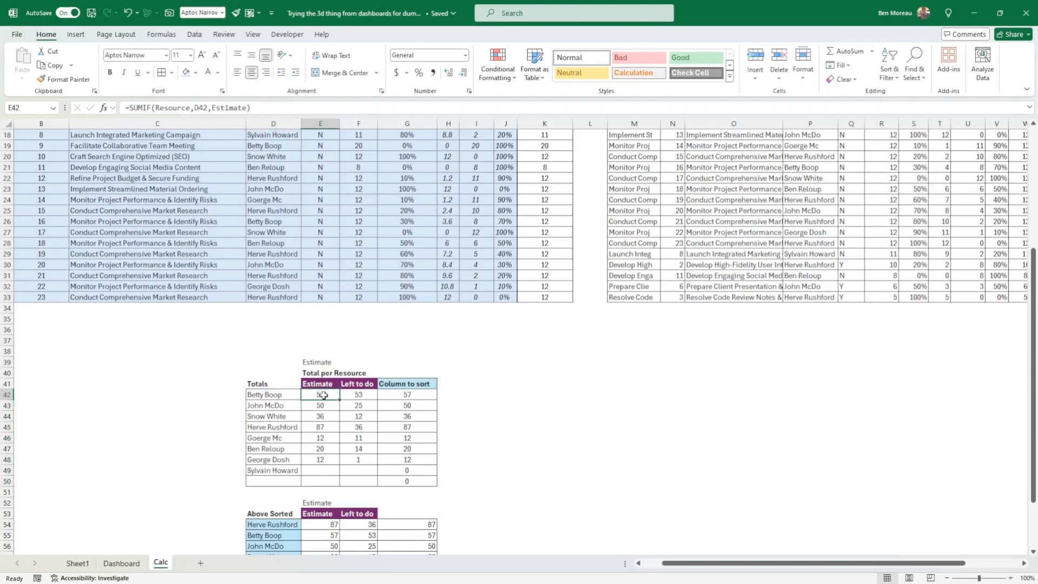
pyautogui.doubleClick(323, 395)
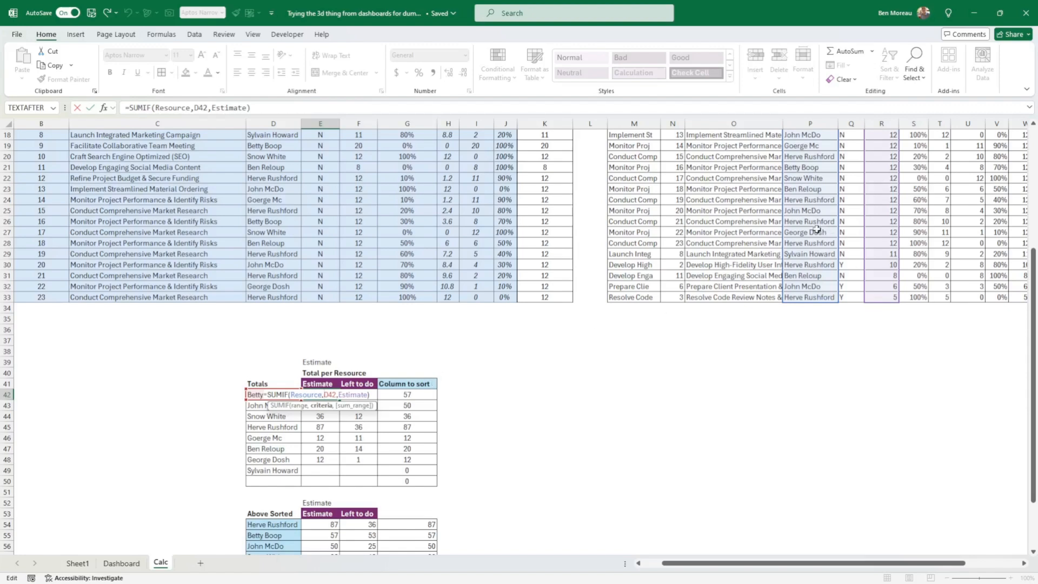
pyautogui.scroll(2, 817, 229)
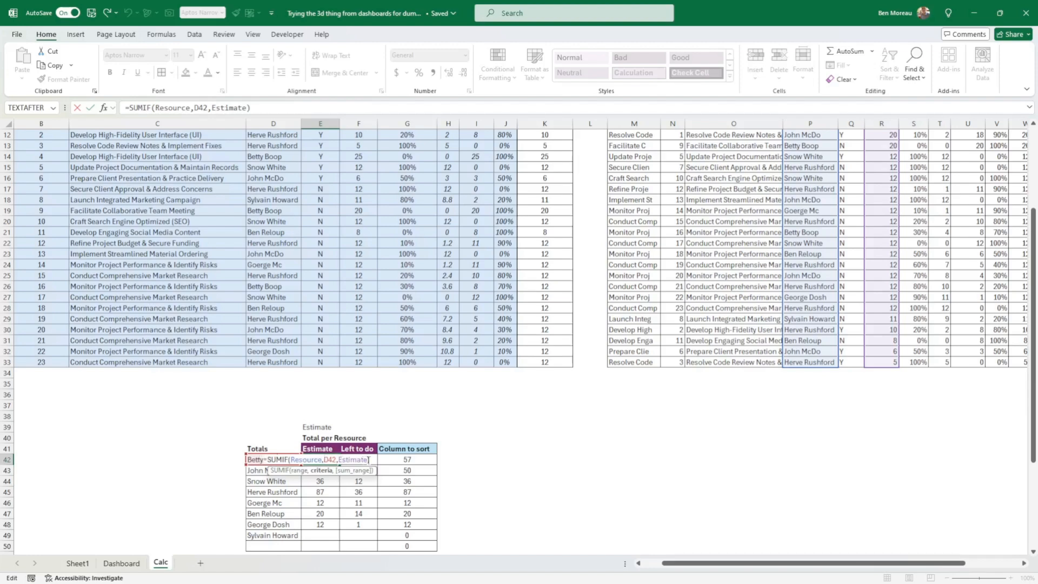
pyautogui.scroll(2, 892, 260)
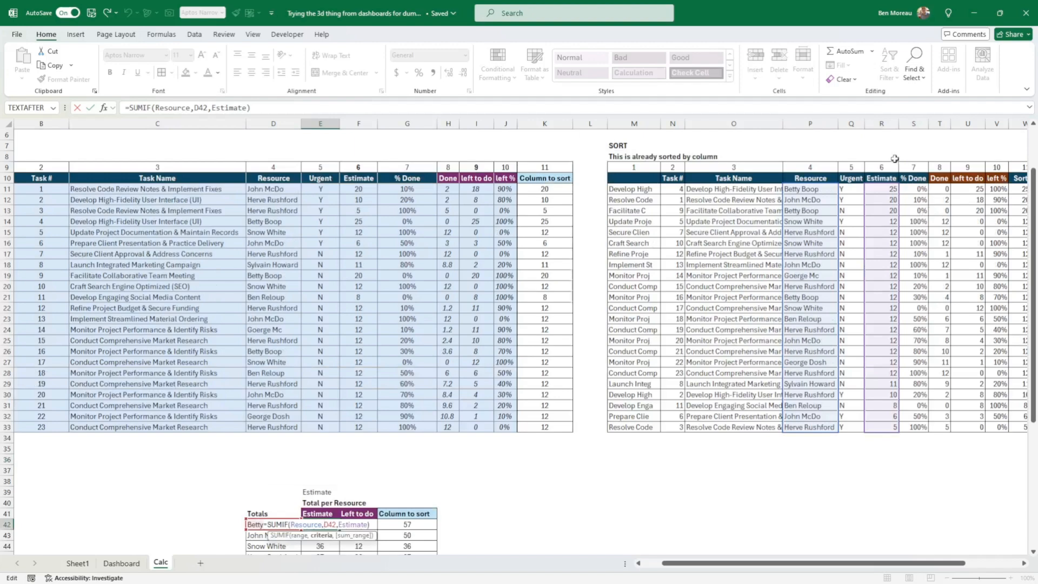
pyautogui.click(90, 107)
pyautogui.scroll(-2, 347, 465)
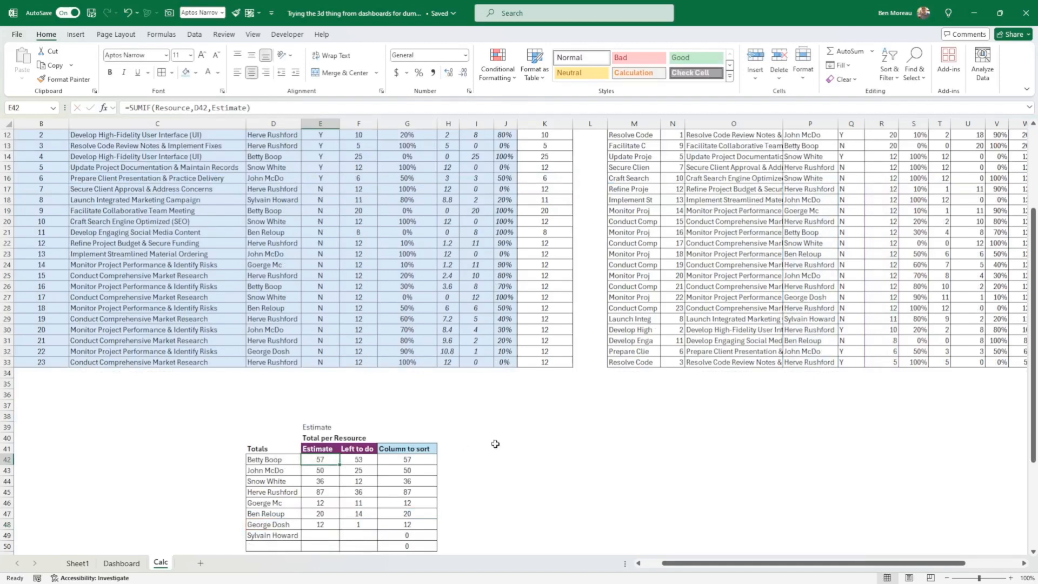
pyautogui.scroll(1, 898, 377)
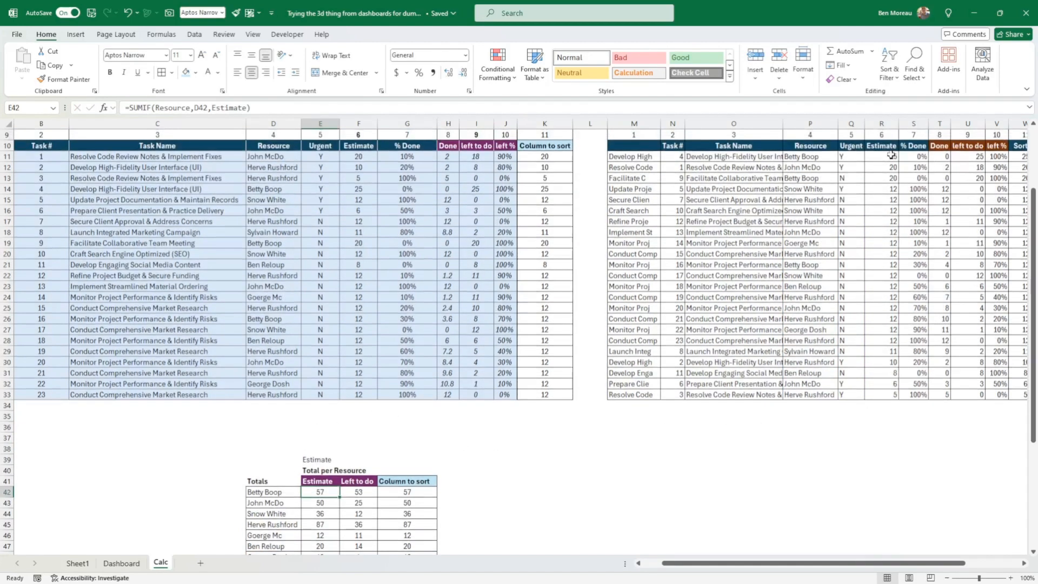
pyautogui.click(896, 420)
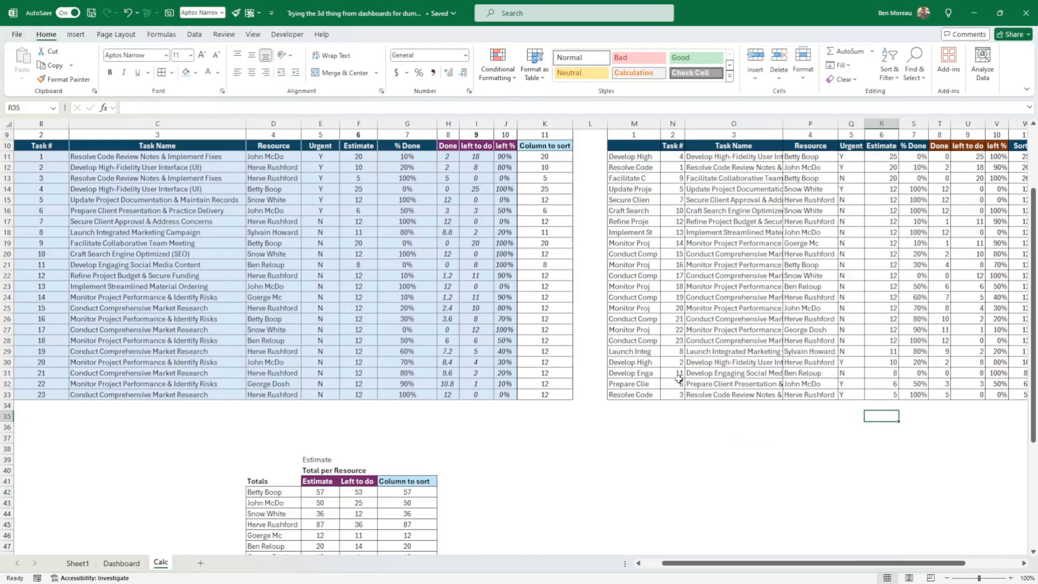
pyautogui.scroll(-1, 680, 377)
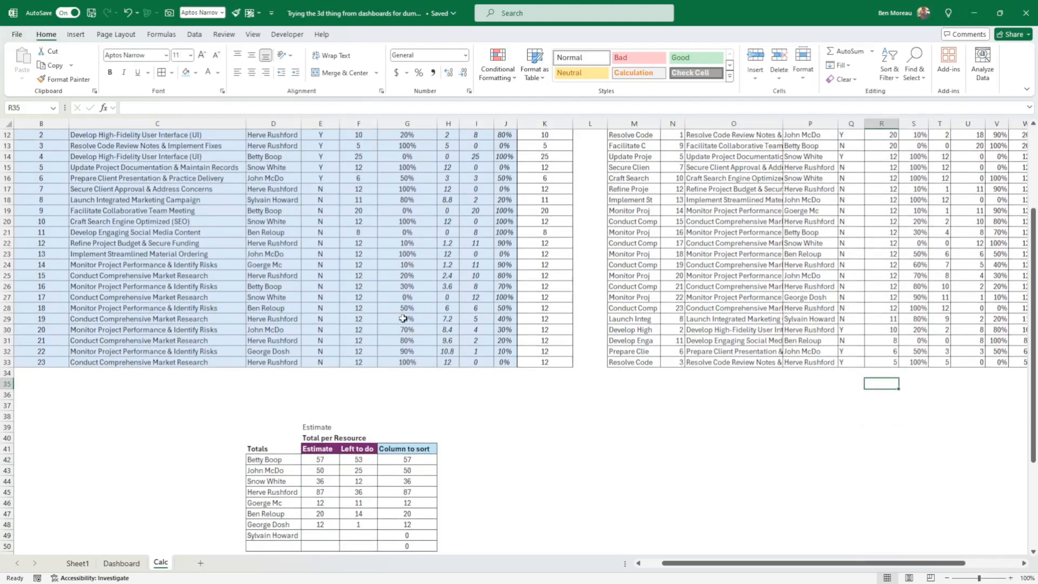
pyautogui.scroll(1, 403, 318)
pyautogui.scroll(-3, 426, 358)
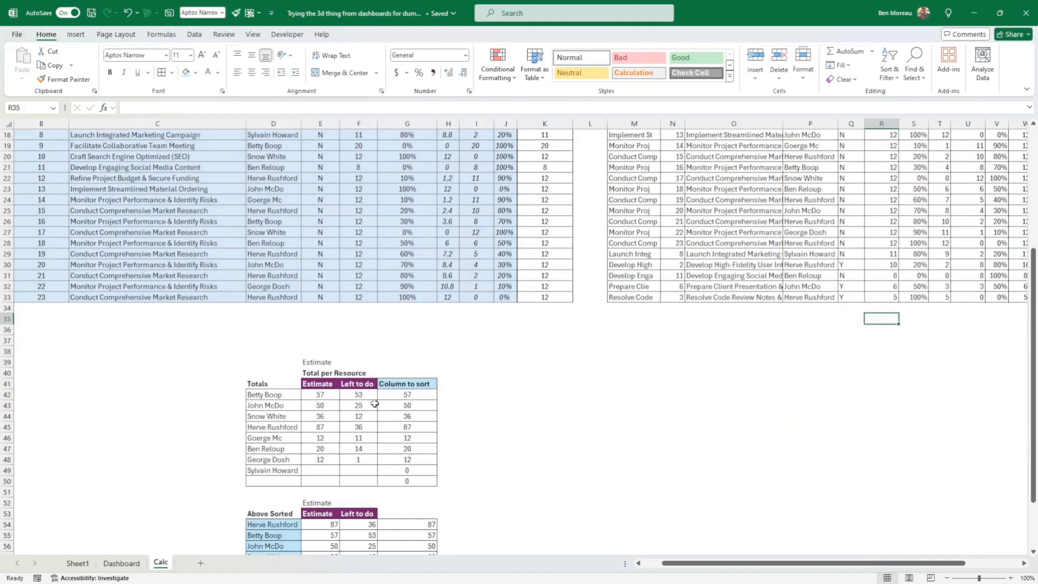
# Step: Examine the SUMIF(Resource,D42,left_to_do) formula in F42 and trace its Resource and left to do ranges in the SORT table
pyautogui.click(357, 394)
pyautogui.doubleClick(362, 393)
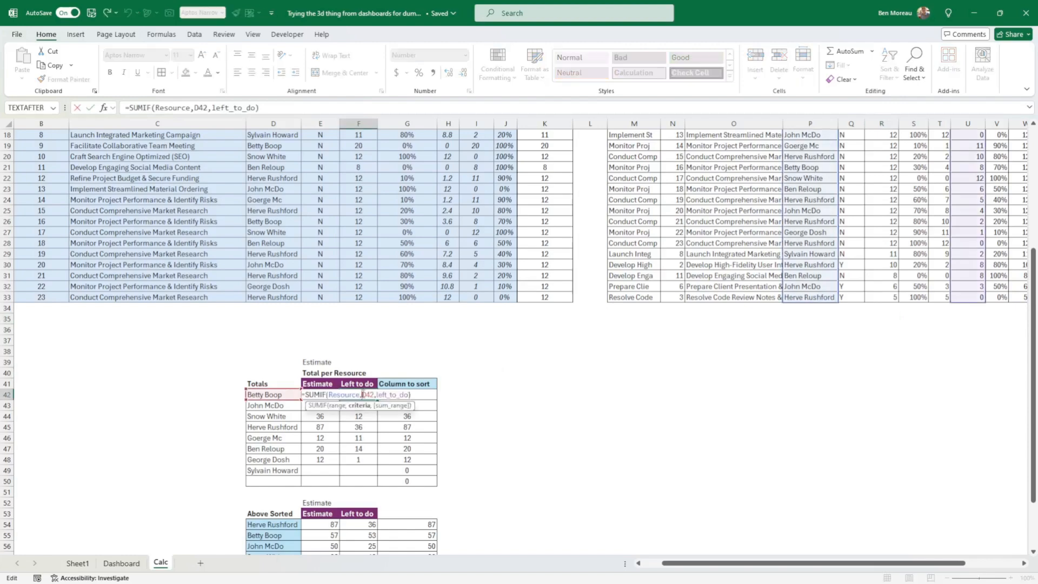
pyautogui.scroll(3, 832, 352)
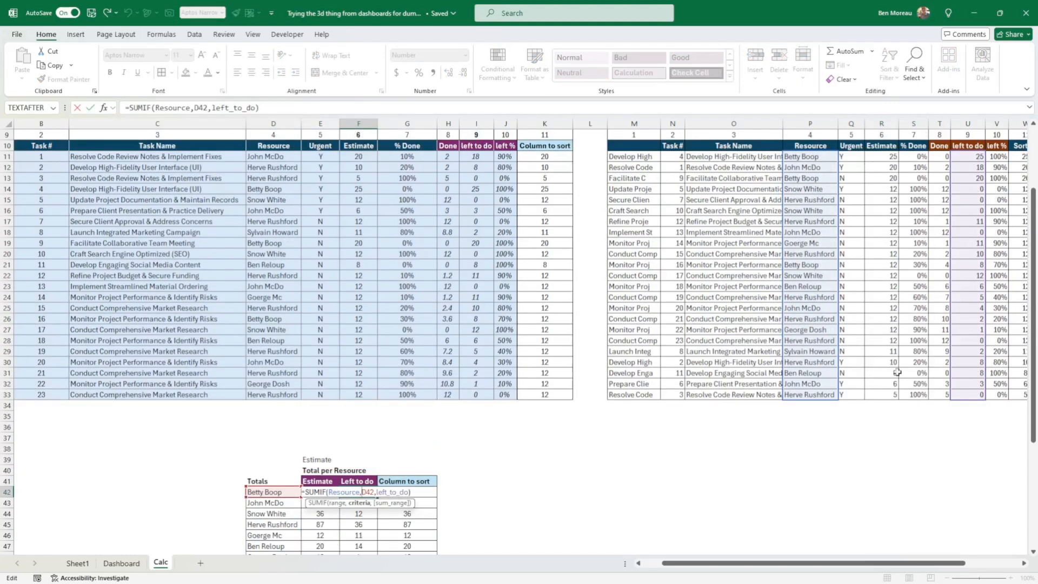
pyautogui.click(90, 108)
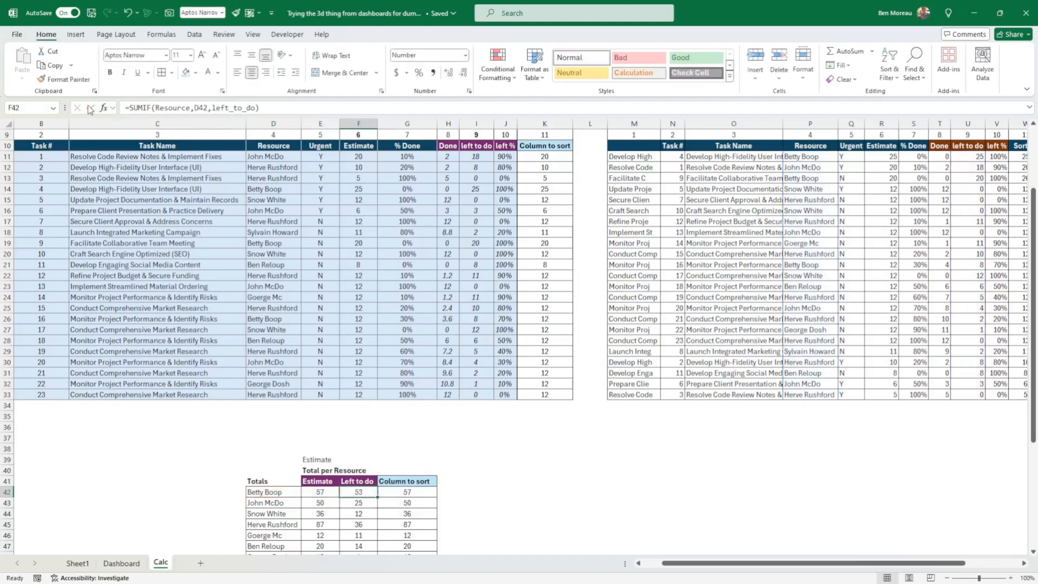
pyautogui.click(485, 492)
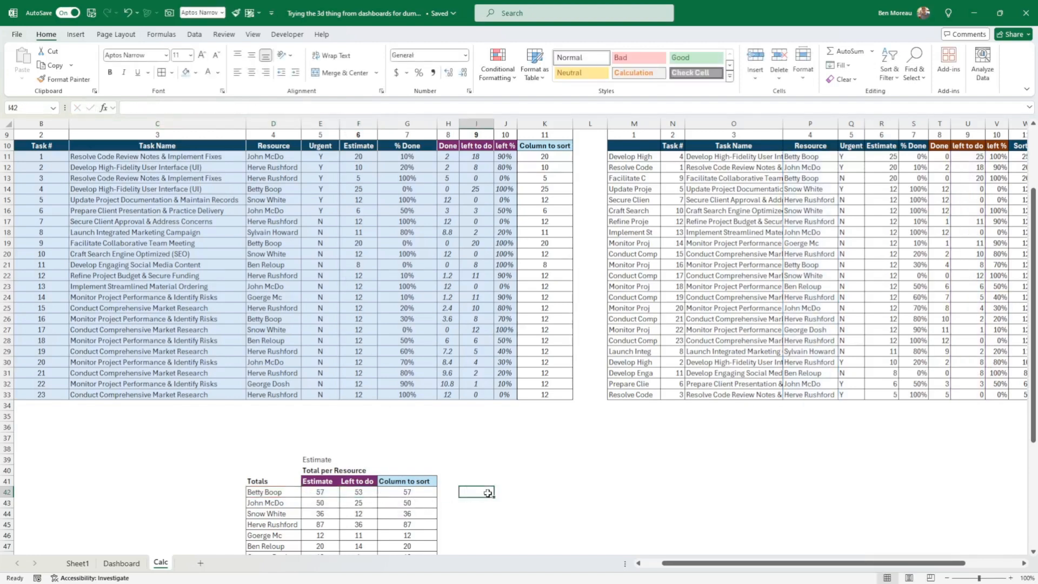
# Step: Check the IF formula behind the task table's Column to sort in K11
pyautogui.scroll(-1, 519, 478)
pyautogui.scroll(4, 528, 474)
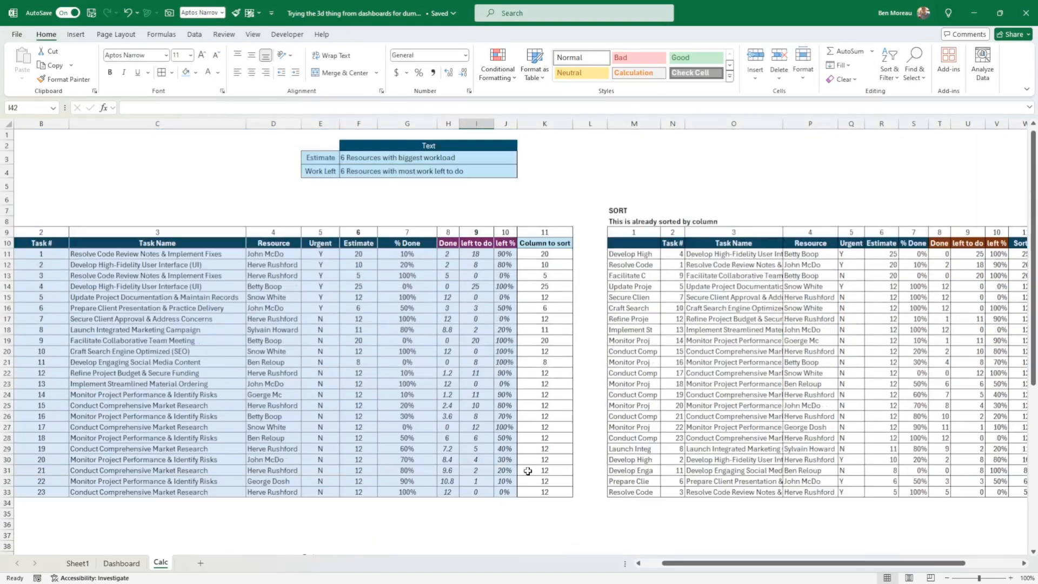
pyautogui.click(544, 243)
pyautogui.click(544, 254)
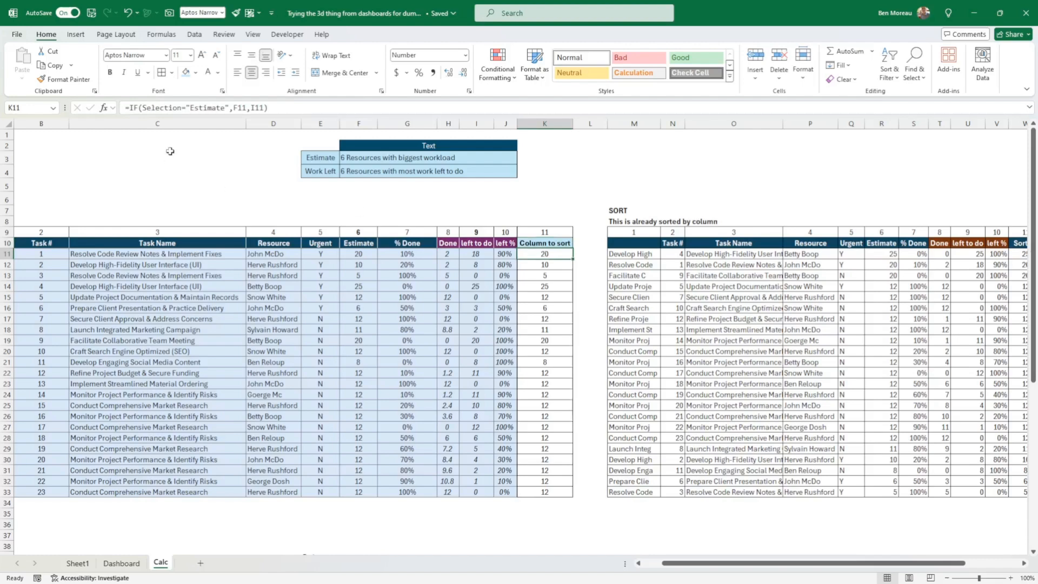
# Step: Examine the IF(Selection="Estimate",E42,F42) formula in G42 and its copies down the Totals table's Column to sort, G42:G50
pyautogui.scroll(-8, 449, 303)
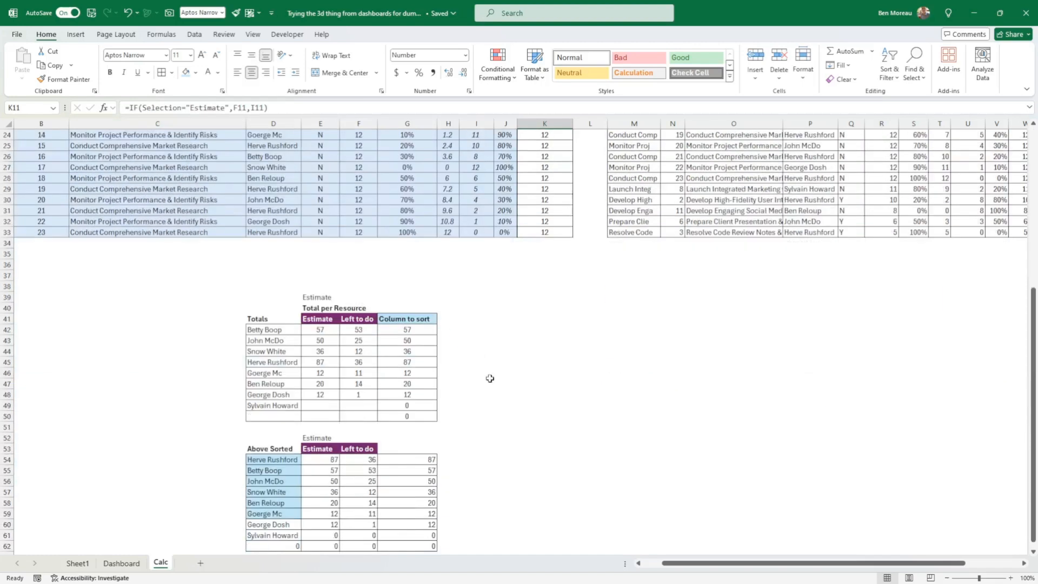
pyautogui.click(487, 374)
pyautogui.click(402, 329)
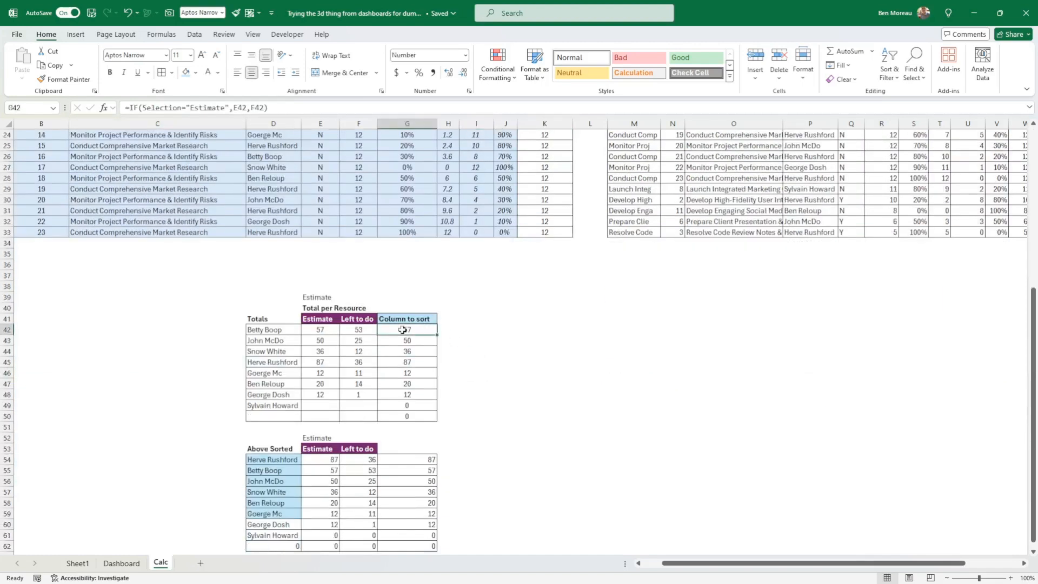
pyautogui.doubleClick(403, 330)
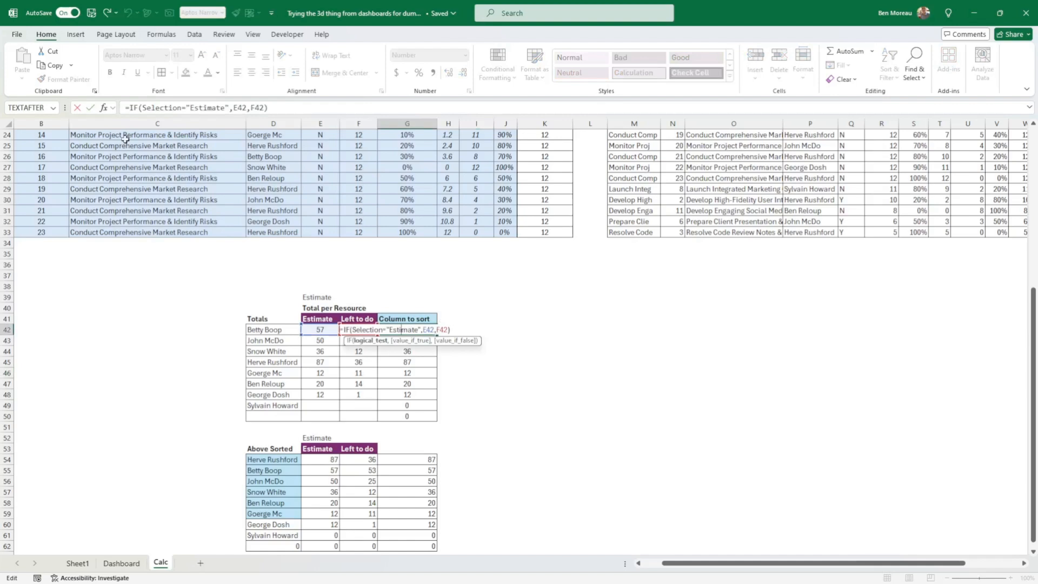
pyautogui.click(90, 107)
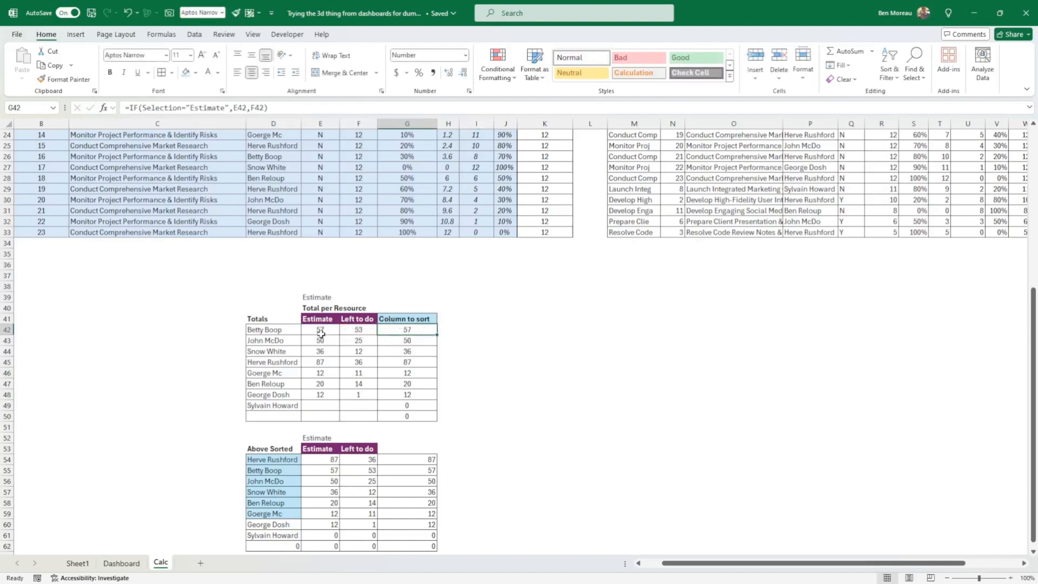
pyautogui.click(354, 330)
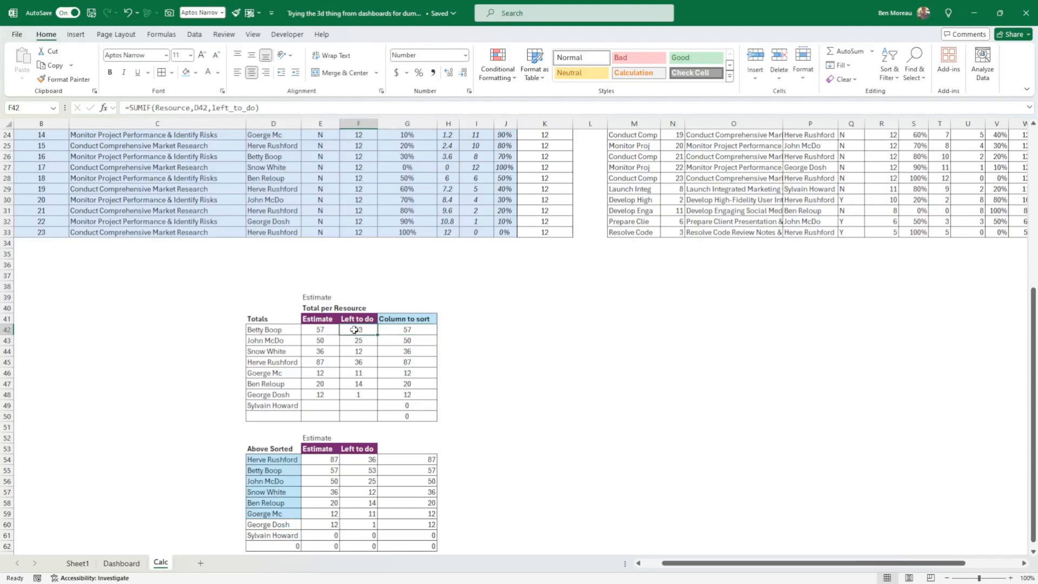
pyautogui.click(410, 331)
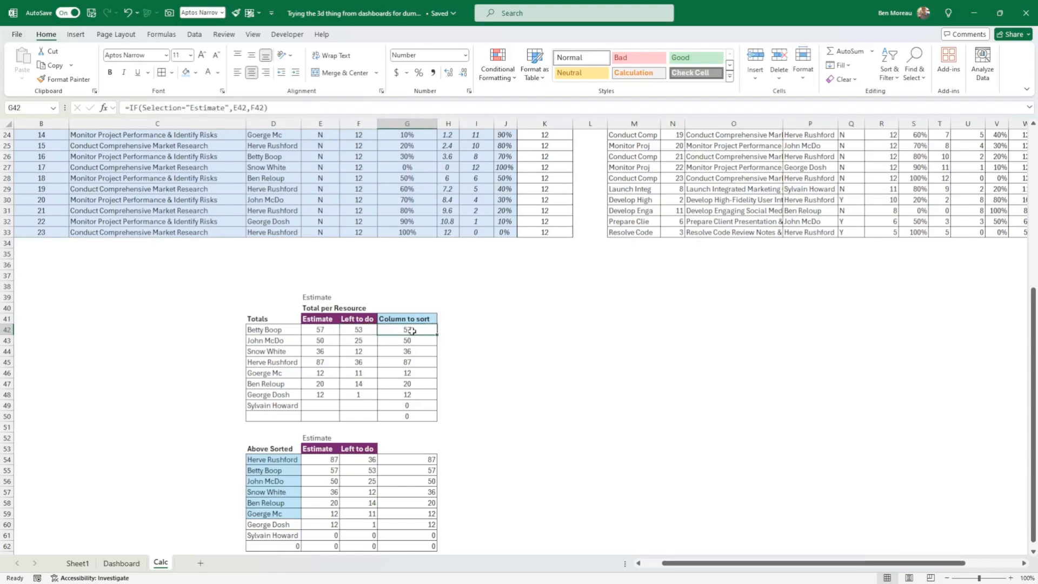
pyautogui.moveTo(411, 330); pyautogui.dragTo(409, 416)
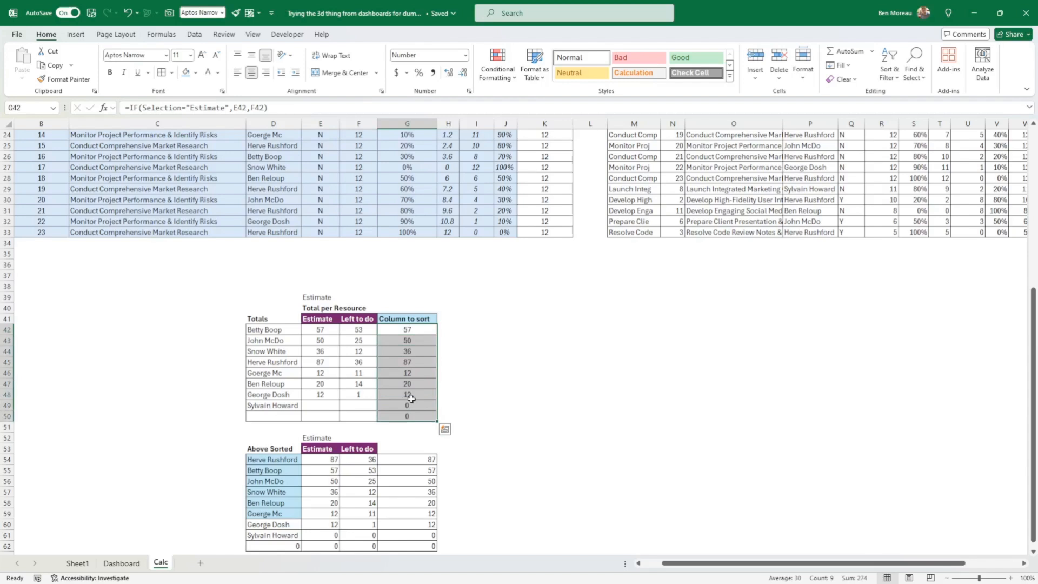
pyautogui.click(418, 330)
pyautogui.moveTo(418, 330); pyautogui.dragTo(414, 413)
pyautogui.click(419, 414)
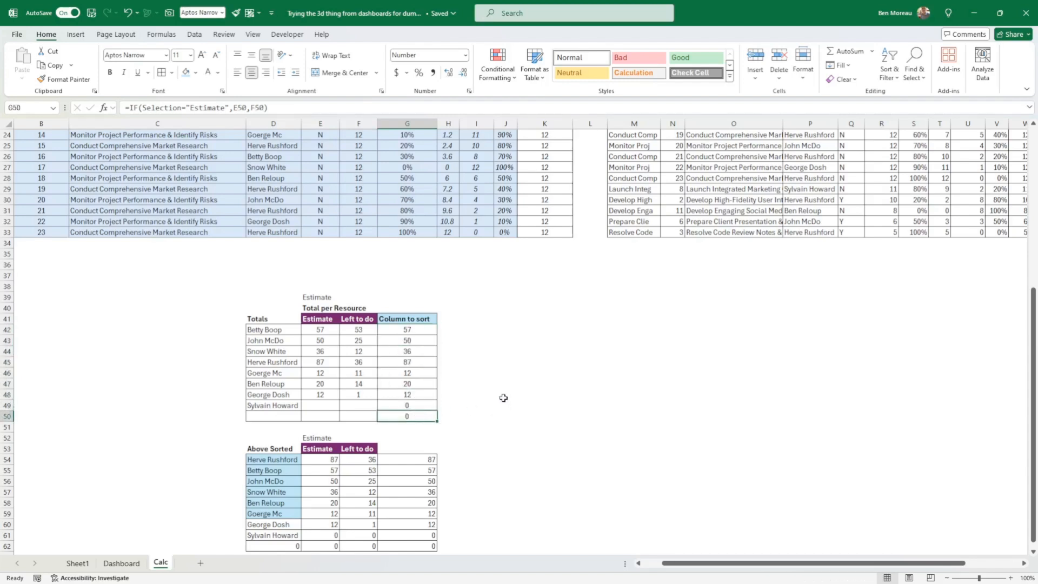
# Step: Examine the SORT(D42:G50,4,-1) formula in D54 and the Totals range it sorts into the Above Sorted table
pyautogui.scroll(-2, 513, 399)
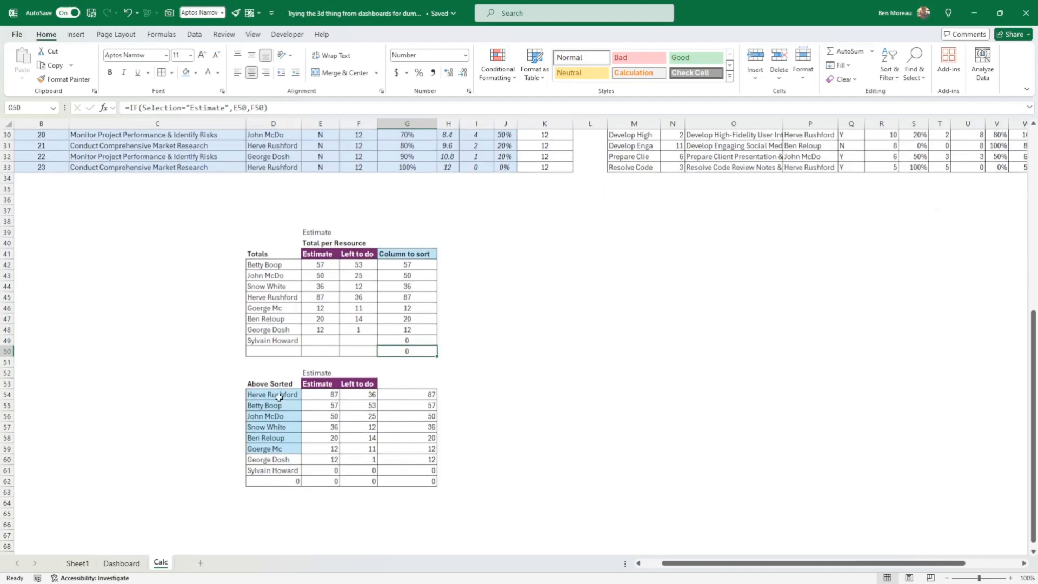
pyautogui.click(274, 394)
pyautogui.doubleClick(273, 393)
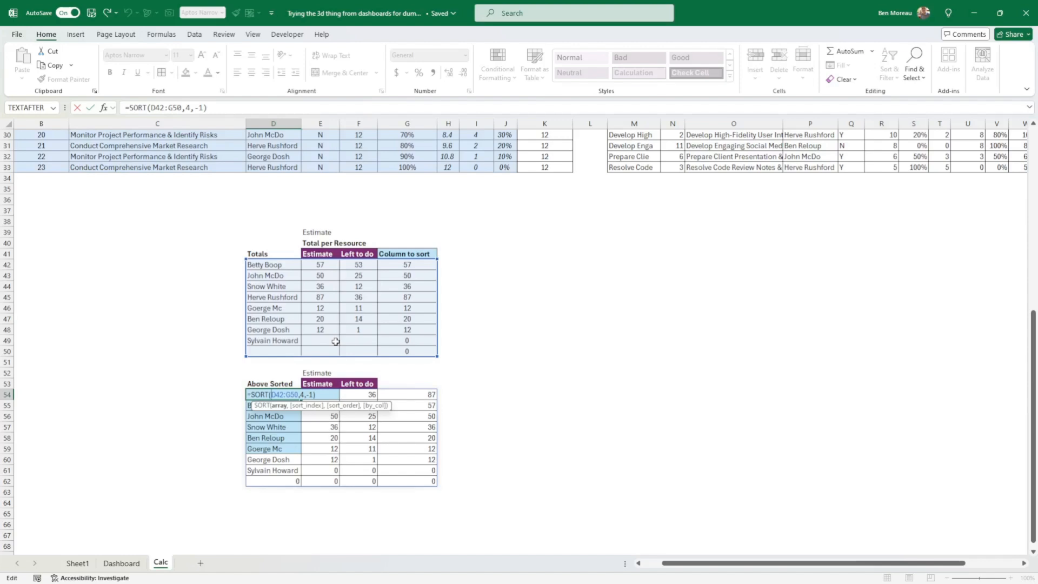
pyautogui.press('Return')
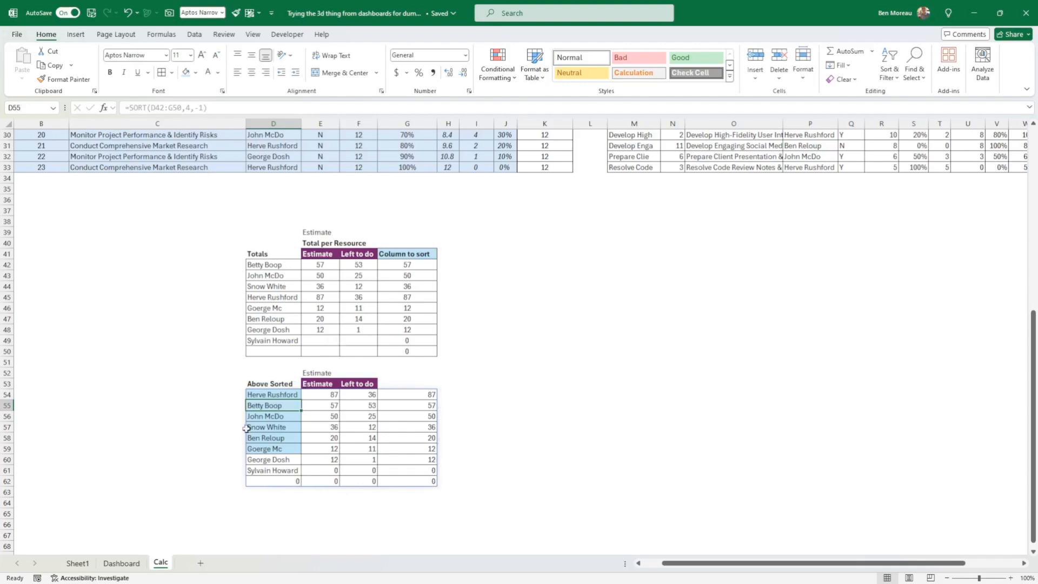
pyautogui.click(274, 392)
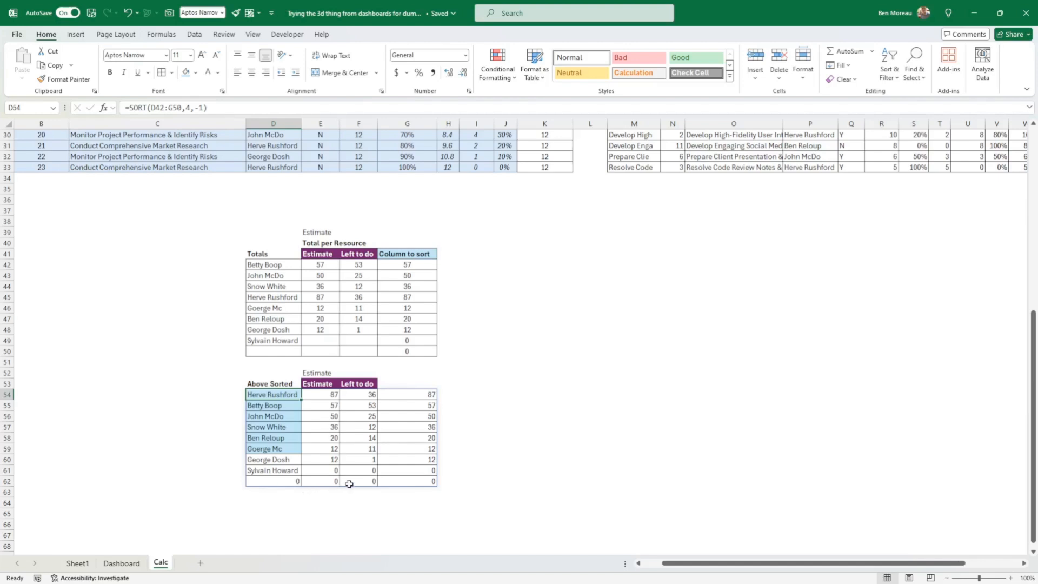
pyautogui.doubleClick(274, 395)
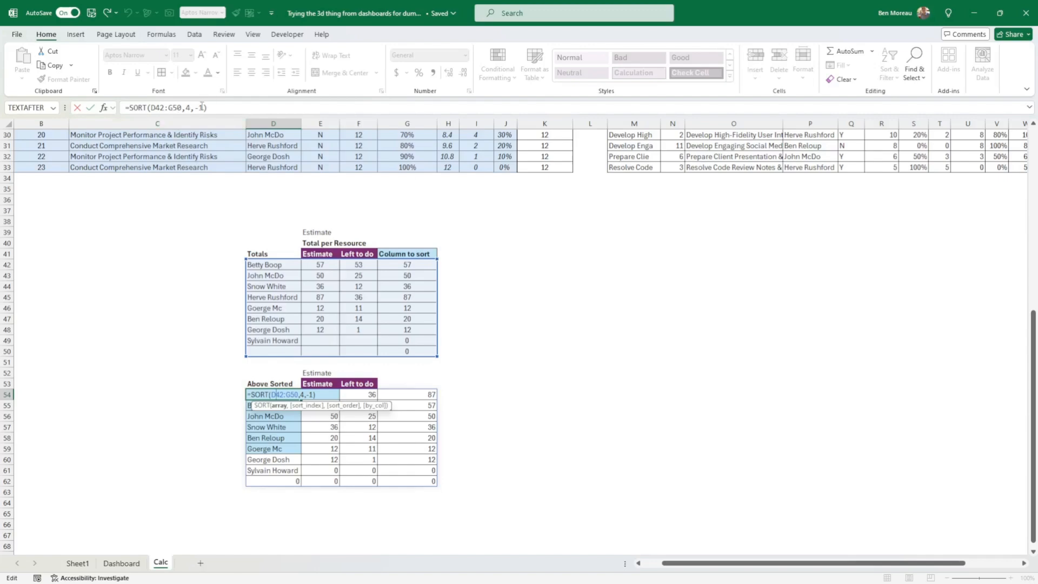
pyautogui.click(90, 108)
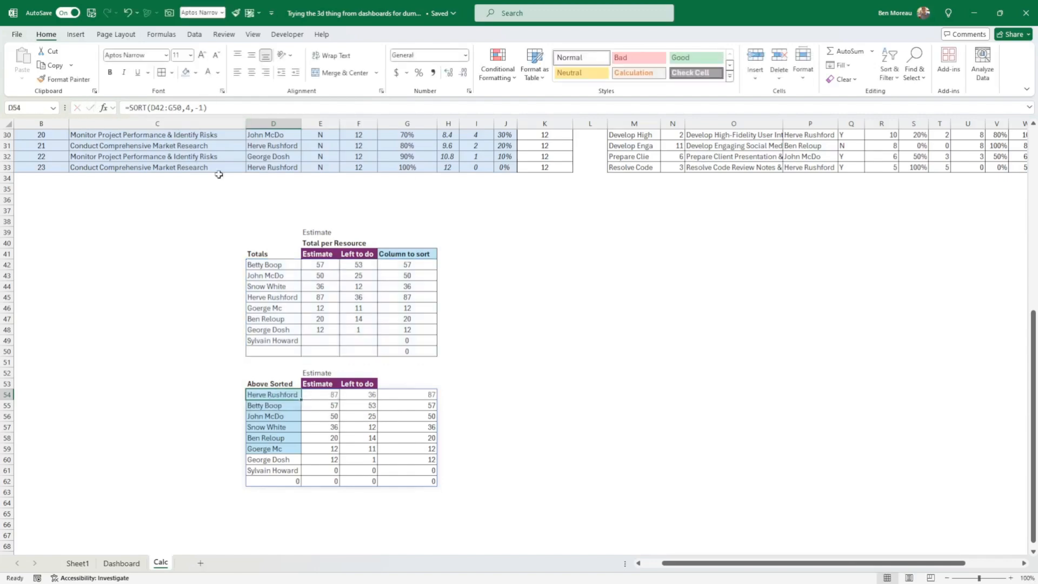
# Step: Compare it with the task table's SORT(A11:K33,11,-1) formula in M11, and review the Above Sorted table's sort column G54:G62
pyautogui.scroll(8, 632, 414)
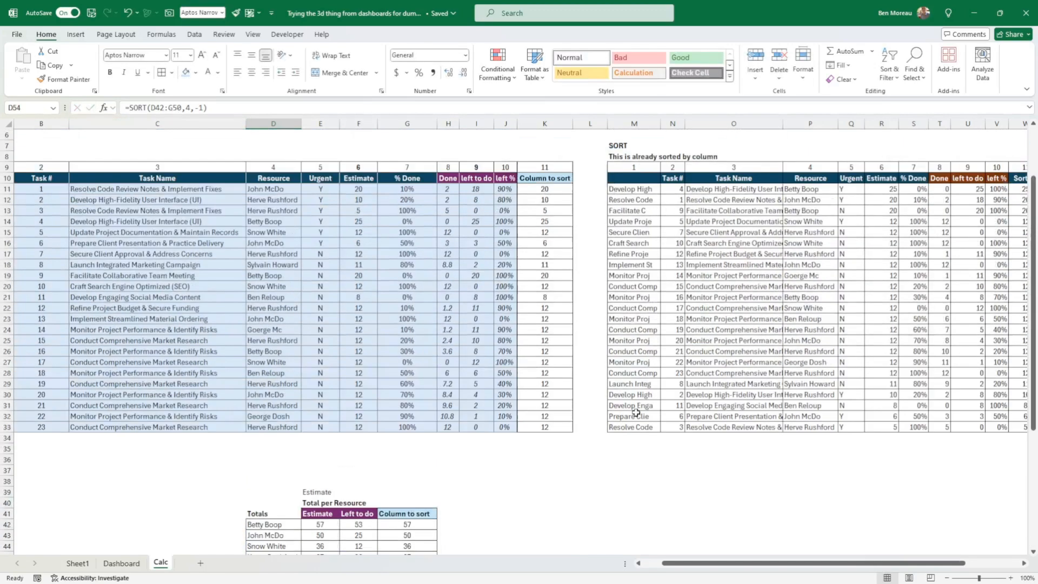
pyautogui.click(631, 188)
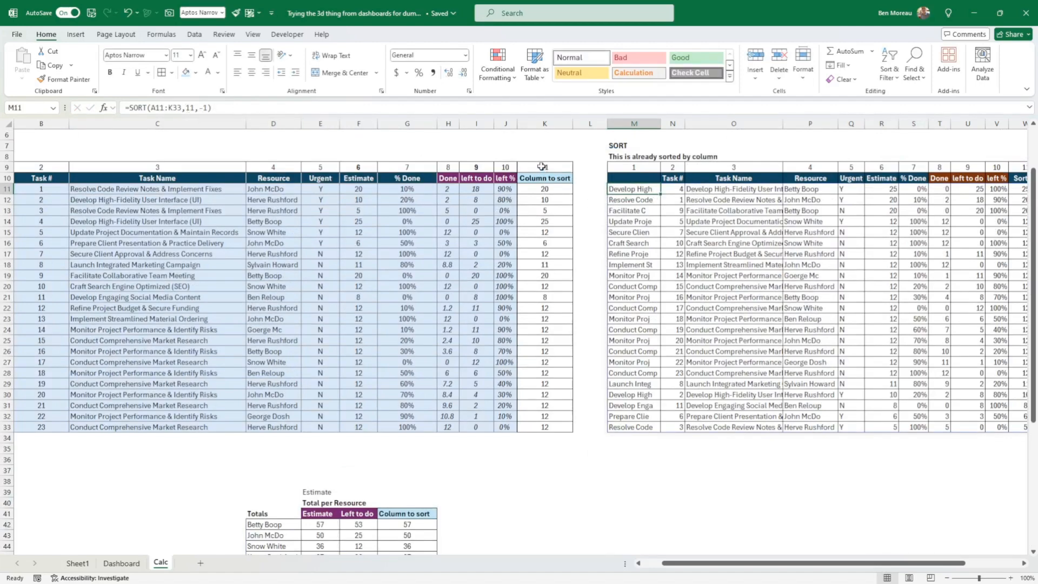
pyautogui.scroll(-7, 477, 505)
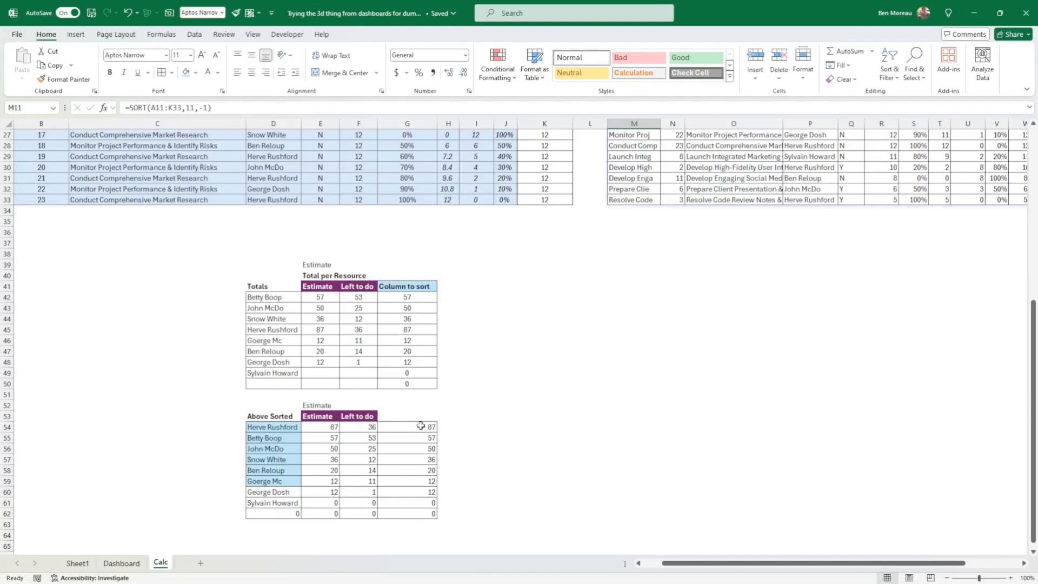
pyautogui.moveTo(419, 427); pyautogui.dragTo(471, 505)
pyautogui.click(472, 505)
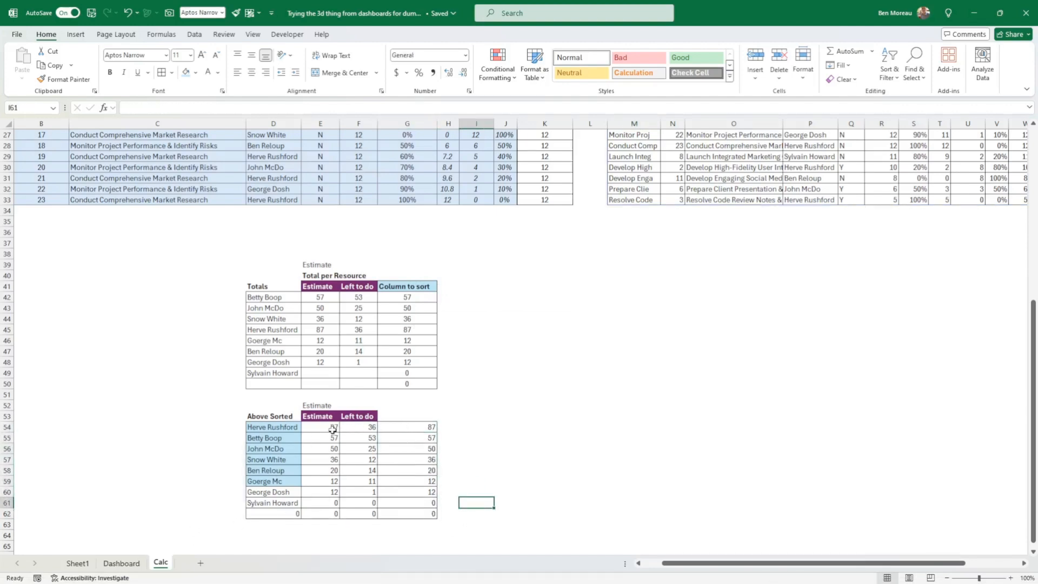
pyautogui.moveTo(424, 426); pyautogui.dragTo(414, 512)
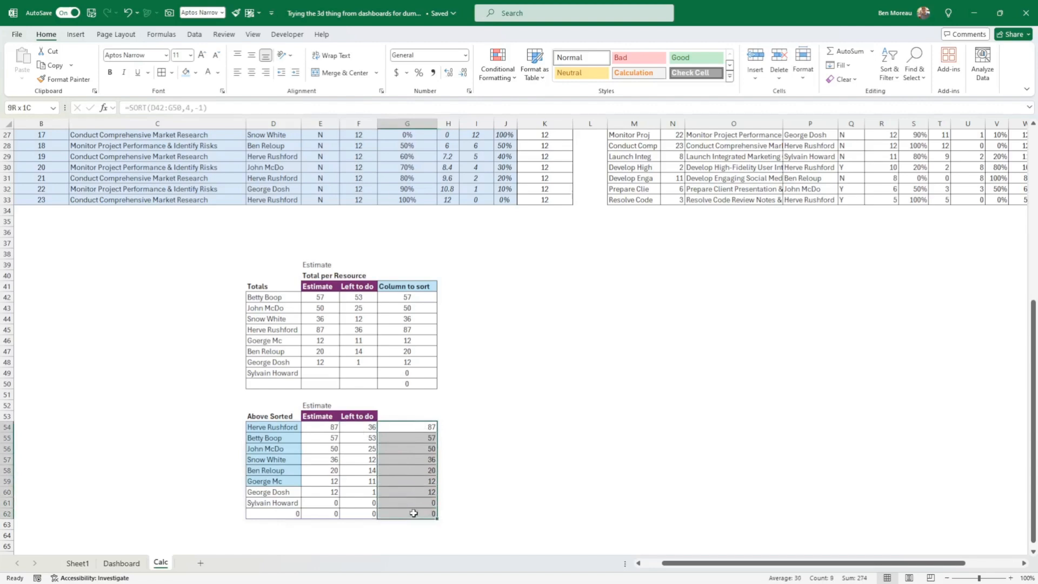
pyautogui.click(466, 514)
# Step: Switch the measure selector on the Dashboard sheet to Work Left
pyautogui.click(121, 563)
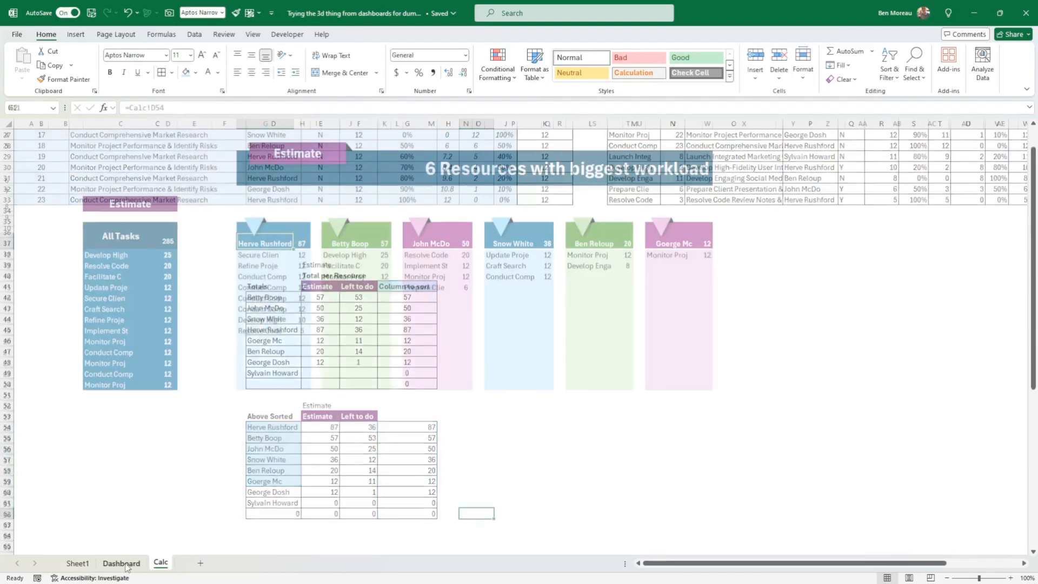
pyautogui.click(162, 208)
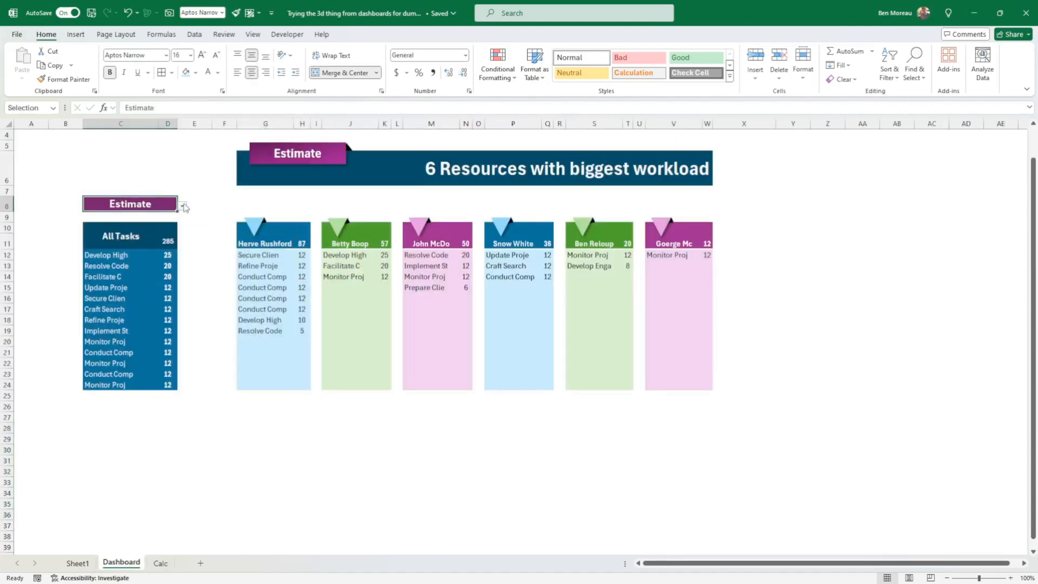
pyautogui.click(184, 207)
pyautogui.click(160, 224)
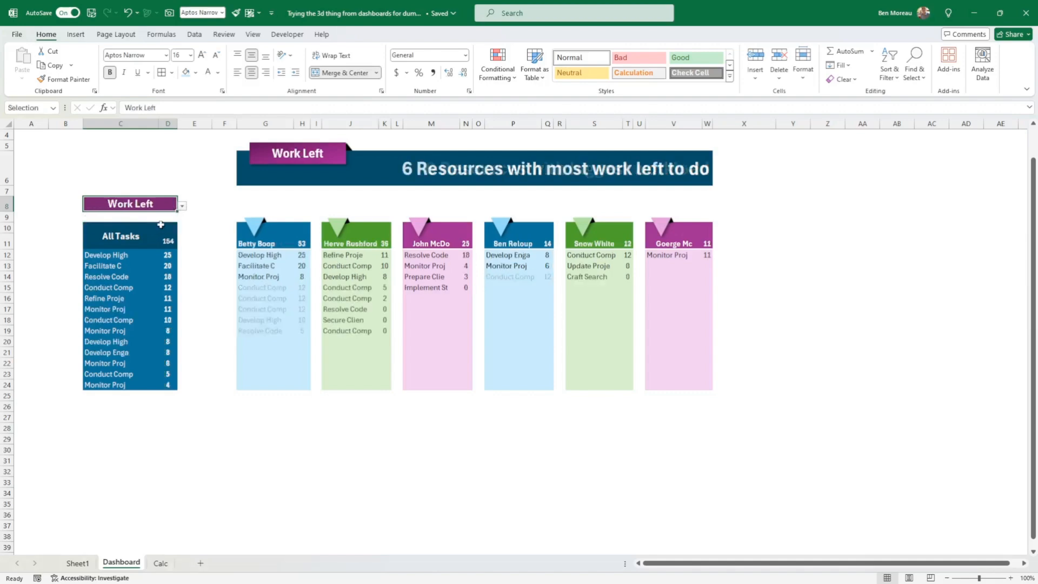
pyautogui.click(205, 415)
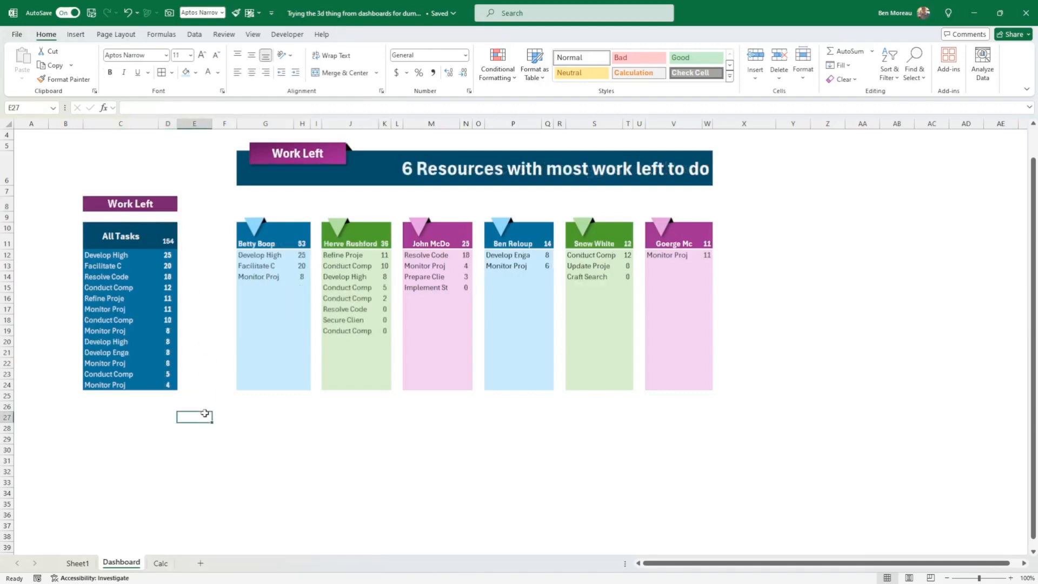
# Step: Centre the values in the Above Sorted table's sort column, G54:G62, on the Calc sheet
pyautogui.click(160, 563)
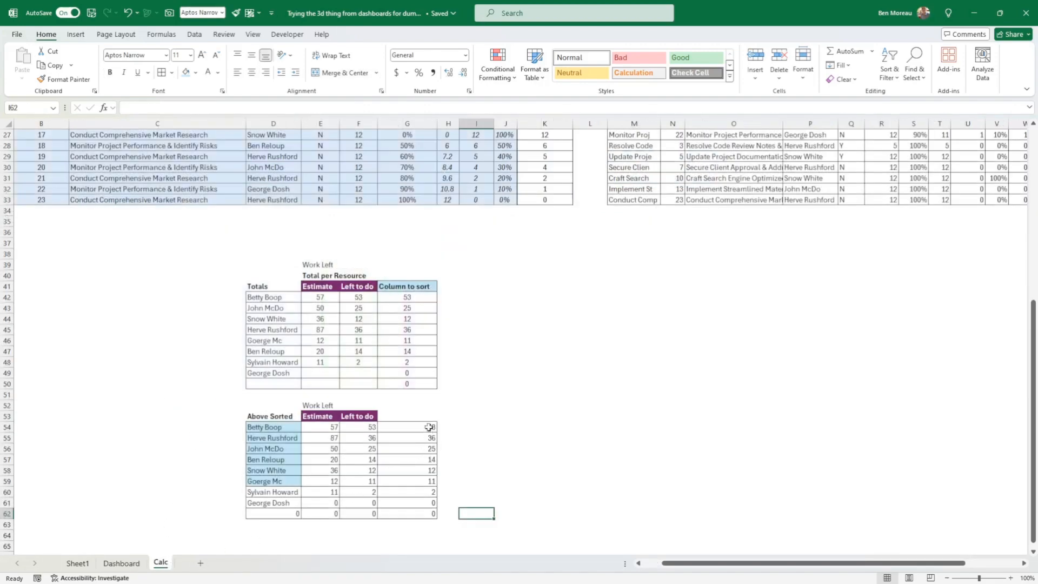
pyautogui.moveTo(429, 427); pyautogui.dragTo(425, 518)
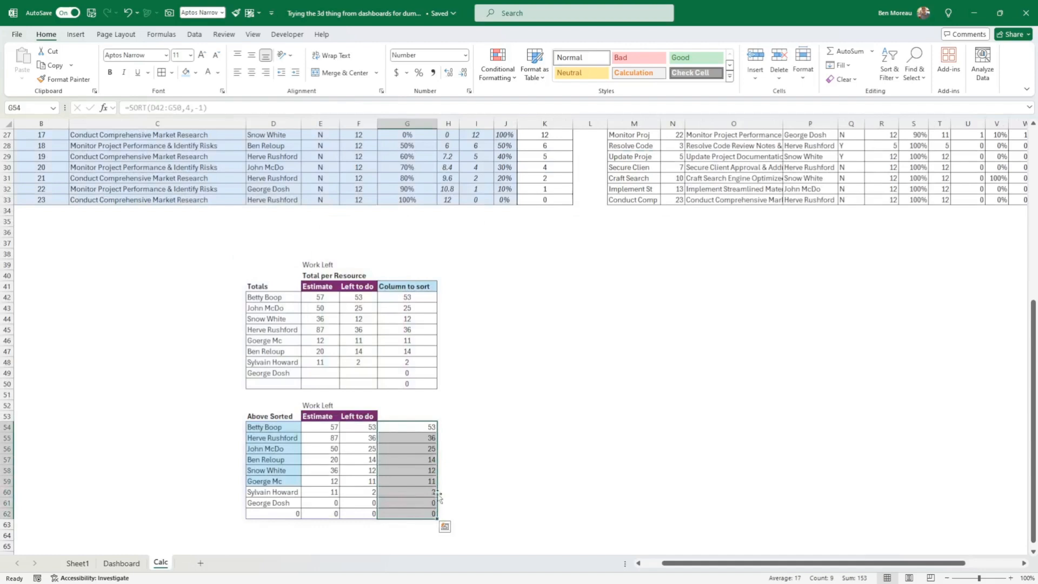
pyautogui.click(251, 72)
pyautogui.click(535, 385)
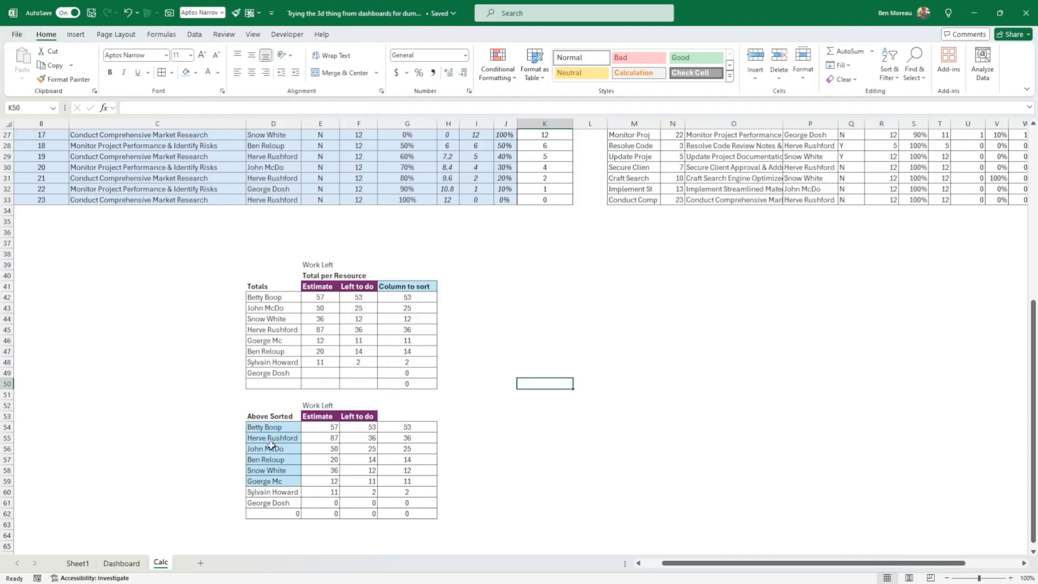
# Step: Trace the first resource header on the Dashboard, G11, to its source cell D54 on the Calc sheet
pyautogui.click(268, 428)
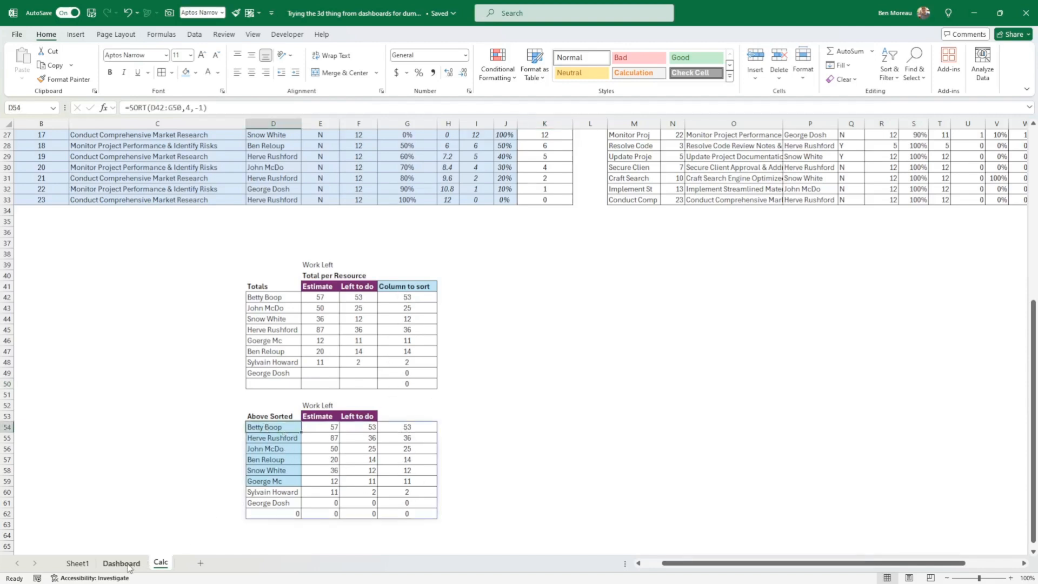
pyautogui.click(123, 563)
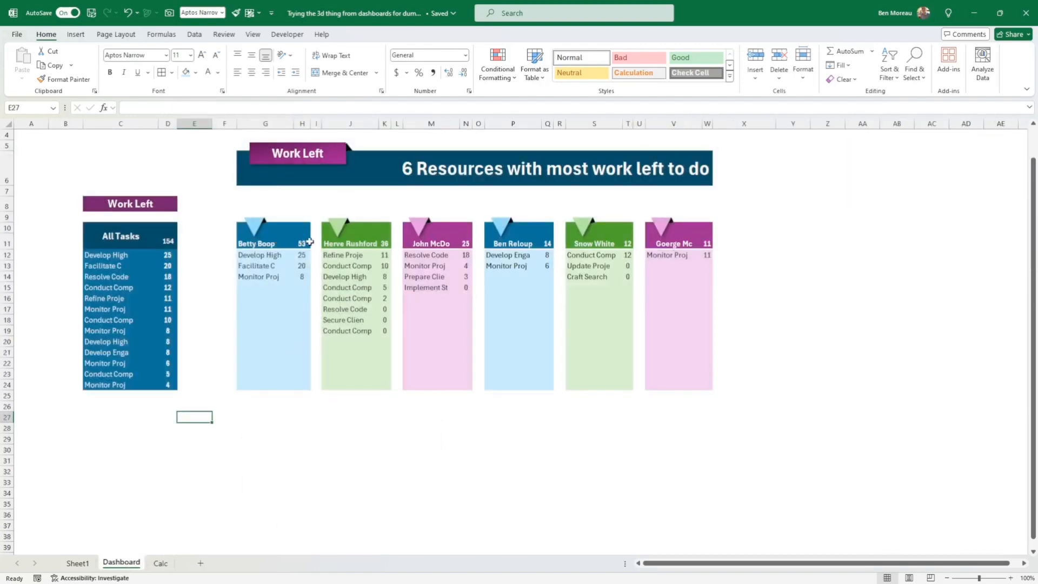
pyautogui.click(260, 244)
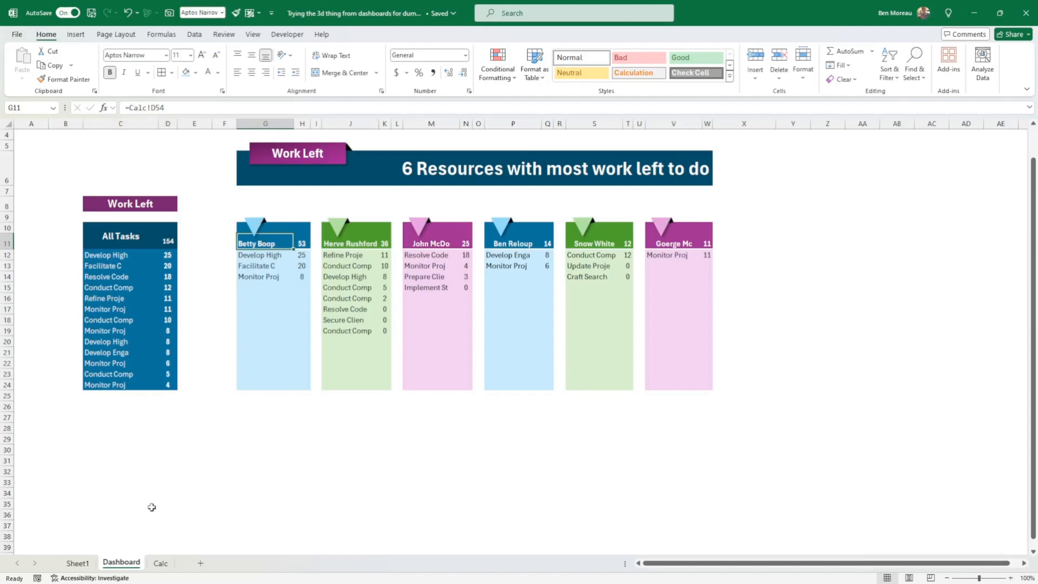
pyautogui.click(161, 562)
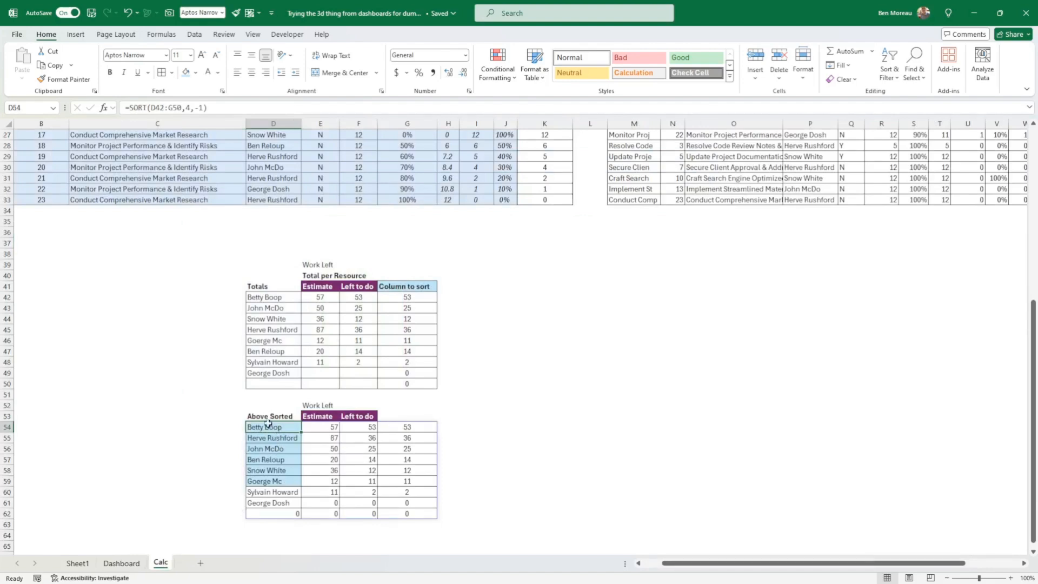
pyautogui.click(121, 562)
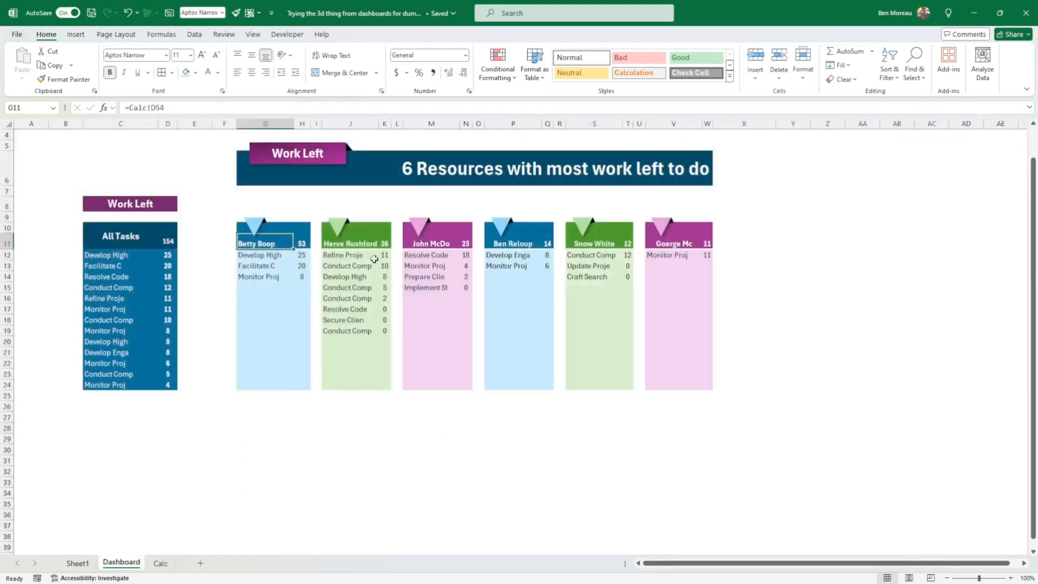
# Step: Re-enter the second resource header in Dashboard cell J11 as a link to D55 on the Calc sheet
pyautogui.click(346, 248)
pyautogui.write('=')
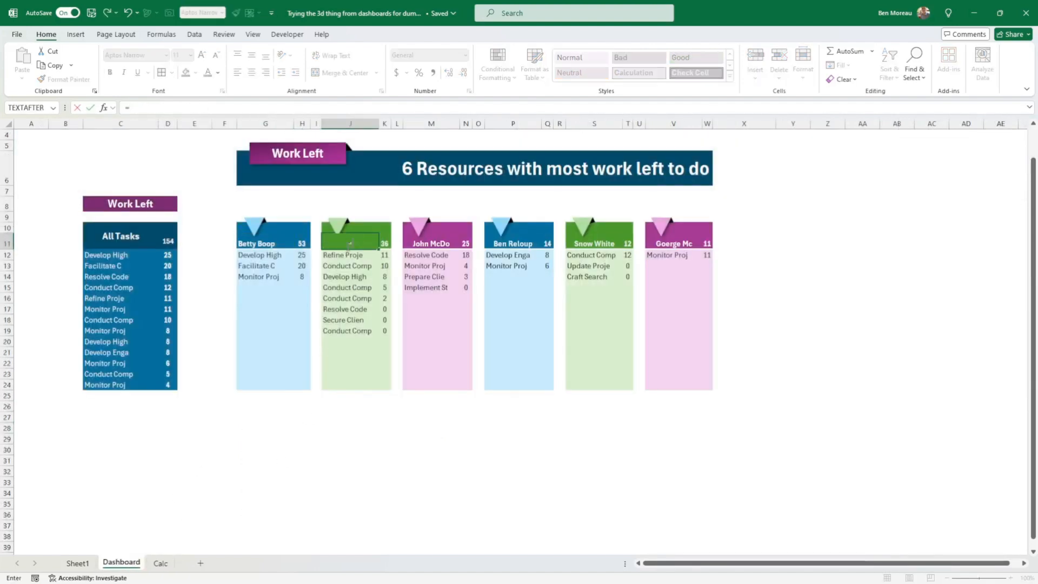
pyautogui.click(161, 563)
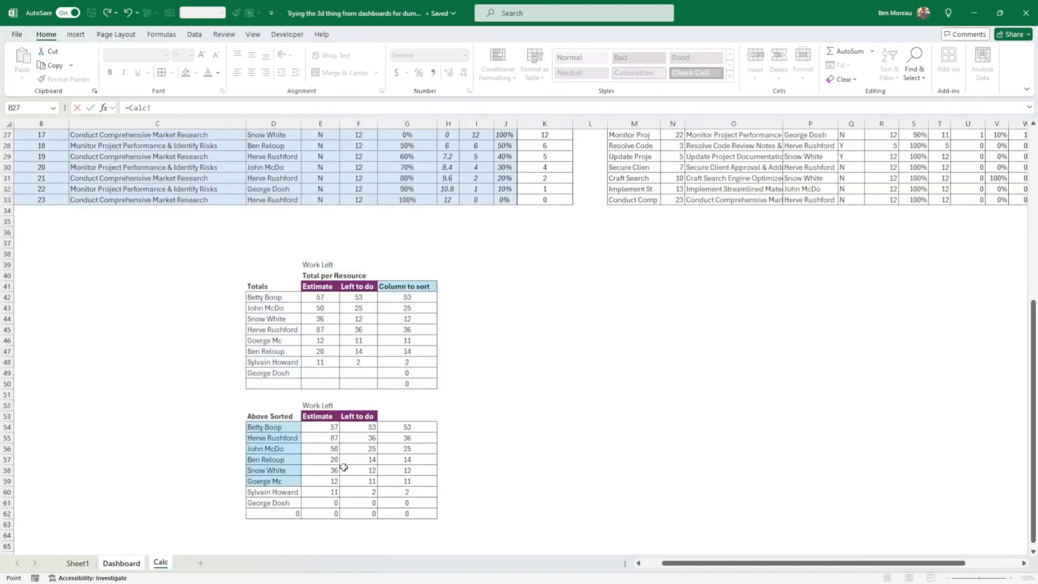
pyautogui.click(286, 439)
pyautogui.press('Return')
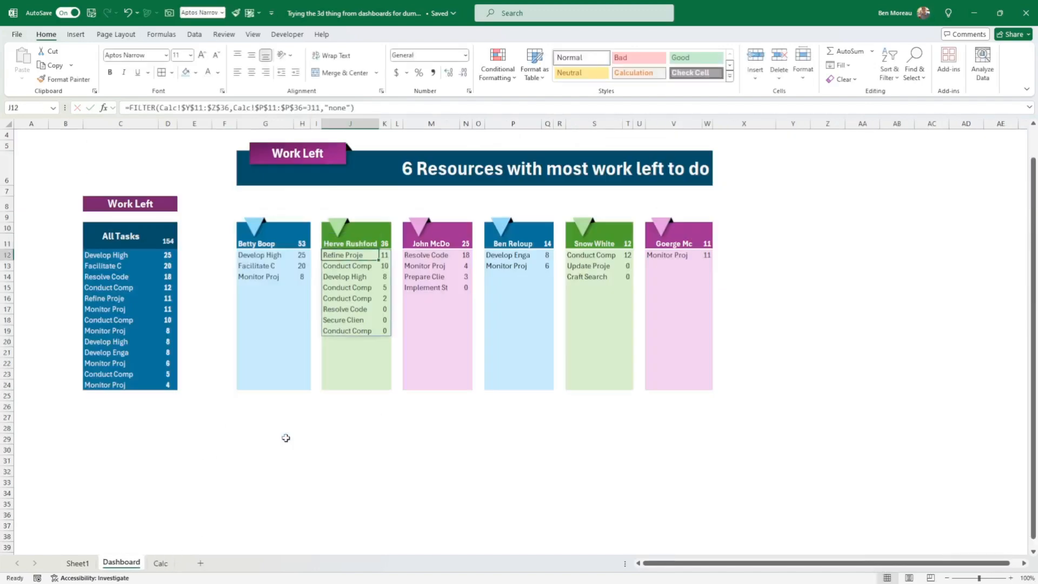
pyautogui.click(421, 245)
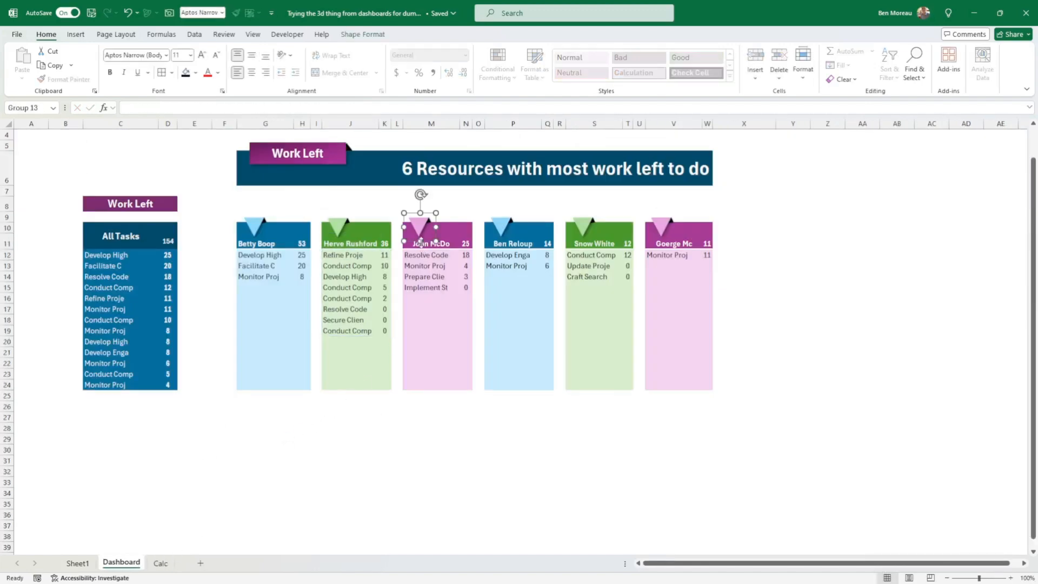
# Step: Re-enter the third resource header in Dashboard cell M11 as a link to D56 on the Calc sheet
pyautogui.click(423, 244)
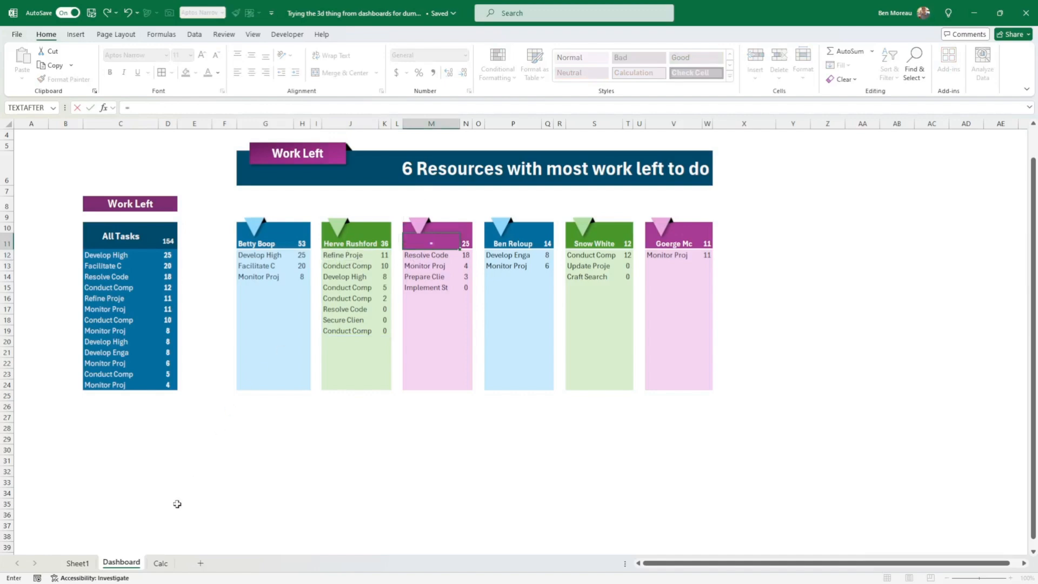
pyautogui.click(160, 563)
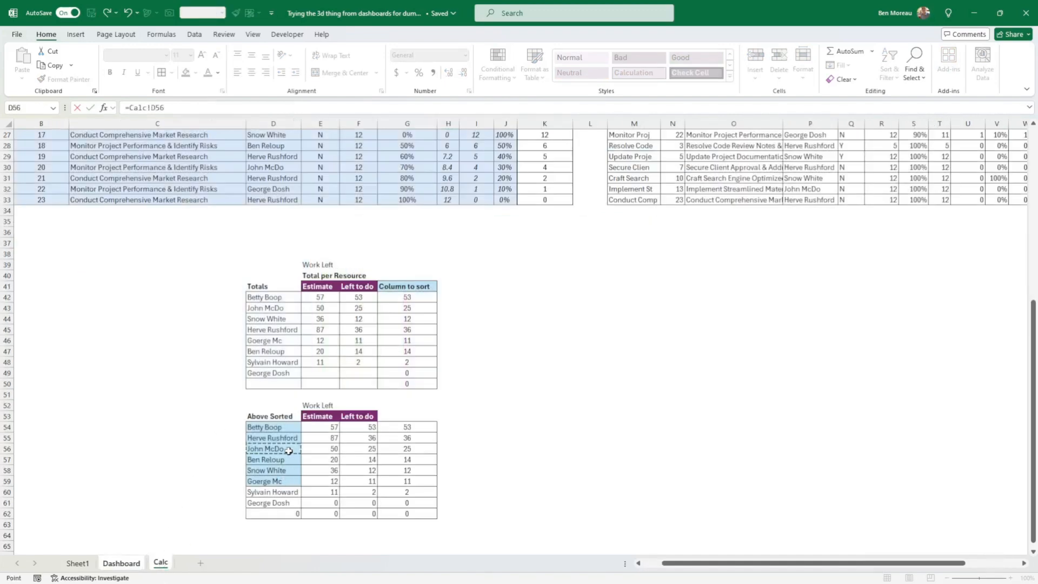
pyautogui.press('Escape')
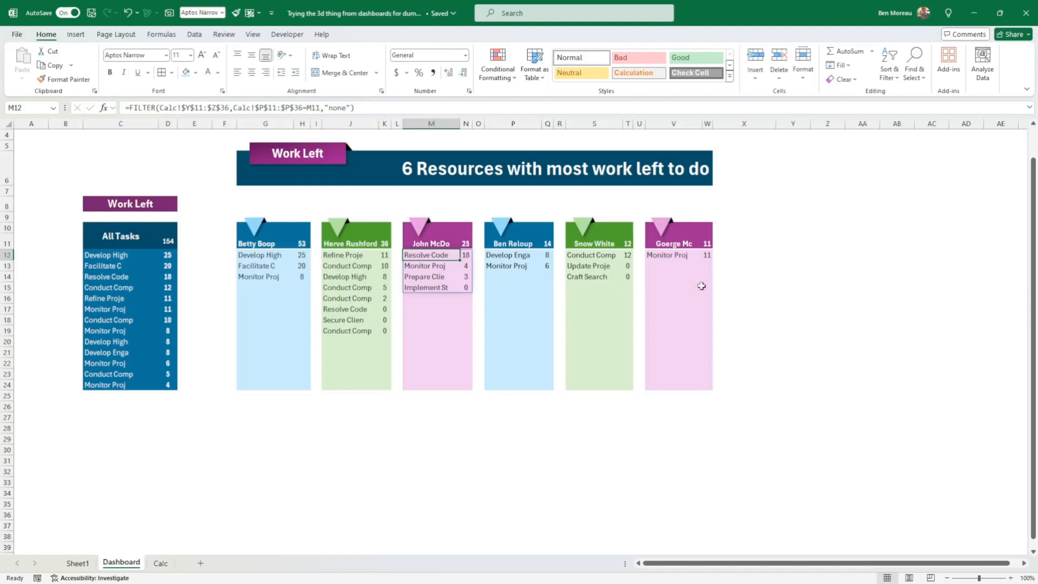
pyautogui.click(739, 285)
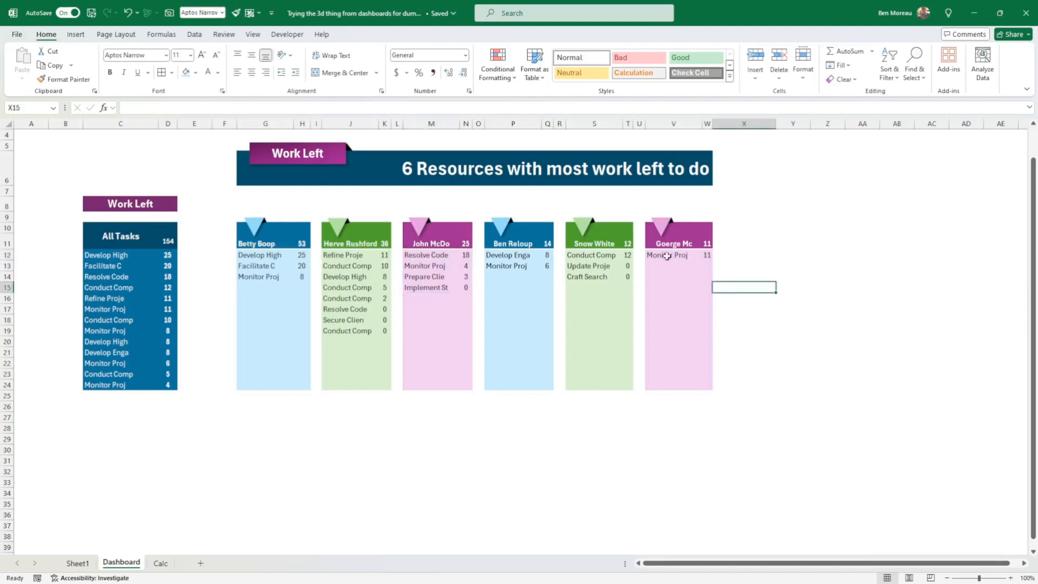
# Step: Examine the first resource's FILTER formula in G12 and the SUM formula for its total in H11
pyautogui.click(263, 256)
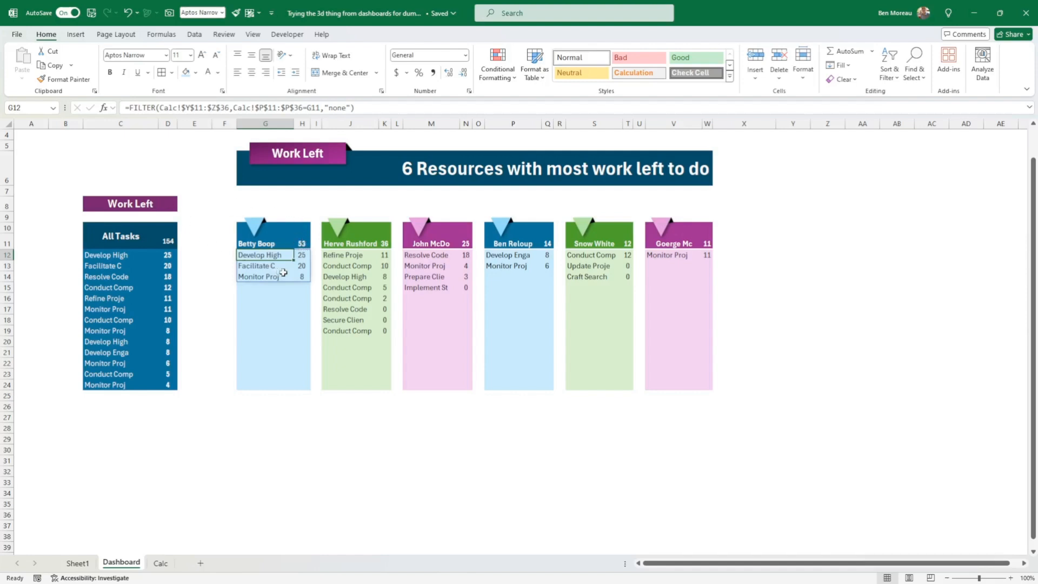
pyautogui.click(302, 244)
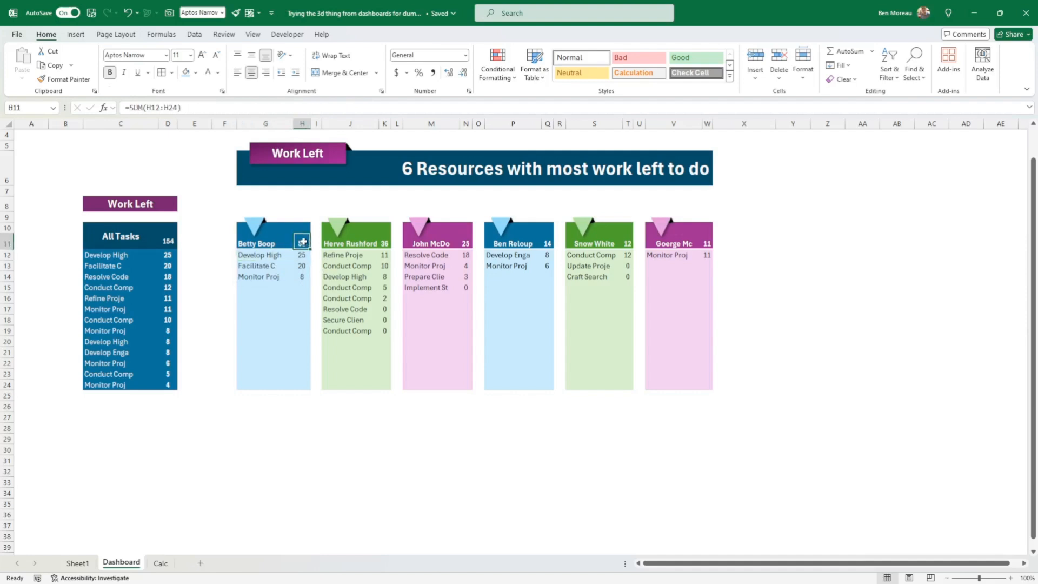
pyautogui.doubleClick(304, 242)
pyautogui.press('Return')
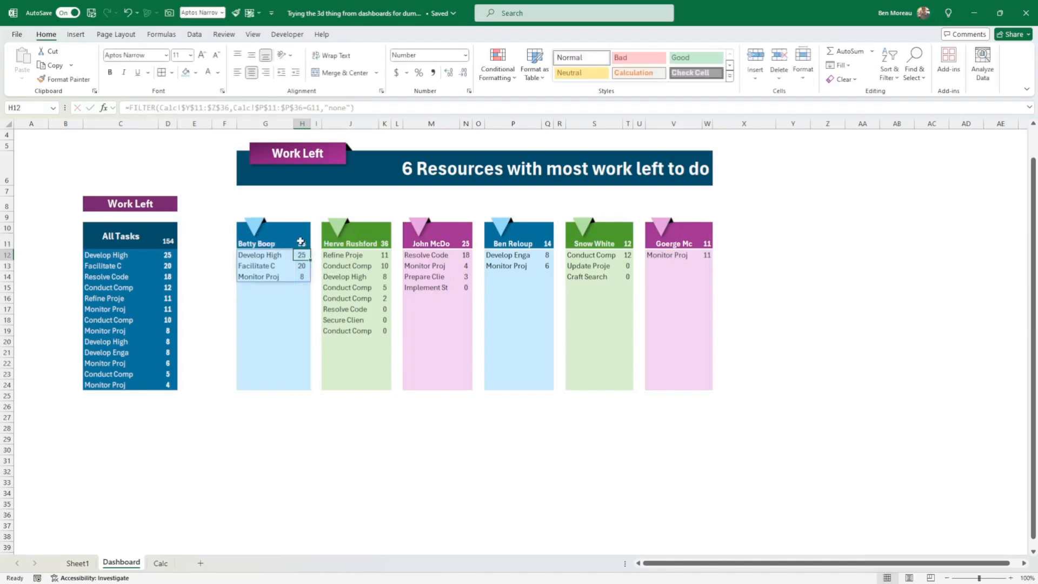
pyautogui.click(300, 241)
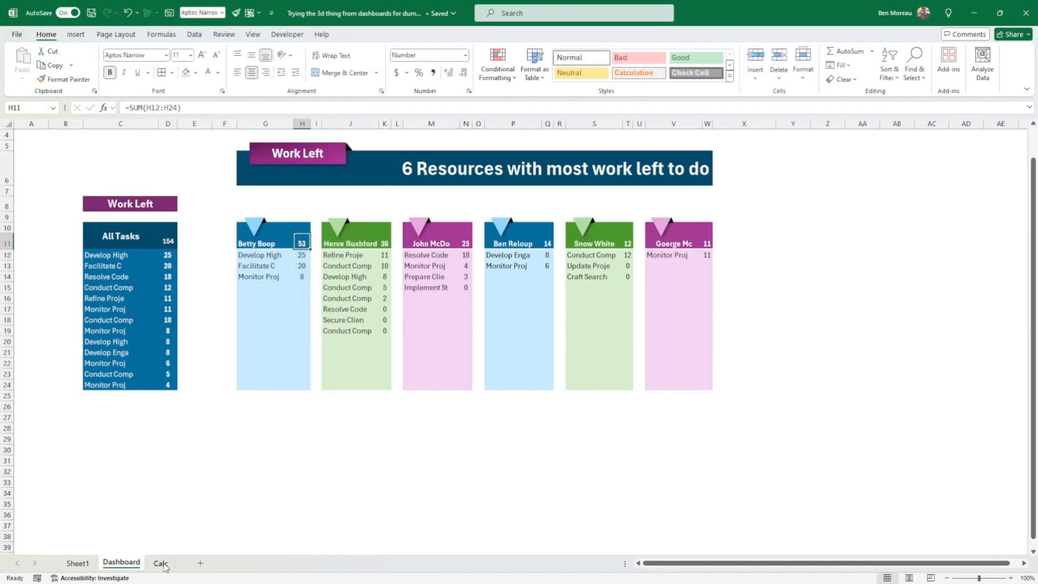
# Step: Fill the Above Sorted table's sort column, G54:G62, on the Calc sheet with light blue
pyautogui.click(160, 563)
pyautogui.moveTo(407, 428); pyautogui.dragTo(408, 514)
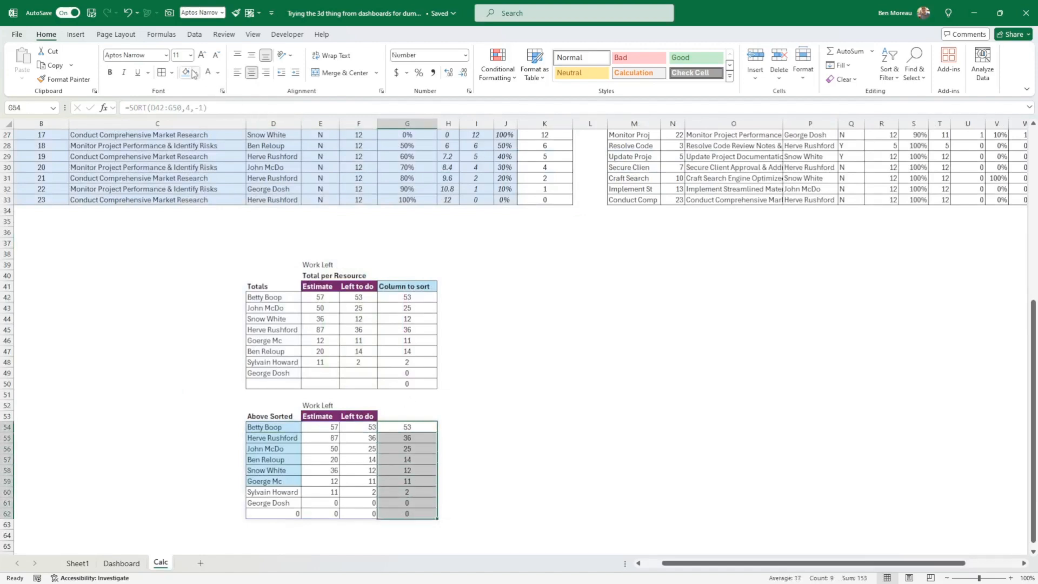
pyautogui.click(186, 72)
pyautogui.click(545, 317)
pyautogui.click(121, 563)
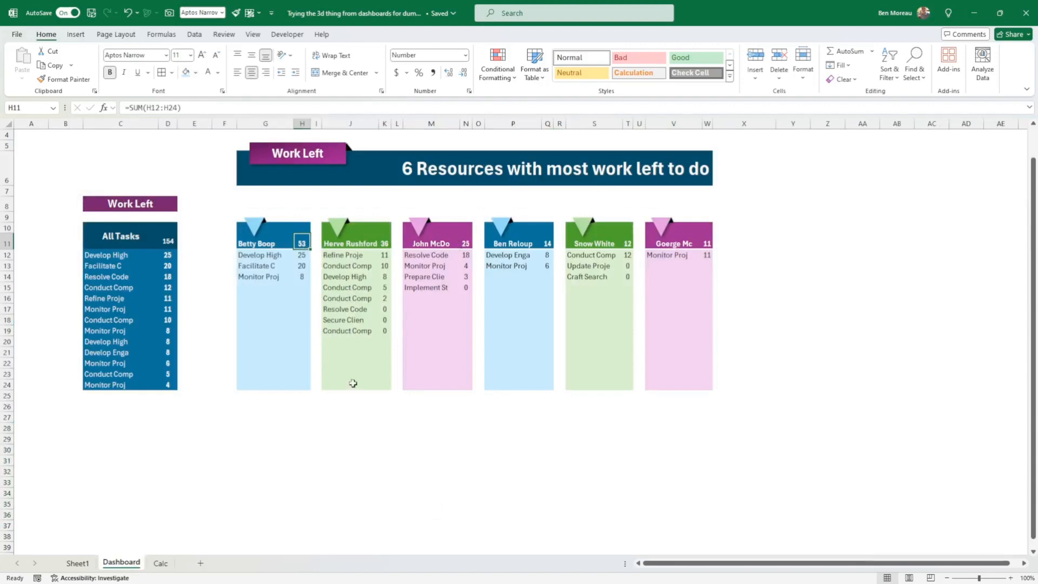
# Step: Review the sorted resource totals in column G of the Calc sheet's Above Sorted table against the task data above
pyautogui.click(160, 562)
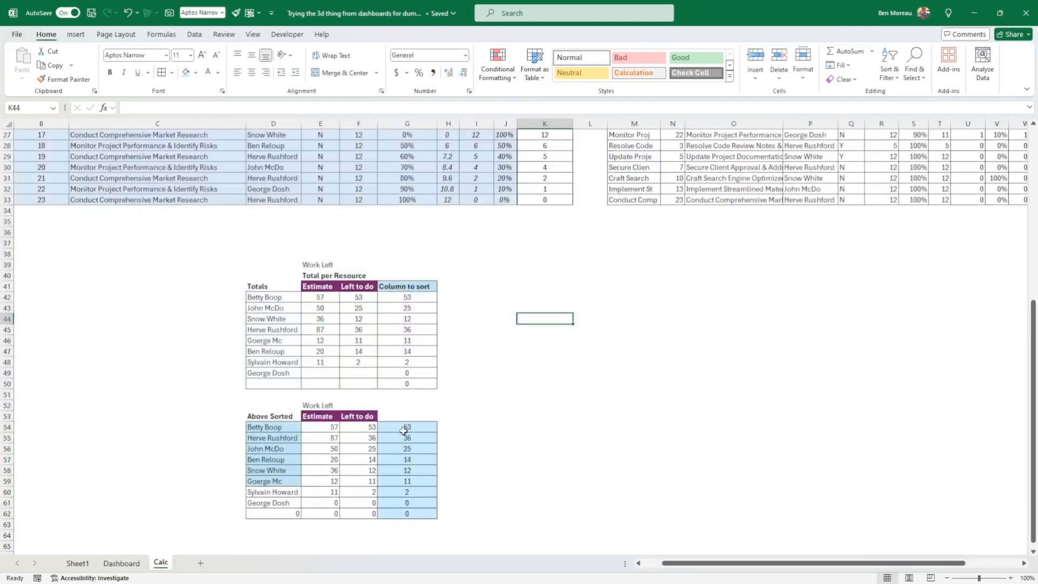
pyautogui.moveTo(403, 430); pyautogui.dragTo(406, 452)
pyautogui.click(493, 460)
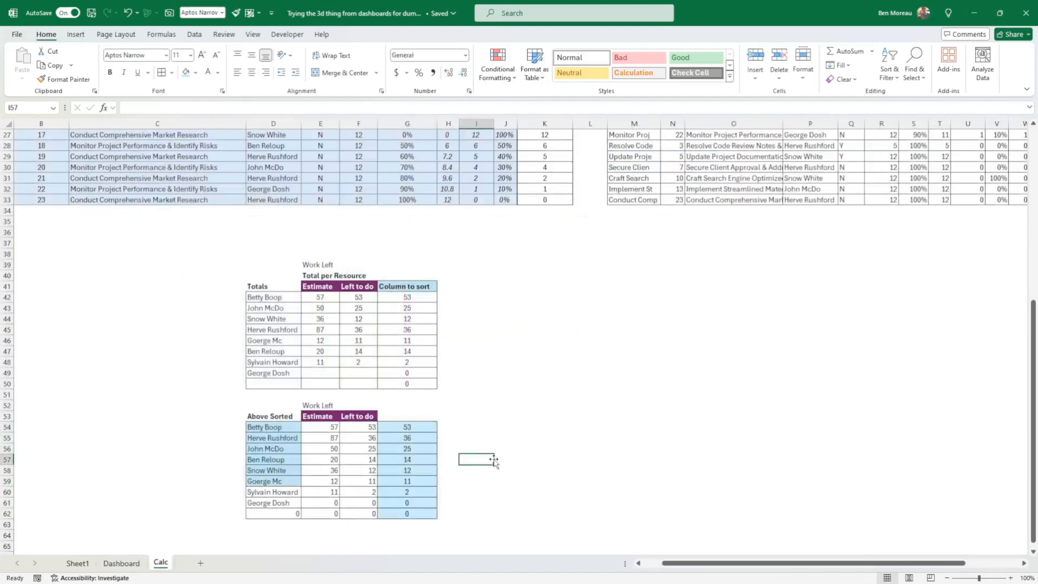
pyautogui.click(401, 428)
pyautogui.click(385, 437)
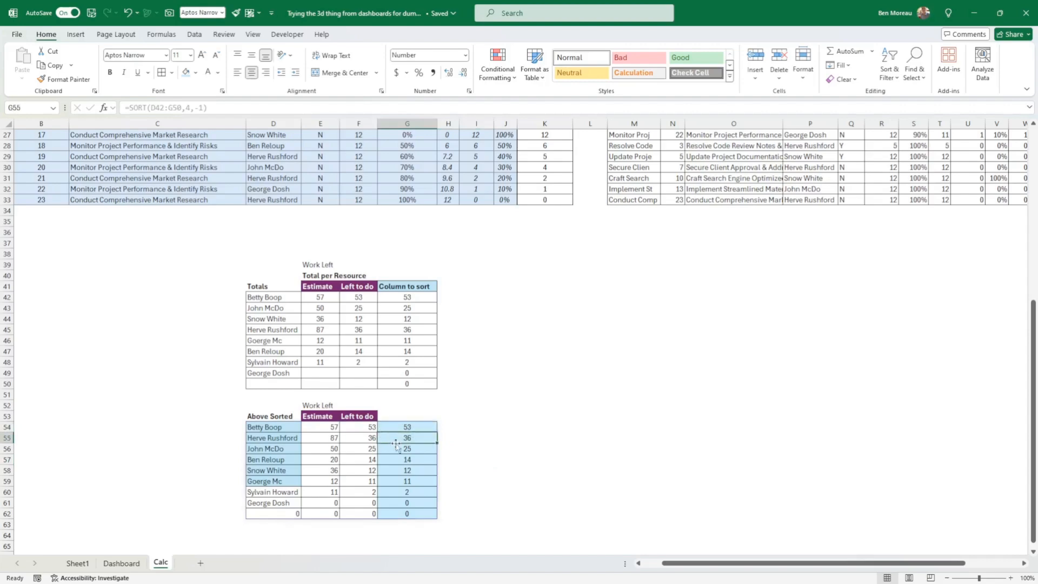
pyautogui.moveTo(398, 448); pyautogui.dragTo(410, 470)
pyautogui.click(503, 461)
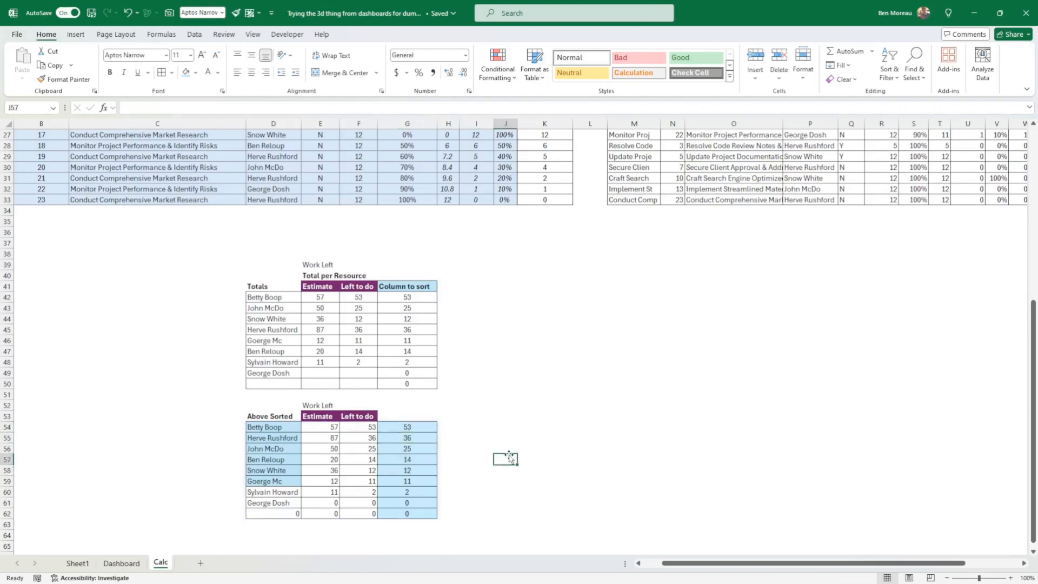
pyautogui.scroll(5, 508, 457)
pyautogui.scroll(4, 511, 451)
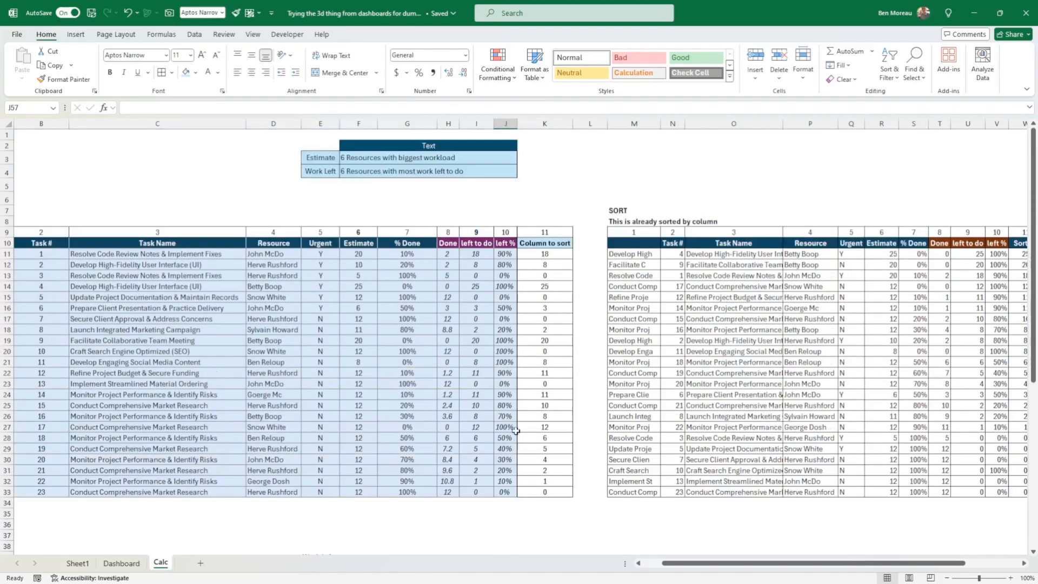
# Step: Inspect the cell link of the Dashboard's measure banner shape and the IF formula behind the title in G6
pyautogui.click(138, 561)
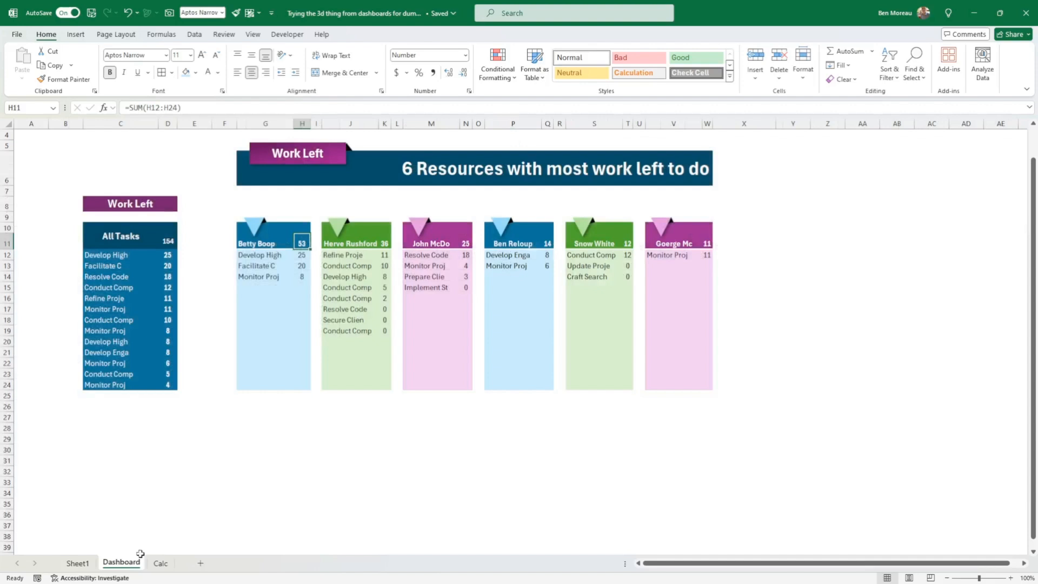
pyautogui.click(154, 471)
pyautogui.scroll(1, 200, 440)
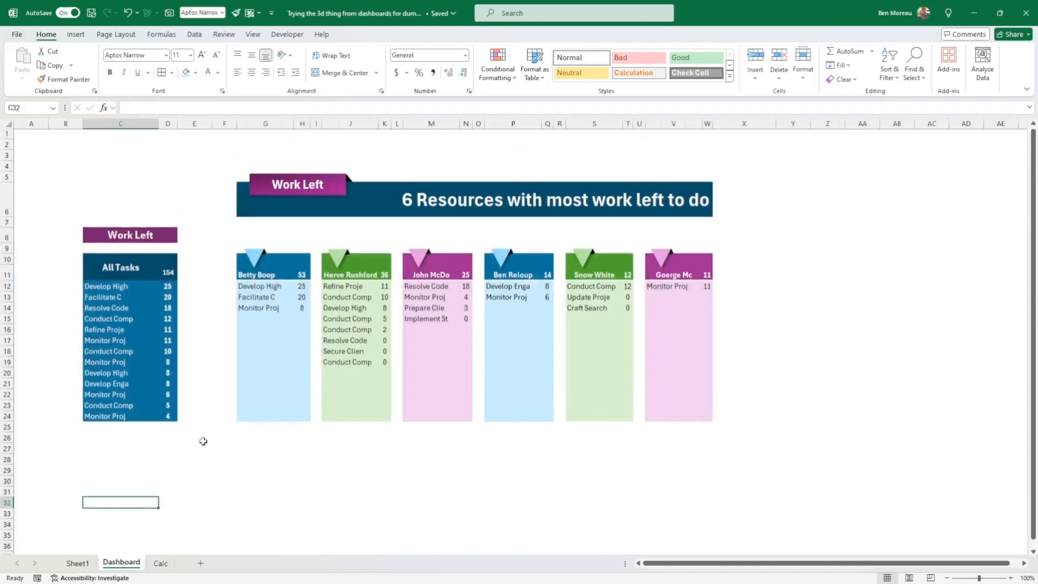
pyautogui.click(330, 193)
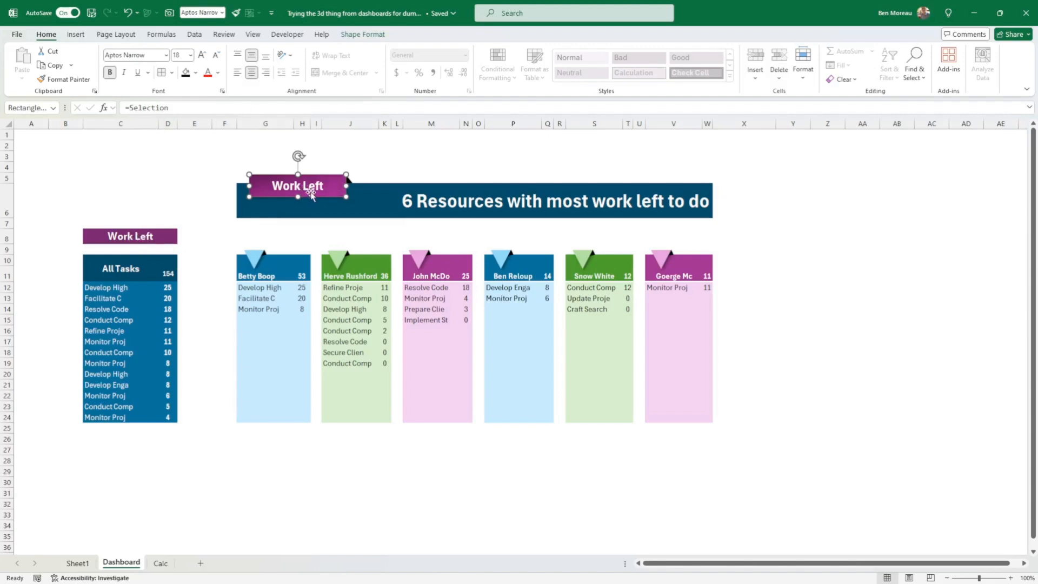
pyautogui.click(534, 210)
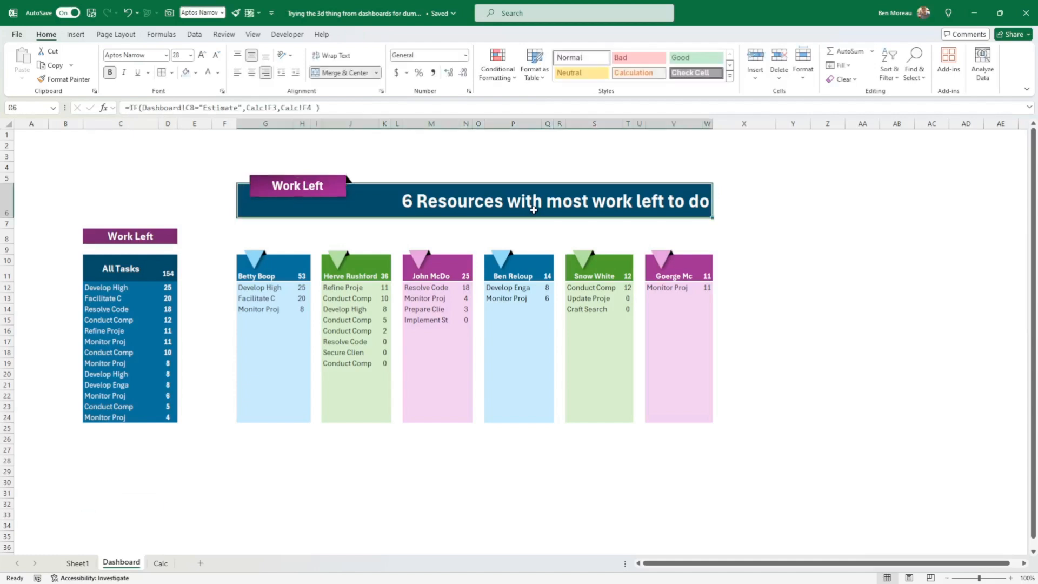
pyautogui.click(309, 516)
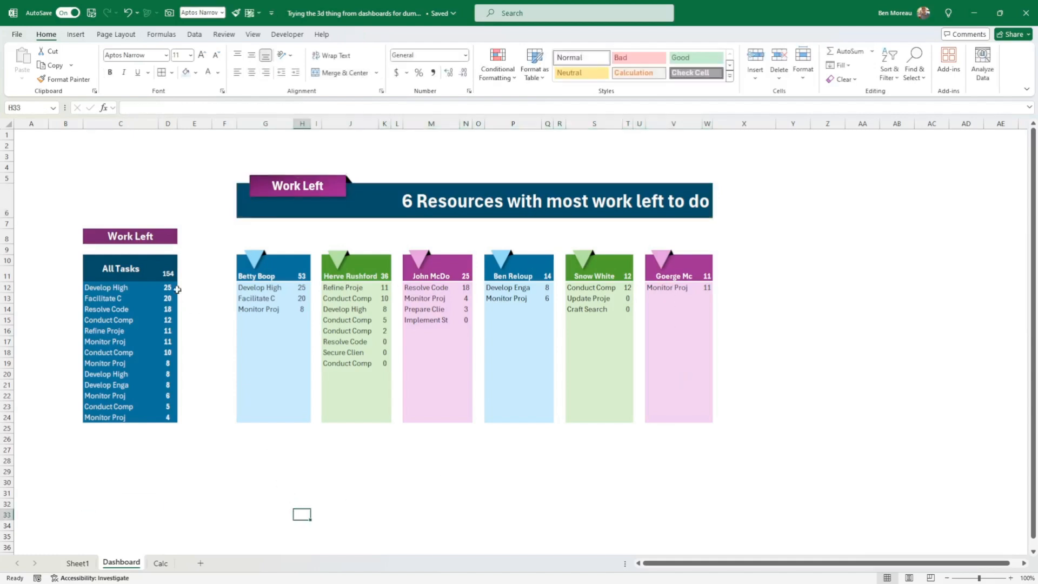
# Step: Merge and centre cells D10:D11 holding the All Tasks total on the Dashboard
pyautogui.click(129, 269)
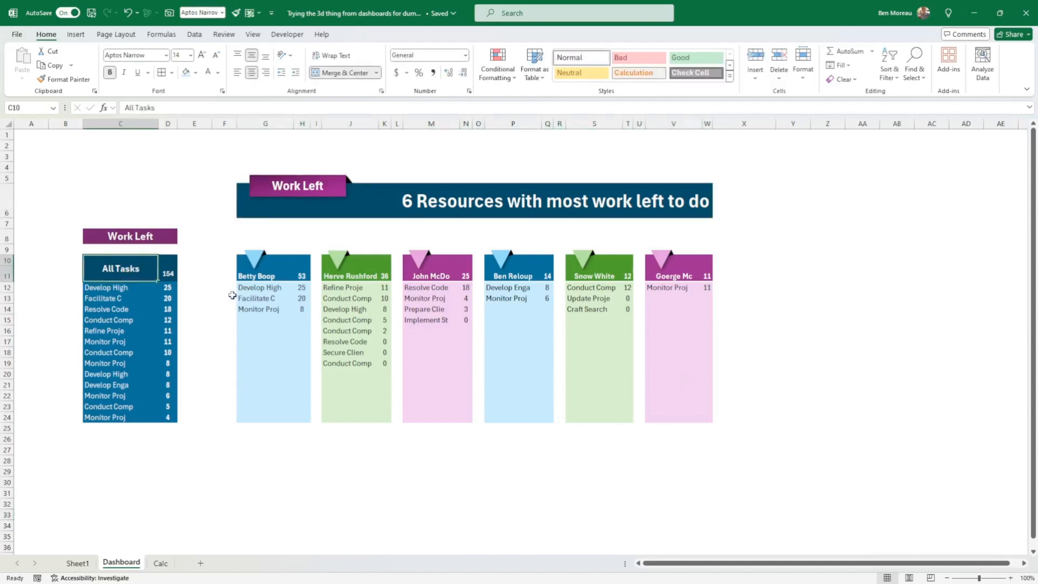
pyautogui.click(168, 269)
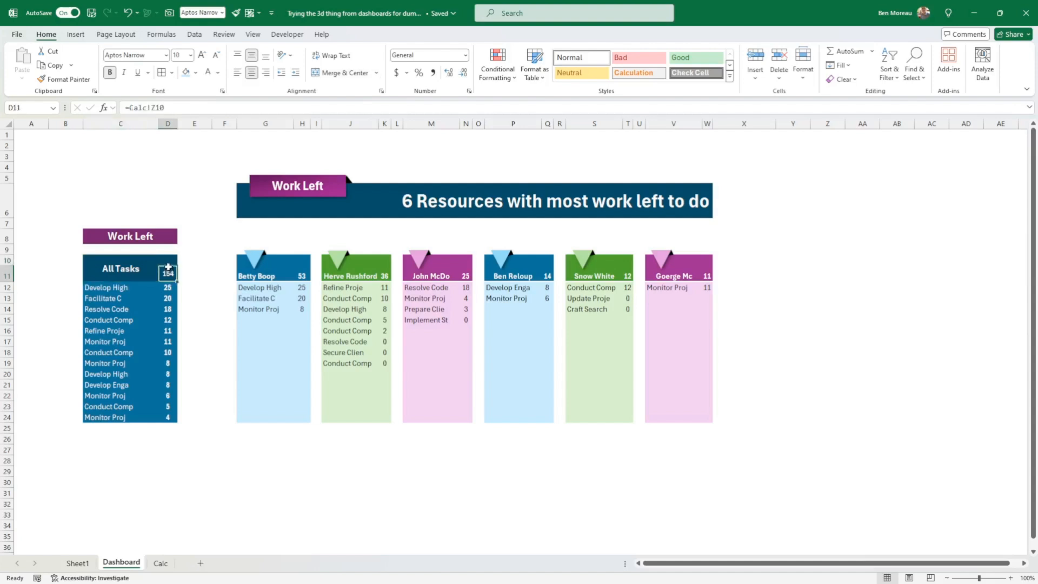
pyautogui.moveTo(166, 260)
pyautogui.mouseDown()
pyautogui.moveTo(168, 285)
pyautogui.moveTo(170, 269)
pyautogui.moveTo(170, 276)
pyautogui.mouseUp()
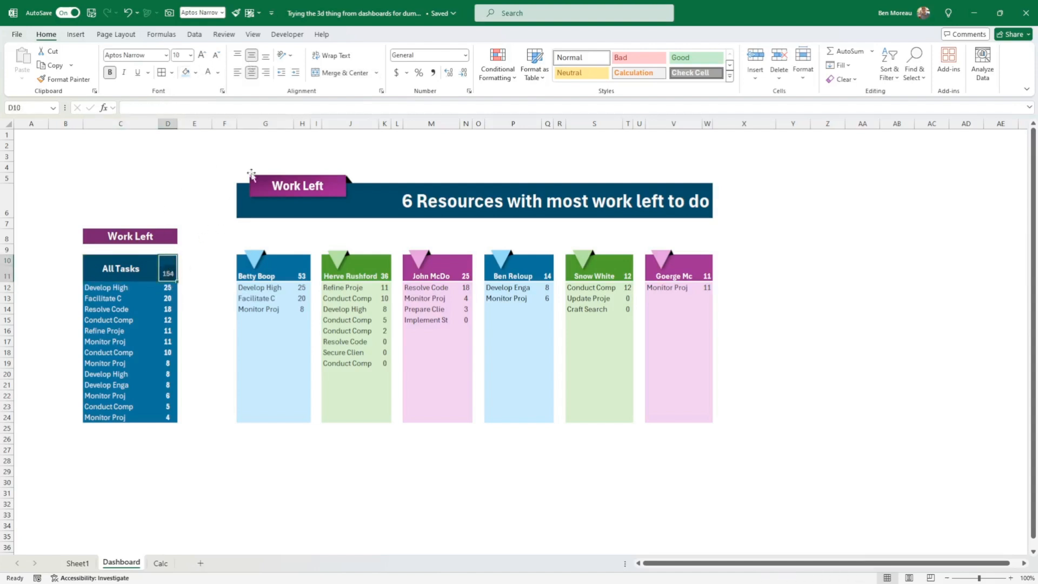
pyautogui.click(358, 73)
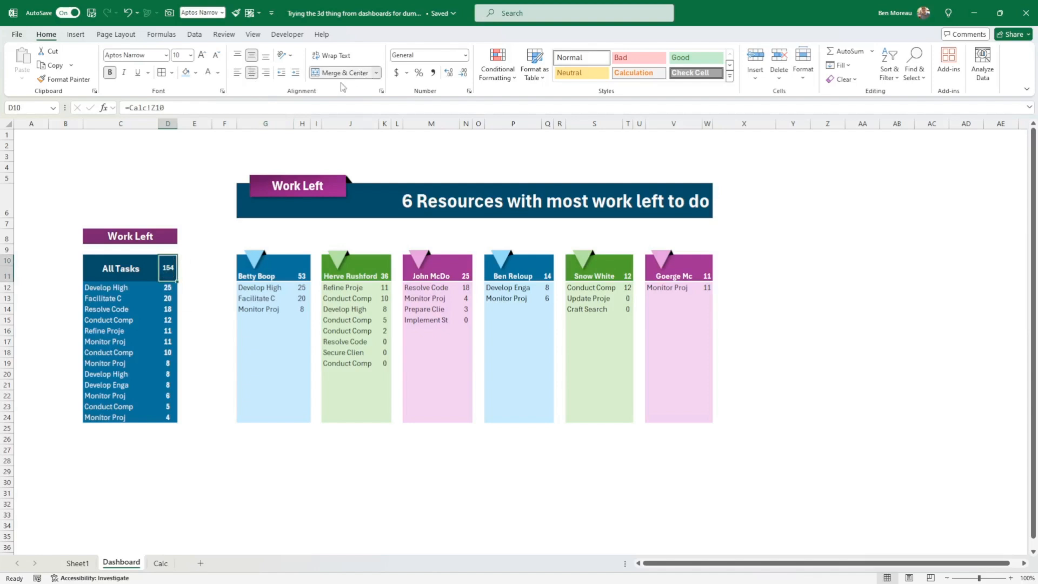
pyautogui.click(210, 411)
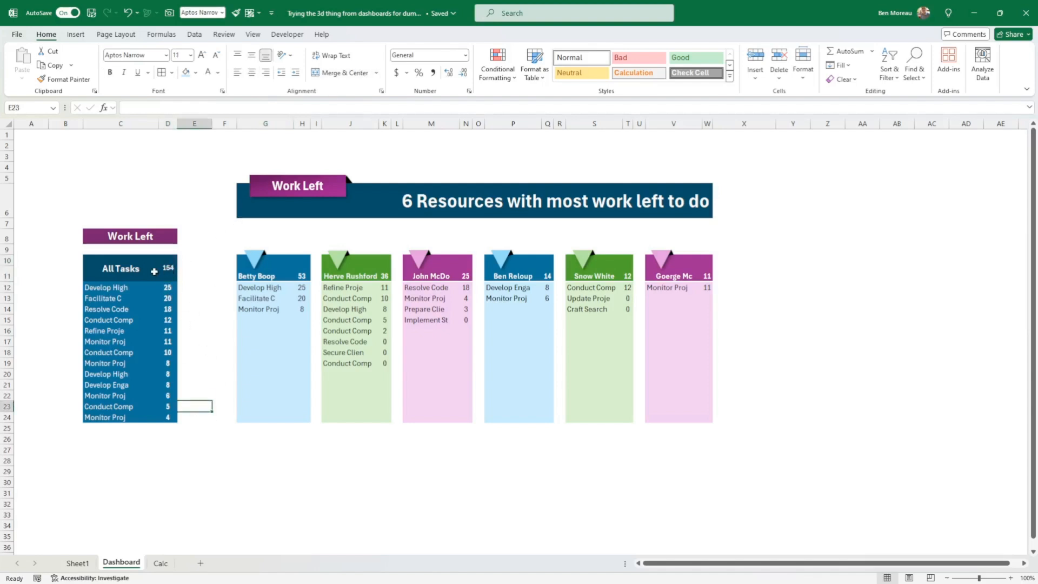
# Step: Examine the All Tasks list's task names and values in C12:D24 on the Dashboard
pyautogui.click(115, 286)
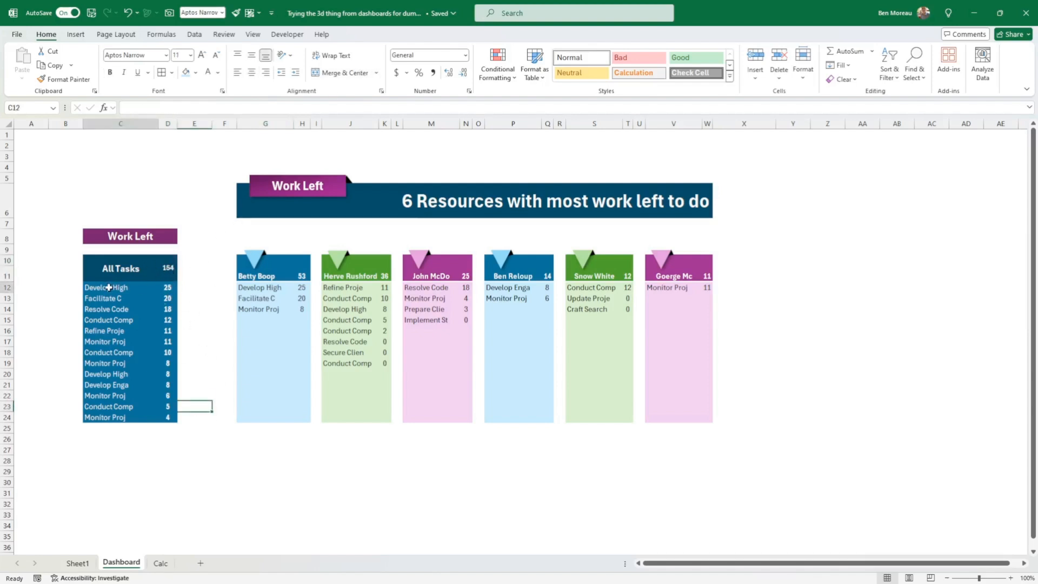
pyautogui.click(169, 289)
pyautogui.moveTo(170, 291); pyautogui.dragTo(169, 417)
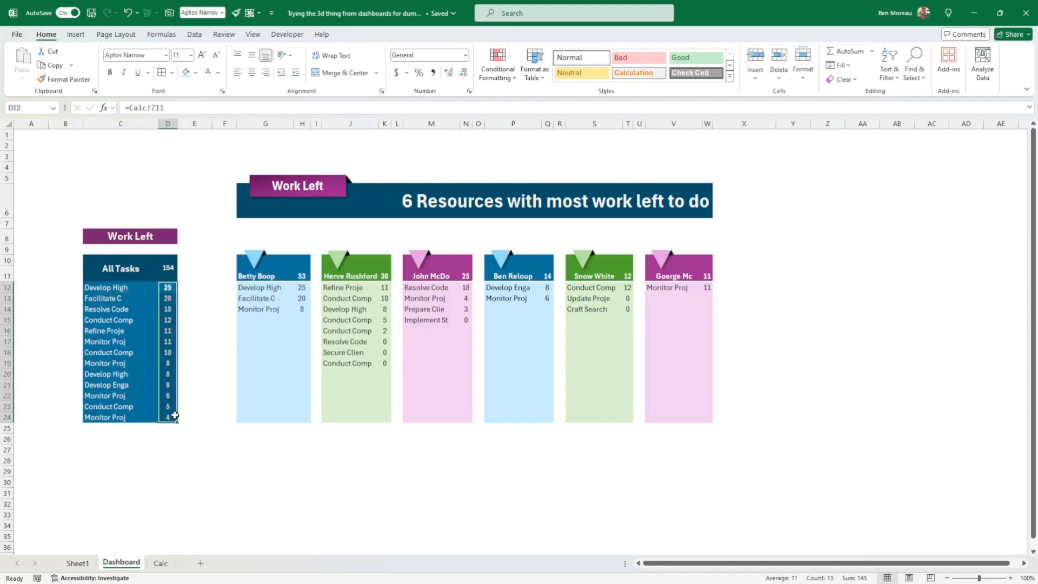
pyautogui.moveTo(115, 287); pyautogui.dragTo(169, 415)
pyautogui.click(189, 401)
# Step: Re-enter the first All Tasks name in Dashboard cell C12 as a link to Y11 on the Calc sheet
pyautogui.click(115, 289)
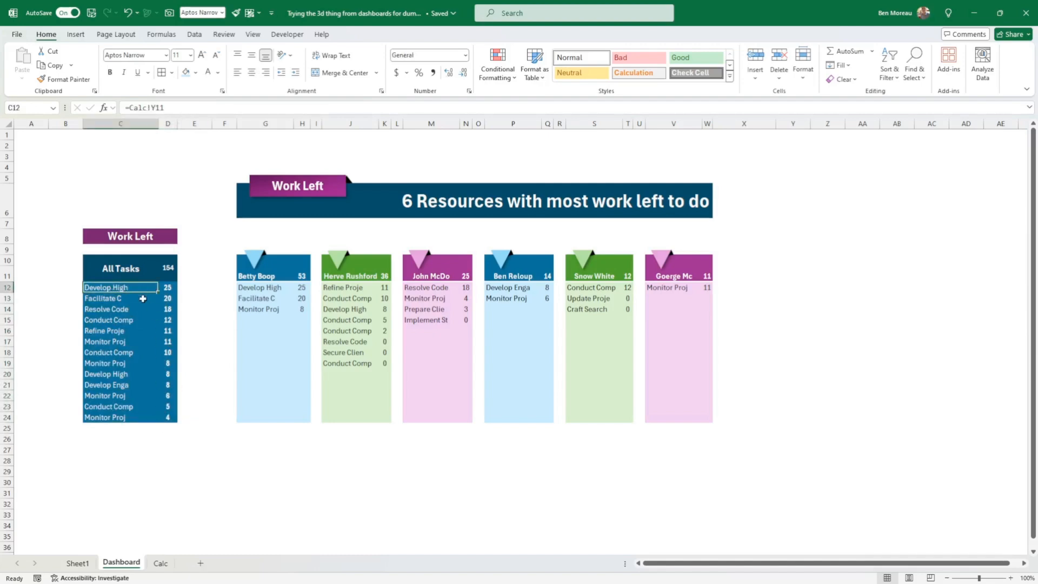
pyautogui.write('=Calc!')
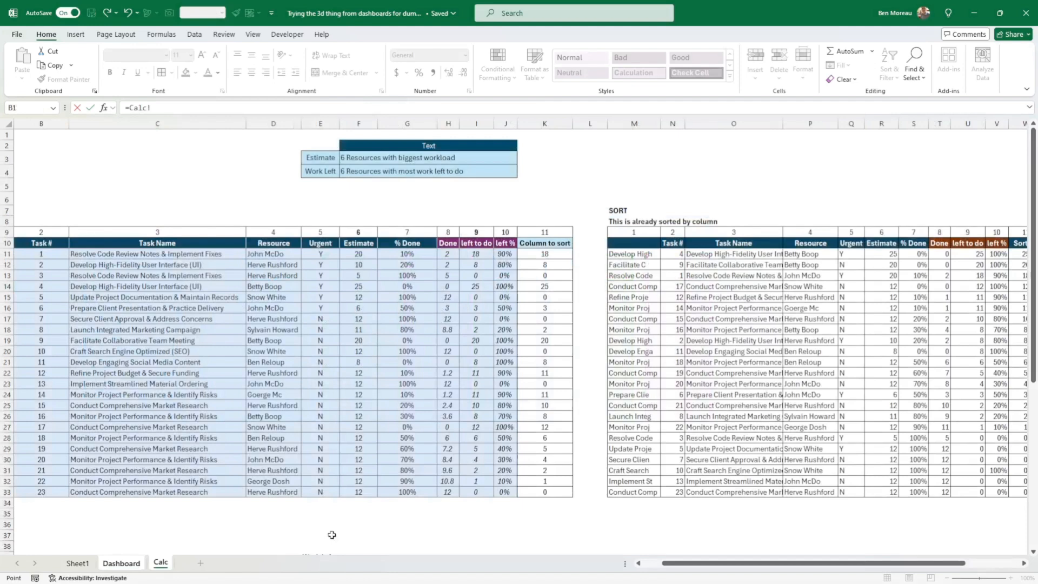
pyautogui.click(161, 563)
pyautogui.hscroll(2, 790, 390)
pyautogui.click(850, 254)
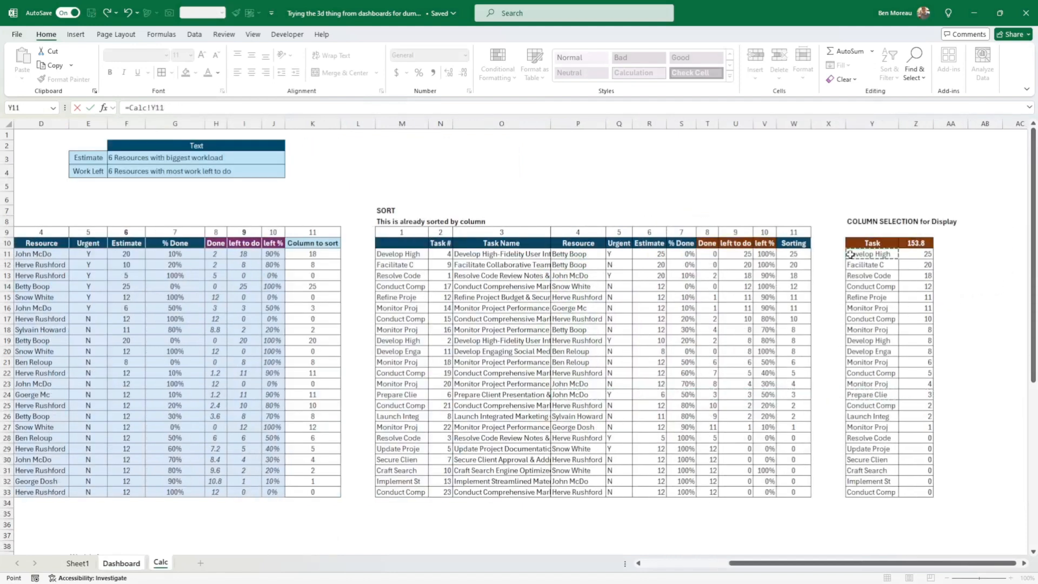
pyautogui.click(90, 107)
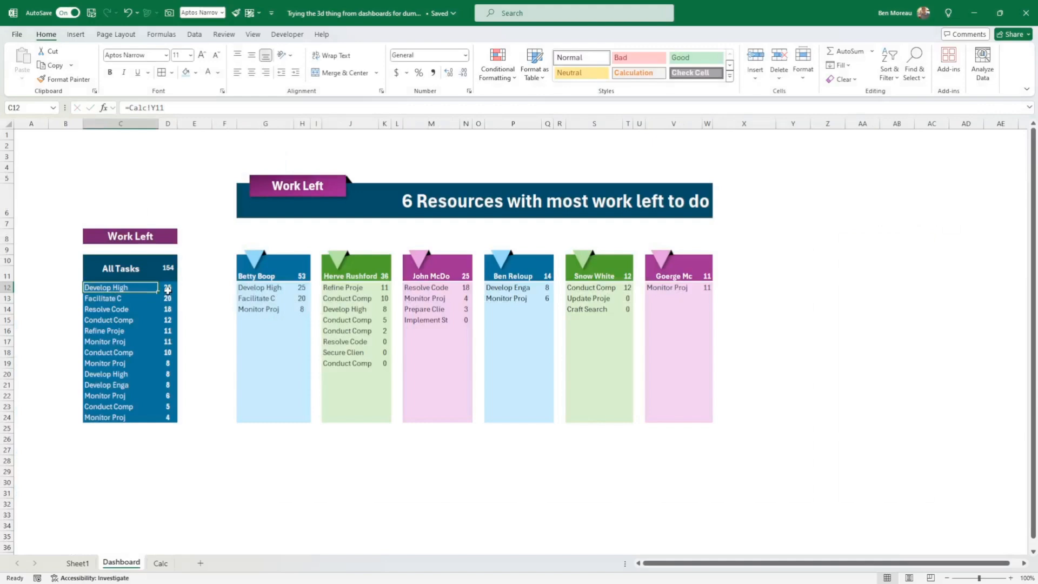
# Step: Check the link formula of the first task's value in D12 against the Calc sheet's Column Selection table
pyautogui.click(167, 288)
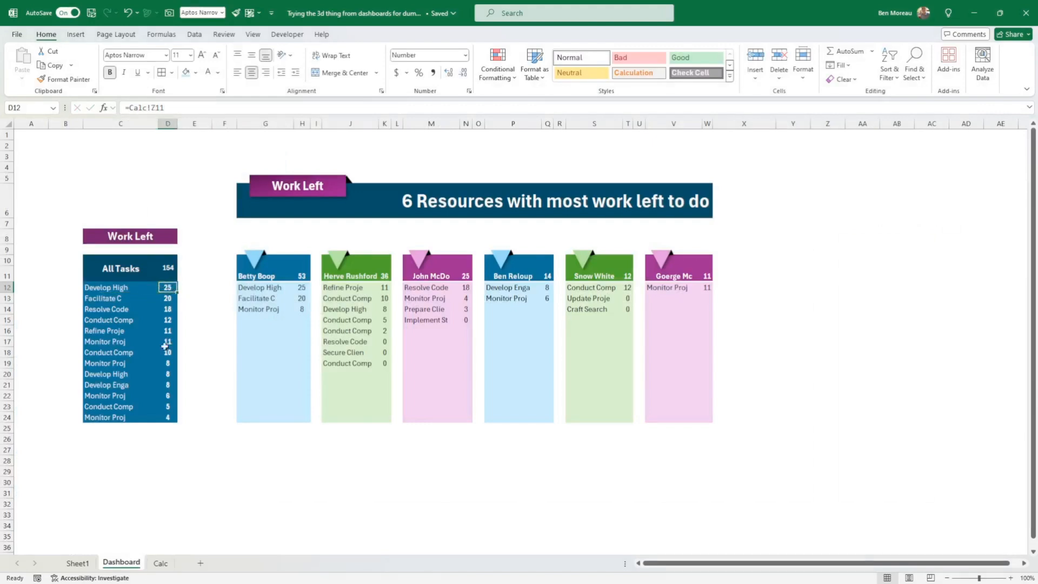
pyautogui.click(161, 562)
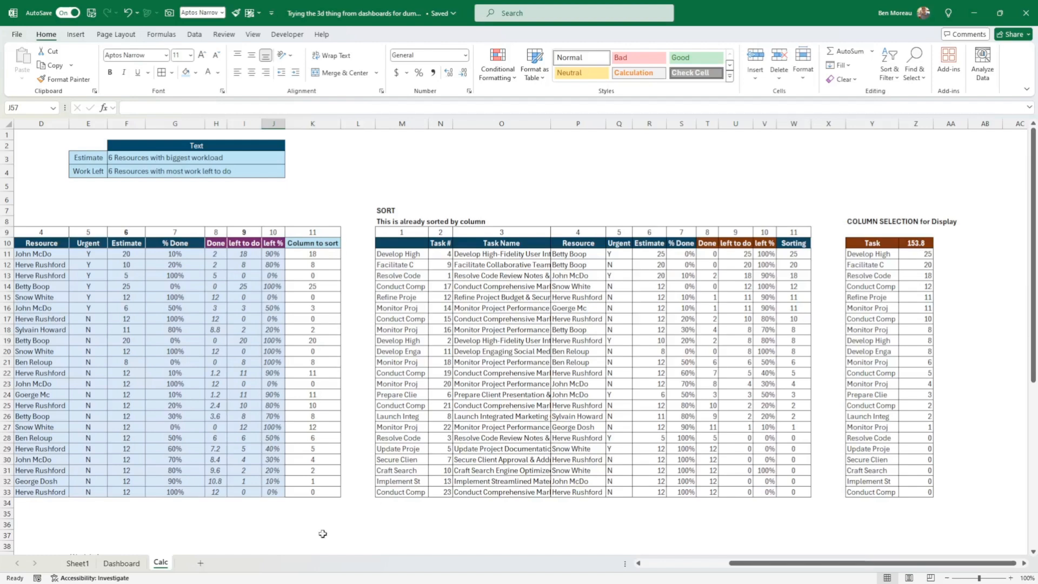
pyautogui.click(120, 563)
# Step: Link Dashboard cell B12 to resource cell P11 on the Calc sheet and fill the formula down to B24
pyautogui.click(66, 288)
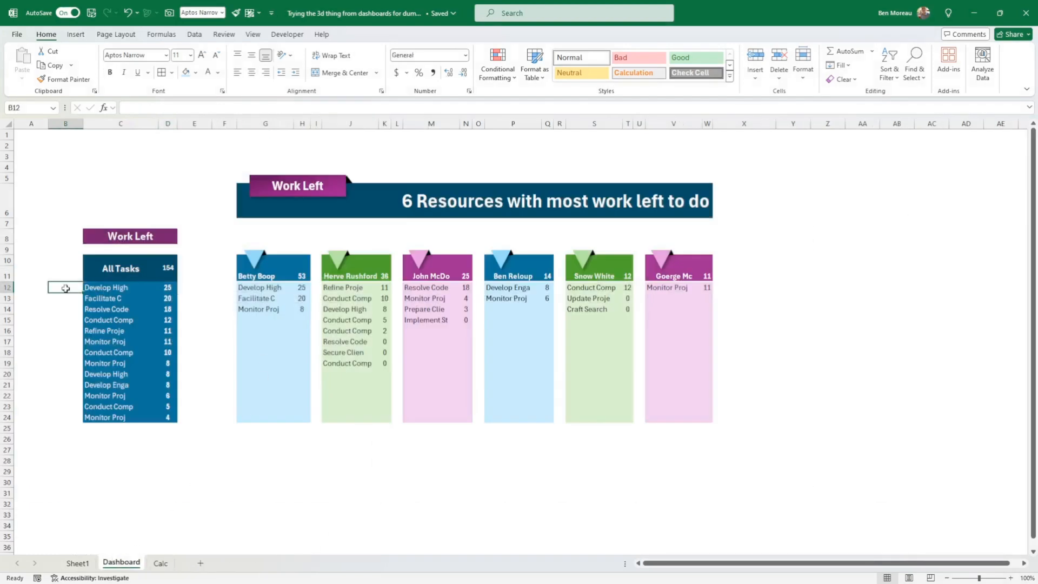
pyautogui.write('=')
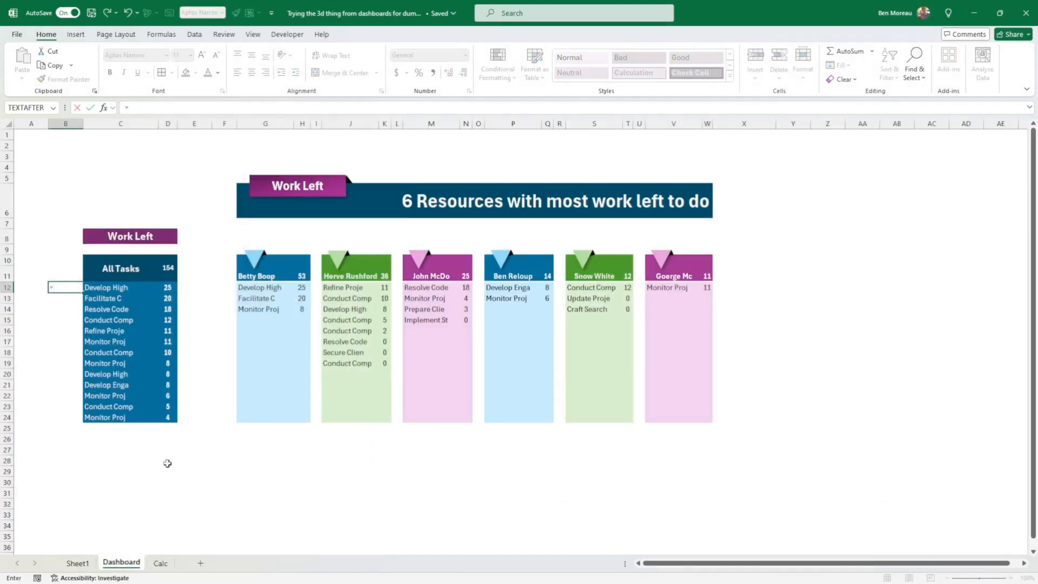
pyautogui.click(161, 563)
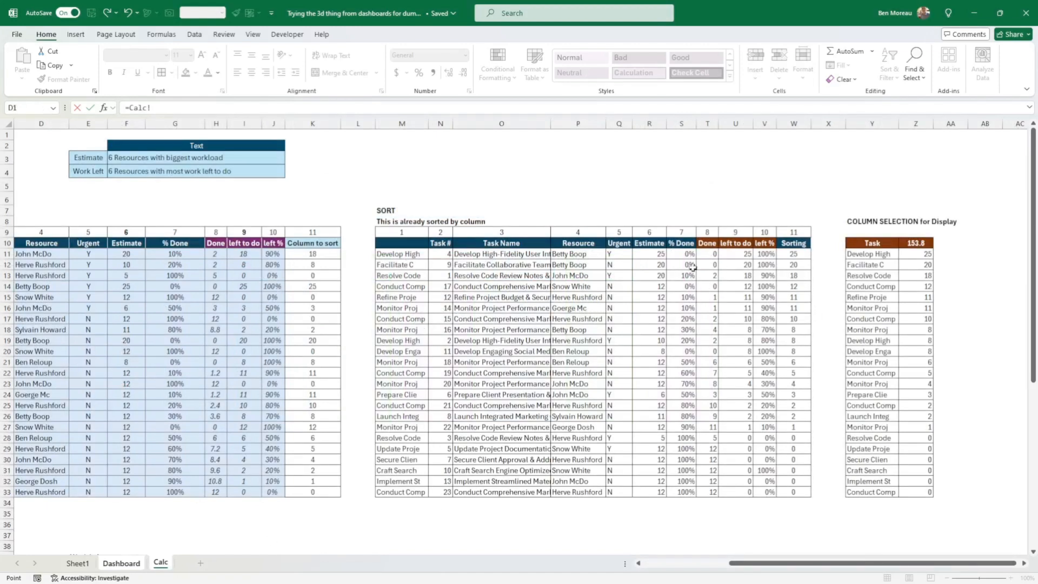
pyautogui.click(572, 254)
pyautogui.press('Return')
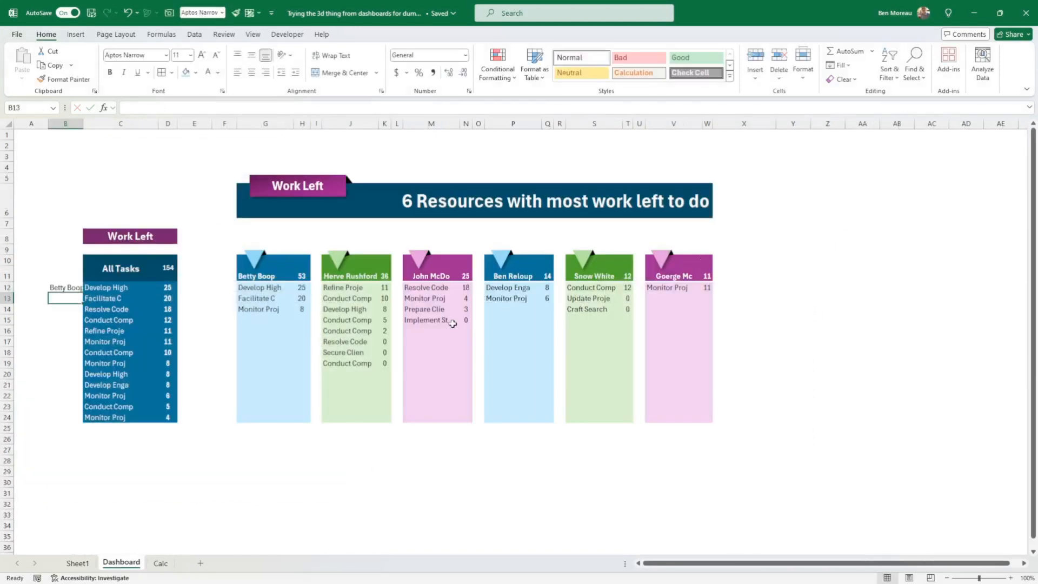
pyautogui.click(64, 287)
pyautogui.moveTo(85, 292); pyautogui.dragTo(88, 422)
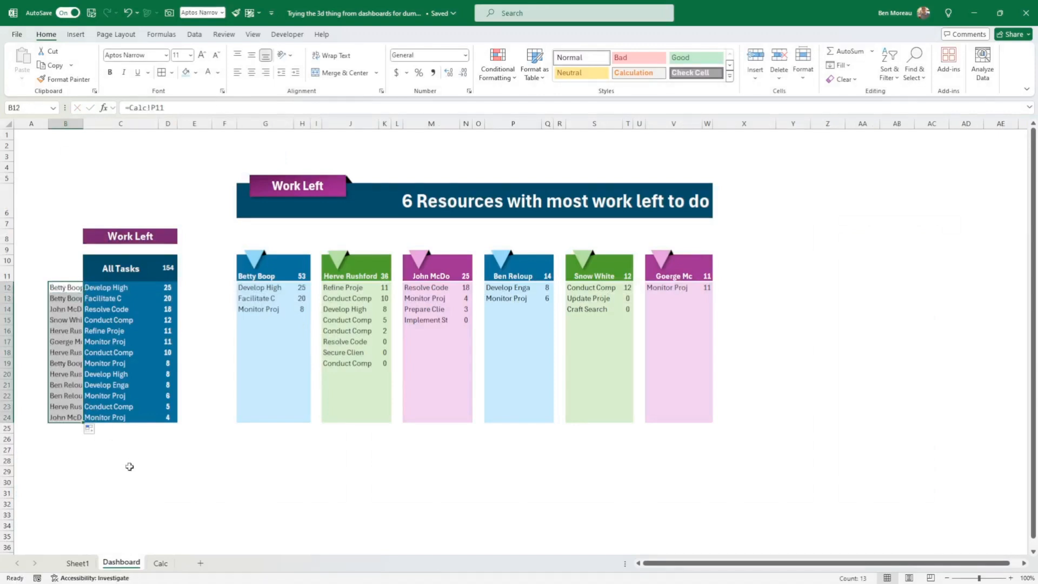
# Step: Clear the resource names from B12:B24 by filling the blank cell B11 down over them
pyautogui.click(77, 278)
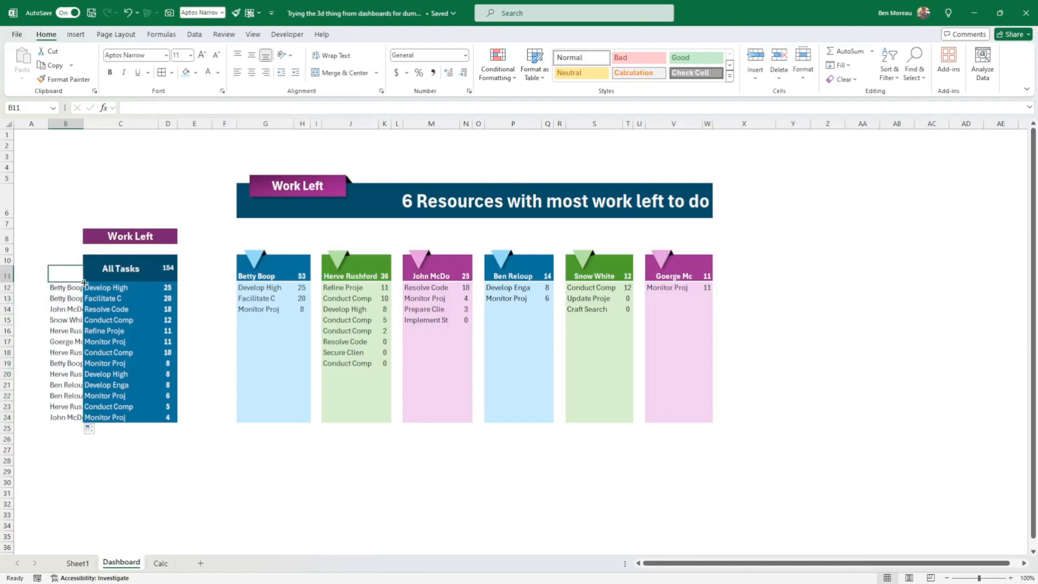
pyautogui.moveTo(84, 282); pyautogui.dragTo(87, 422)
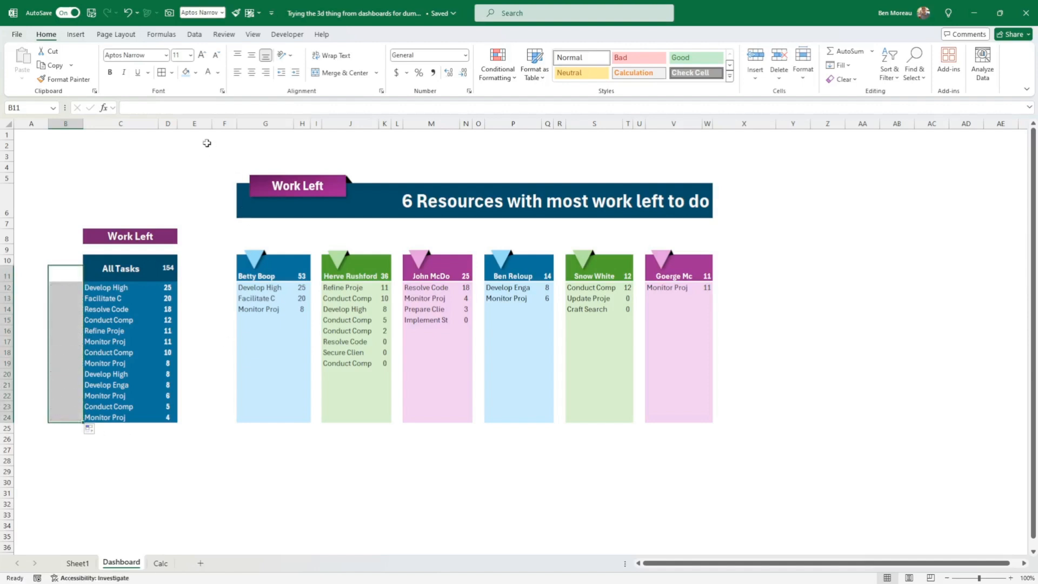
# Step: Insert a new column E on the Dashboard directly after the All Tasks values, formatted like the column before it
pyautogui.click(194, 123)
pyautogui.rightClick(194, 126)
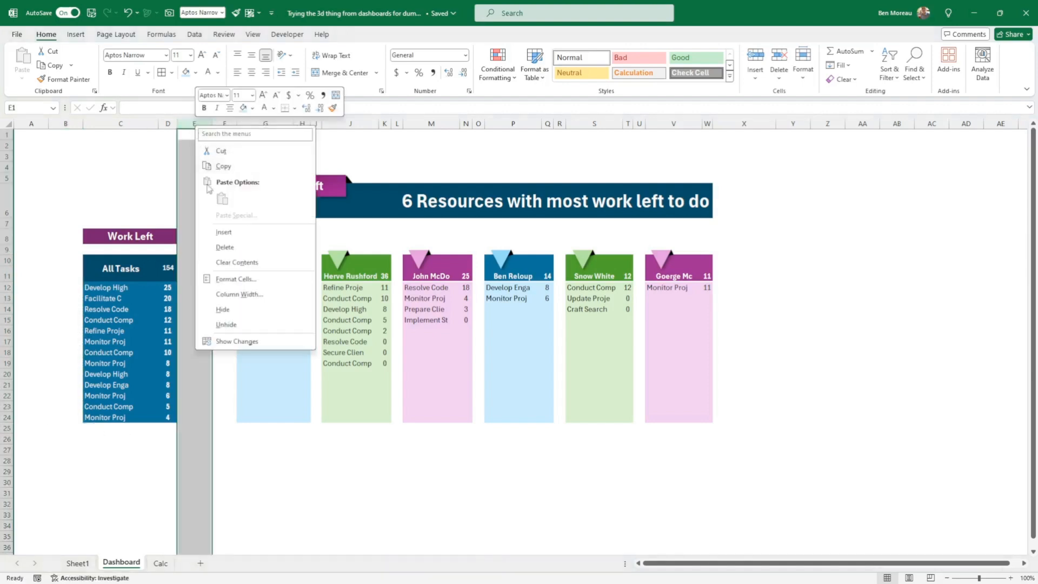
pyautogui.click(231, 233)
pyautogui.click(213, 248)
# Step: Link Dashboard cell E12 to the Urgent value in Q11 on the Calc sheet and fill it down to E24
pyautogui.click(187, 292)
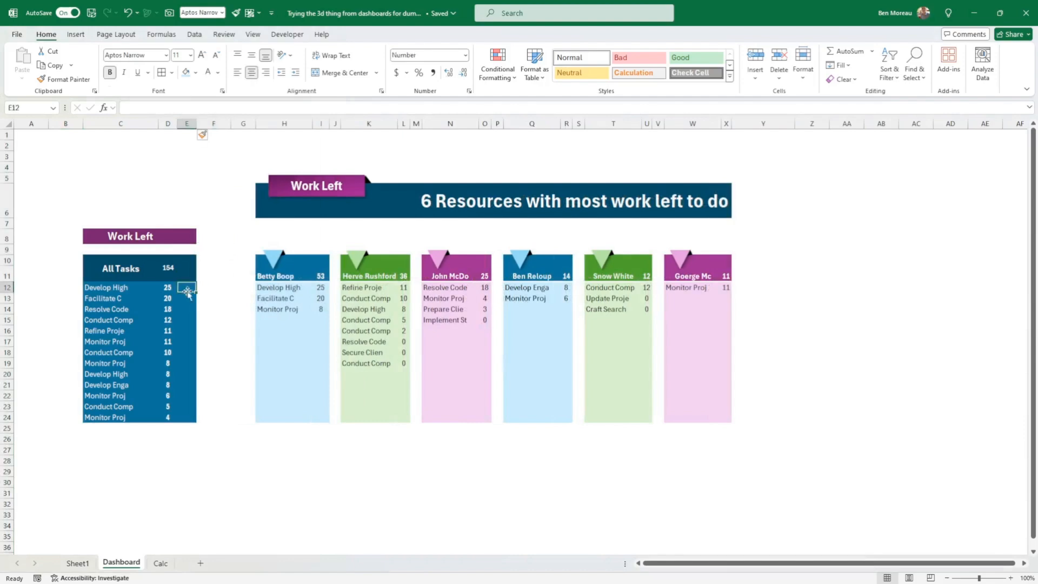
pyautogui.write('=')
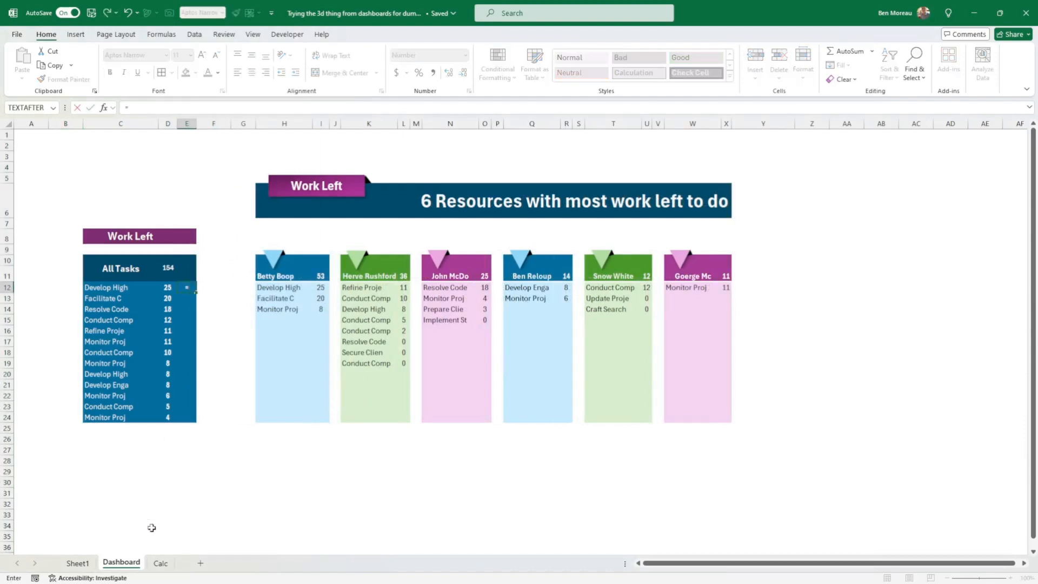
pyautogui.click(160, 562)
pyautogui.click(618, 254)
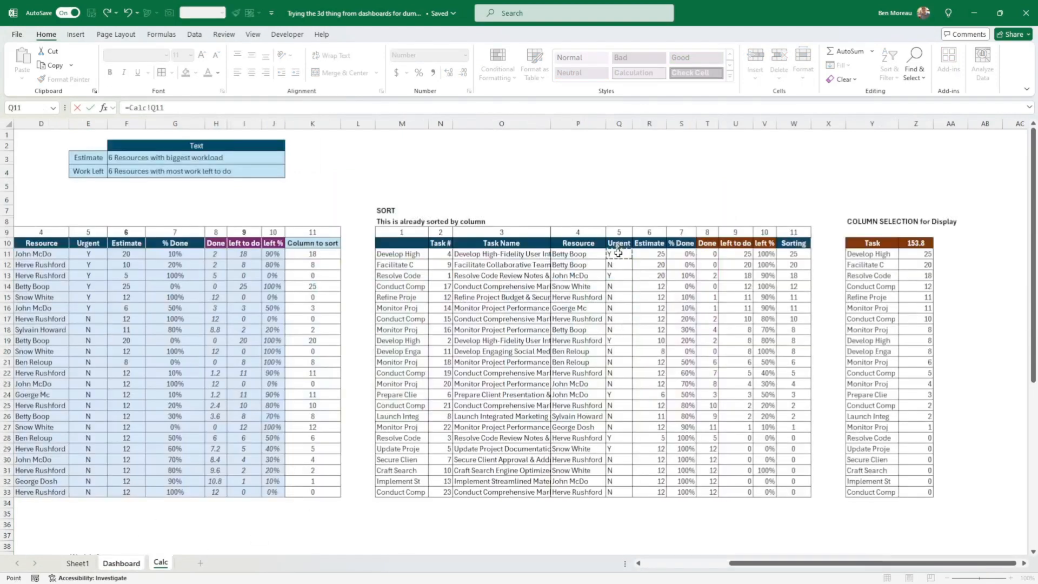
pyautogui.press('Return')
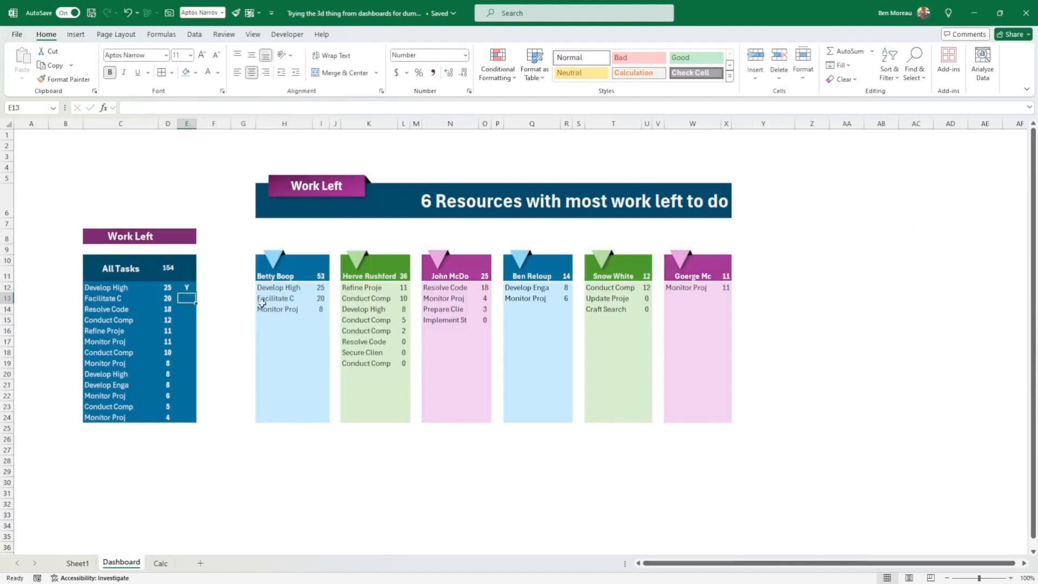
pyautogui.click(184, 288)
pyautogui.moveTo(194, 289); pyautogui.dragTo(199, 428)
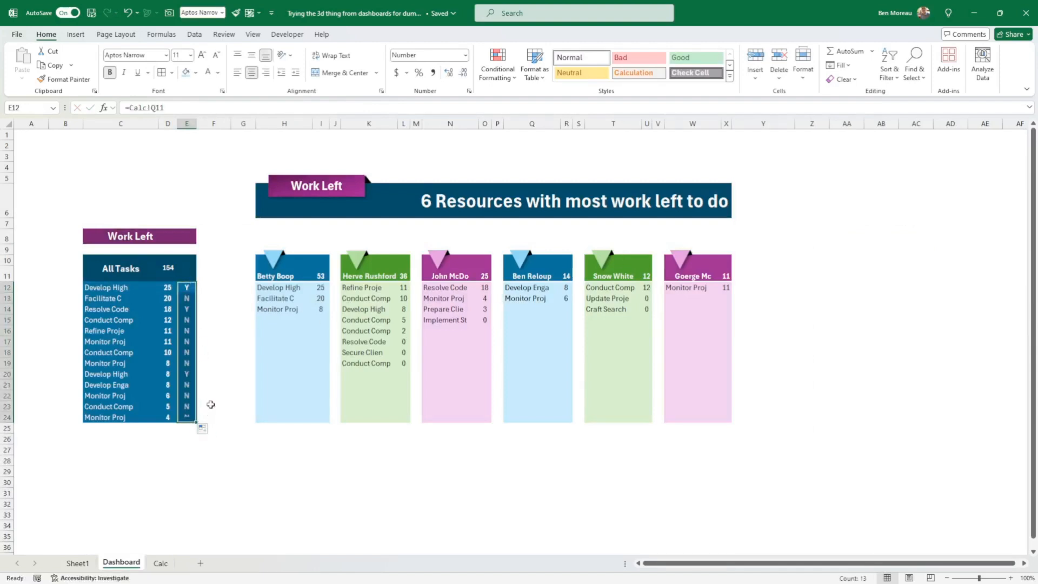
pyautogui.click(211, 405)
# Step: Head the urgency column with "Urg?" in E11 and review the All Tasks list in C12:E24
pyautogui.click(184, 276)
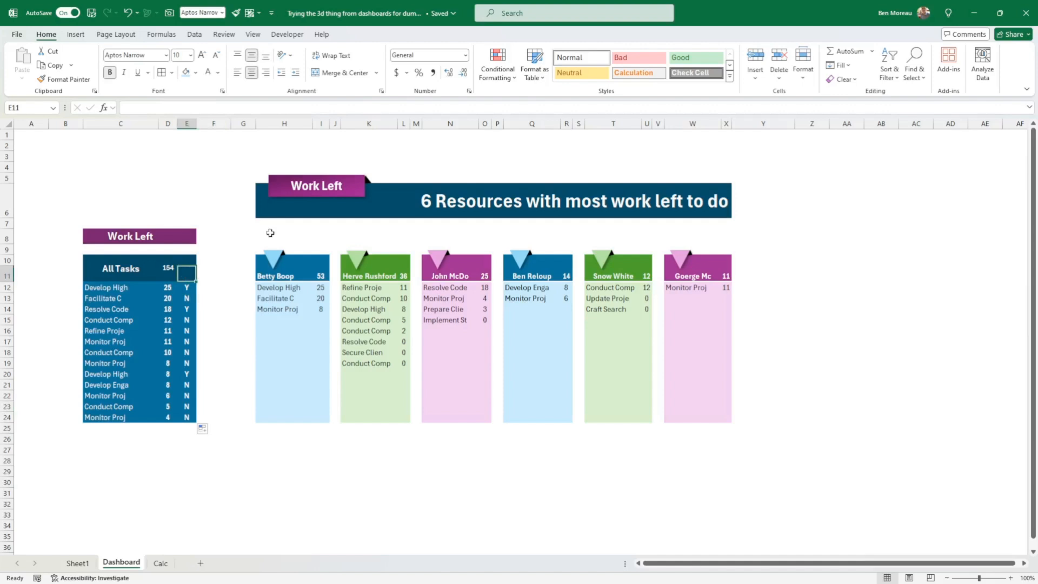
pyautogui.write('Ur')
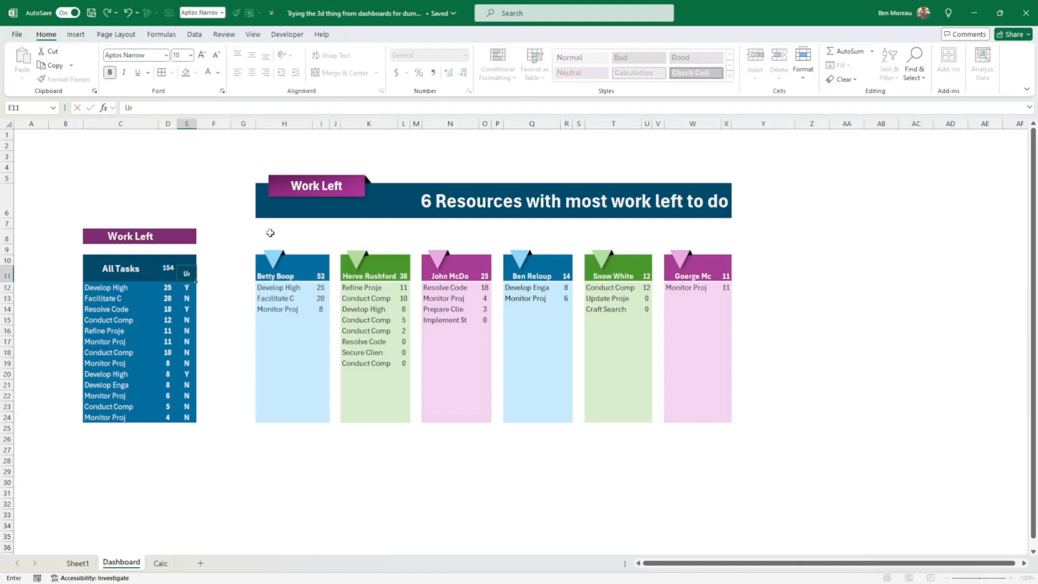
pyautogui.write('g?')
pyautogui.press('Return')
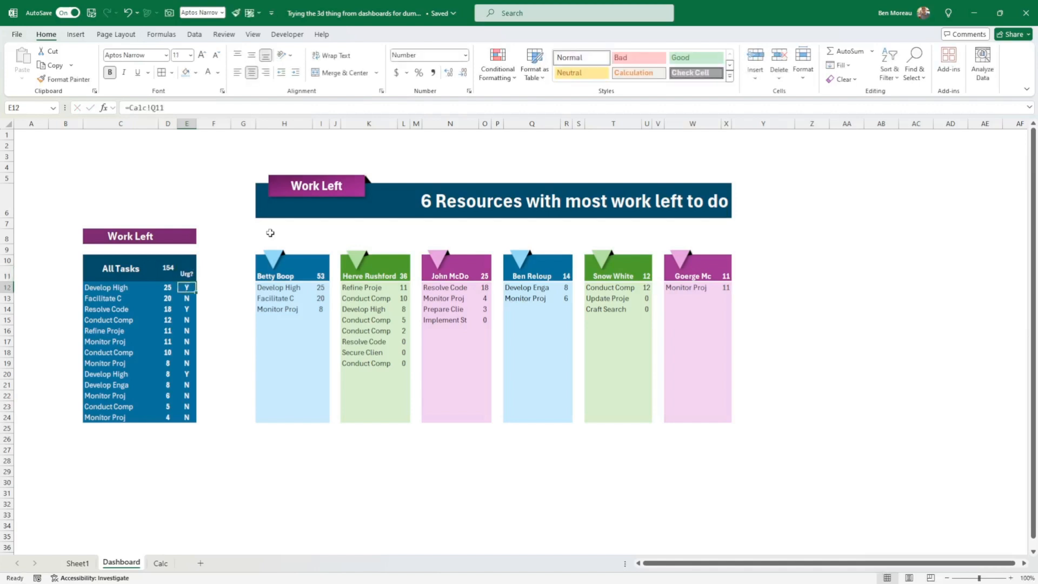
pyautogui.moveTo(186, 276); pyautogui.dragTo(192, 260)
pyautogui.click(225, 268)
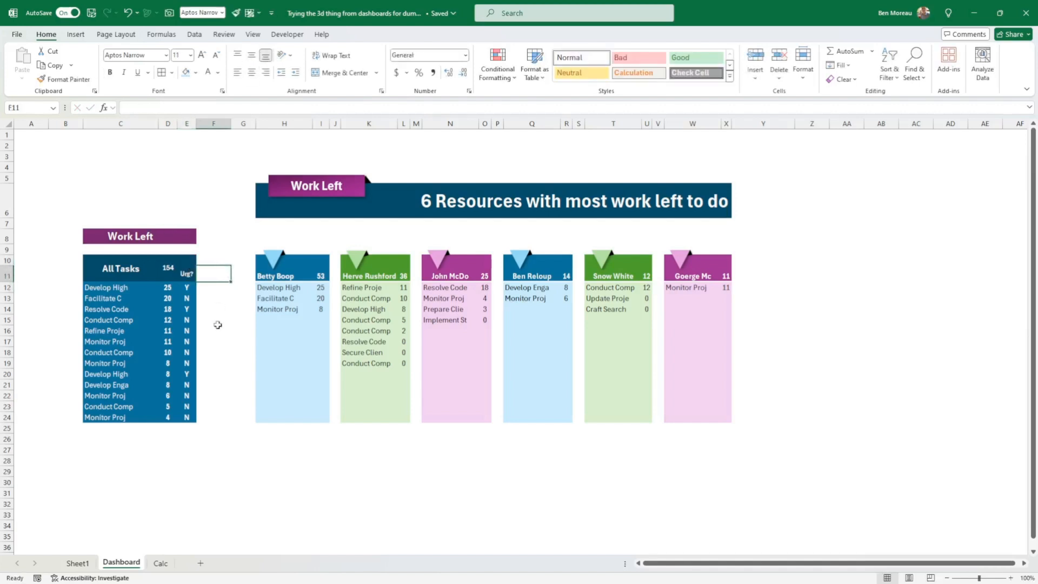
pyautogui.moveTo(112, 287); pyautogui.dragTo(186, 426)
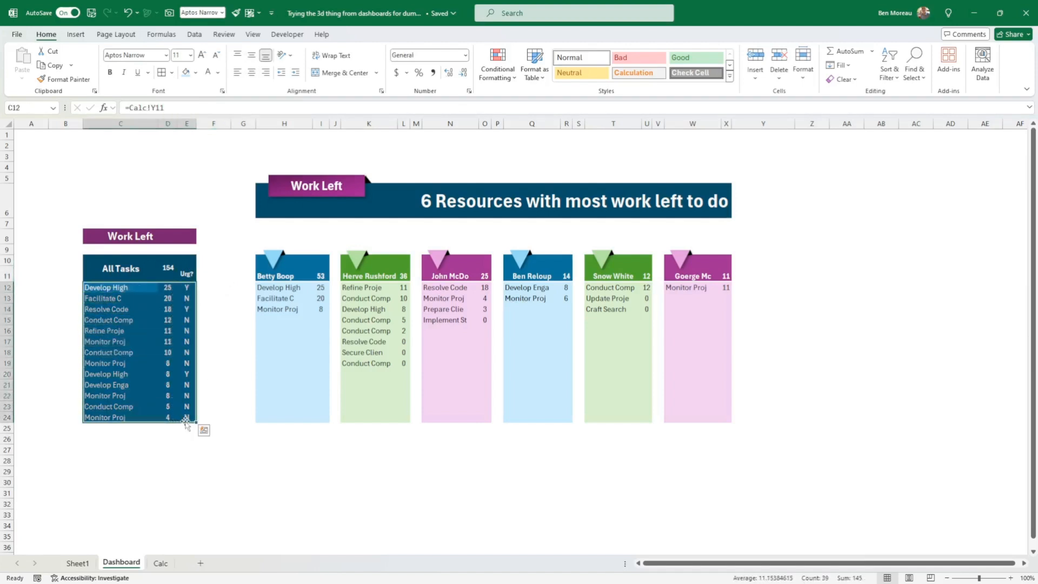
pyautogui.click(221, 353)
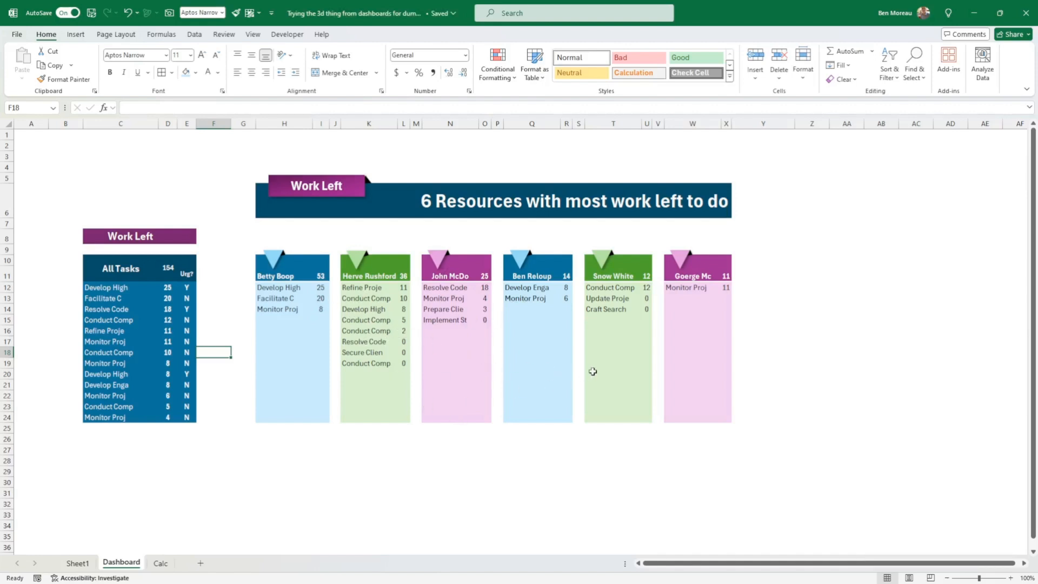
# Step: Apply the custom number format # to L12:L24 in the second resource's list to hide zero values
pyautogui.click(405, 342)
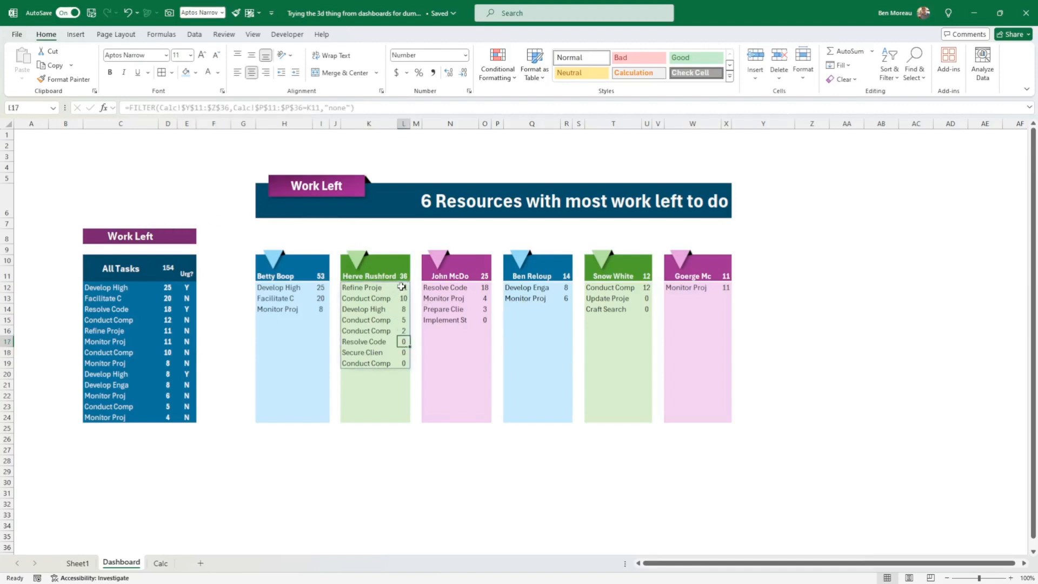
pyautogui.moveTo(403, 285); pyautogui.dragTo(409, 411)
pyautogui.rightClick(407, 404)
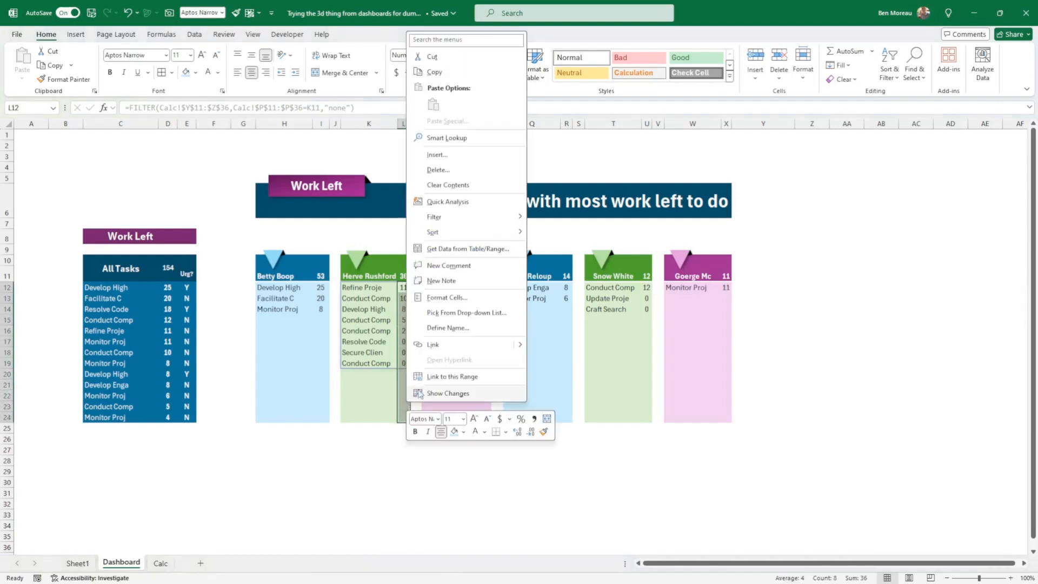
pyautogui.click(452, 297)
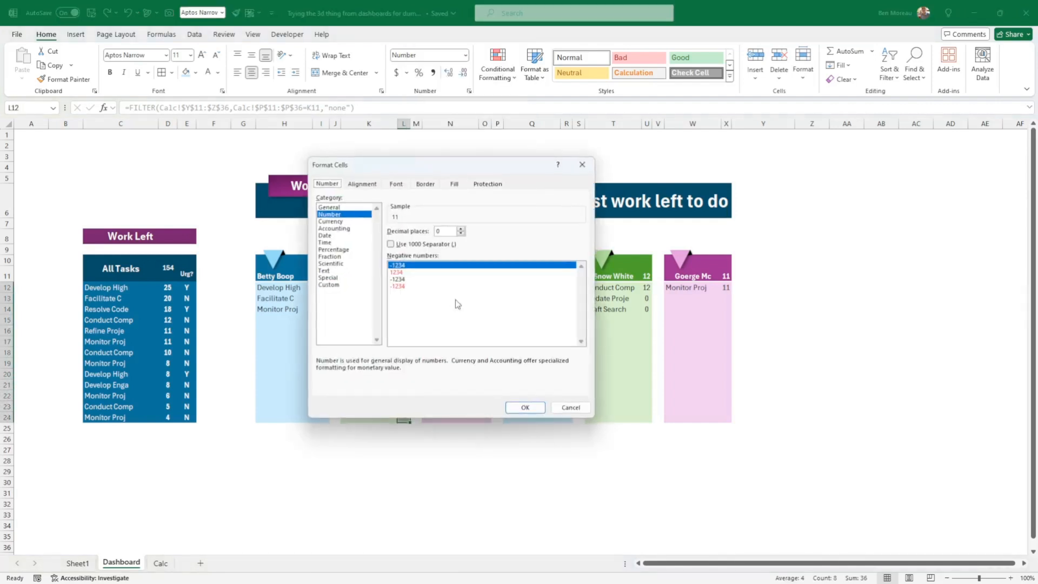
pyautogui.click(350, 285)
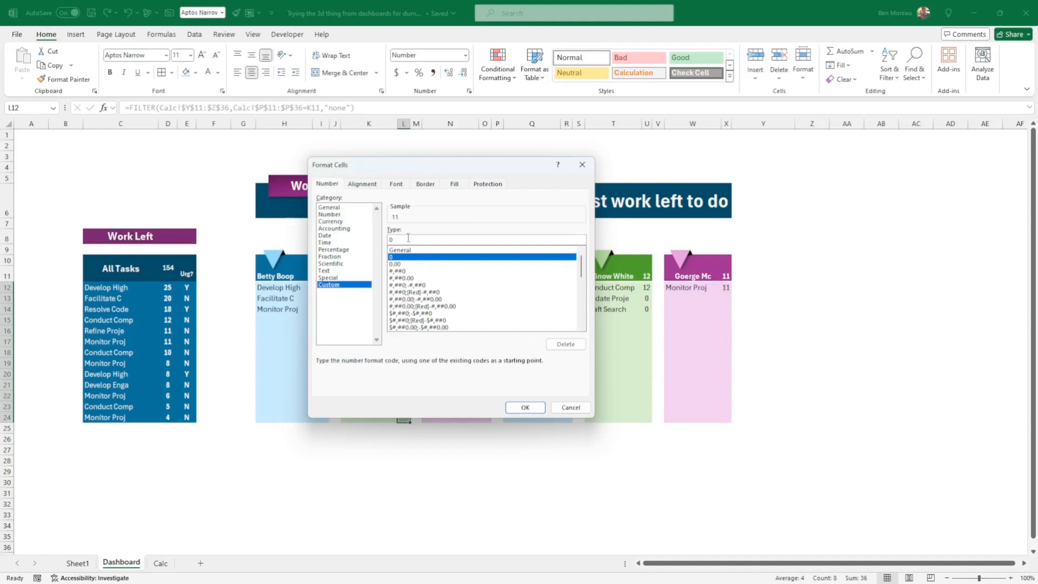
pyautogui.moveTo(408, 238); pyautogui.dragTo(379, 239)
pyautogui.write('#')
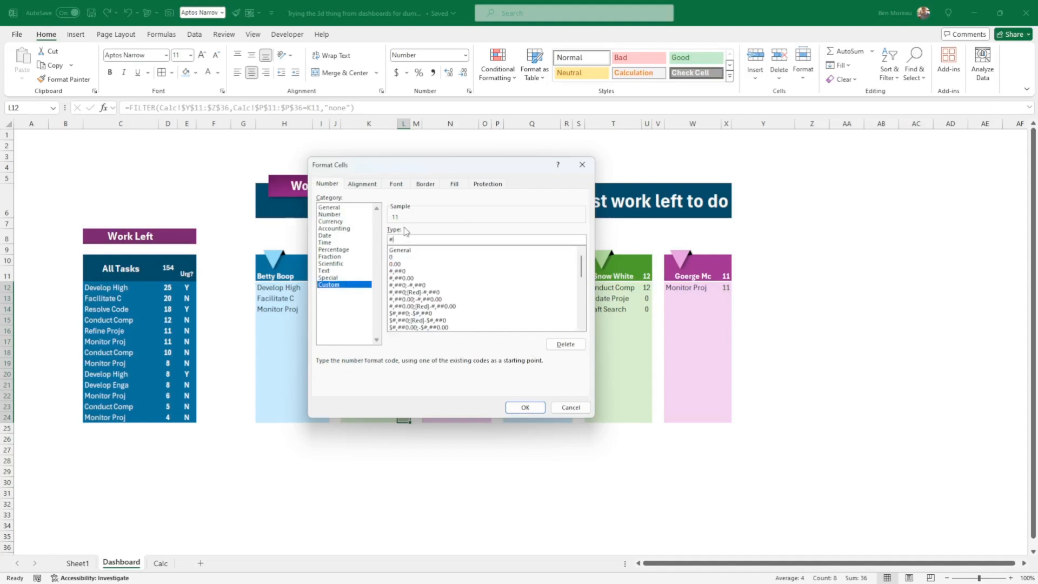
pyautogui.click(523, 407)
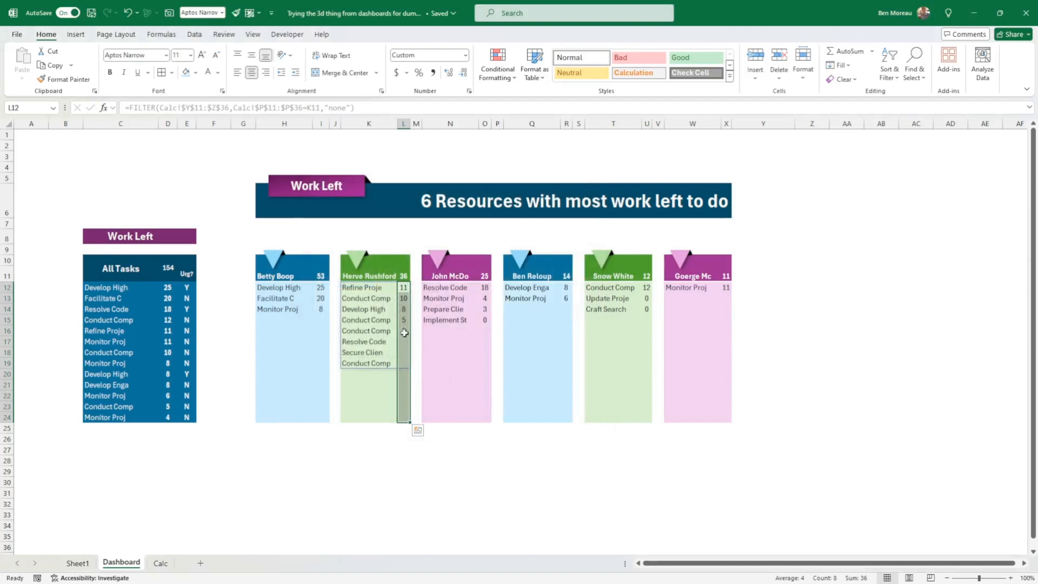
# Step: Copy the zero-hiding number format to U12:U24 in the fifth resource's list with Format Painter
pyautogui.click(64, 78)
pyautogui.moveTo(648, 287); pyautogui.dragTo(652, 419)
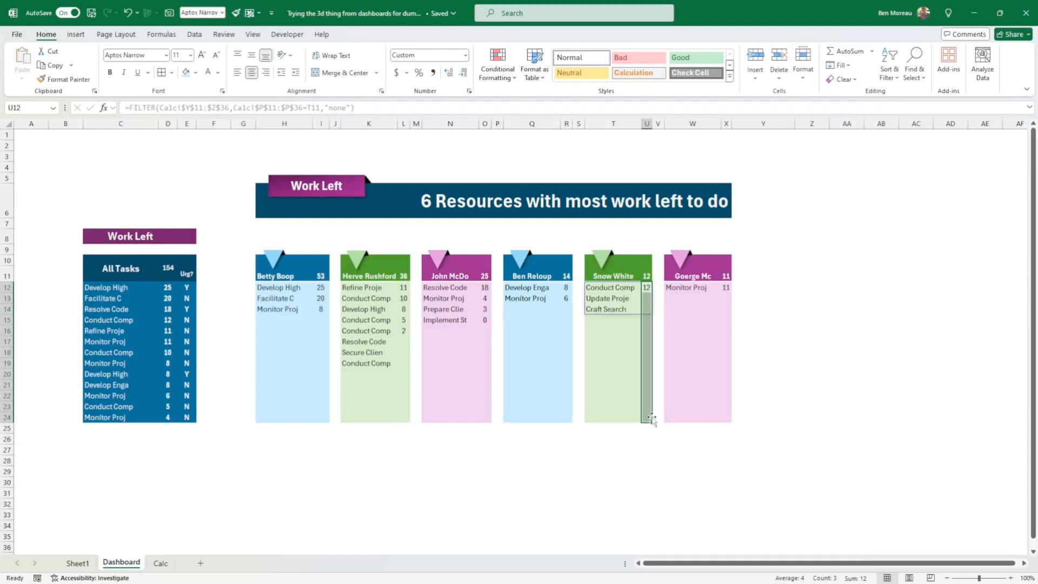
pyautogui.click(647, 460)
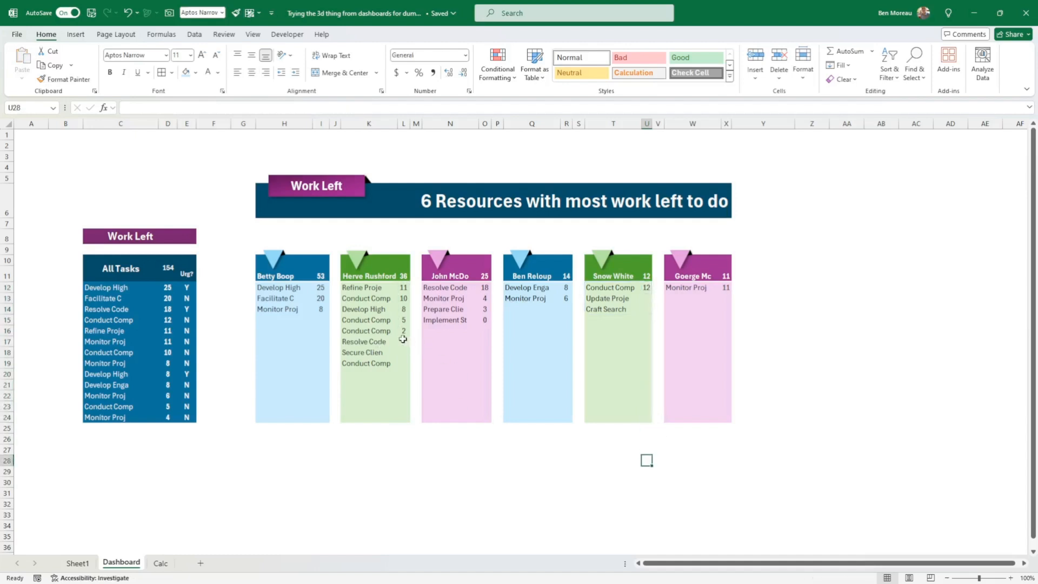
# Step: Check the hidden zeros in L17:L19 and undo the custom number format on both resource lists
pyautogui.moveTo(404, 342); pyautogui.dragTo(405, 361)
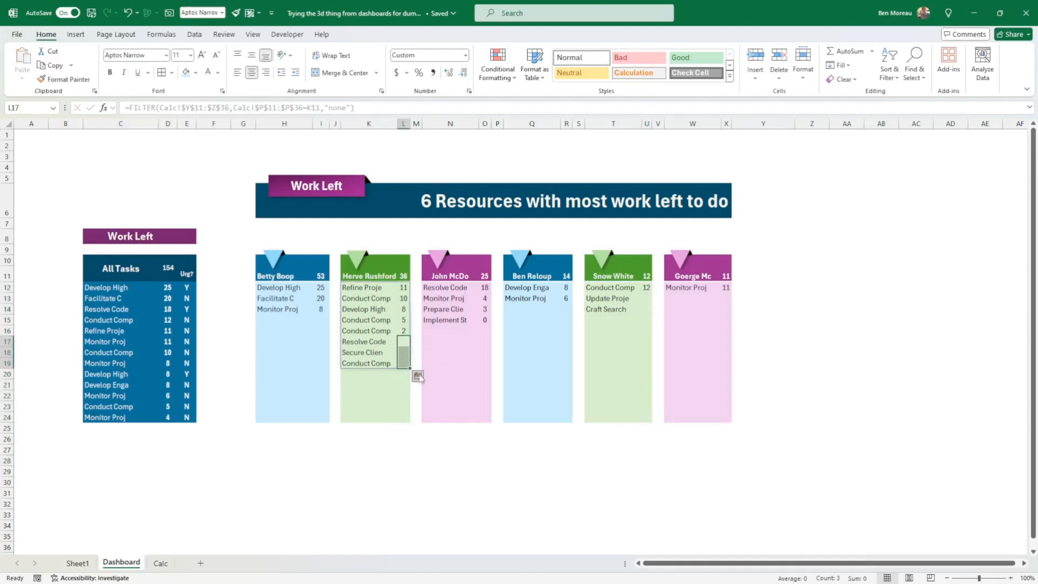
pyautogui.hotkey('ctrl', 'z')
pyautogui.hotkey('ctrl', 'z')
pyautogui.click(465, 482)
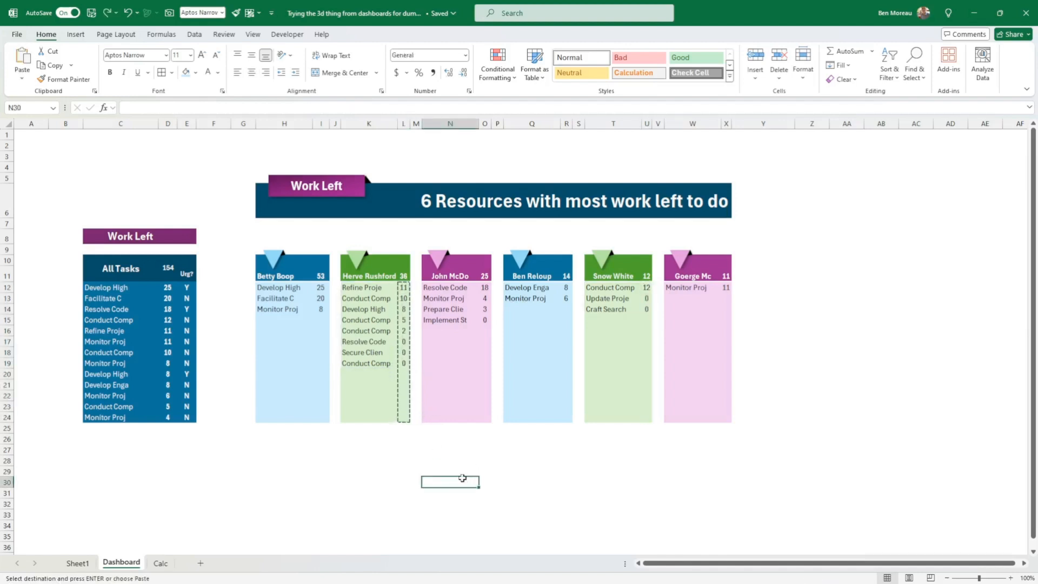
pyautogui.doubleClick(465, 482)
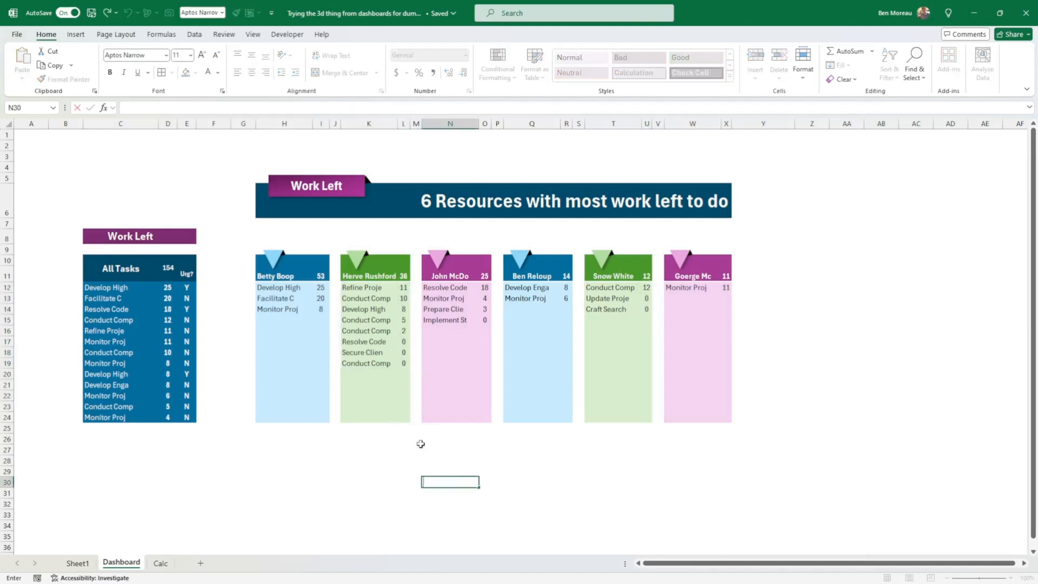
# Step: Try adding a condition to the FILTER formula in H12 that Calc's left_to_do range is <>0, and remove it again
pyautogui.click(364, 287)
pyautogui.click(287, 288)
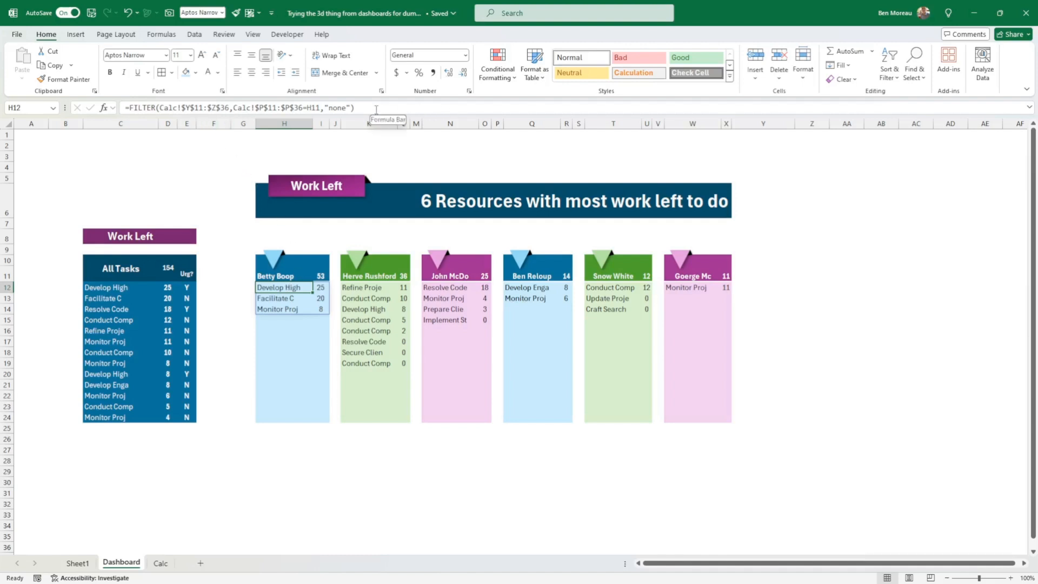
pyautogui.click(401, 107)
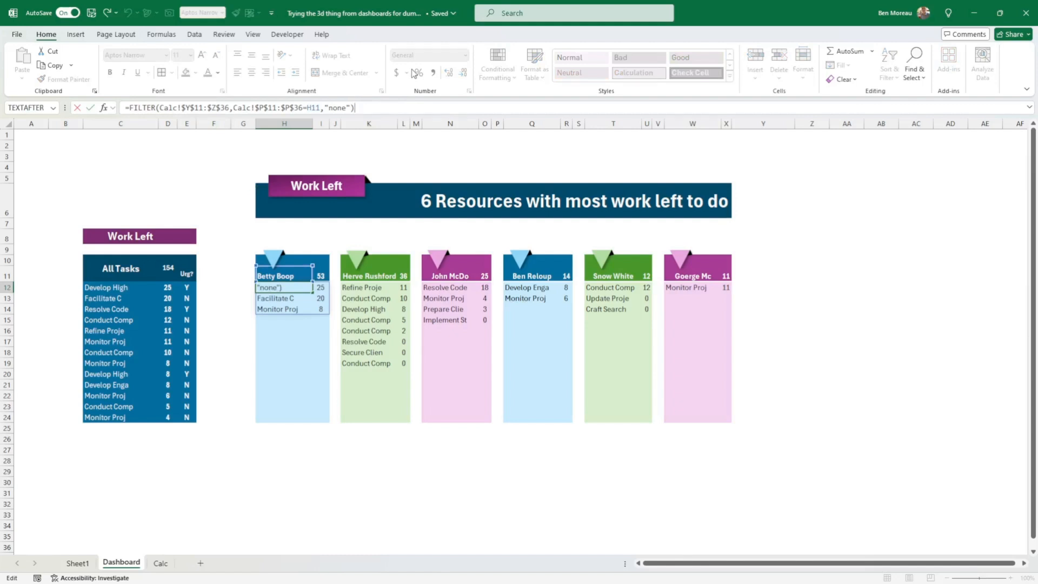
pyautogui.write('*')
pyautogui.click(160, 564)
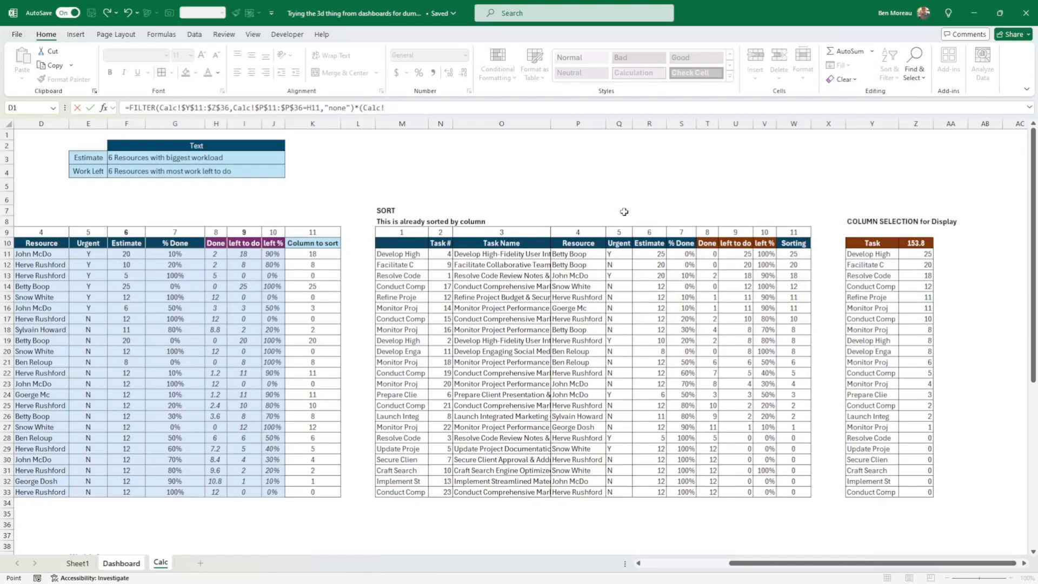
pyautogui.moveTo(738, 258); pyautogui.dragTo(734, 489)
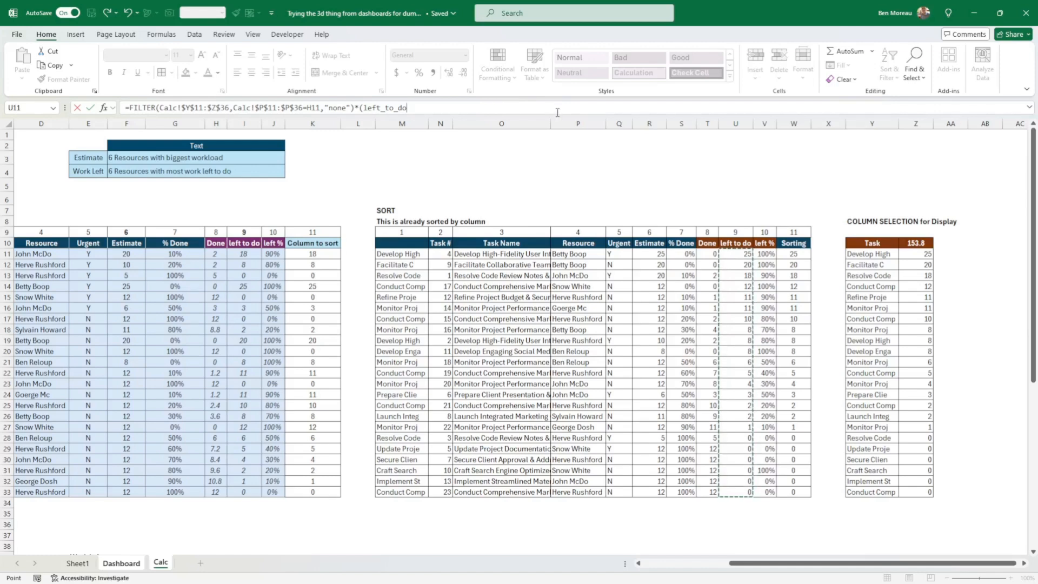
pyautogui.write('<>0')
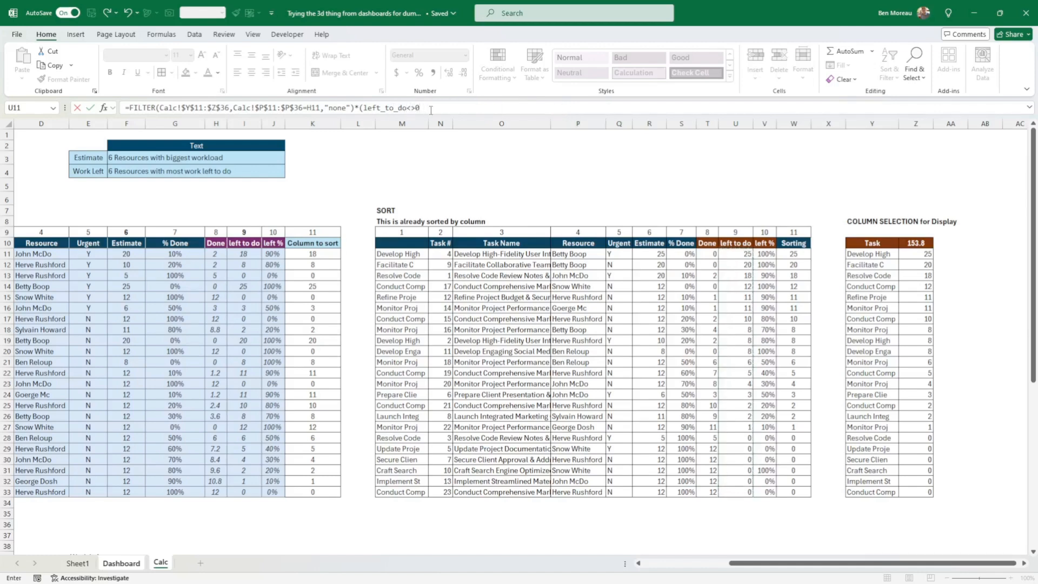
pyautogui.moveTo(430, 110); pyautogui.dragTo(359, 112)
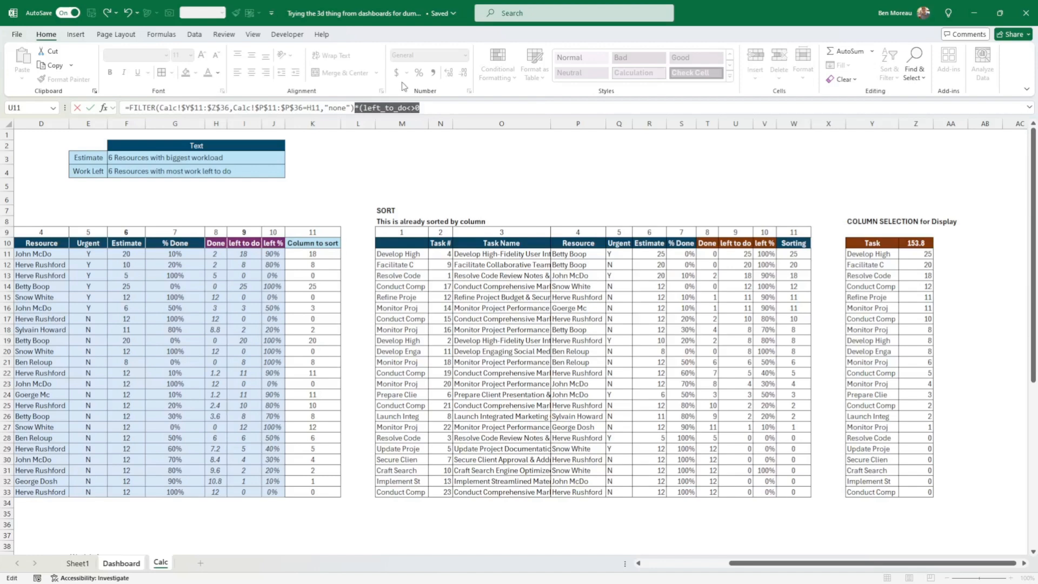
pyautogui.press('BackSpace')
pyautogui.press('Return')
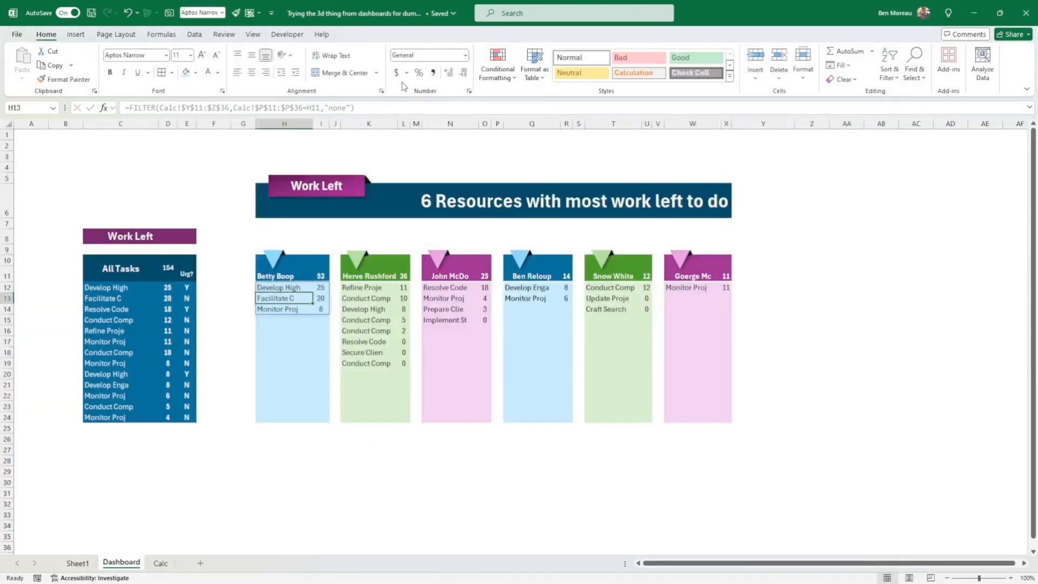
# Step: Review the Array, Include and If_empty arguments of the FILTER function in H12 and cancel out of them
pyautogui.press('Up')
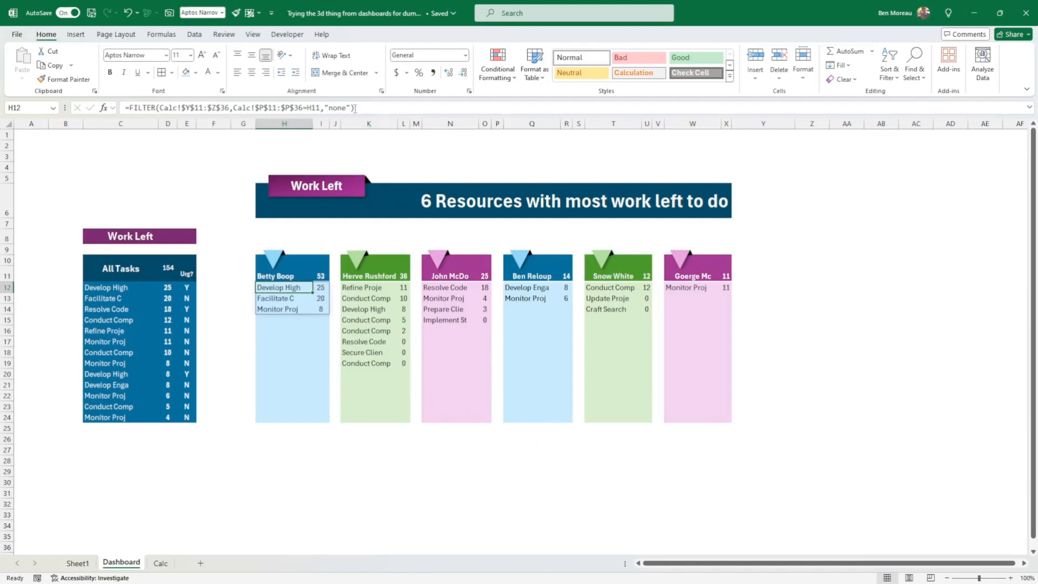
pyautogui.click(103, 108)
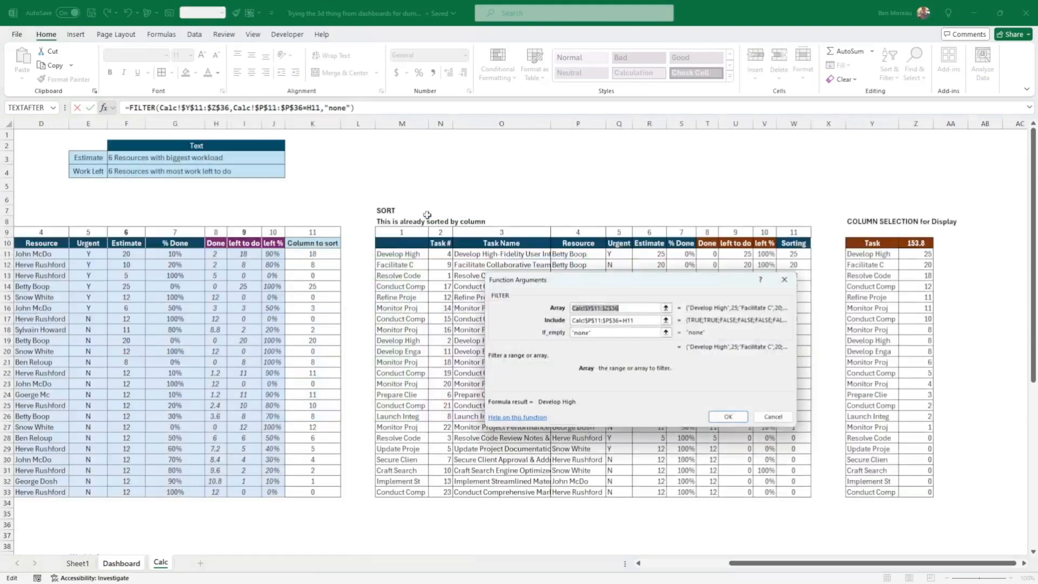
pyautogui.click(778, 418)
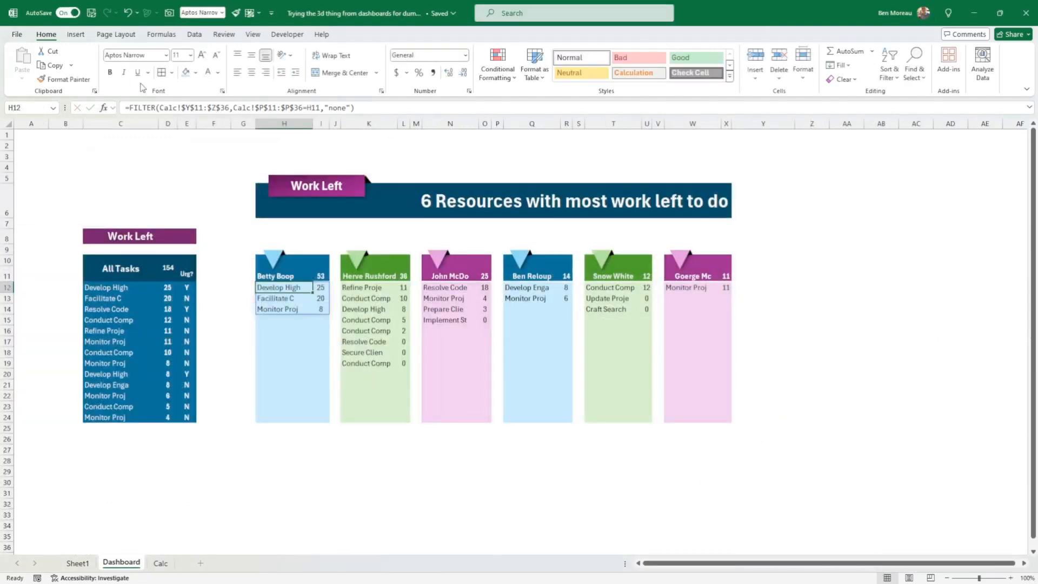
# Step: Preview alternative theme color sets such as Grayscale and Office 2007 - 2010 on the dashboard without applying one
pyautogui.click(116, 35)
pyautogui.click(57, 52)
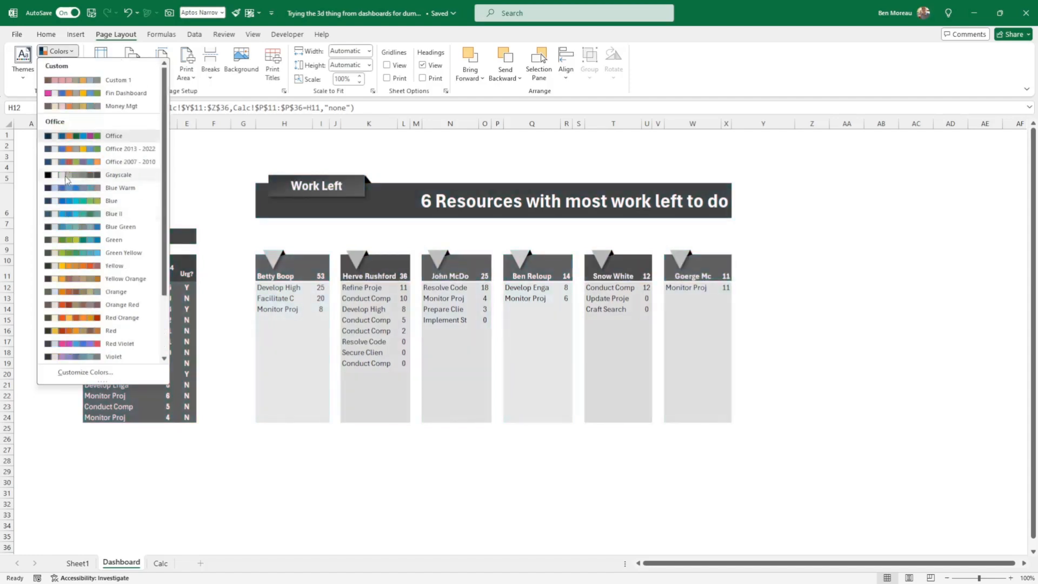
pyautogui.scroll(-3, 54, 238)
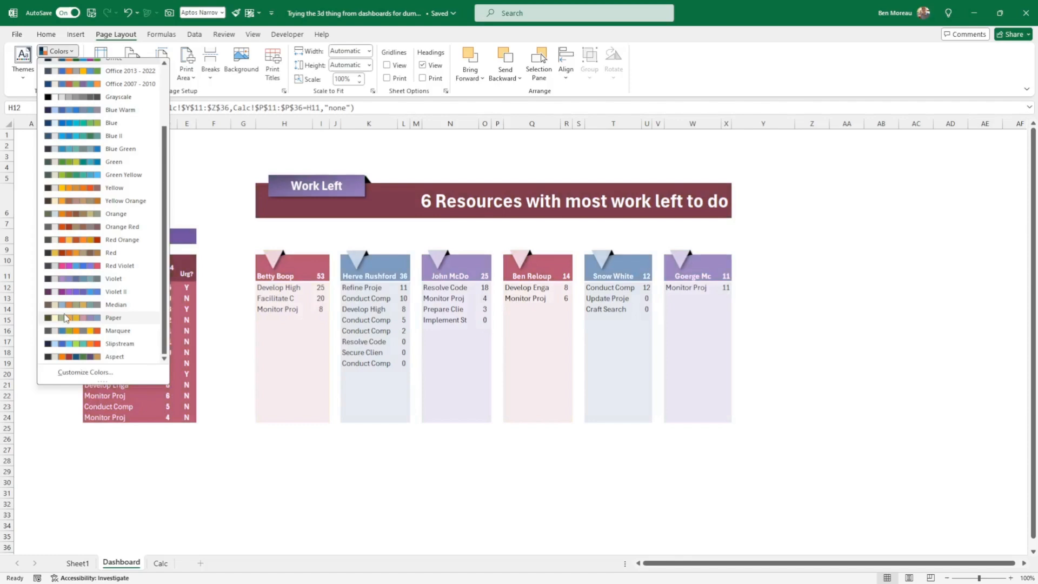
pyautogui.scroll(2, 81, 259)
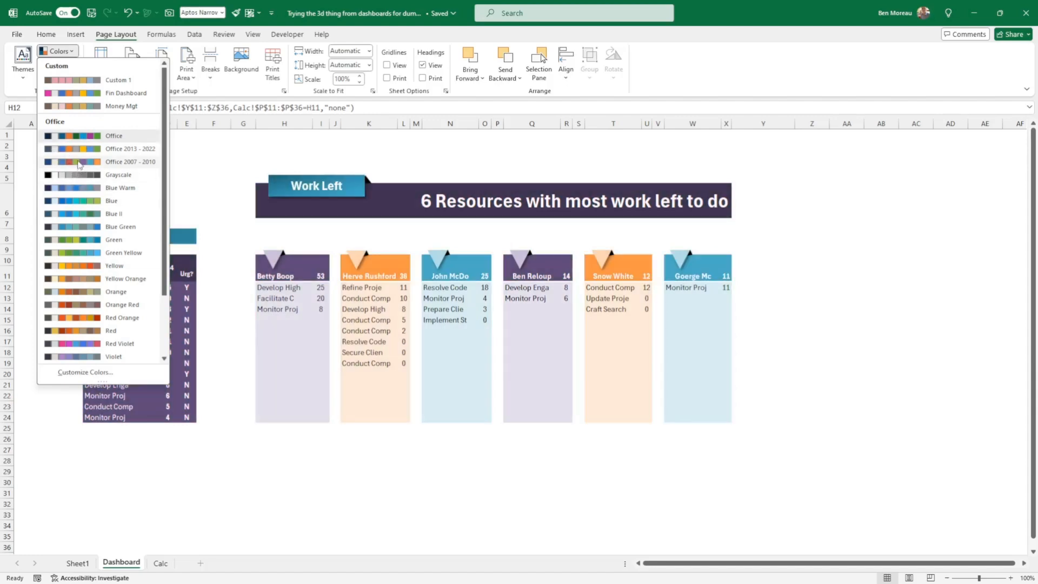
pyautogui.click(295, 470)
pyautogui.click(299, 471)
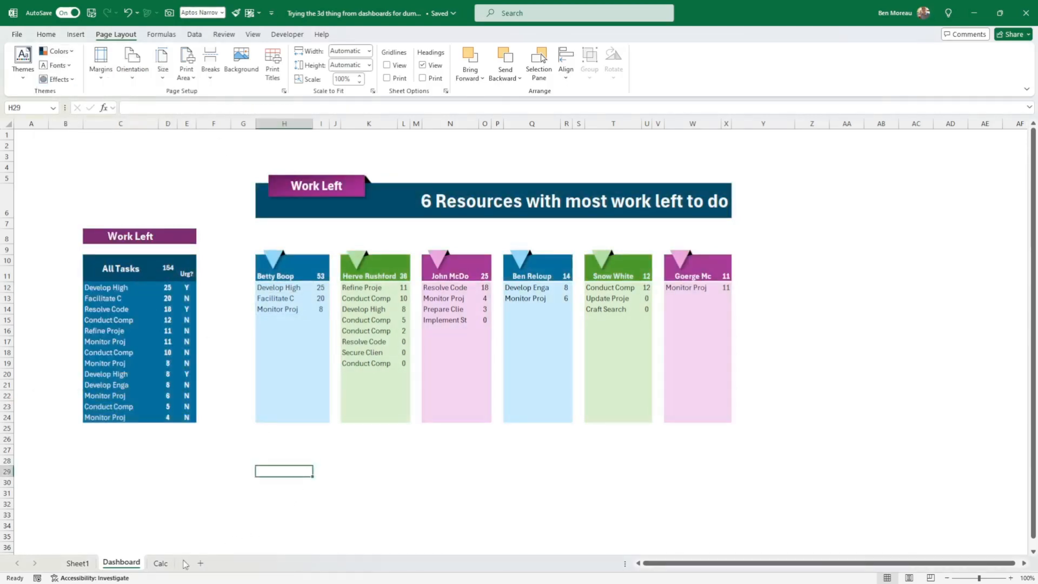
# Step: Examine the Total per Resource table and the sorted table beneath it on the Calc sheet
pyautogui.click(160, 564)
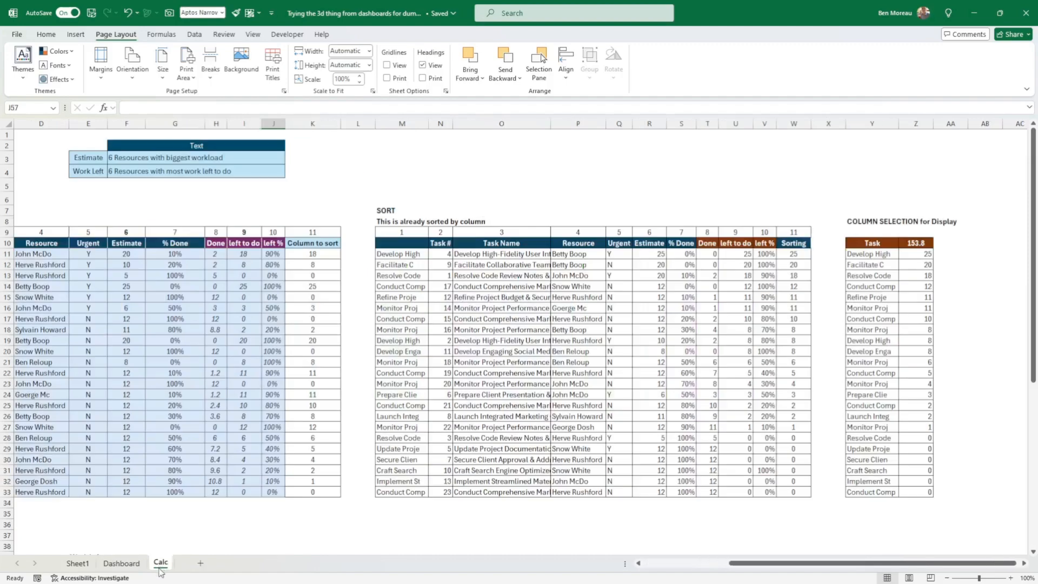
pyautogui.scroll(-2, 262, 521)
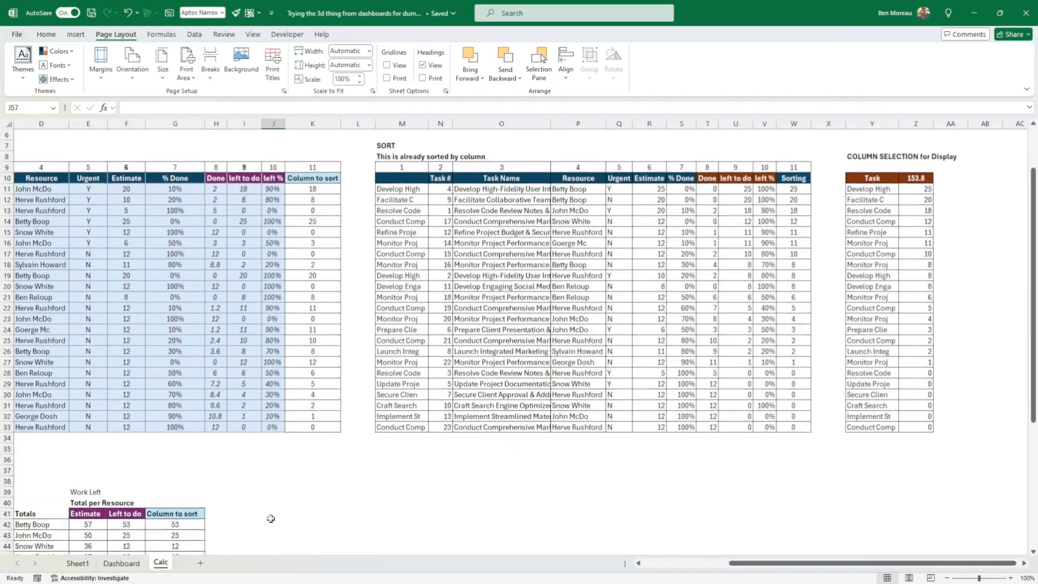
pyautogui.click(281, 505)
pyautogui.scroll(-3, 295, 507)
pyautogui.scroll(-4, 338, 506)
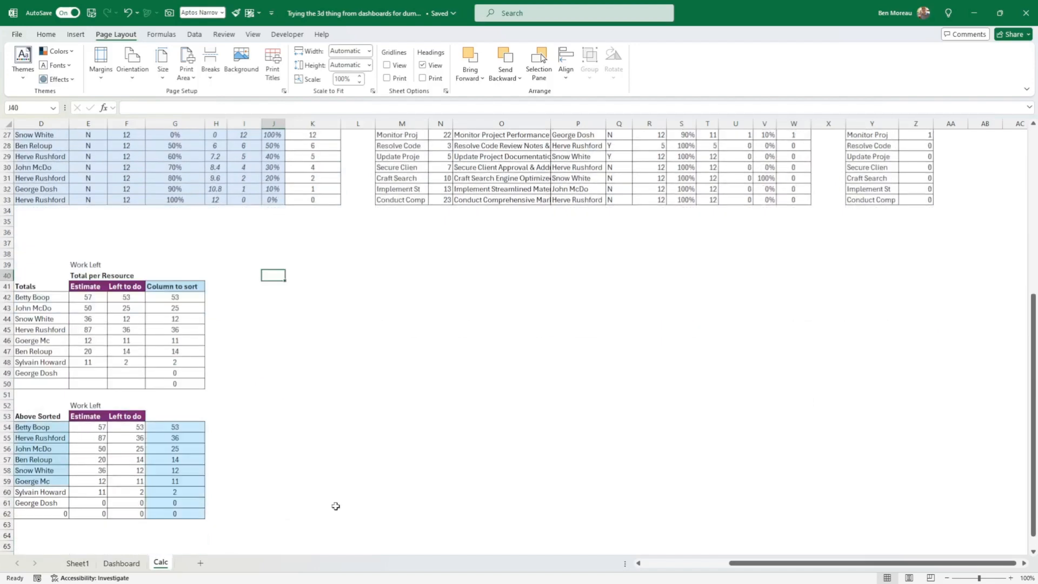